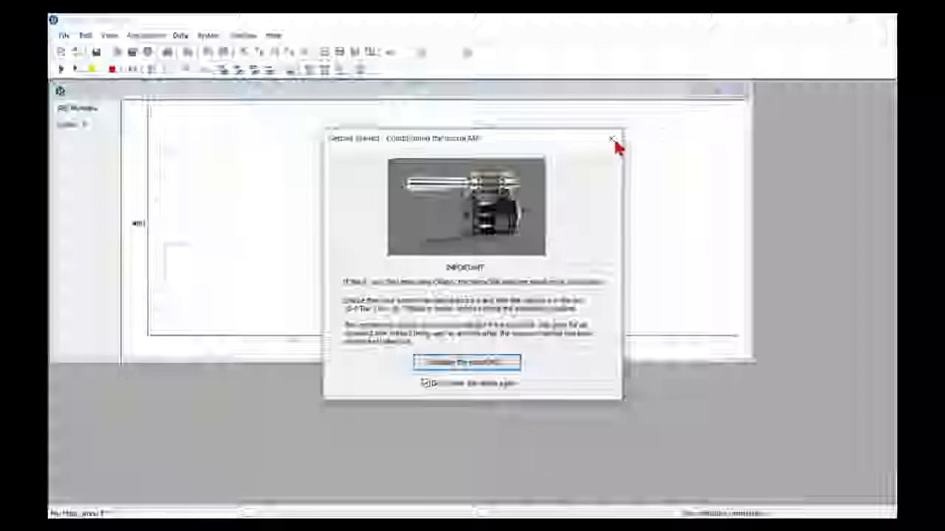
- Dismiss the microCMA conditioning notice and check the emission current offset in the hardware properties
left_click(884, 20)
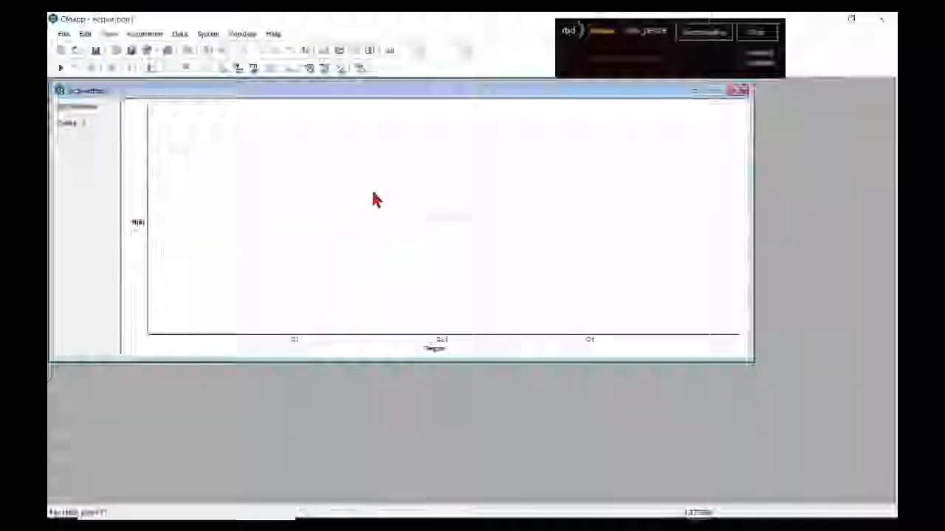
left_click(360, 71)
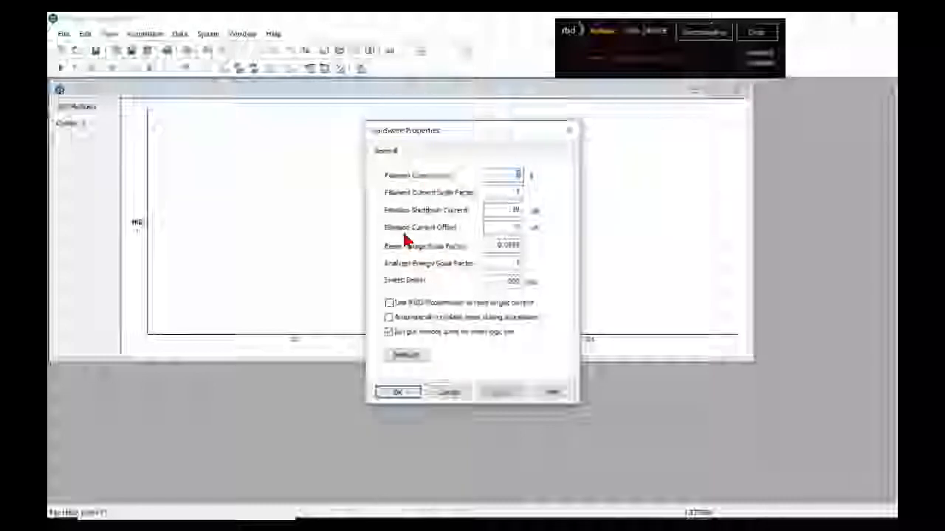
left_click(517, 228)
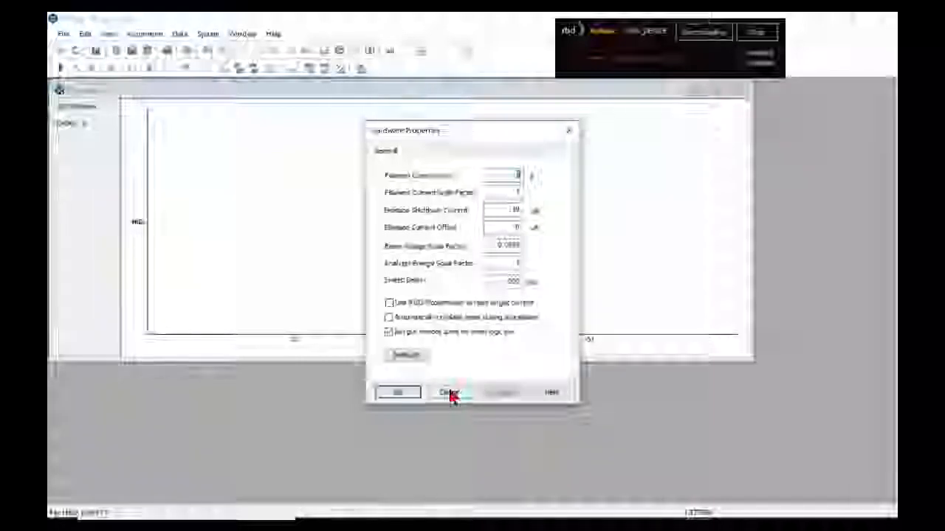
left_click(516, 229)
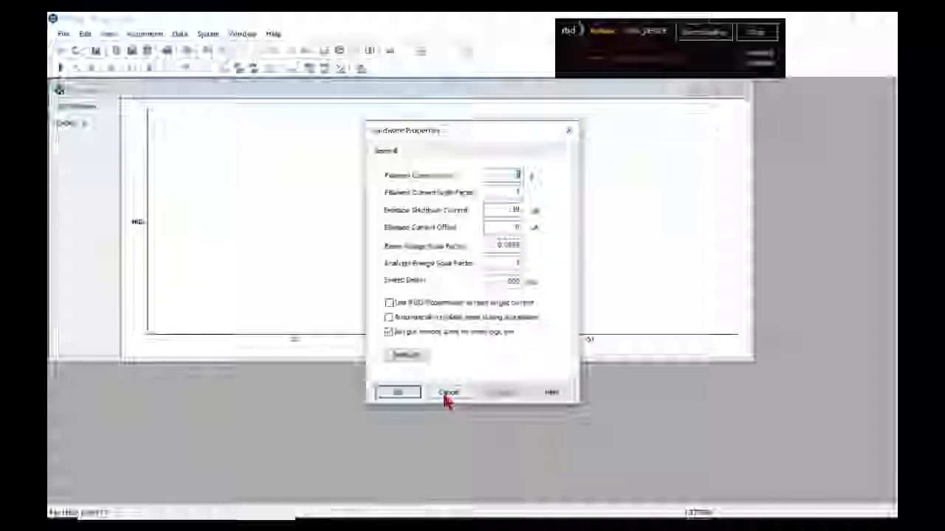
left_click(399, 394)
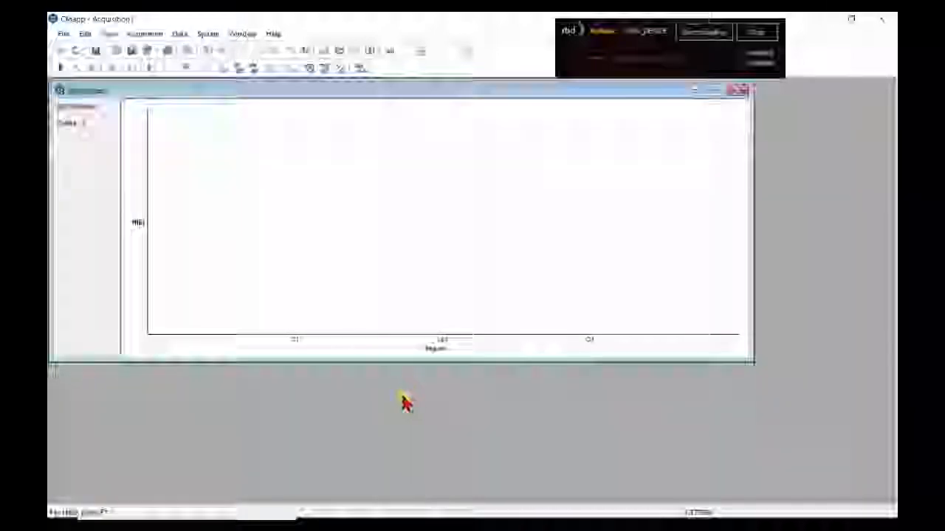
- Open Electron Gun Control, turn on the beam voltage and filament, and read the emission current without raising the filament current
left_click(310, 69)
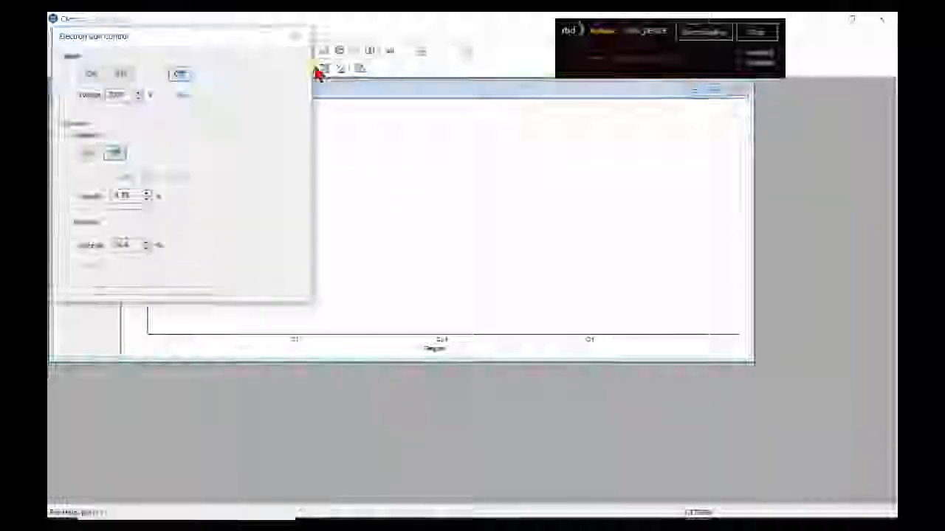
left_click_drag(200, 50, 360, 122)
left_click(294, 154)
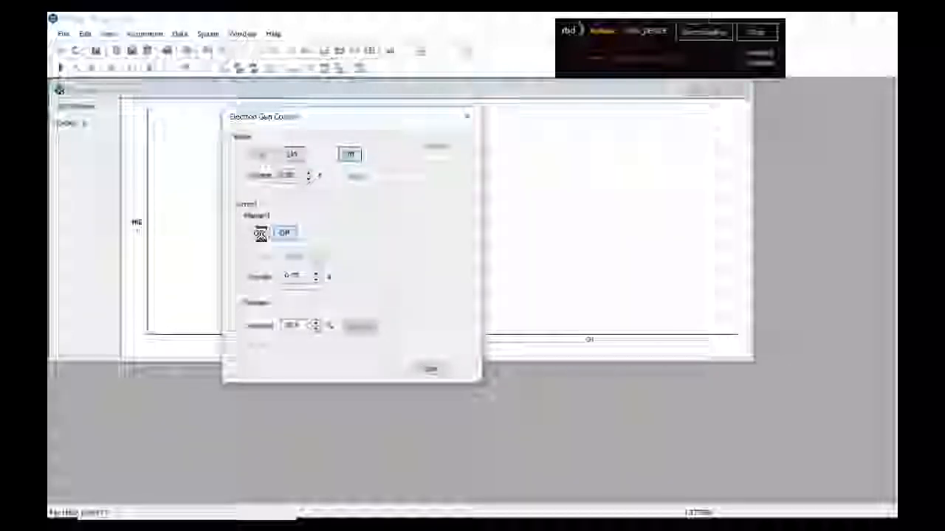
left_click(261, 236)
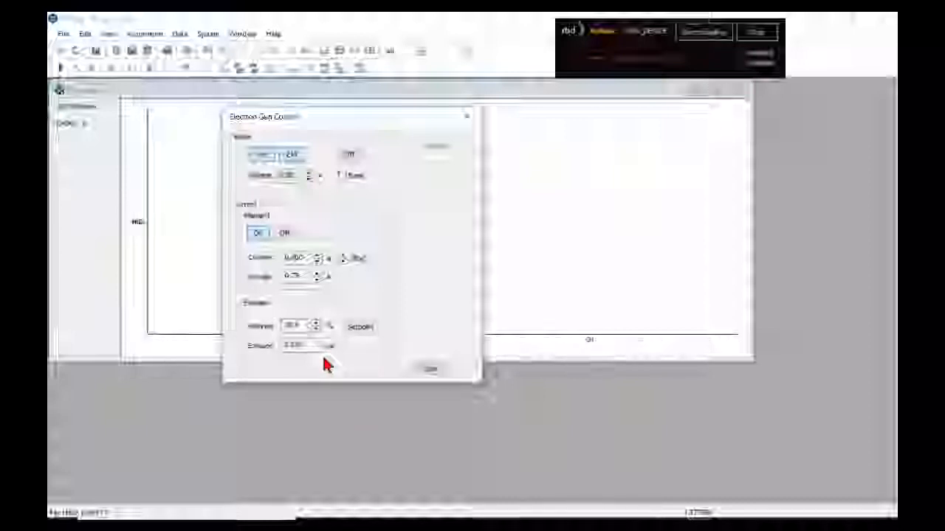
left_click(313, 351)
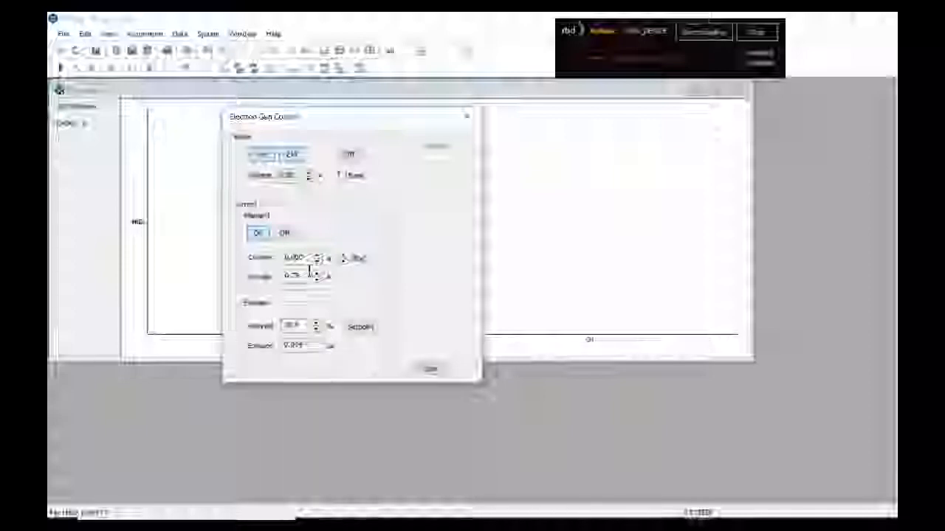
- Switch off the beam voltage and filament, and enter the emission reading as the emission current offset in the hardware properties
left_click(350, 156)
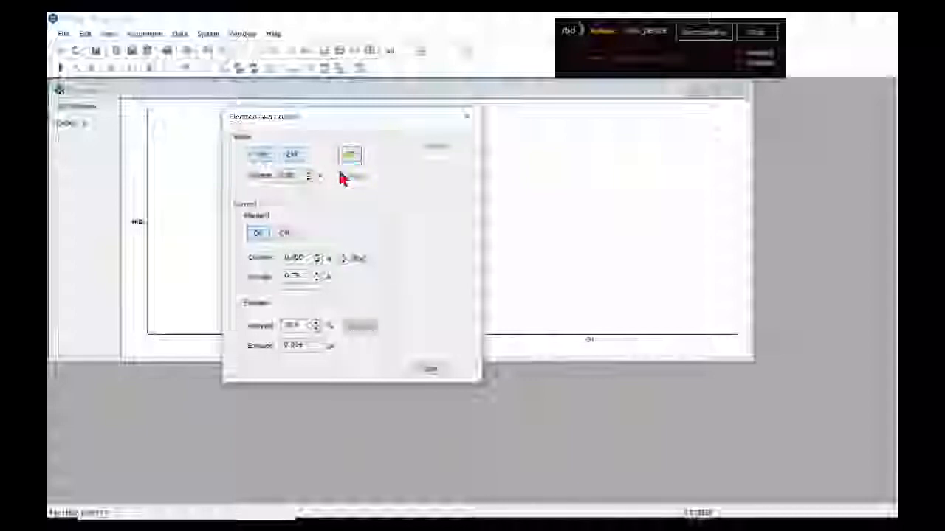
left_click(287, 233)
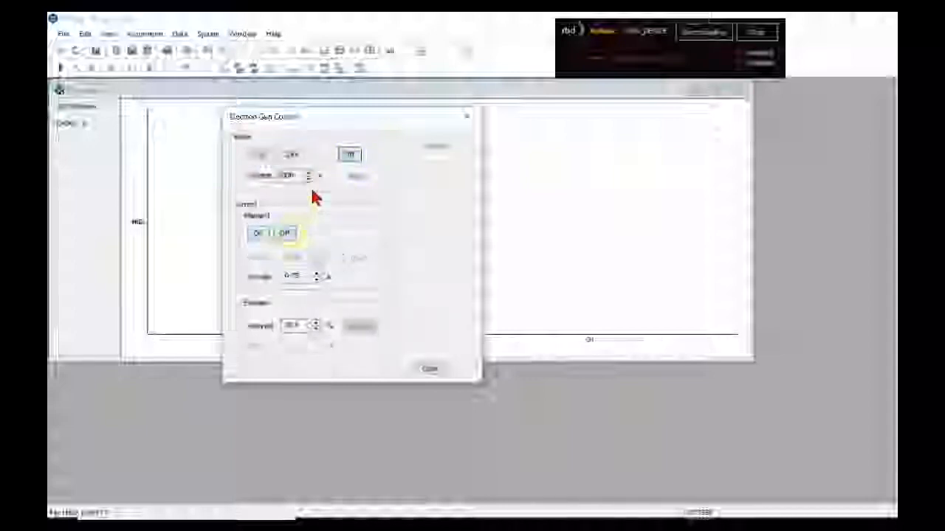
left_click(361, 68)
left_click(513, 263)
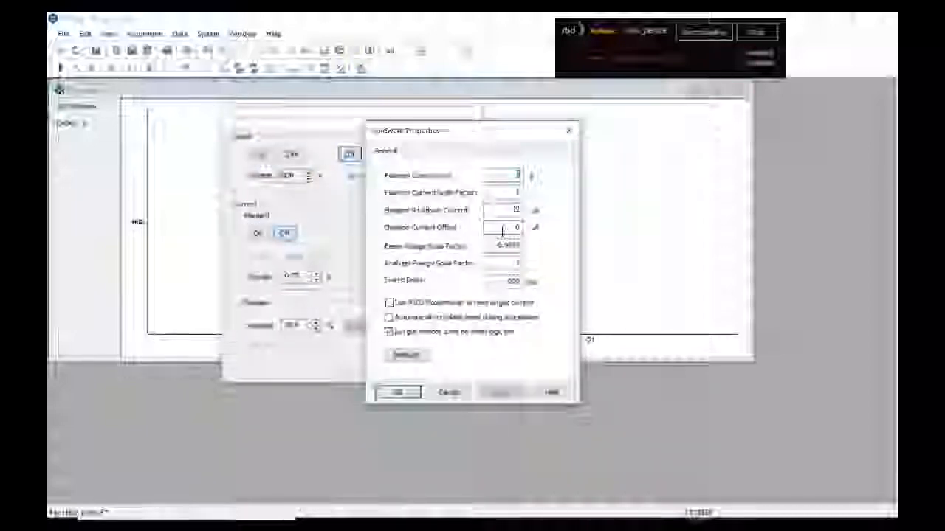
double_click(514, 228)
type("104")
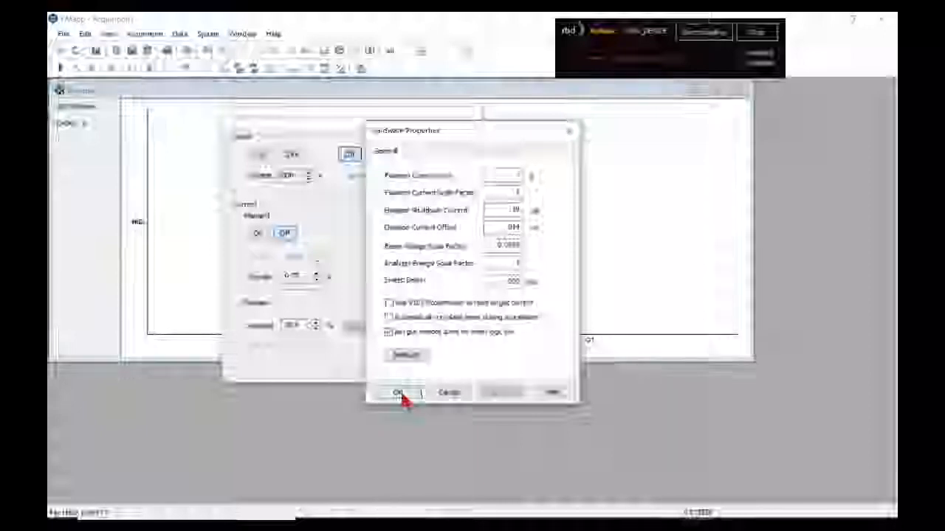
left_click(400, 392)
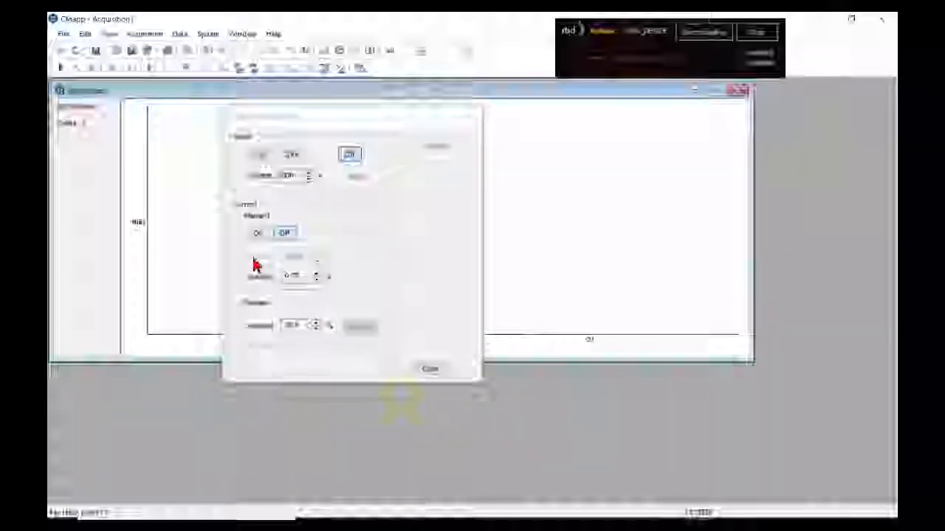
- Turn the beam voltage and filament on to verify the corrected emission reading, and switch both off again
left_click(296, 156)
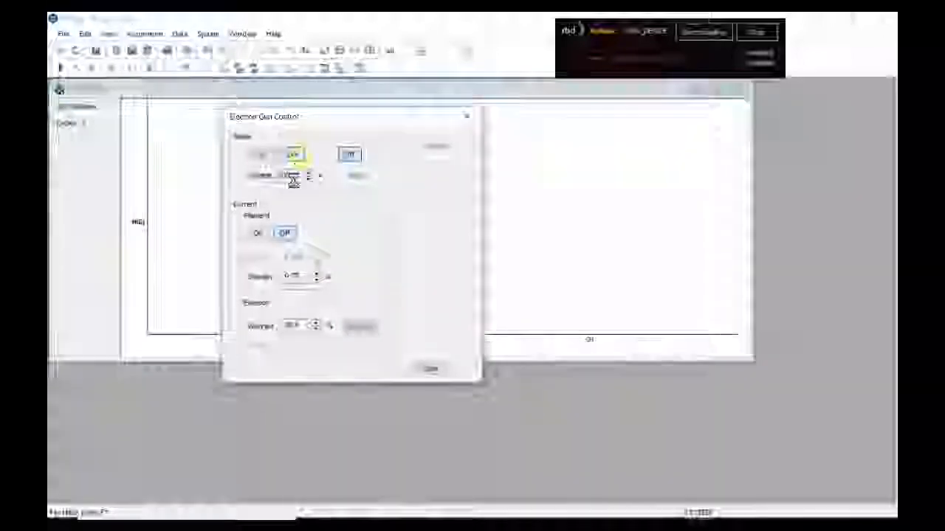
left_click(262, 233)
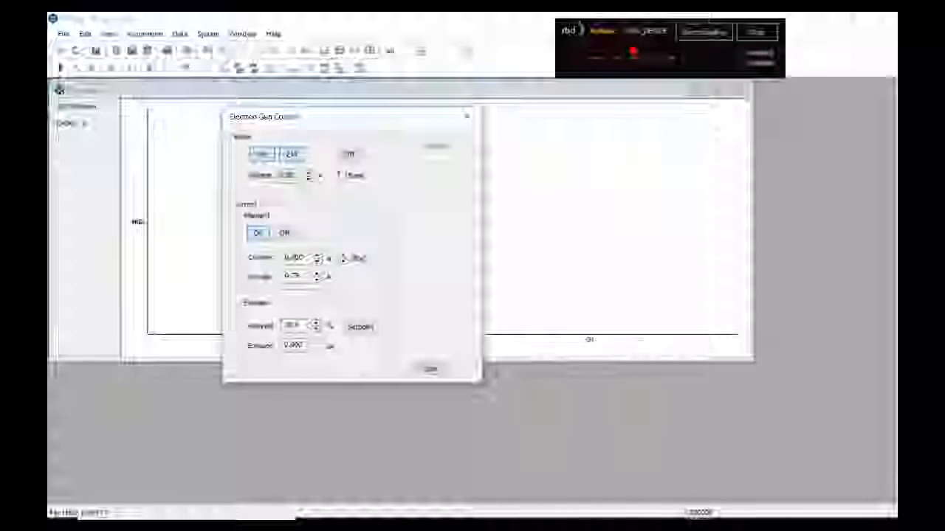
left_click(352, 156)
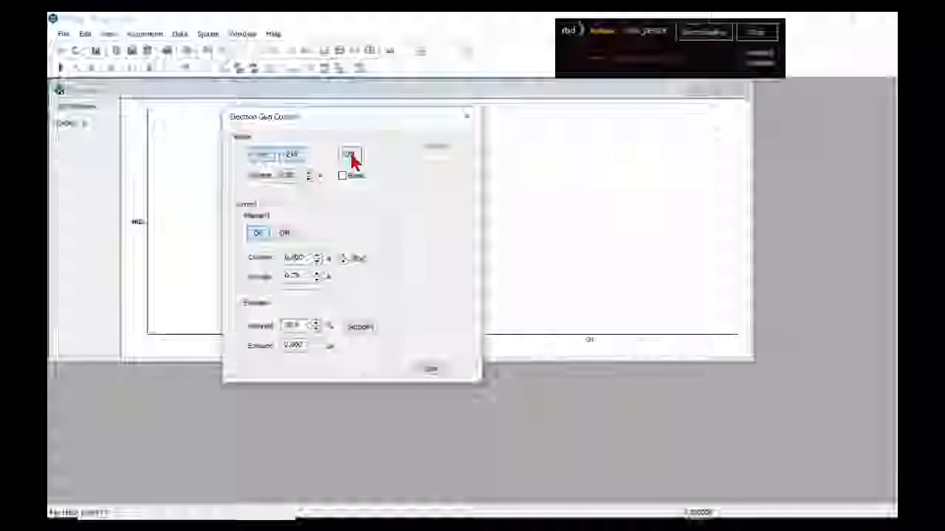
left_click(286, 234)
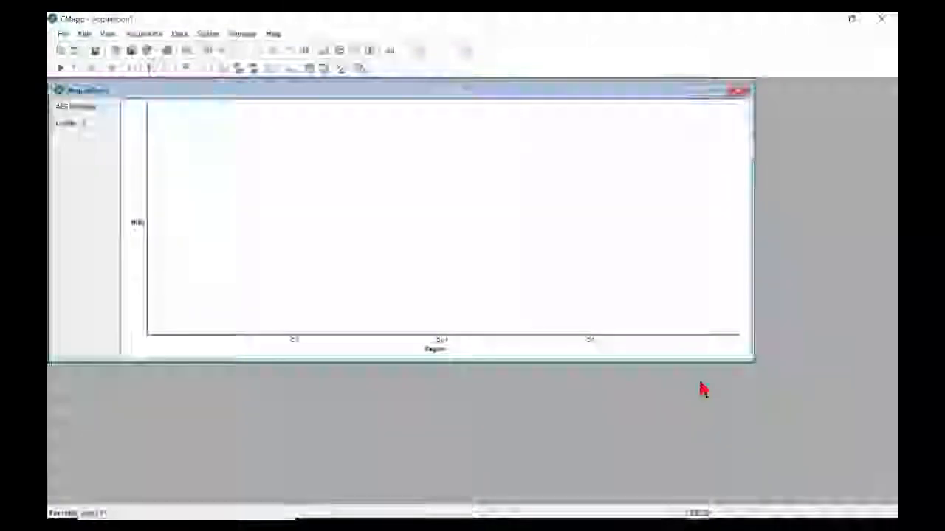
- Reopen Electron Gun Control, switch to the Actuel picoammeter program, and start sampling the current
left_click(310, 70)
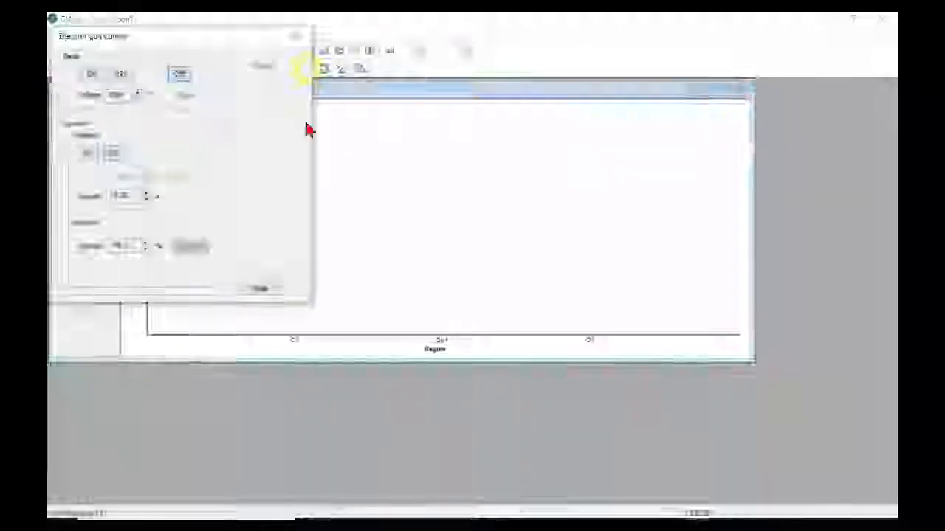
left_click_drag(181, 43, 292, 179)
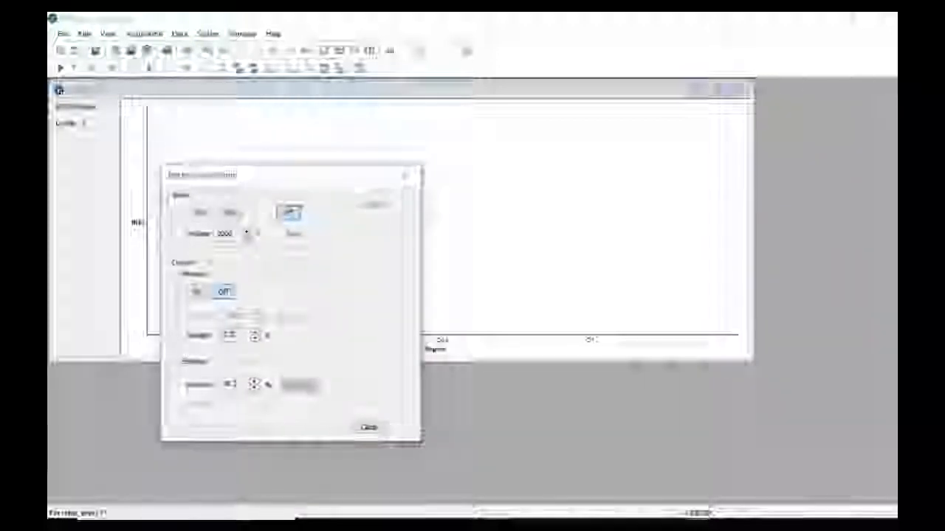
left_click(493, 519)
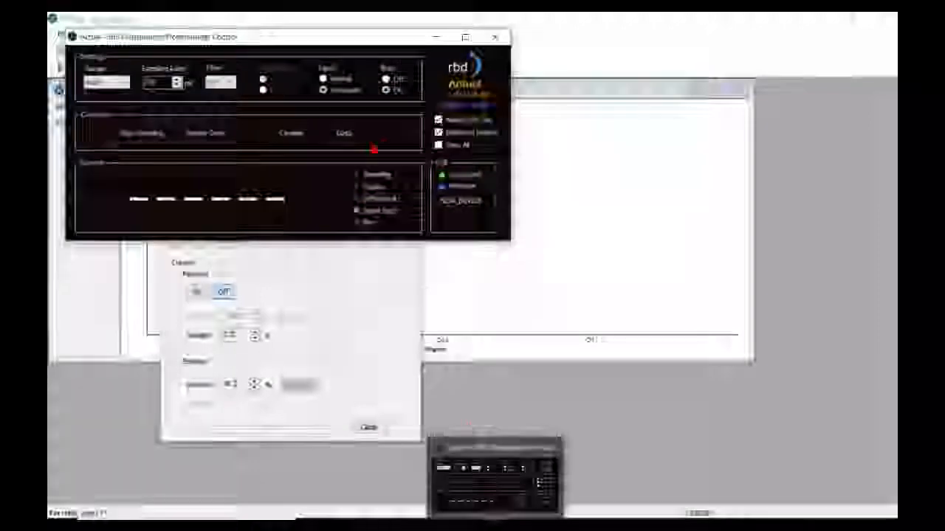
left_click_drag(328, 49, 704, 46)
left_click(520, 129)
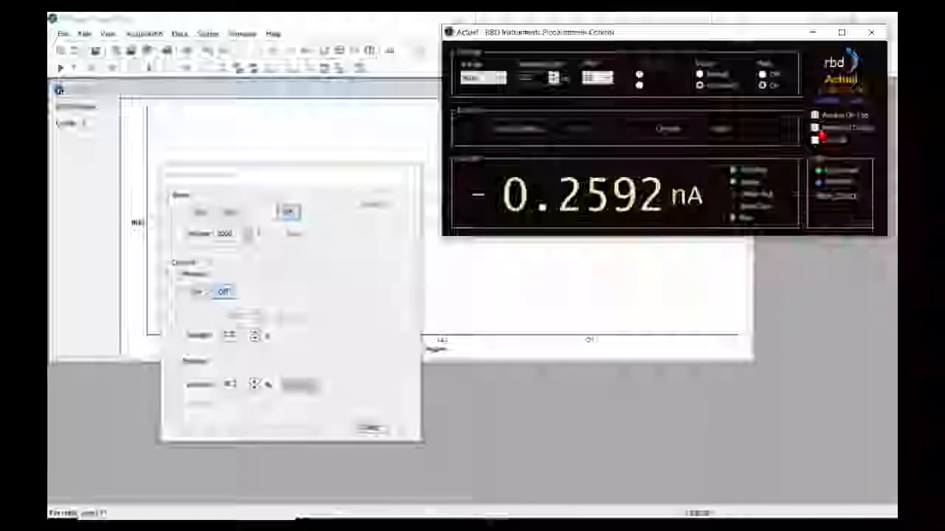
- Reduce Actuel to its compact always-visible readout and arrange it and Electron Gun Control so both stay visible
left_click(812, 32)
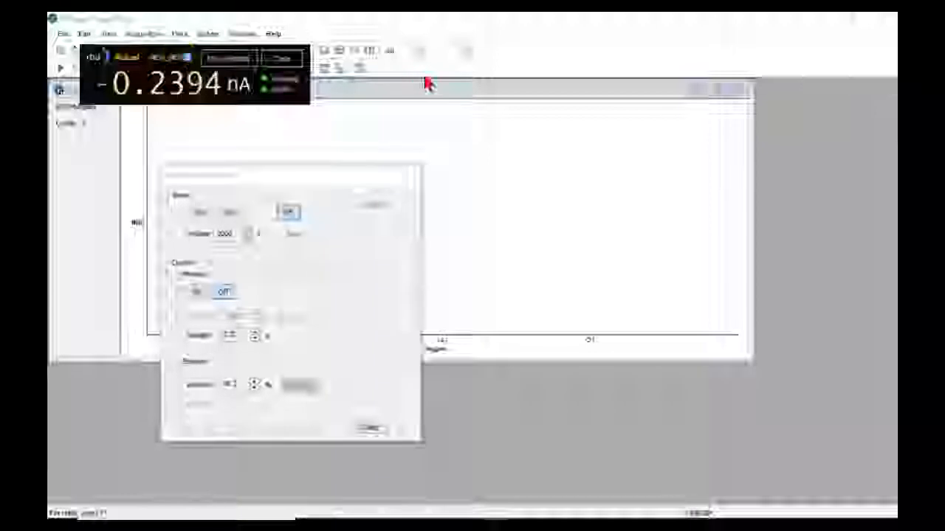
left_click_drag(200, 69, 672, 50)
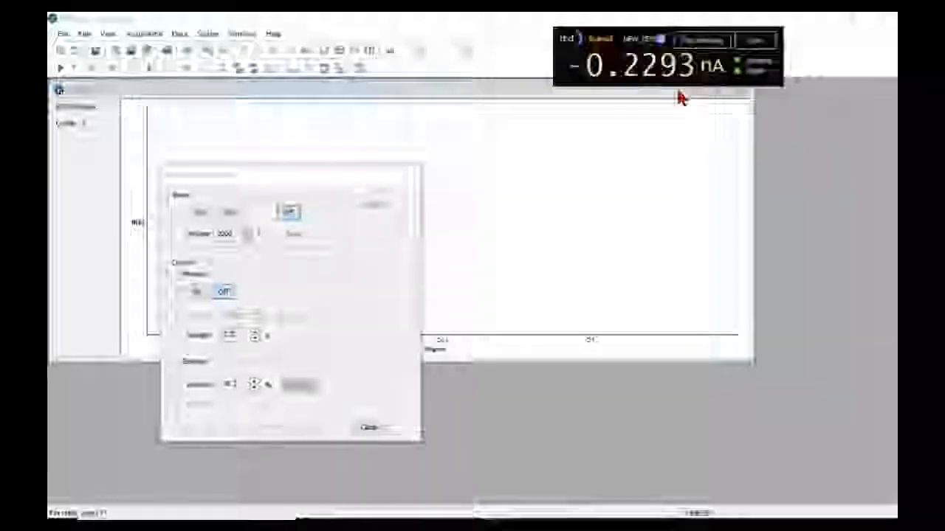
left_click_drag(303, 177, 295, 111)
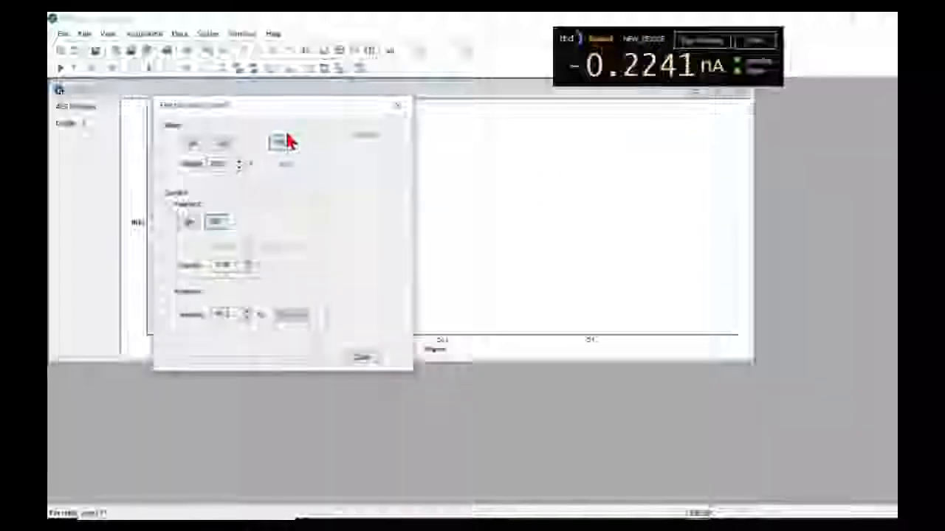
- Turn on the electron gun's beam voltage and filament, and raise the filament current gradually in small increments
left_click(223, 143)
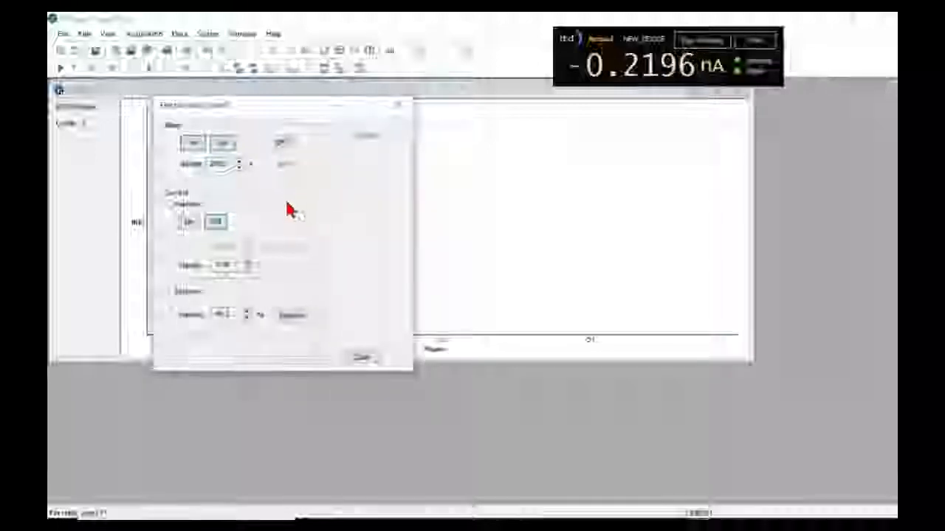
left_click(191, 223)
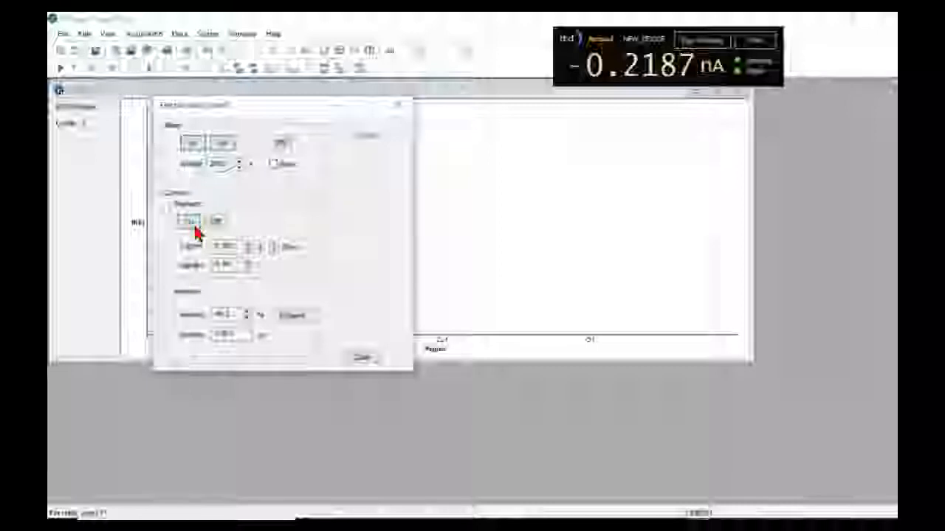
left_click(249, 246)
left_click(248, 246)
left_click(249, 245)
left_click(249, 246)
left_click(249, 246)
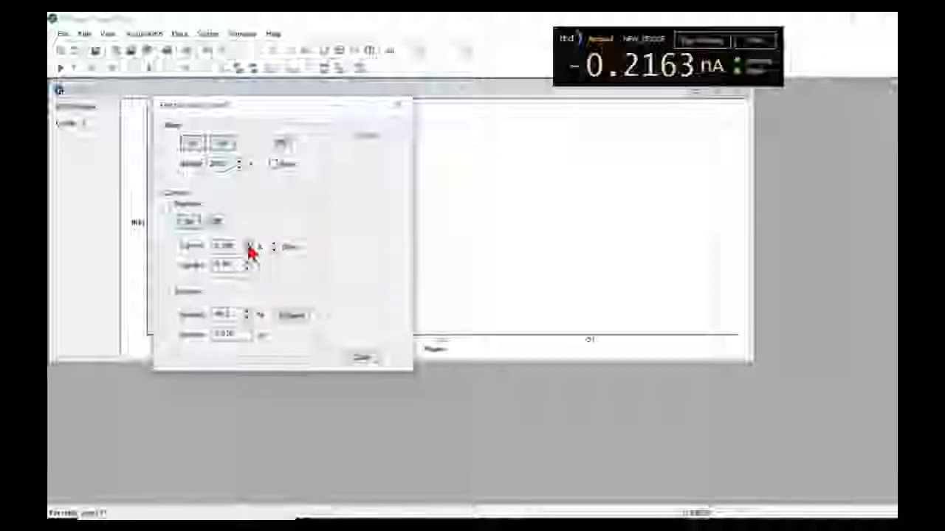
left_click(248, 246)
left_click(249, 246)
left_click(248, 246)
left_click(249, 245)
left_click(249, 246)
left_click(249, 245)
left_click(249, 246)
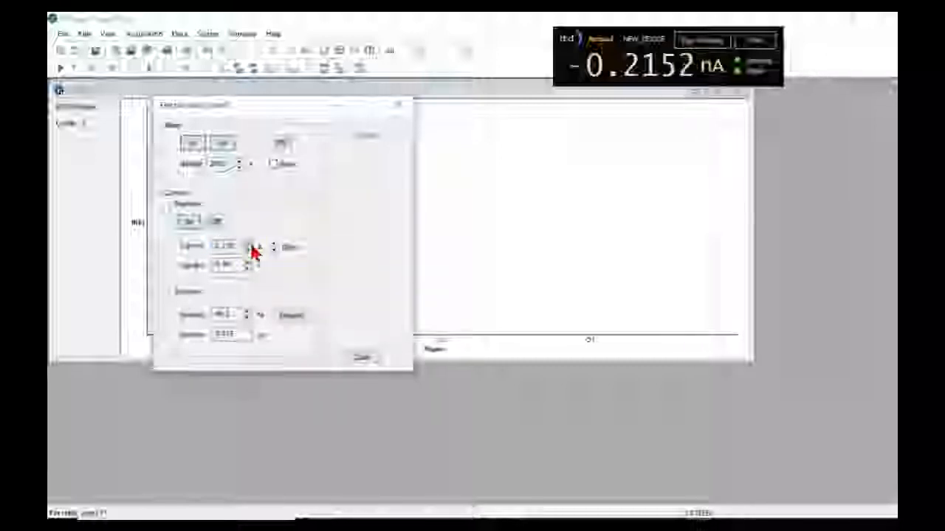
left_click(251, 245)
left_click(250, 245)
left_click(248, 244)
left_click(248, 245)
left_click(248, 246)
left_click(249, 246)
left_click(249, 246)
left_click(249, 245)
left_click(249, 246)
left_click(248, 246)
left_click(249, 246)
left_click(249, 245)
left_click(249, 245)
left_click(248, 246)
left_click(249, 245)
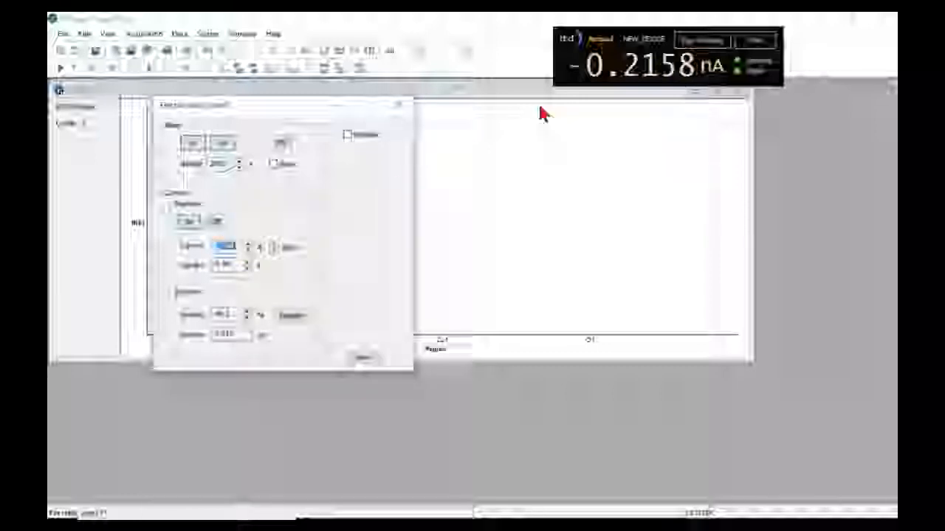
- Place the picoammeter readout beside the gun controls and raise the filament current further until the target current reaches about 10 nA
left_click_drag(664, 40, 453, 200)
left_click(248, 246)
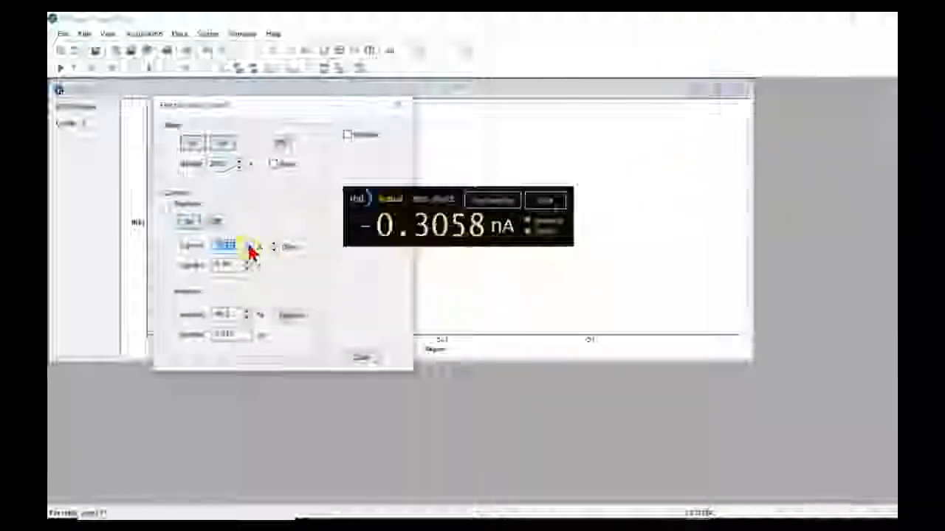
left_click(248, 247)
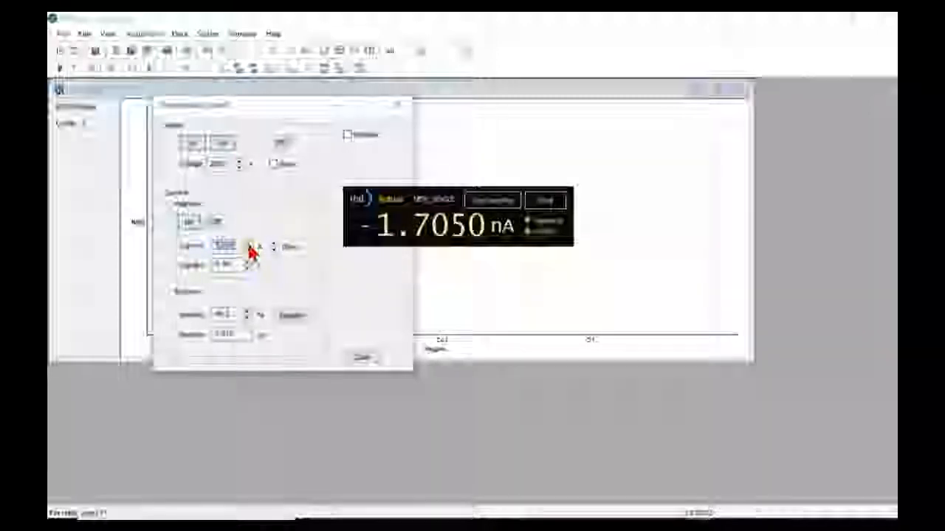
left_click(249, 247)
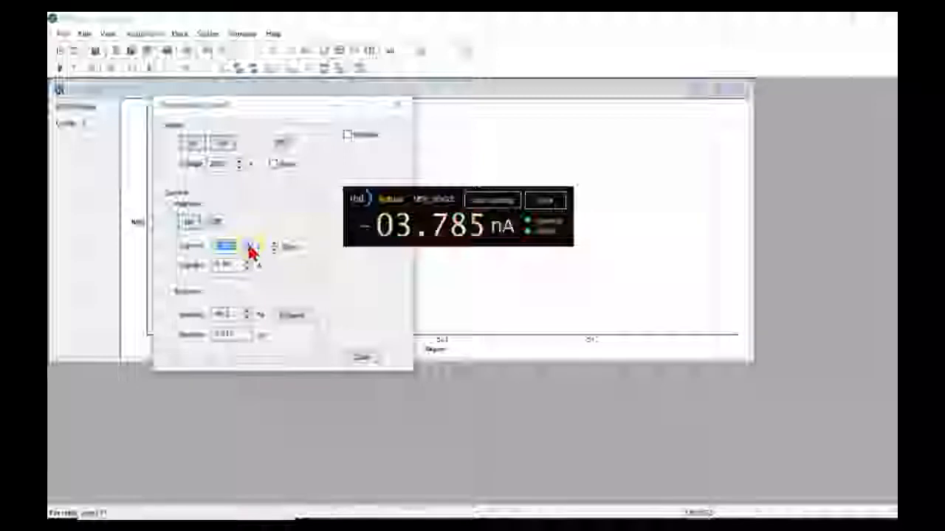
left_click(249, 247)
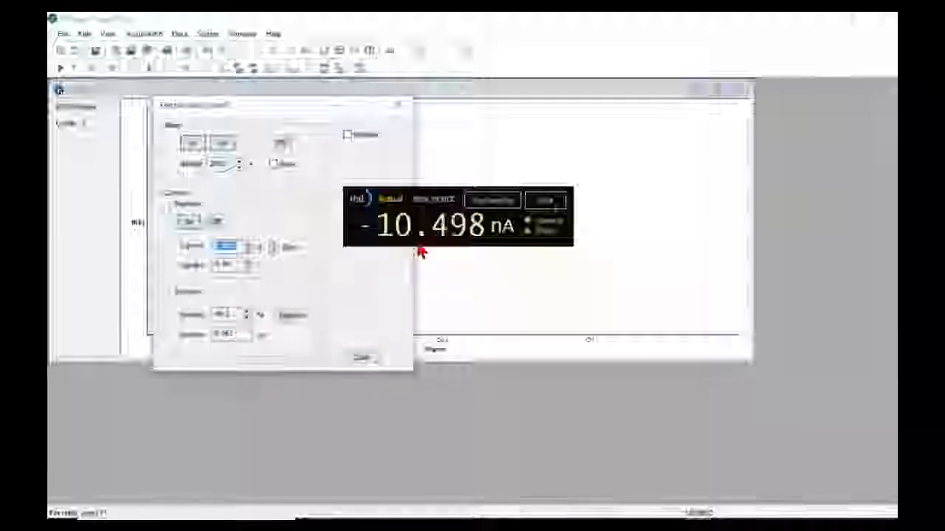
- Lower the Wehnelt percentage in small increments until the target current rises to about 200 nA
left_click(250, 318)
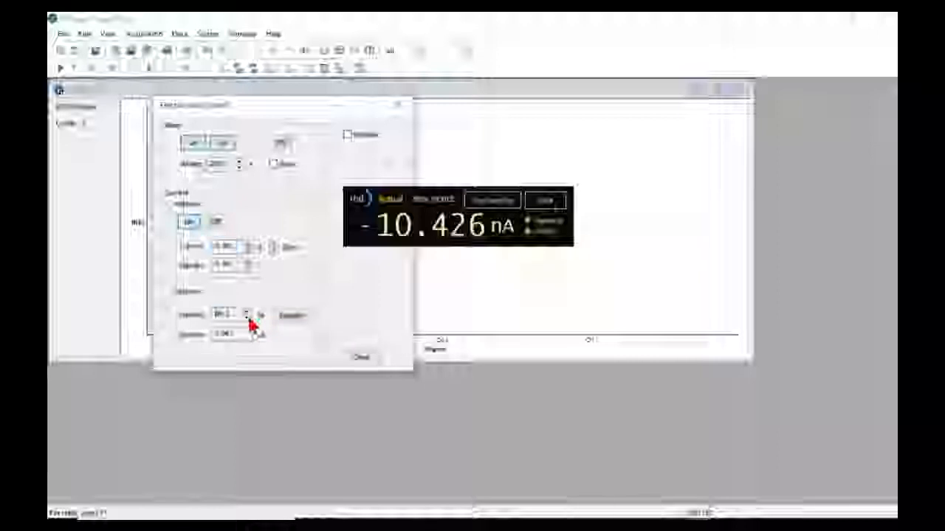
left_click(249, 319)
left_click(248, 318)
left_click(248, 318)
left_click(247, 317)
left_click(247, 318)
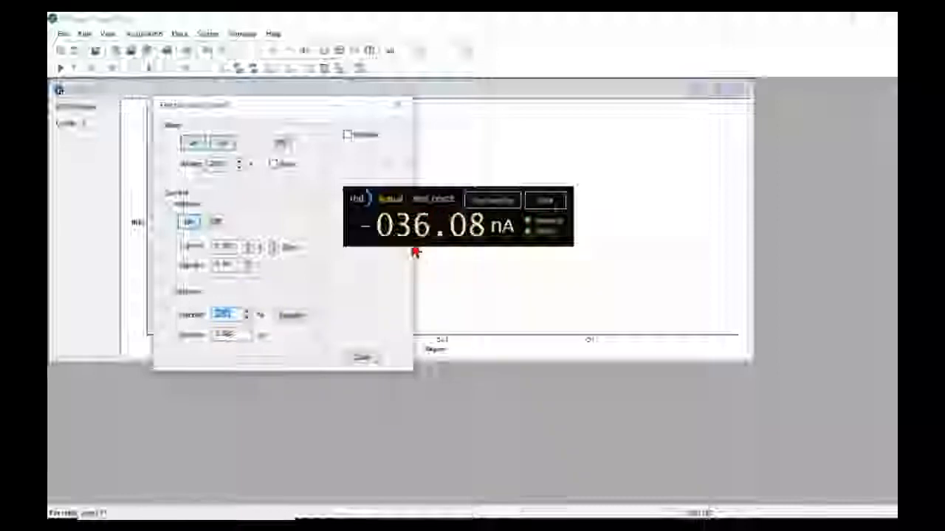
left_click(248, 319)
left_click(248, 319)
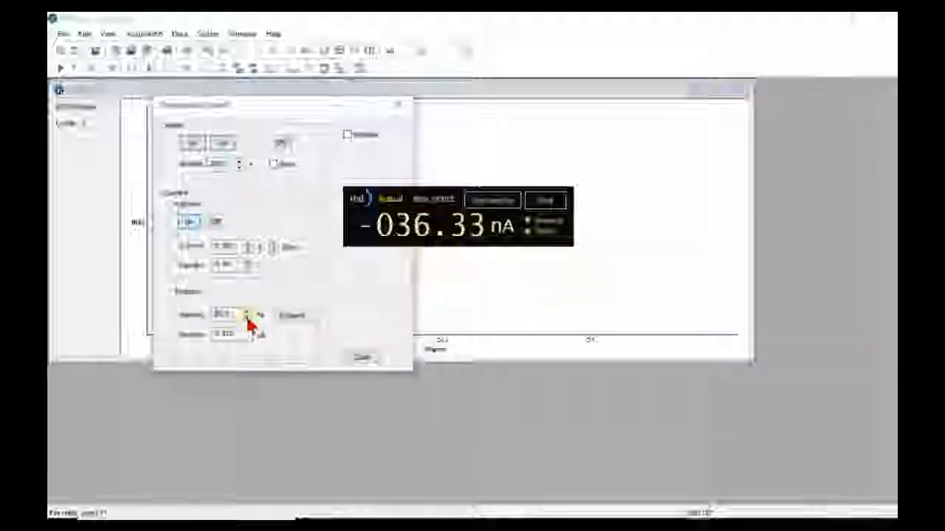
left_click(248, 318)
left_click(248, 318)
left_click(248, 319)
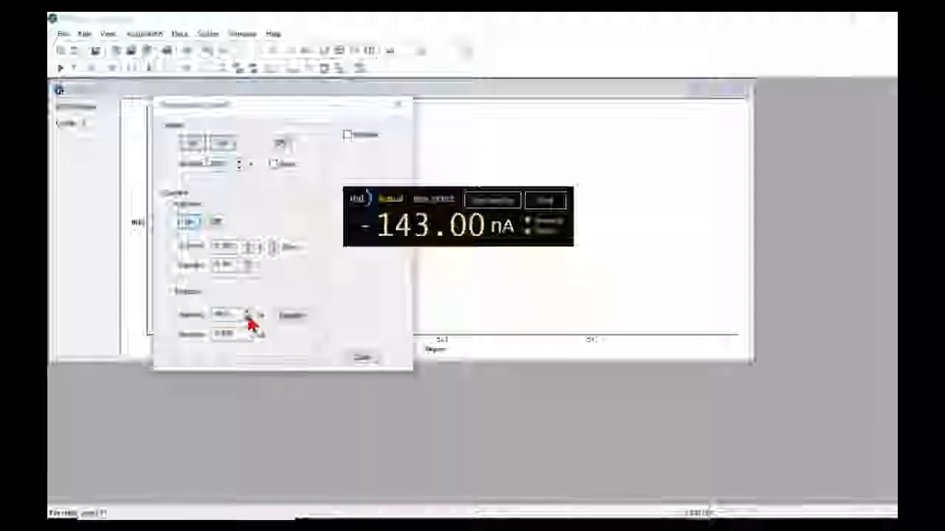
left_click(248, 319)
left_click(248, 319)
left_click(248, 319)
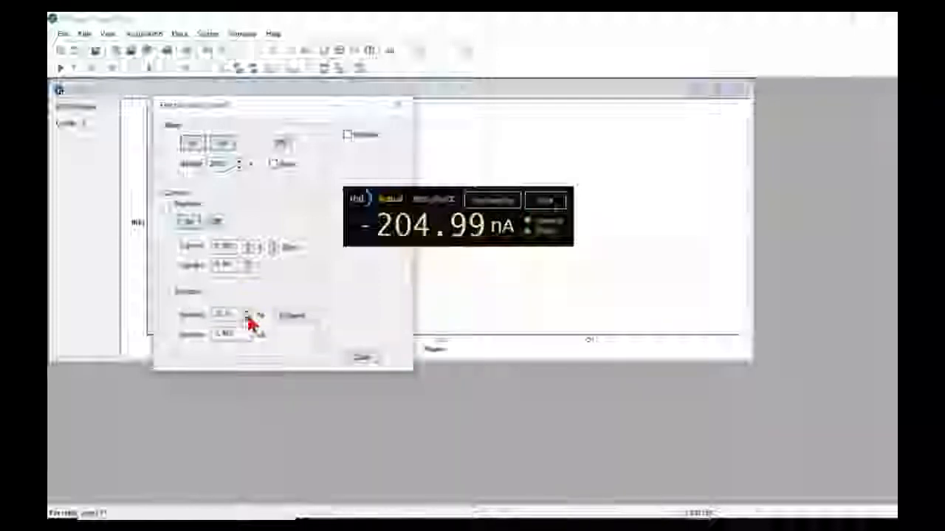
- Step the Wehnelt percentage just past the target current's peak and bring it back to the maximum reading
left_click(248, 319)
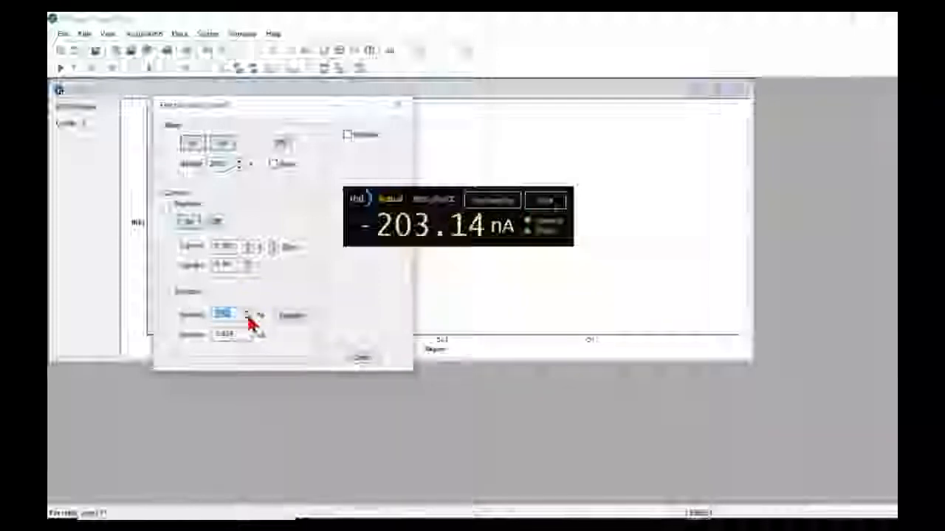
left_click(248, 319)
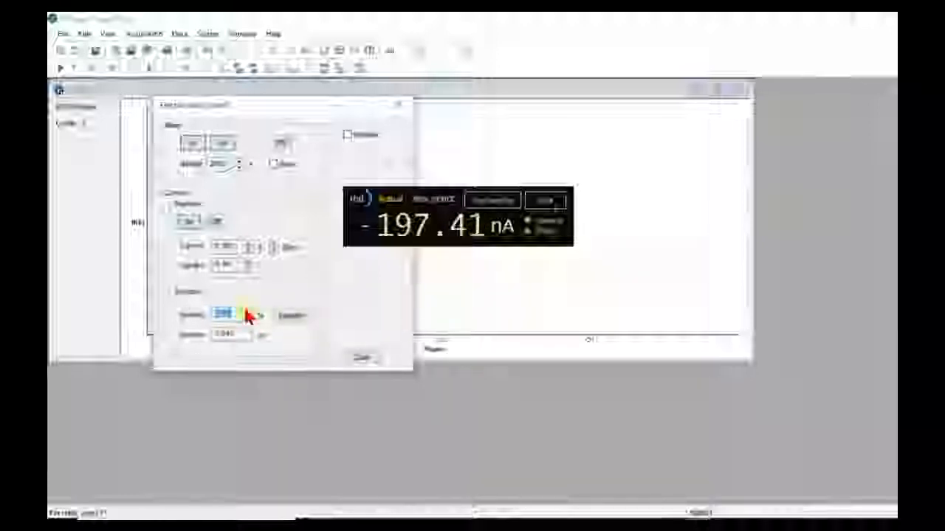
left_click(249, 317)
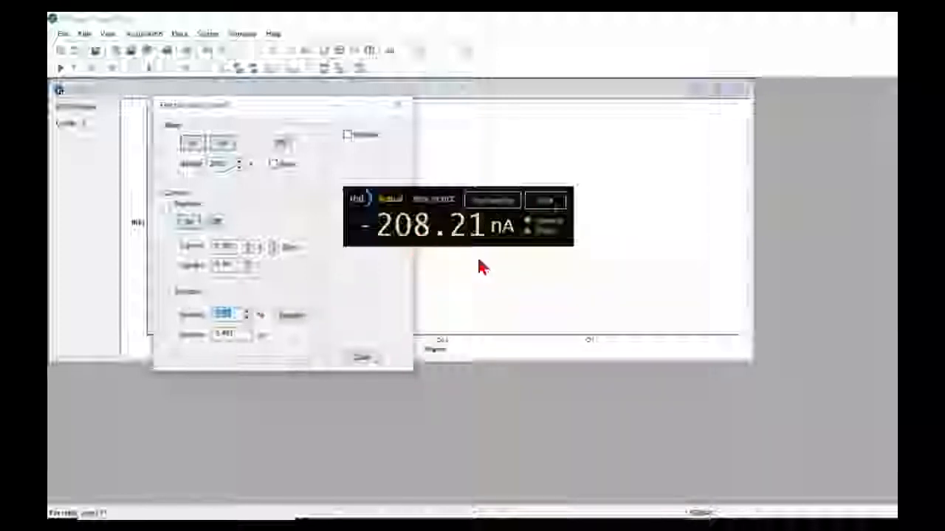
- Trim the filament current with the fine adjustment until the target current is about 190 nA
left_click(276, 250)
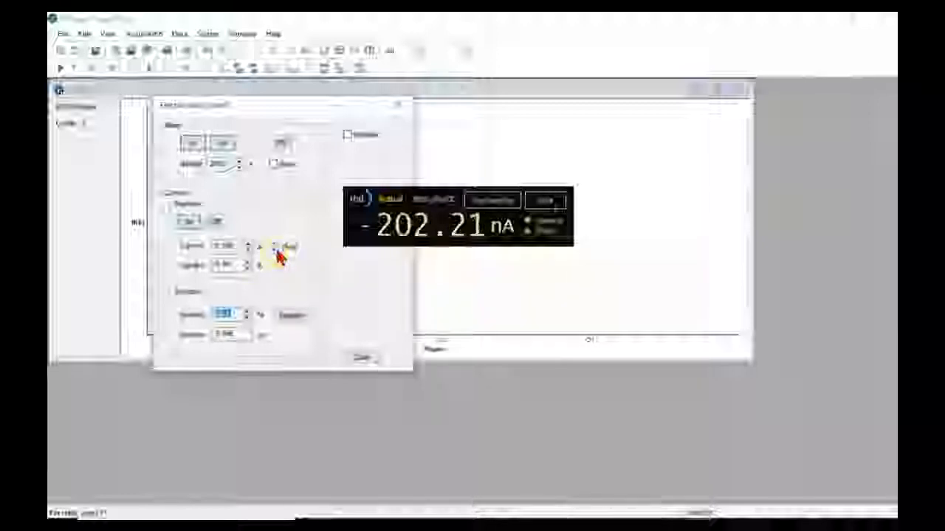
left_click(276, 250)
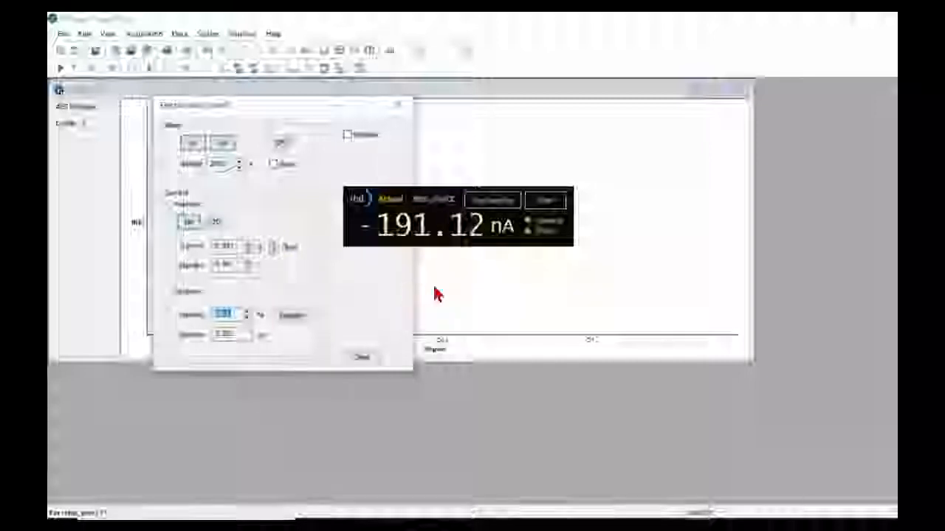
left_click(448, 198)
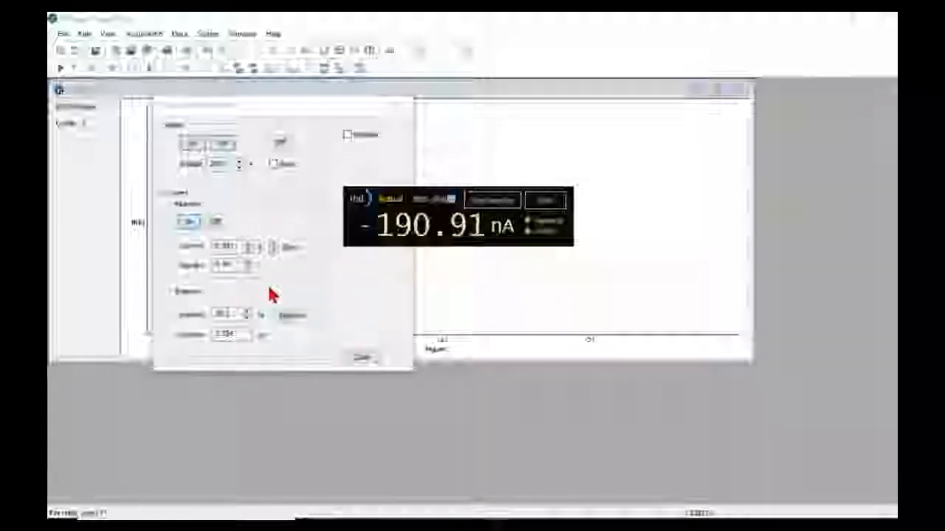
- Reduce the filament current until the target current falls below 1 nA, and adjust the filament's standby current to match that no-emission level
left_click(248, 250)
left_click(249, 251)
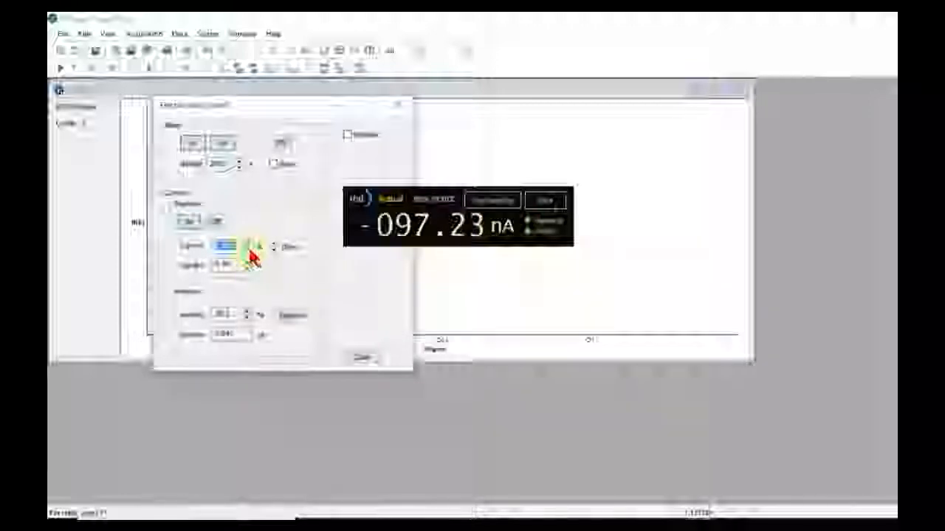
left_click(248, 250)
left_click(250, 250)
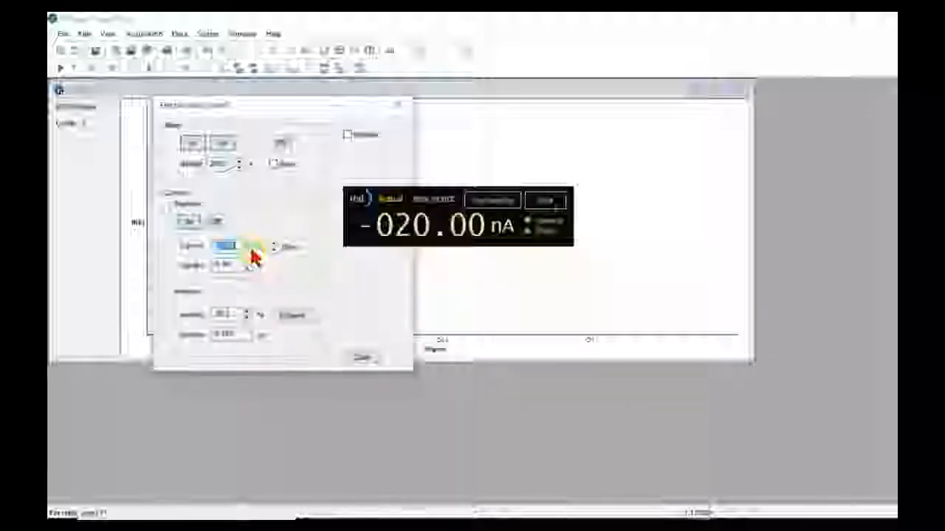
left_click(250, 250)
left_click(251, 250)
left_click(252, 251)
left_click(252, 251)
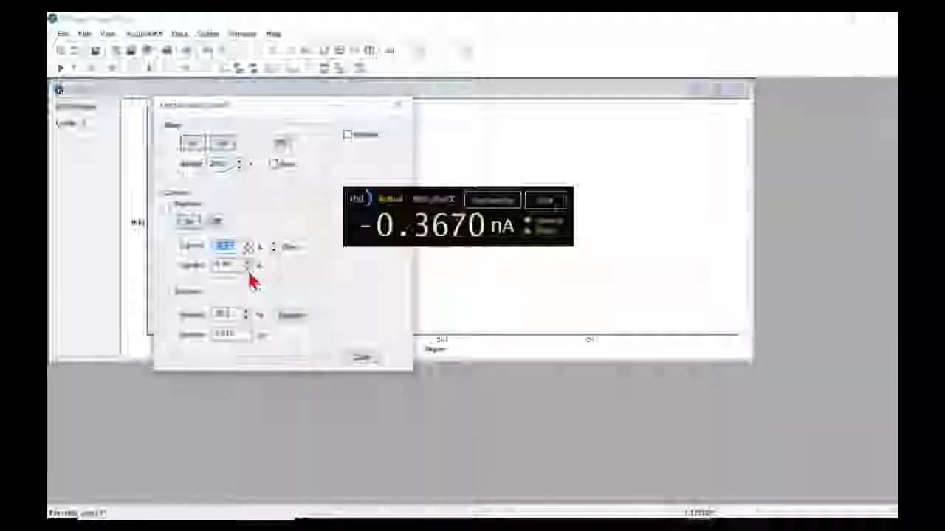
left_click(249, 265)
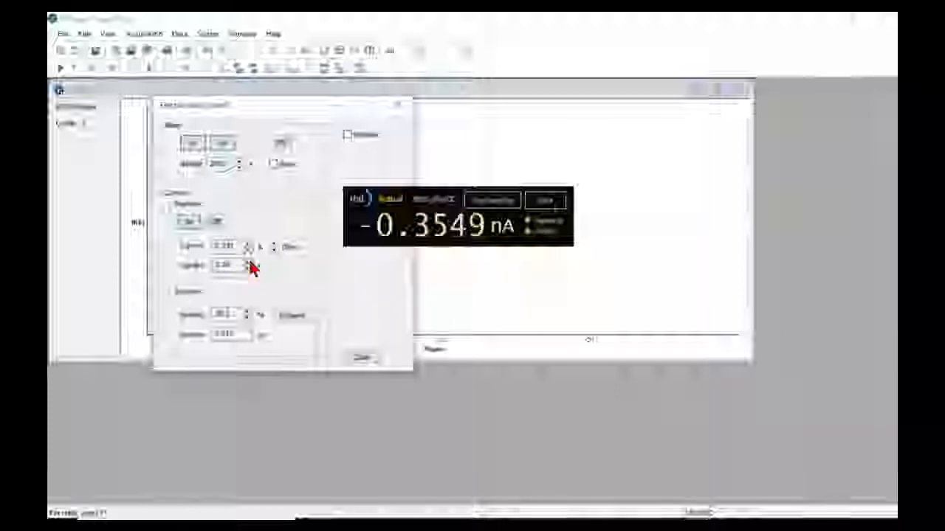
left_click(249, 265)
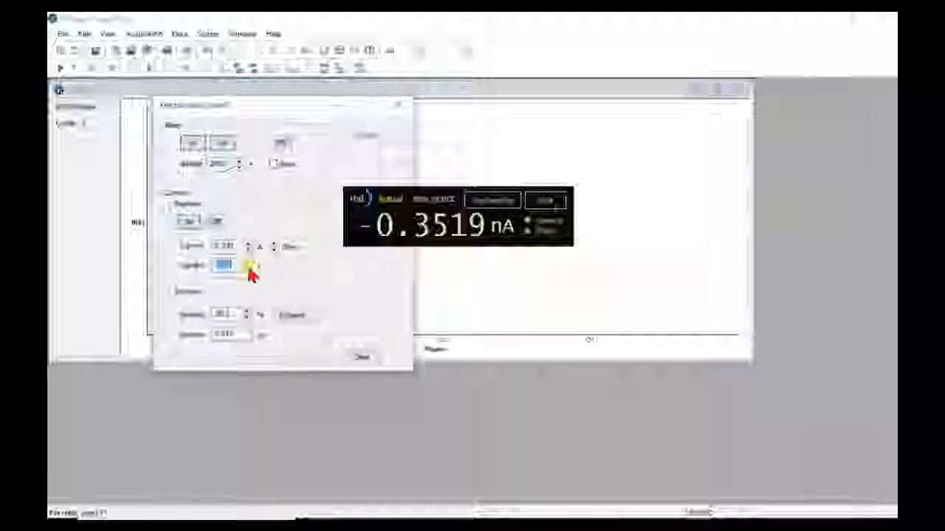
- Raise the filament current back up and trim it with the fine adjustment until the target current reaches about 0.25 µA
left_click(250, 250)
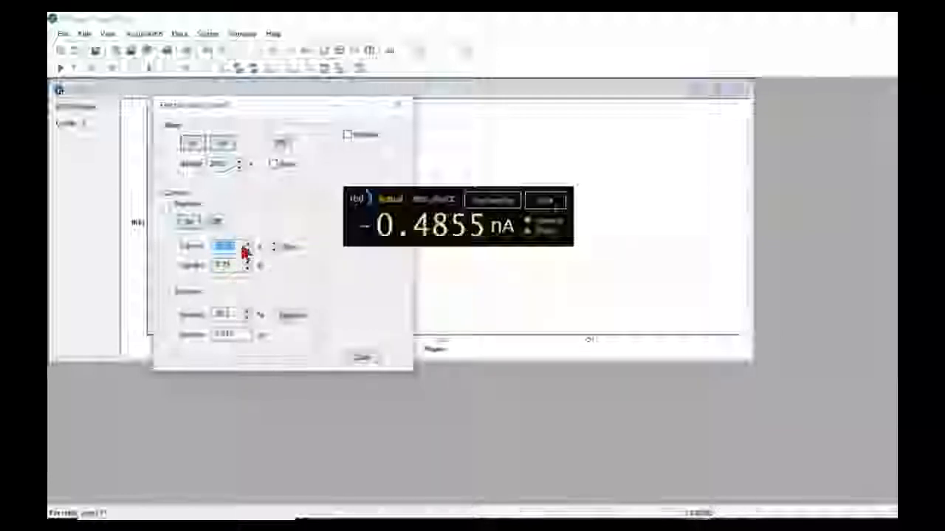
left_click(251, 248)
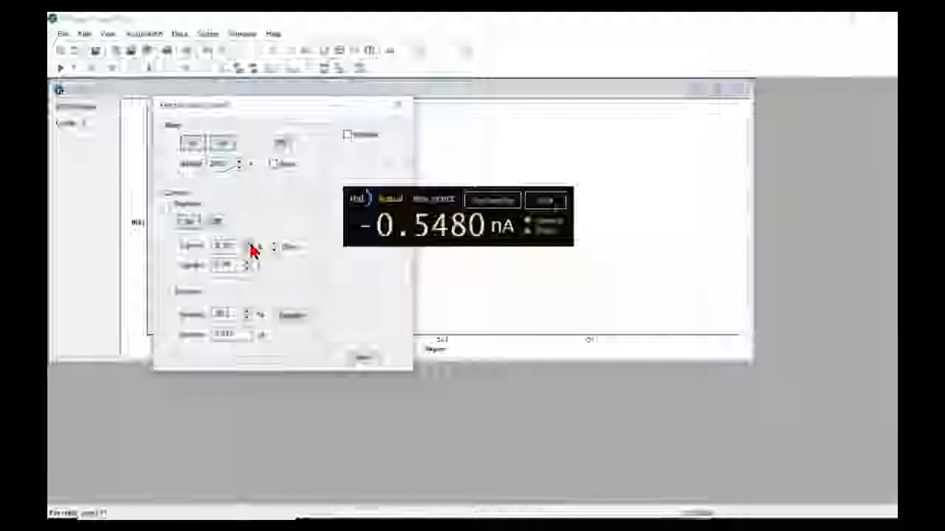
left_click(251, 250)
left_click(251, 251)
left_click(252, 251)
left_click(276, 248)
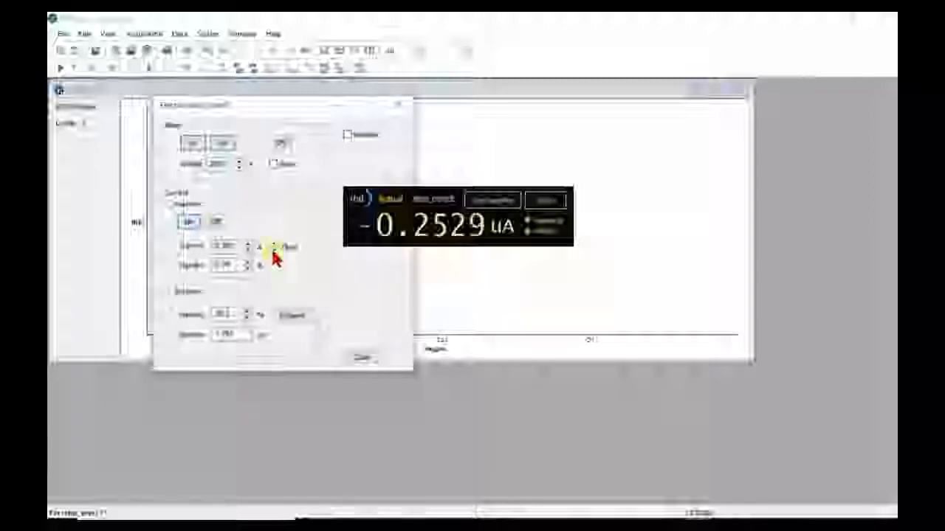
- Adjust the Wehnelt percentage in small increments until the target current recovers to about 0.24 µA
left_click(348, 136)
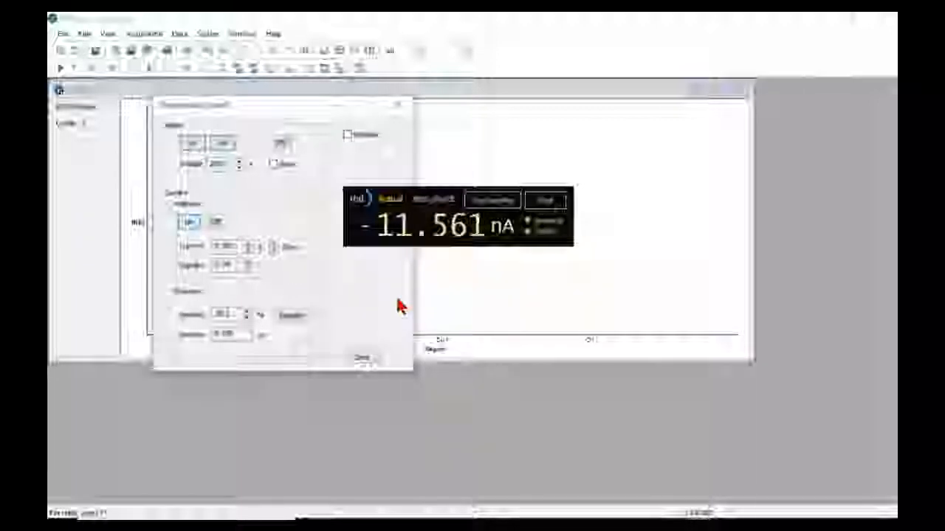
left_click(248, 317)
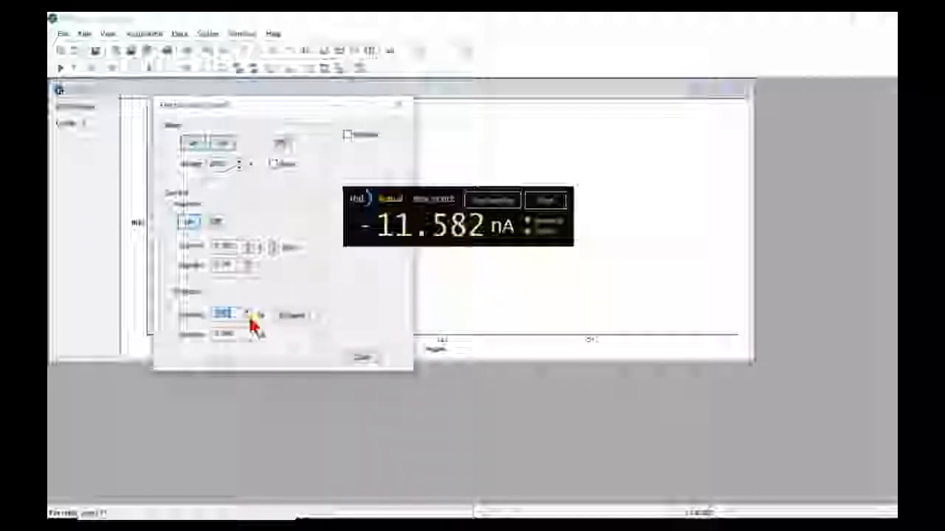
left_click(251, 316)
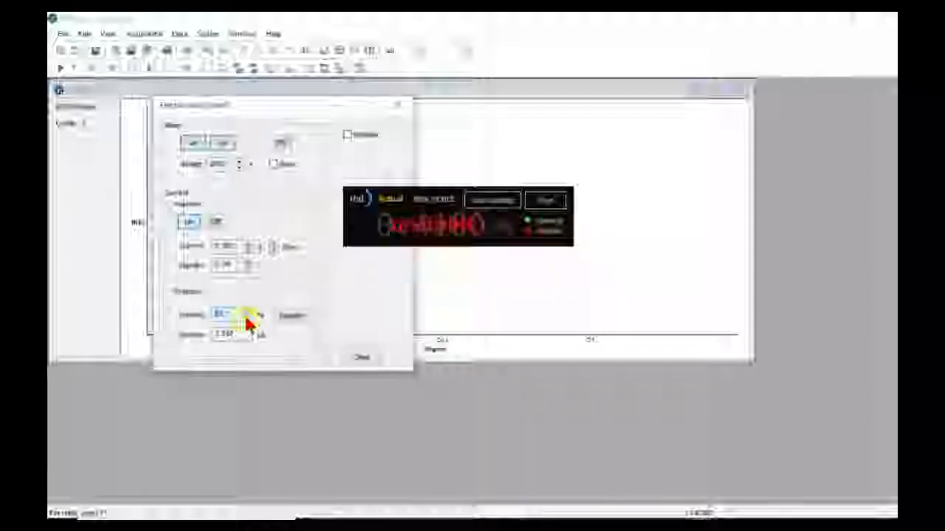
left_click(248, 318)
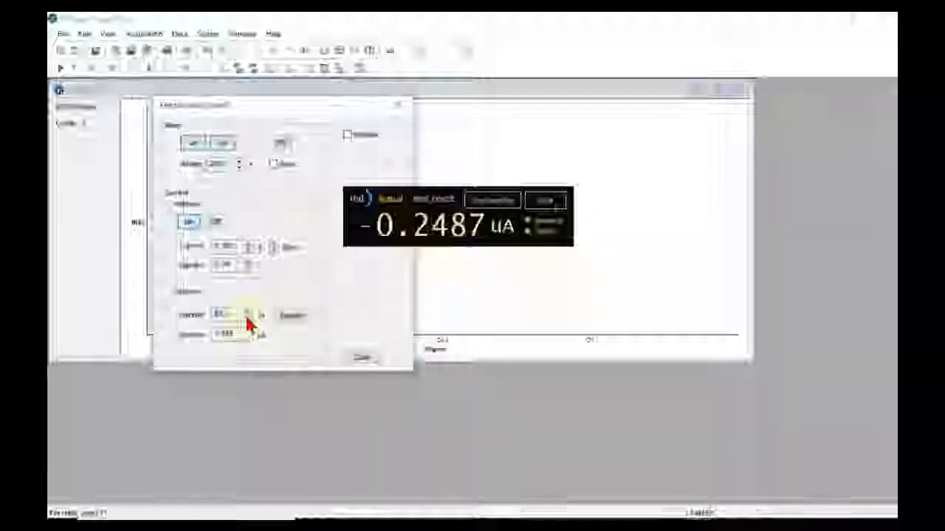
left_click(248, 317)
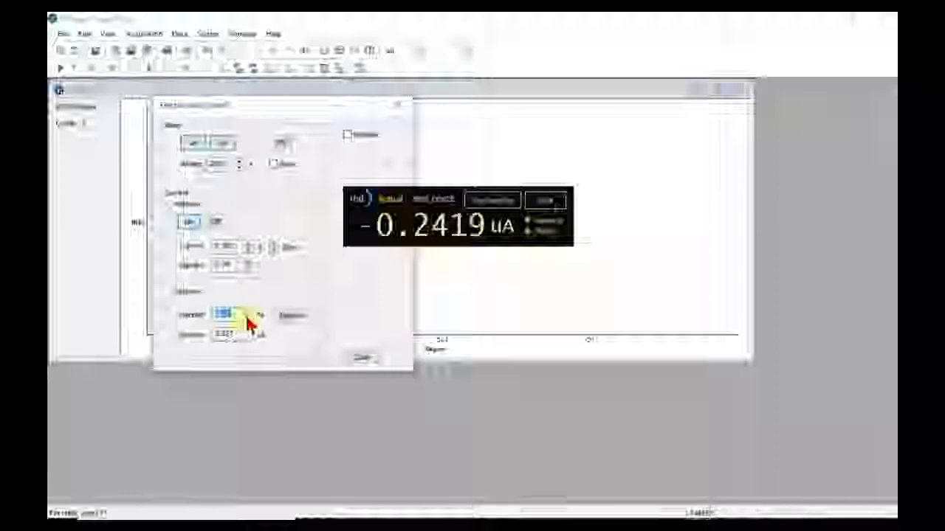
left_click(249, 319)
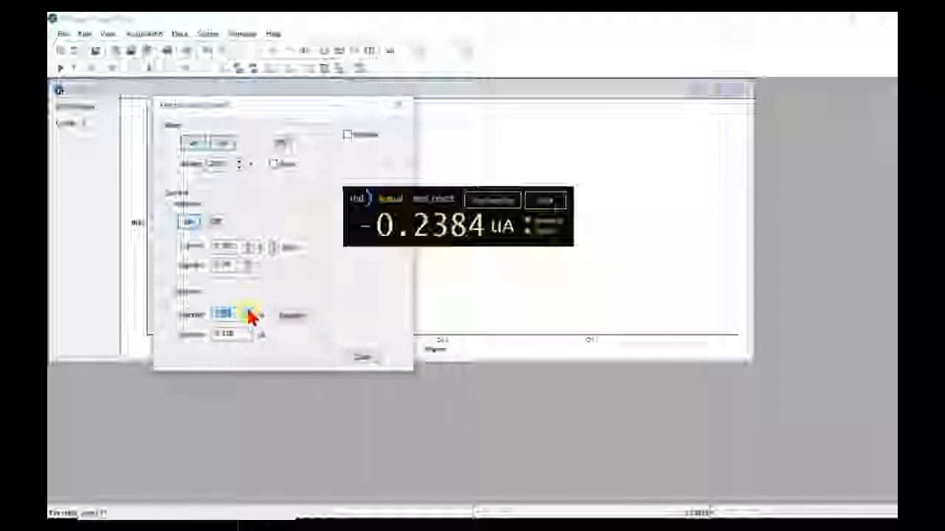
- Move the picoammeter readout clear of the gun controls and fine-tune the Wehnelt percentage on both sides of the target current's peak
left_click_drag(430, 200, 503, 137)
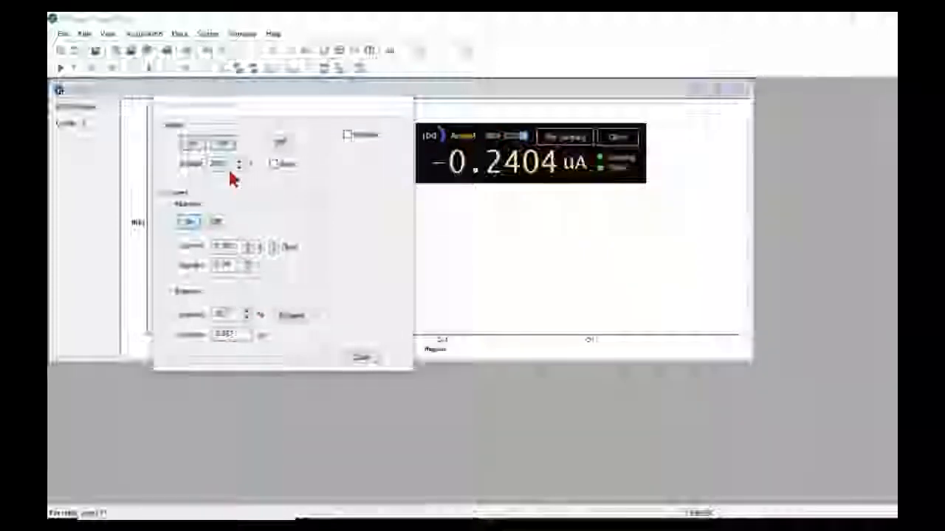
left_click(248, 318)
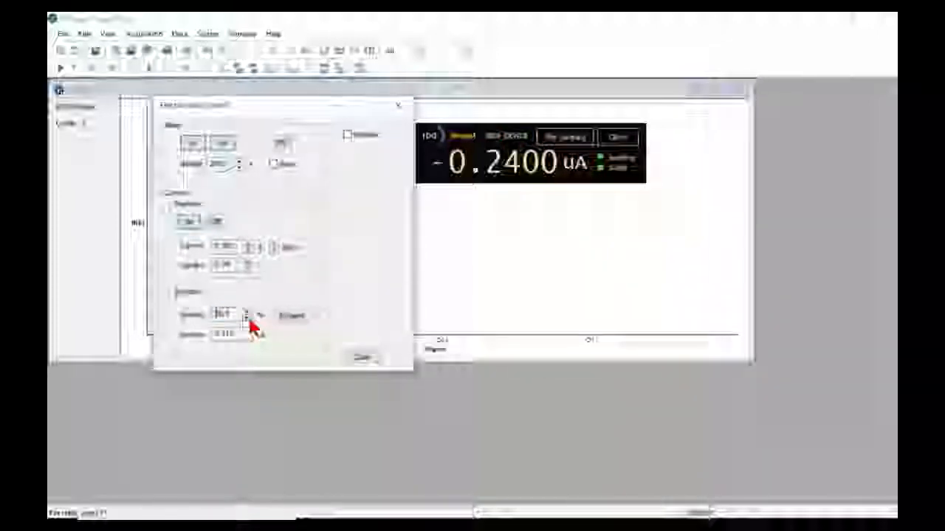
left_click(252, 318)
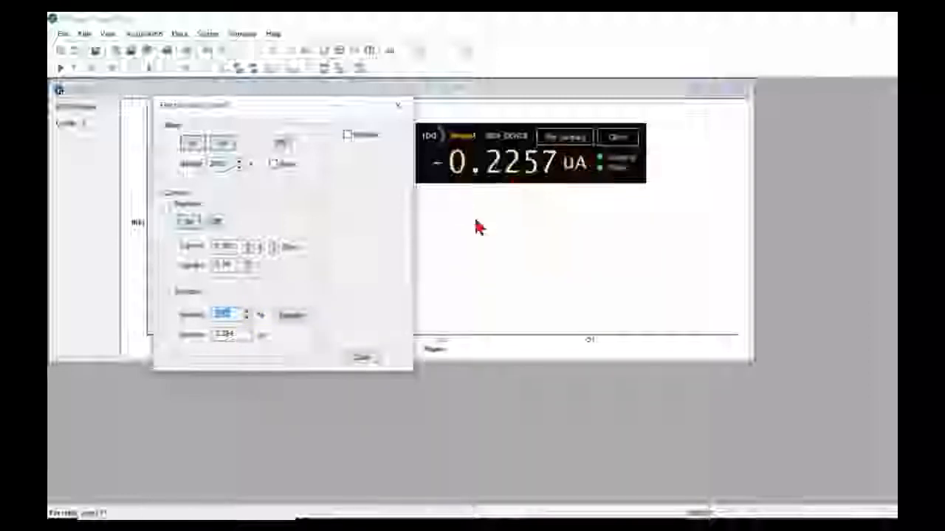
left_click(249, 313)
left_click(249, 312)
left_click(249, 312)
left_click(249, 313)
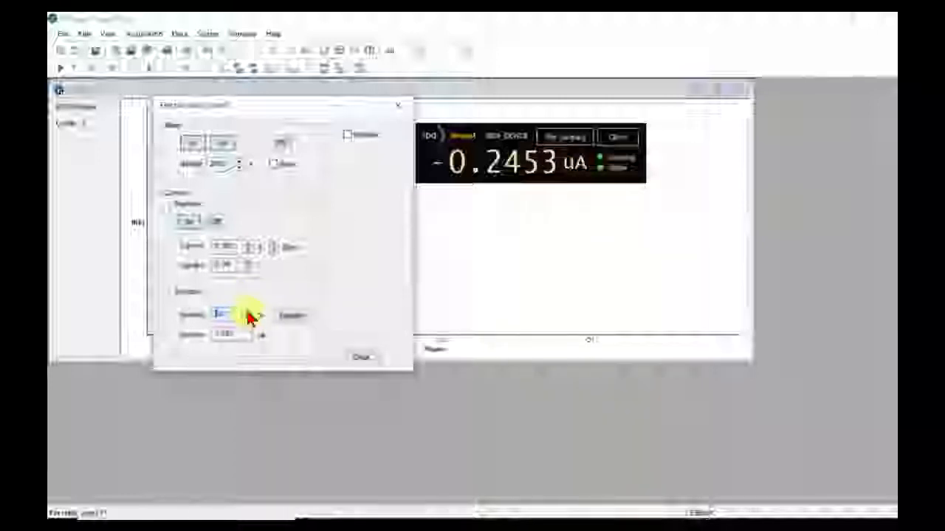
left_click(248, 312)
left_click(246, 317)
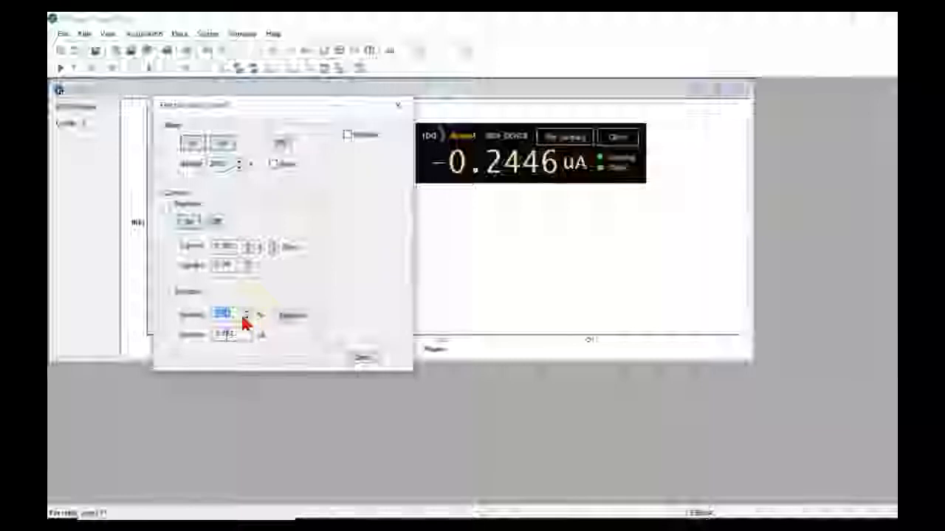
- Store the optimized Wehnelt percentage as the new setpoint for the present beam voltage and accept the change
left_click(293, 317)
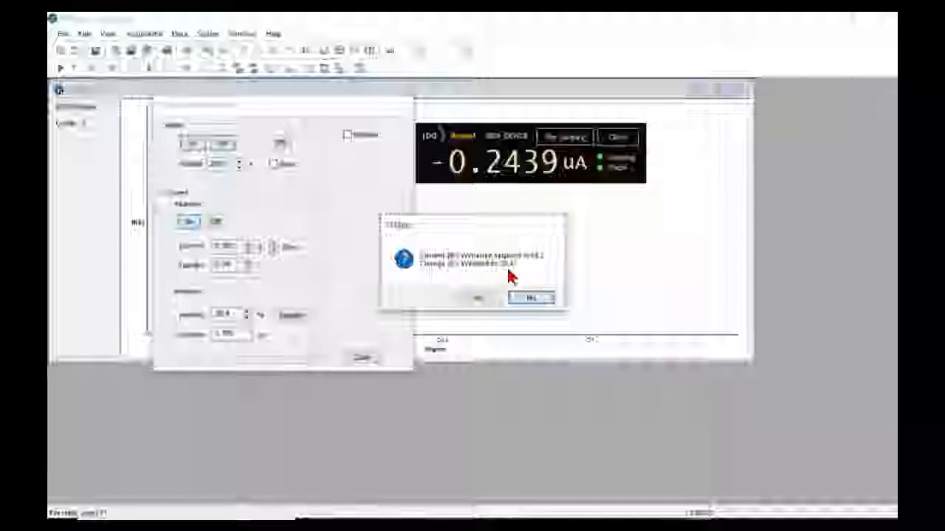
left_click(480, 299)
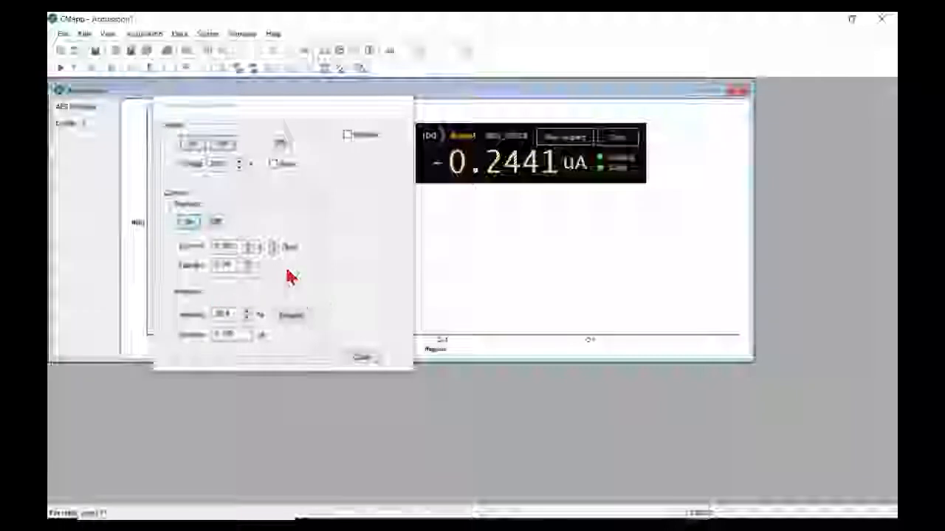
left_click(228, 317)
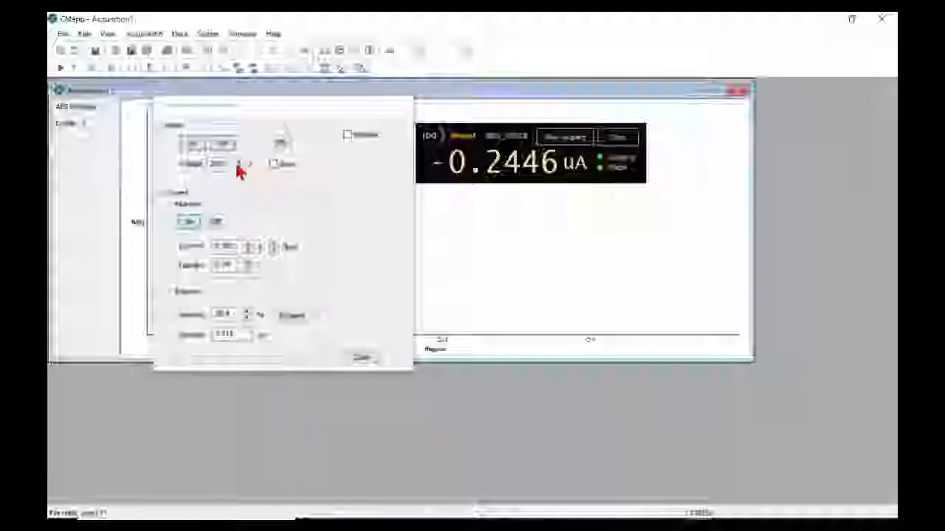
- Trim the filament current with the coarse and fine adjustments, and switch off the electron gun's beam
left_click(232, 246)
left_click(248, 250)
left_click(275, 249)
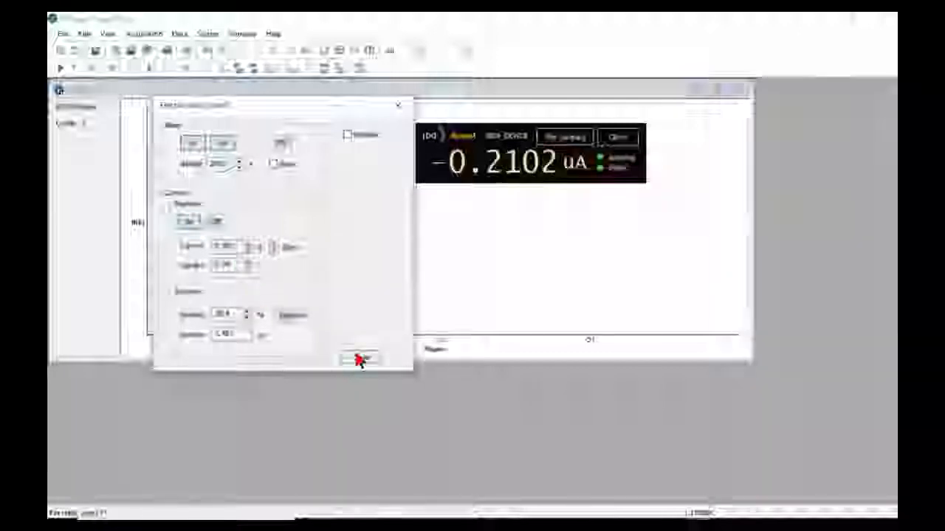
left_click(282, 146)
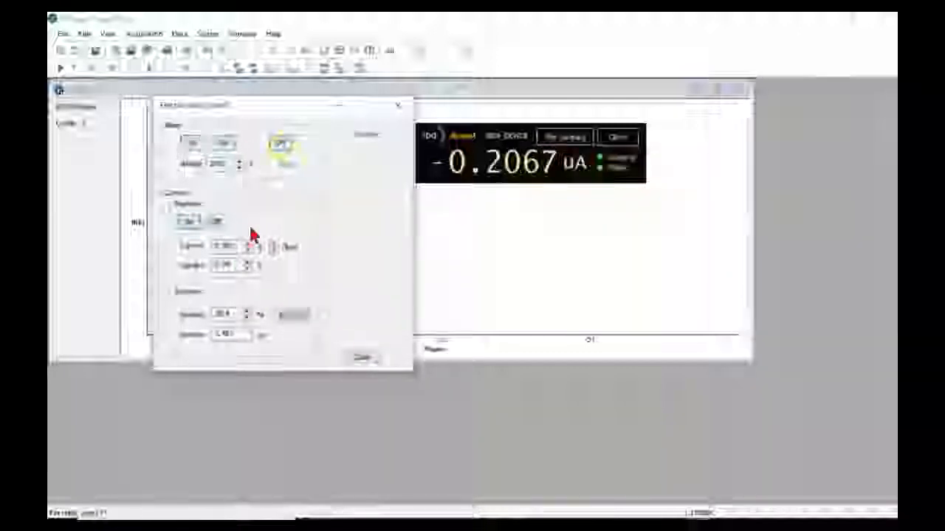
- Switch off the electron gun's filament, close the gun controls, and stop the picoammeter's sampling
left_click(216, 220)
left_click(373, 359)
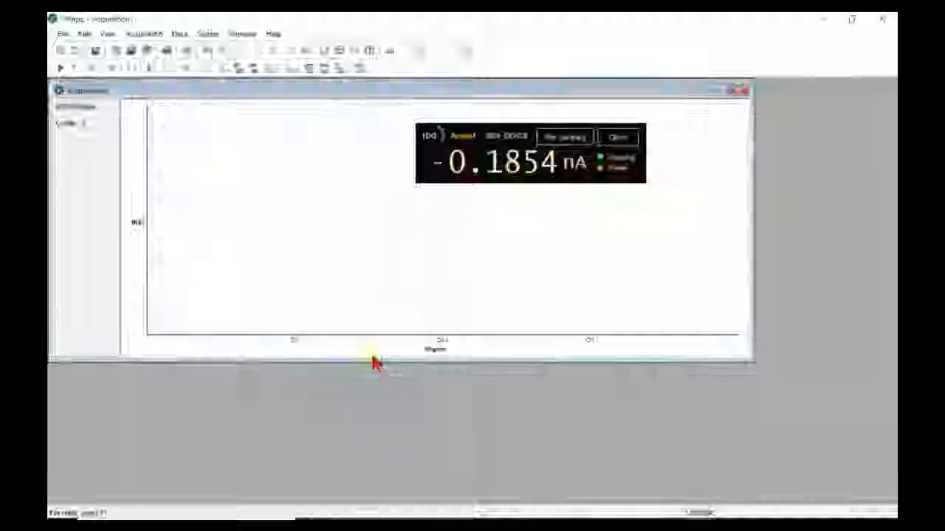
left_click(564, 138)
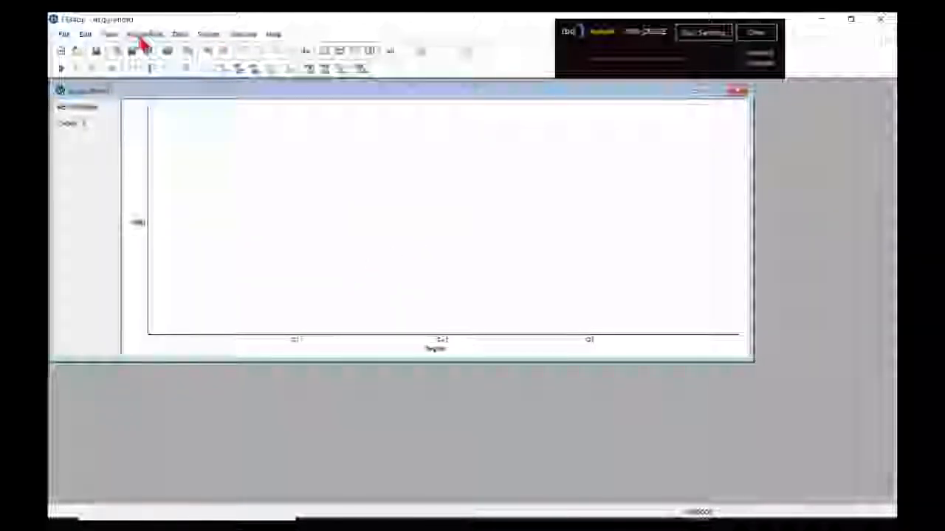
- Open the electron gun's conditioning settings and reposition the dialog clear of the picoammeter readout
left_click(213, 36)
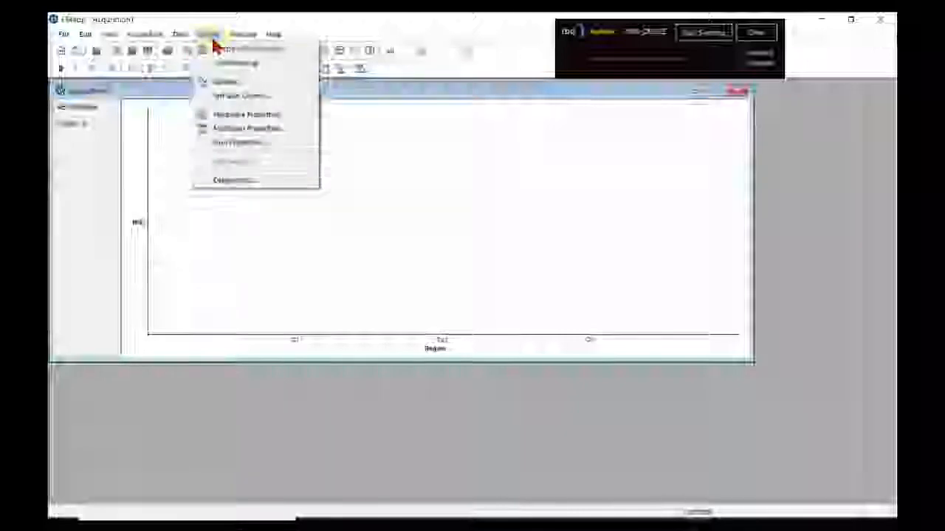
left_click(234, 64)
left_click_drag(399, 131, 381, 112)
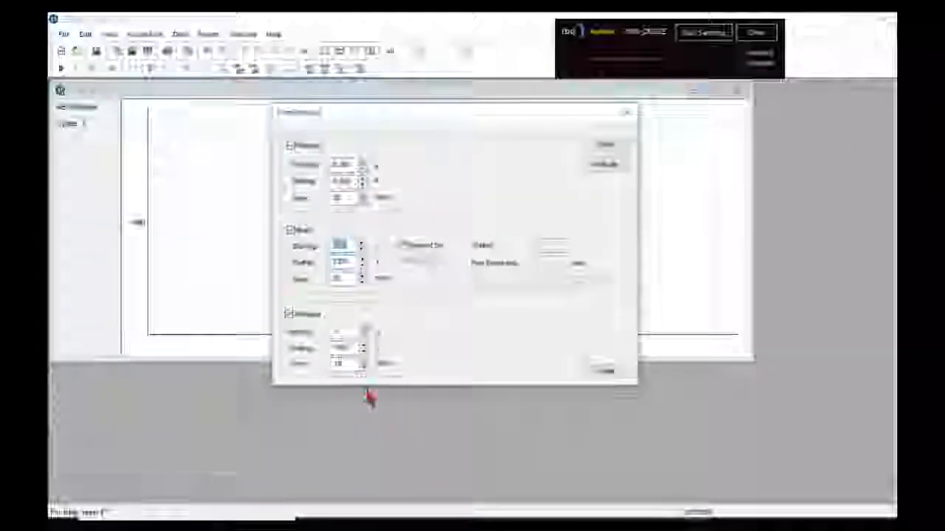
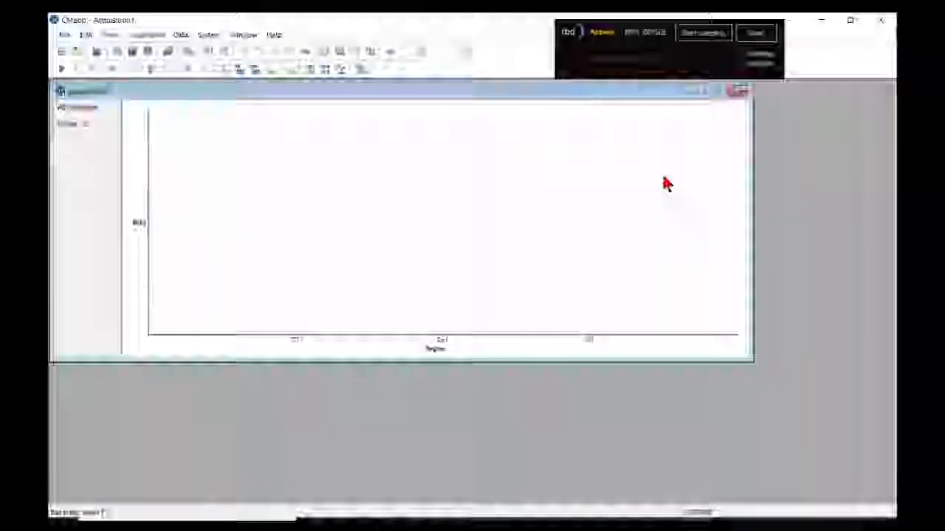
- Restart picoammeter sampling and reopen the electron gun controls to switch on the beam and the filament
left_click(695, 33)
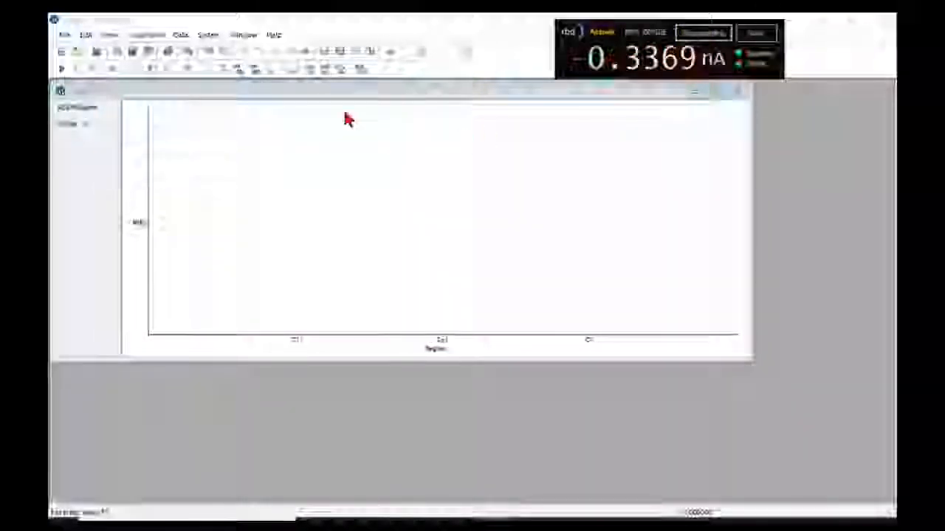
left_click(313, 71)
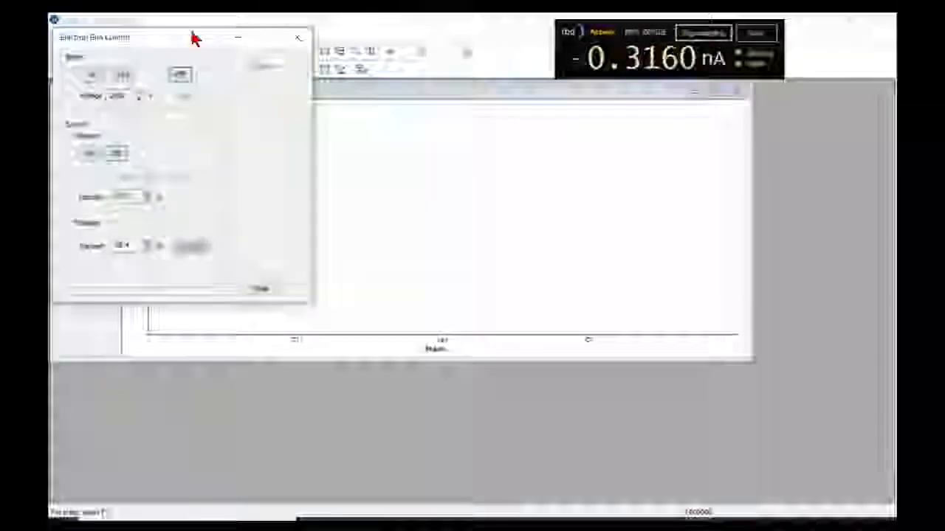
left_click_drag(194, 36, 308, 86)
left_click(240, 121)
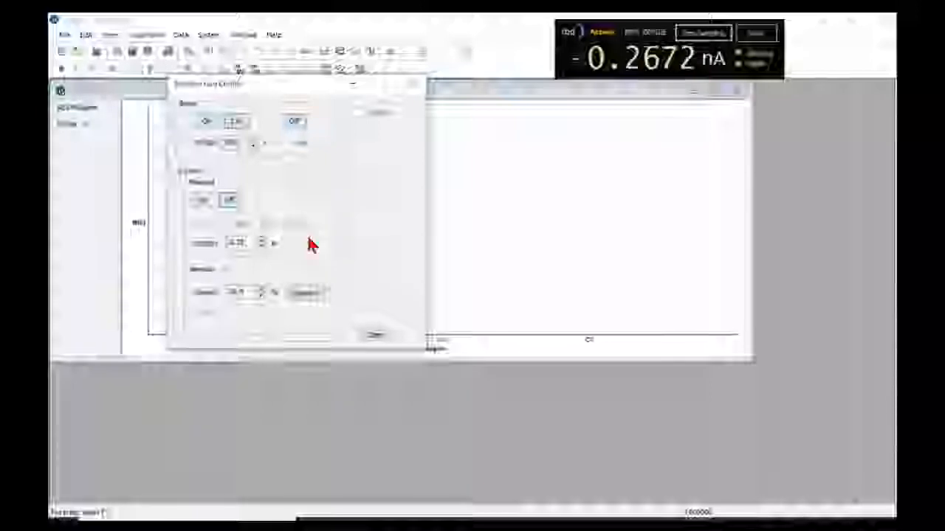
left_click(200, 202)
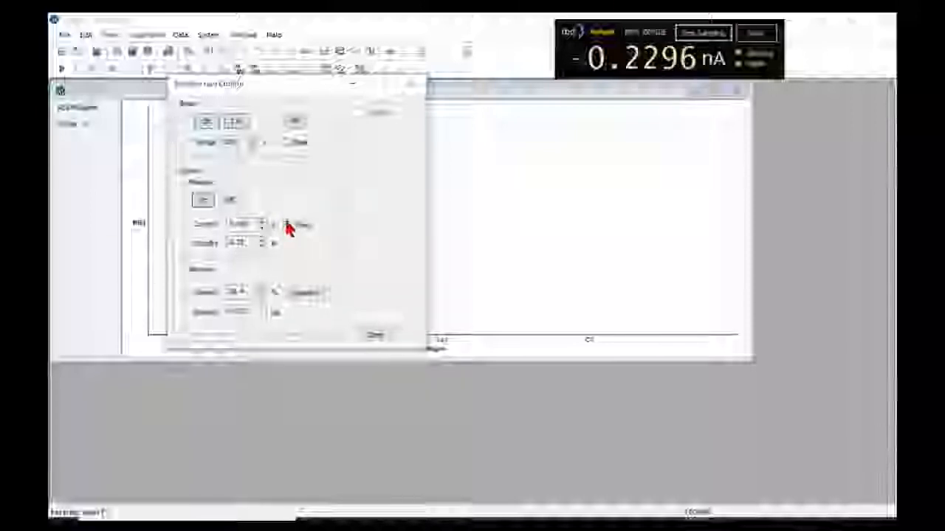
- Raise the filament current with fine and coarse adjustments until the picoammeter registers a target current of about 34 nA
left_click(285, 222)
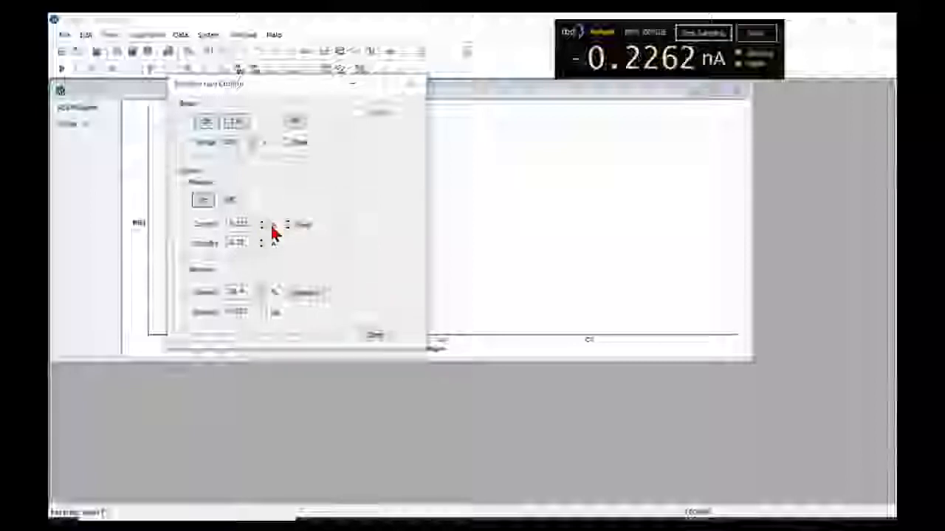
left_click(261, 221)
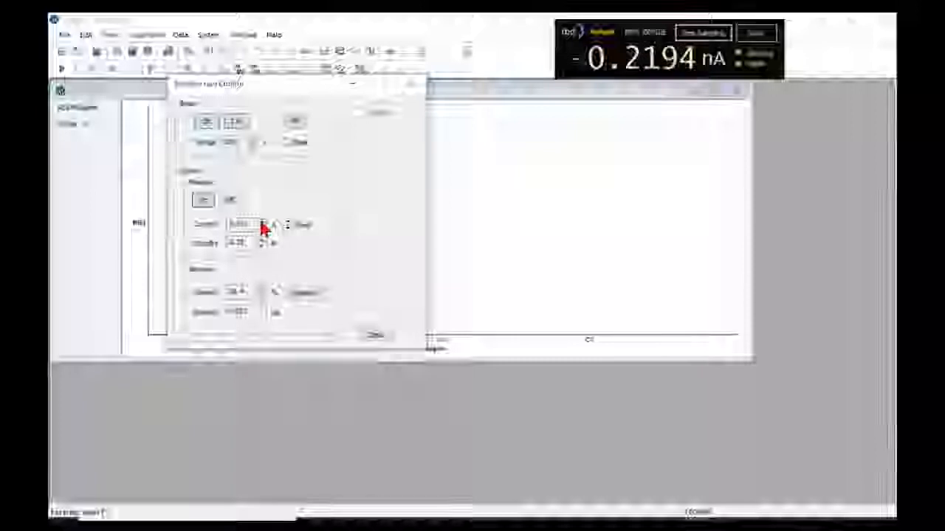
left_click(262, 224)
left_click(262, 224)
left_click(262, 224)
left_click(262, 223)
left_click(262, 224)
left_click(262, 224)
left_click(262, 223)
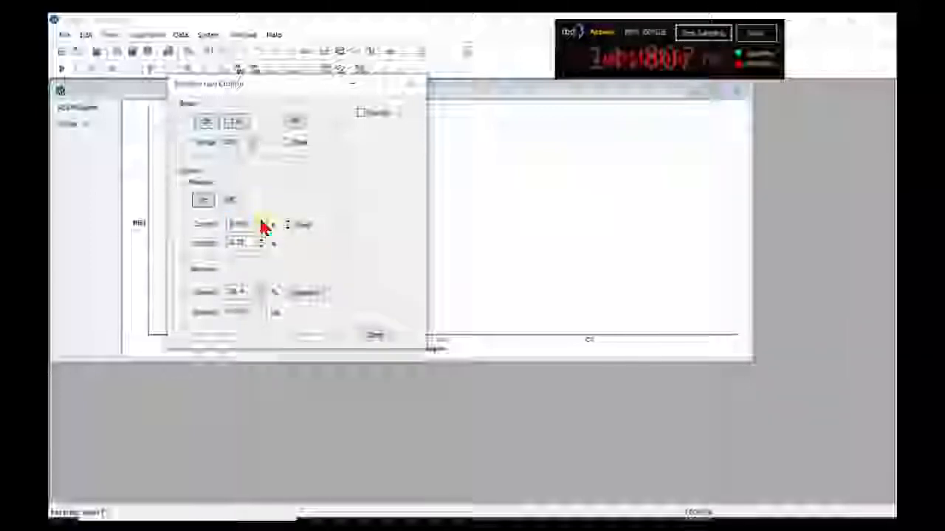
left_click(262, 224)
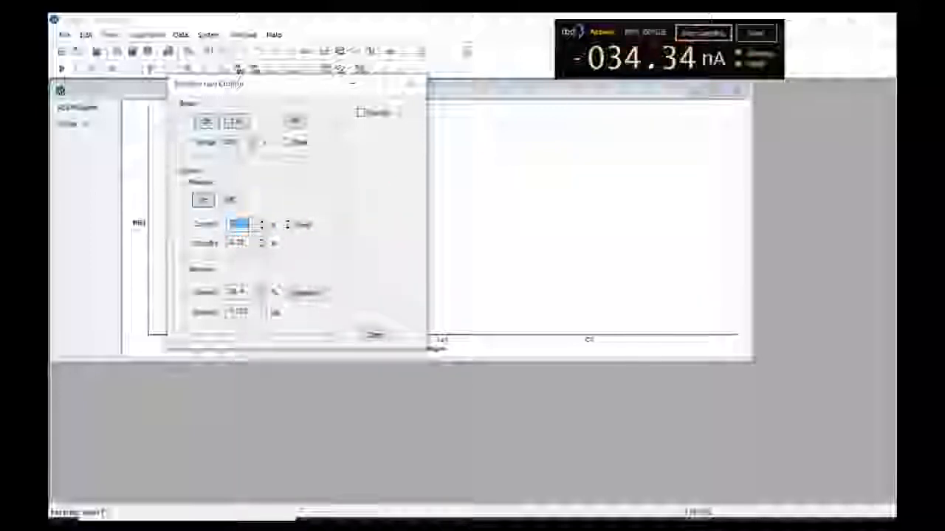
- Place the picoammeter readout beside the filament settings and keep raising the filament current to reach about 0.3 µA of target current
left_click_drag(577, 75, 360, 247)
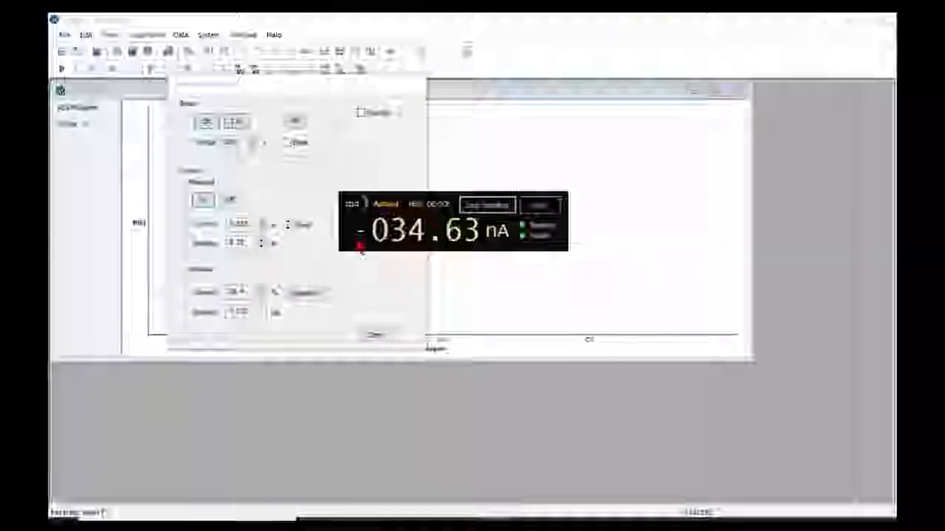
left_click(262, 225)
left_click(261, 224)
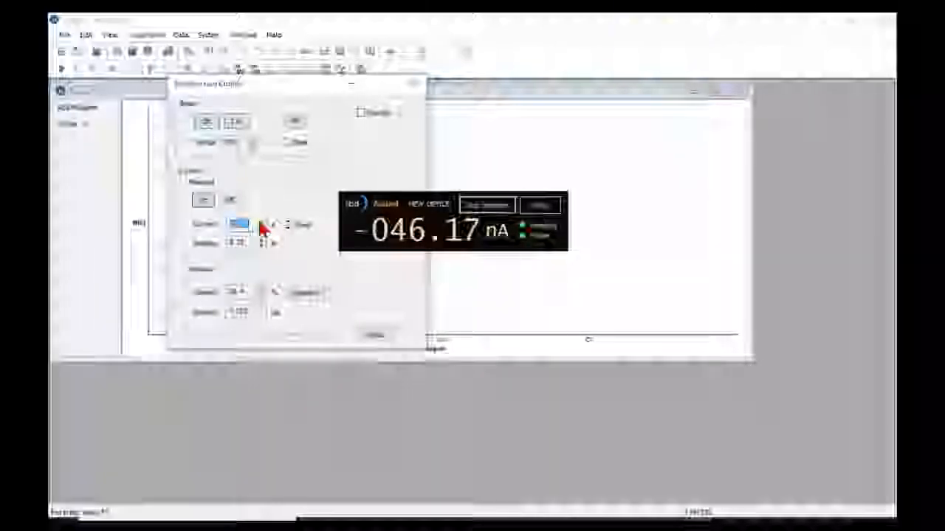
left_click(262, 224)
left_click(261, 225)
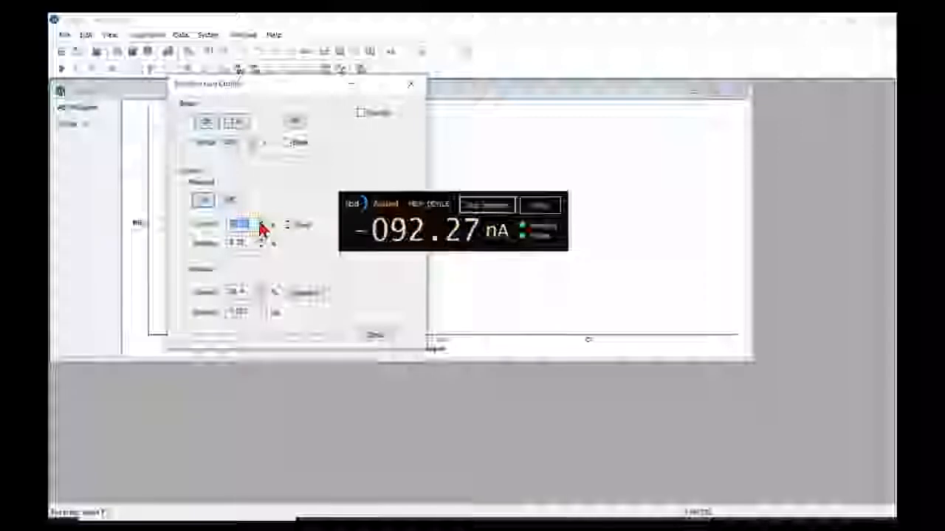
left_click(261, 225)
left_click(261, 225)
left_click(262, 225)
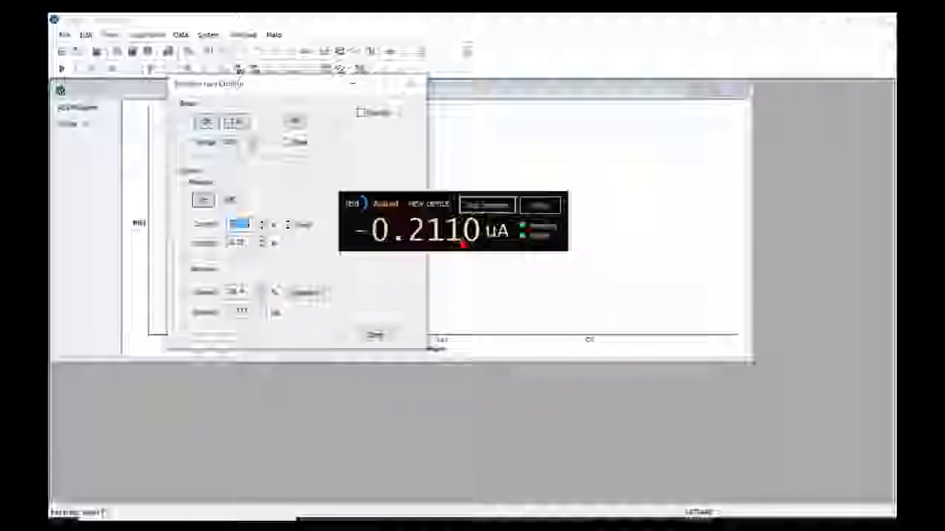
left_click(289, 223)
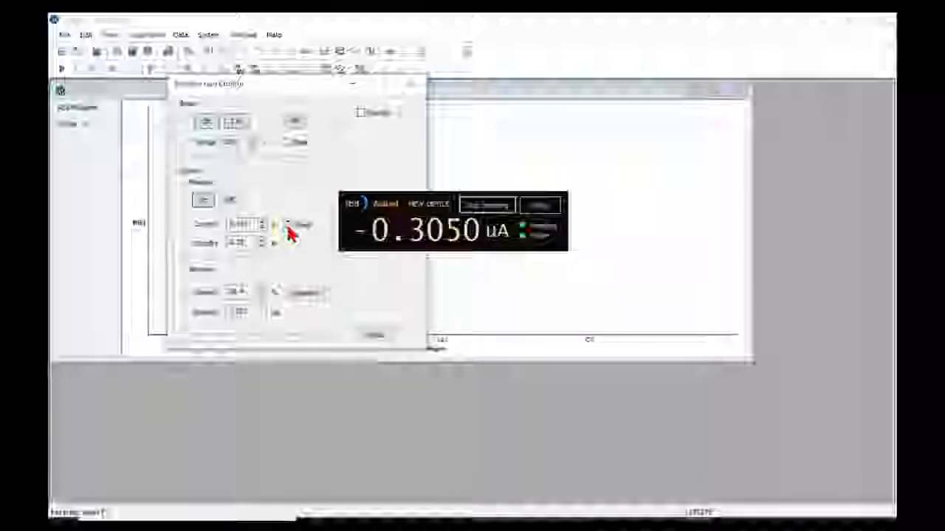
- Fine-tune the Wehnelt percentage in both directions to find the peak target current at the present beam voltage
left_click(262, 289)
left_click(262, 288)
left_click(262, 289)
left_click(263, 297)
left_click(264, 297)
left_click(264, 297)
left_click(264, 297)
left_click(265, 297)
left_click(265, 292)
left_click(263, 290)
left_click(263, 290)
left_click(261, 290)
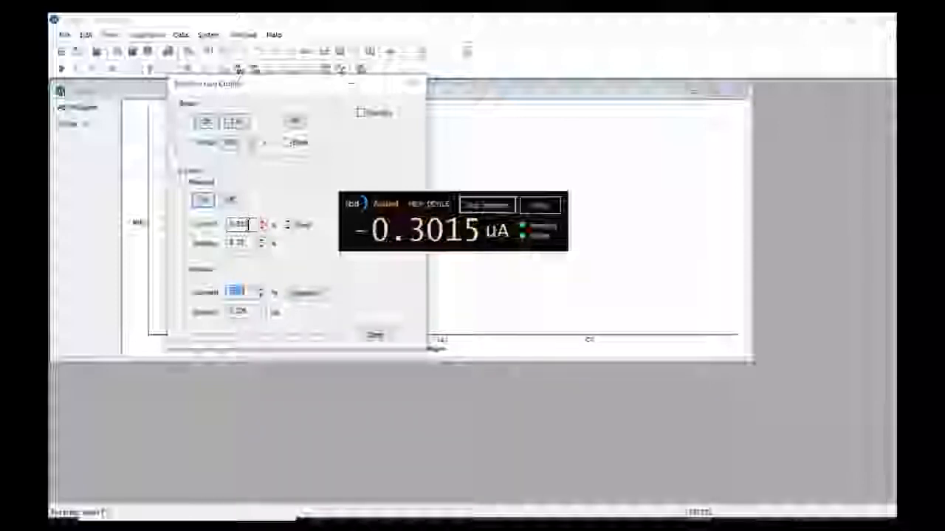
- Set the filament current limit to 10 in the hardware properties, with that dialog placed beside the gun controls, and accept the change
left_click_drag(317, 84, 253, 120)
left_click(362, 70)
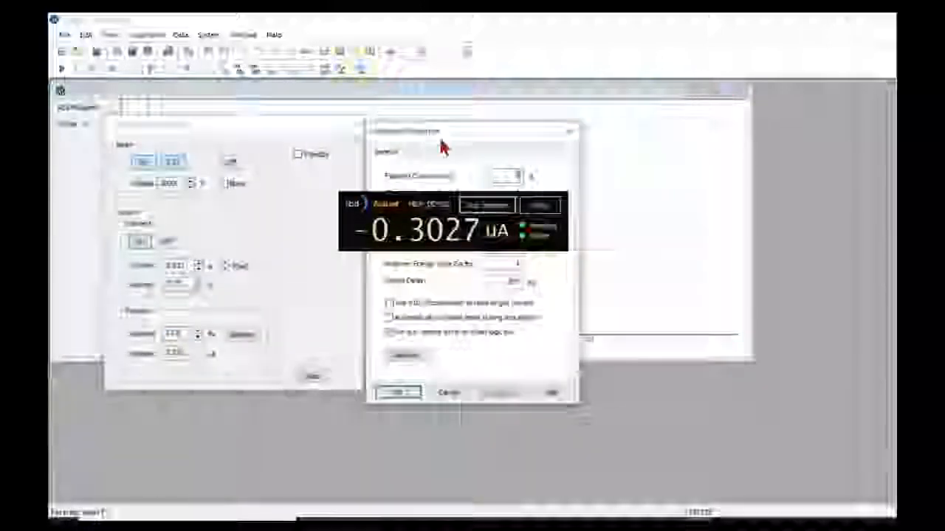
left_click_drag(447, 131, 651, 129)
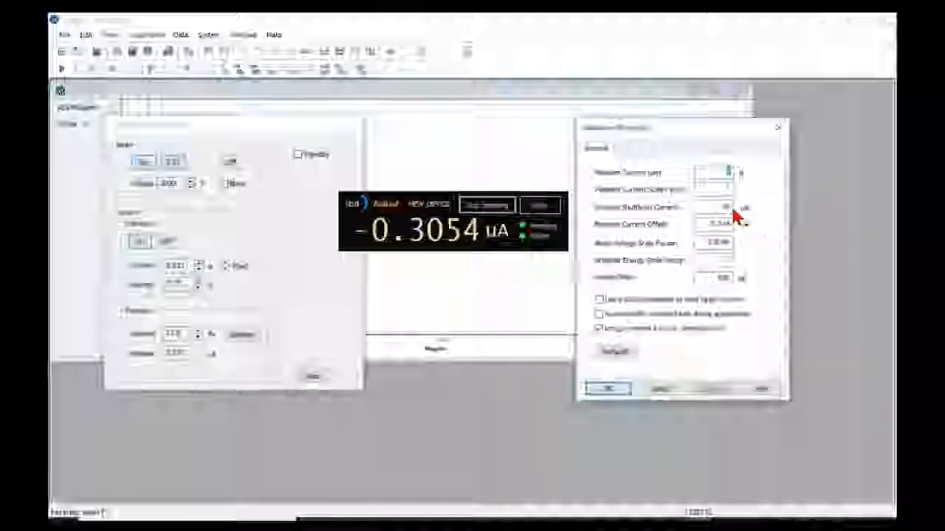
type("10")
left_click(716, 188)
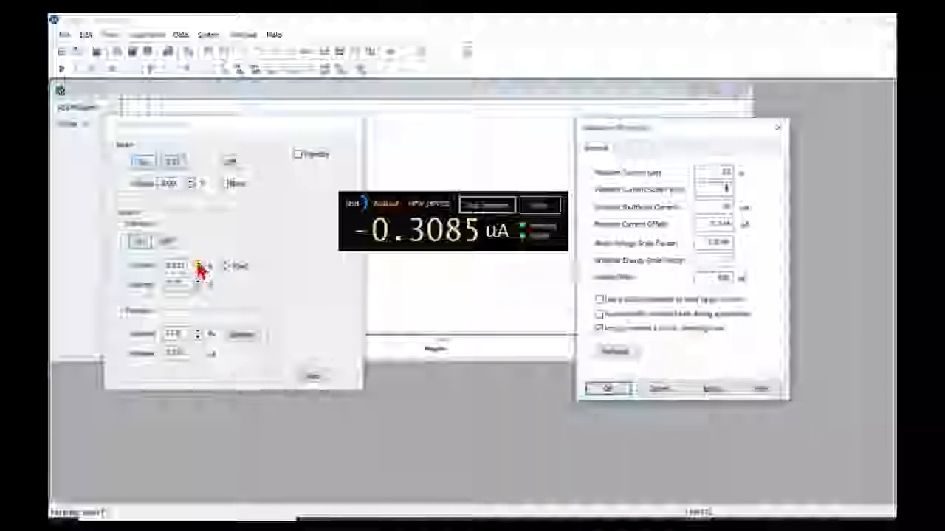
left_click(622, 389)
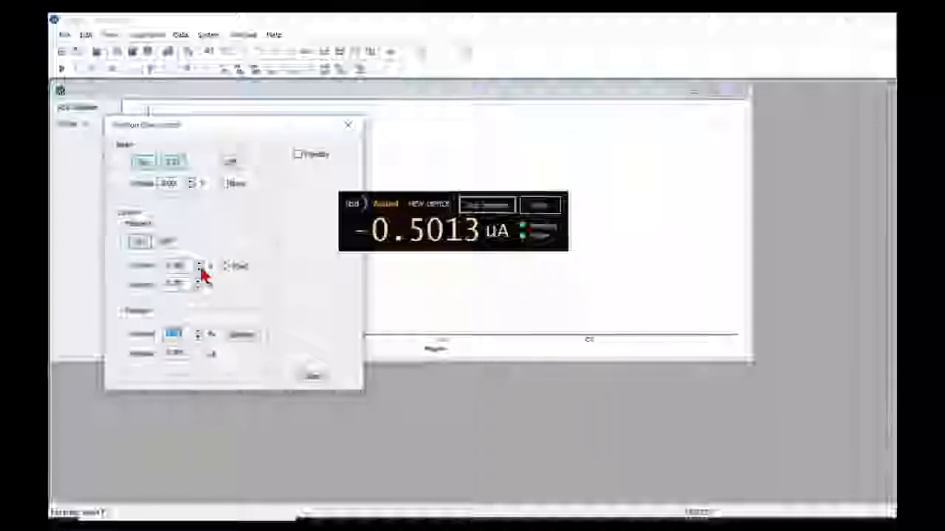
- Lower and fine-trim the filament current to about 0.3 µA of target current, and store the present Wehnelt percentage as the setpoint
left_click(199, 270)
left_click(200, 269)
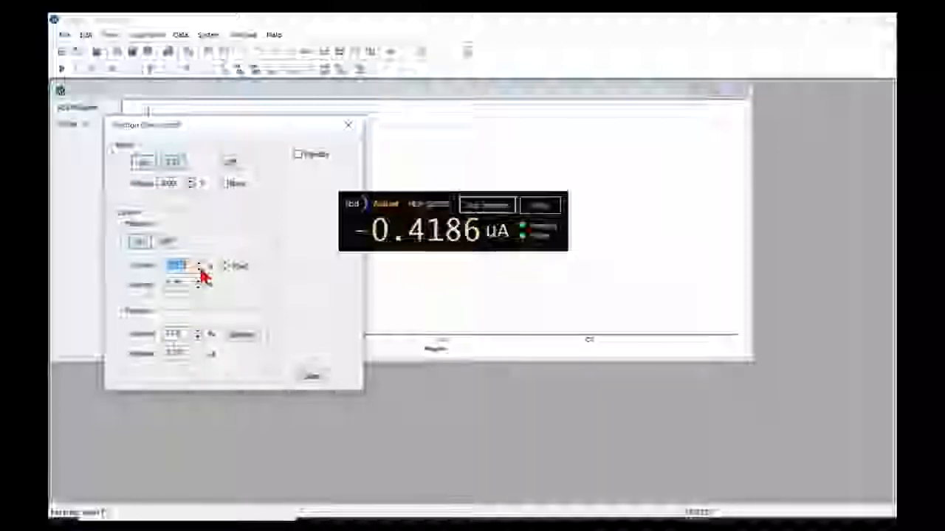
left_click(200, 268)
left_click(201, 269)
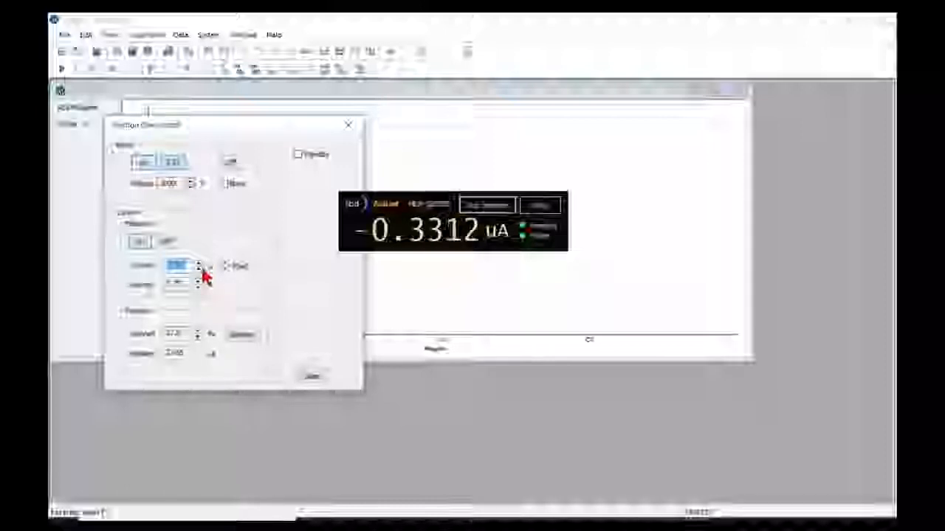
left_click(201, 268)
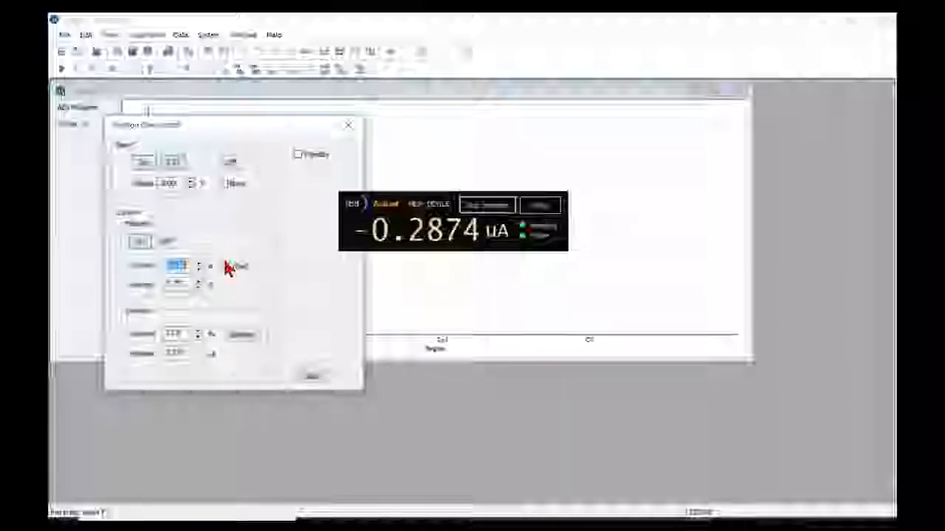
left_click(226, 264)
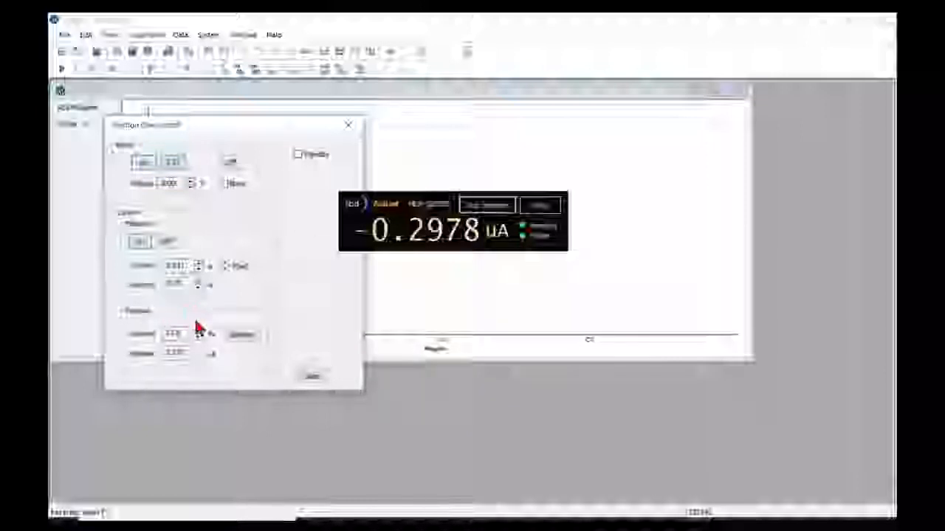
left_click(248, 336)
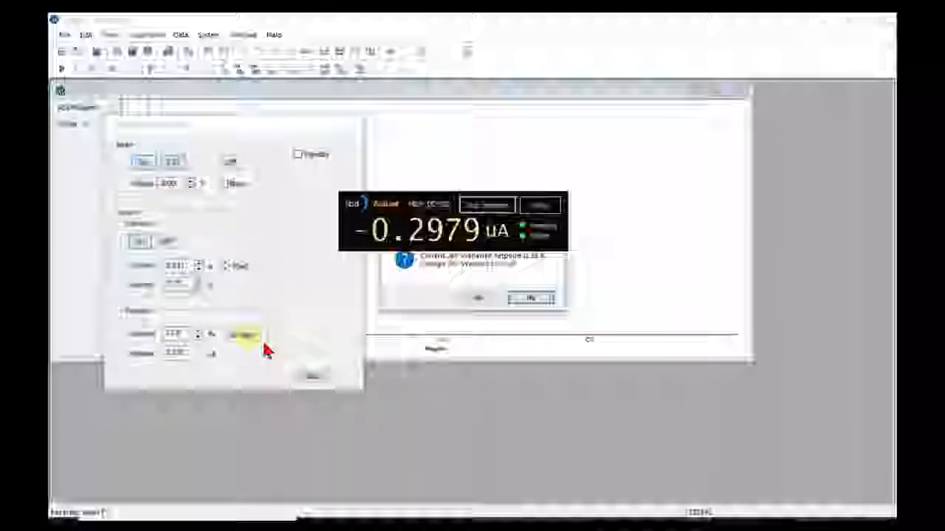
left_click(476, 298)
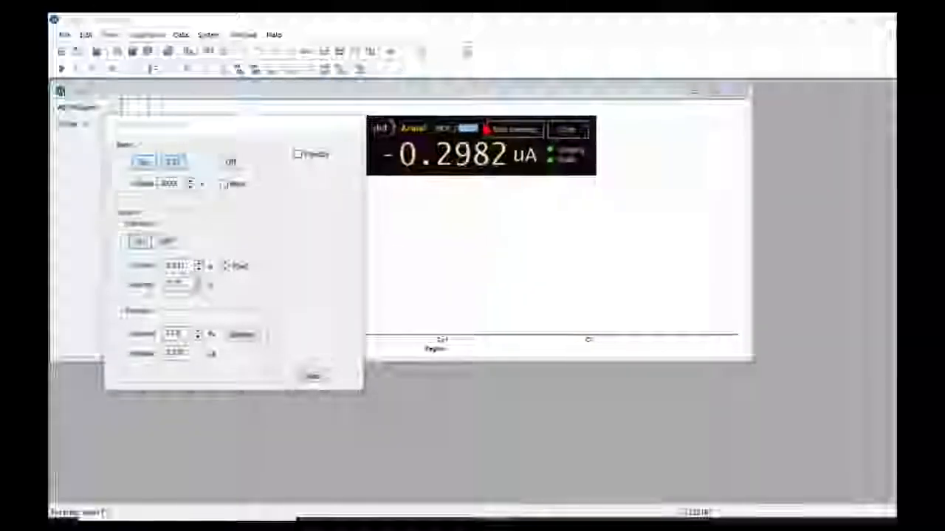
- Step the electron gun's beam voltage to the next voltage that needs Wehnelt optimization
double_click(180, 183)
left_click(193, 185)
left_click(192, 185)
left_click(192, 185)
left_click(193, 186)
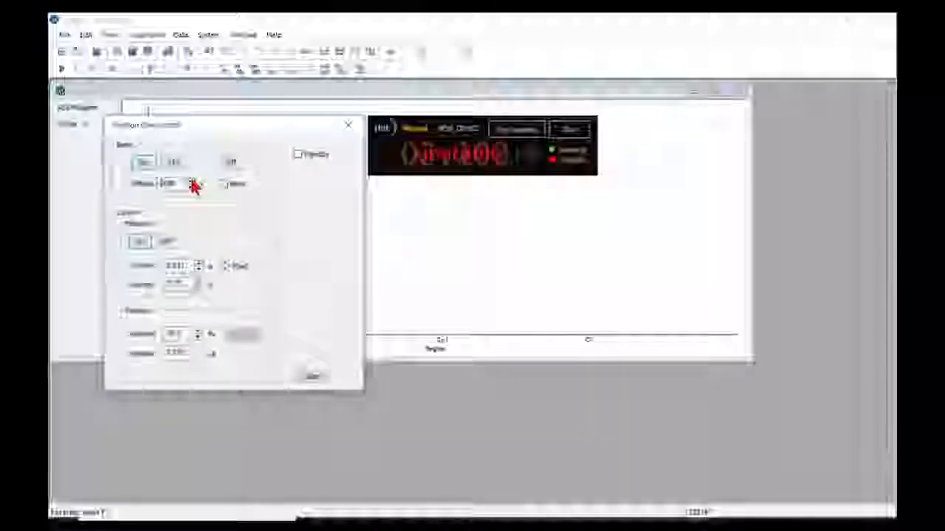
left_click(193, 185)
left_click(310, 375)
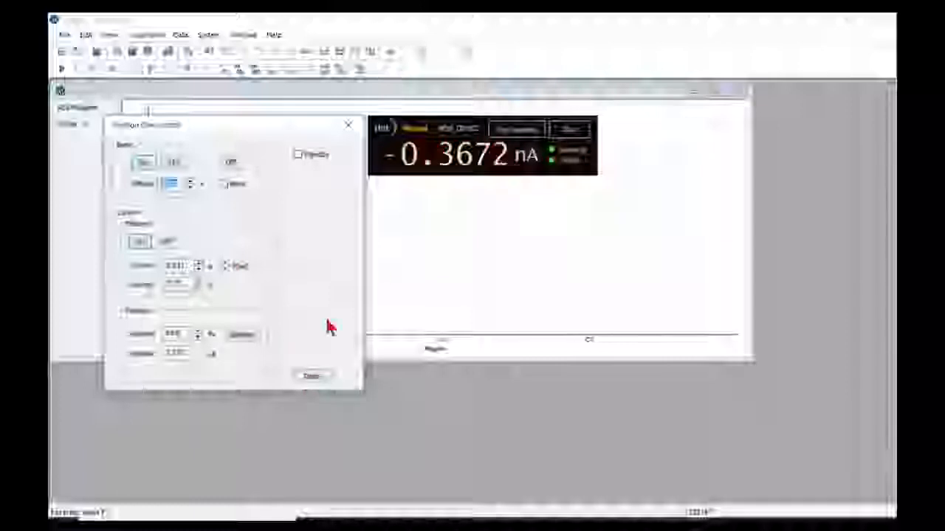
- Lower the Wehnelt percentage in increments until the picoammeter's target current rises to about 0.25 µA
left_click(198, 331)
left_click(198, 331)
left_click(197, 337)
left_click(198, 336)
left_click(198, 338)
left_click(198, 337)
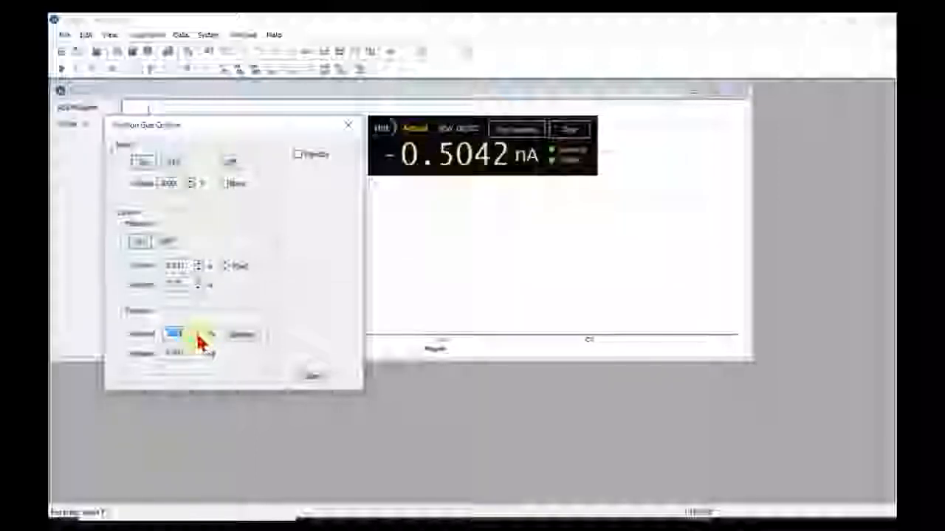
left_click(198, 336)
left_click(197, 337)
left_click(198, 337)
left_click(198, 336)
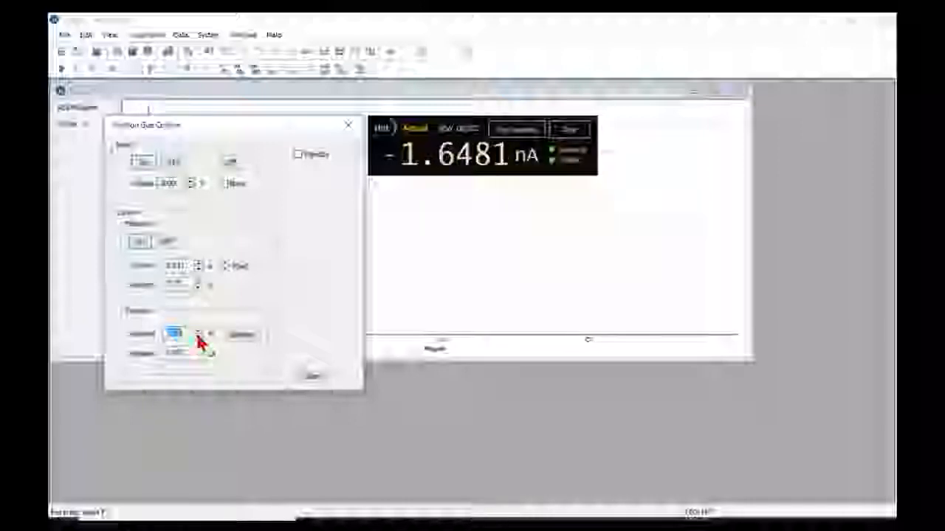
left_click(198, 337)
left_click(198, 337)
left_click(198, 337)
left_click(198, 335)
left_click(199, 336)
left_click(200, 336)
left_click(200, 336)
left_click(197, 337)
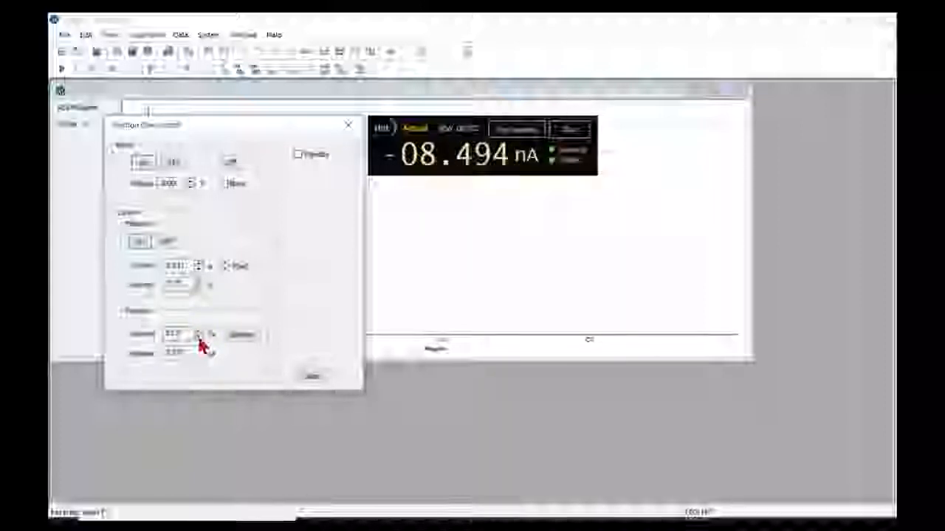
left_click(198, 336)
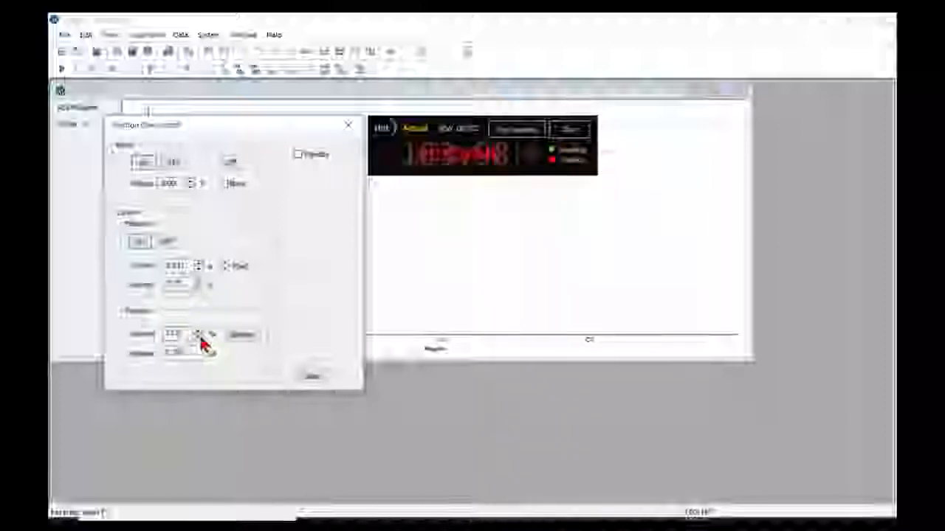
left_click(199, 337)
left_click(199, 336)
left_click(199, 335)
left_click(199, 336)
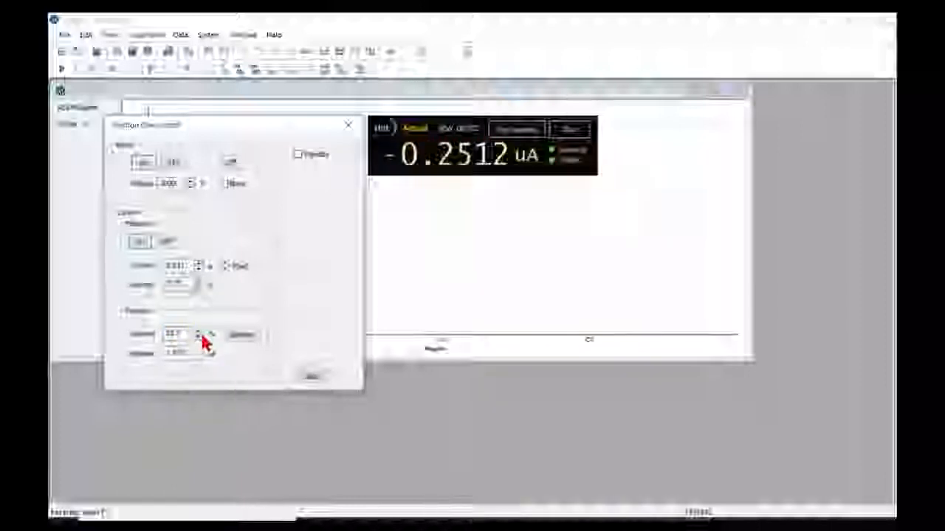
- Fine-trim the Wehnelt percentage to the peak target current and store it as the setpoint for the present beam voltage
left_click(200, 336)
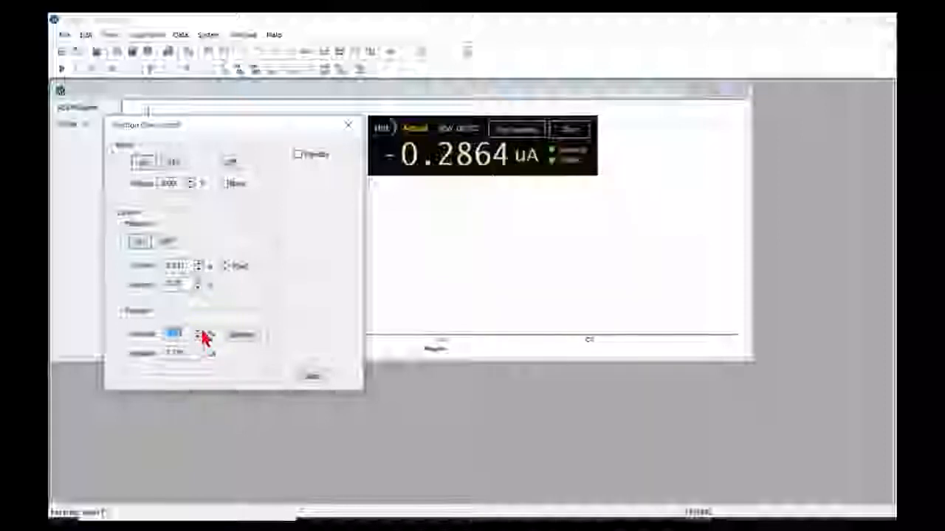
left_click(199, 337)
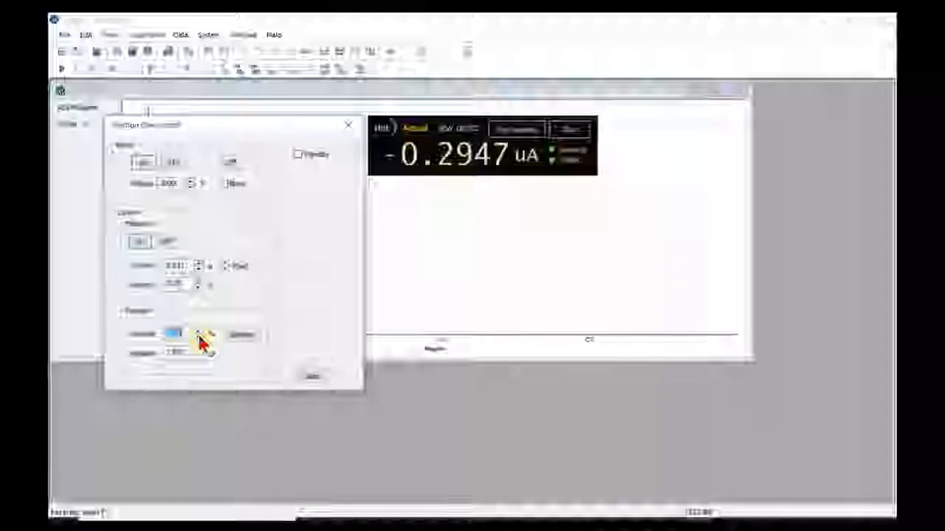
left_click(199, 337)
left_click(200, 336)
left_click(201, 337)
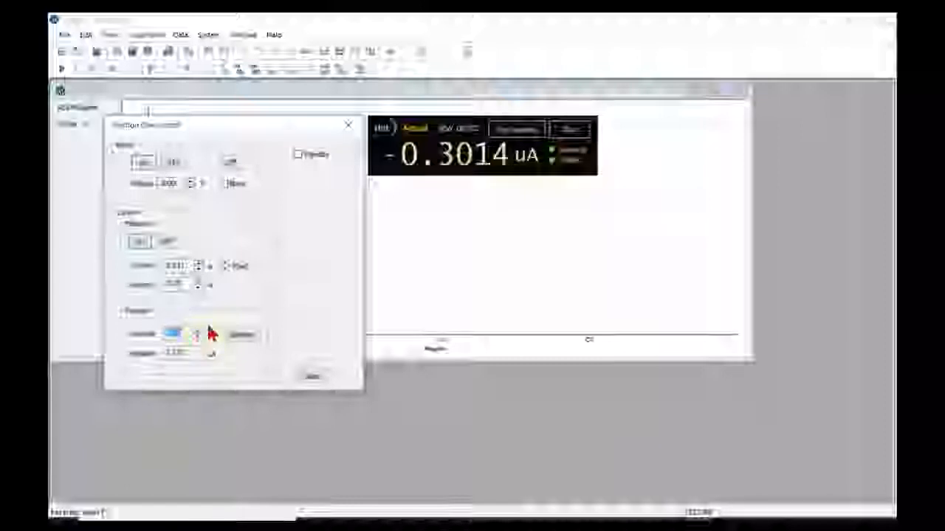
left_click(200, 336)
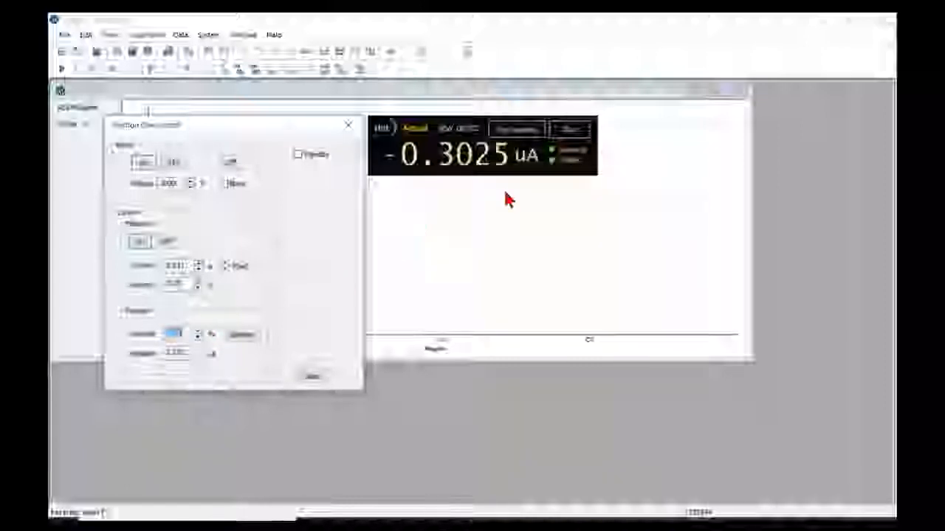
left_click(244, 337)
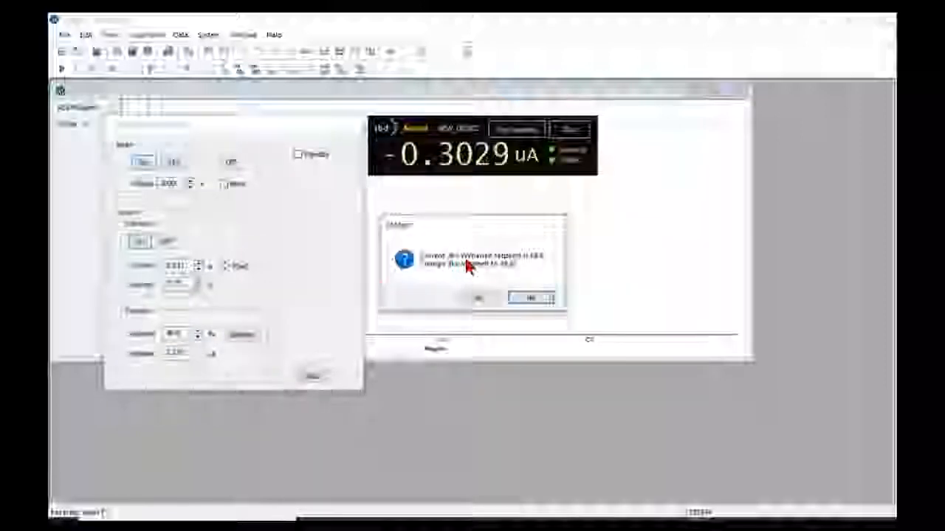
left_click(482, 298)
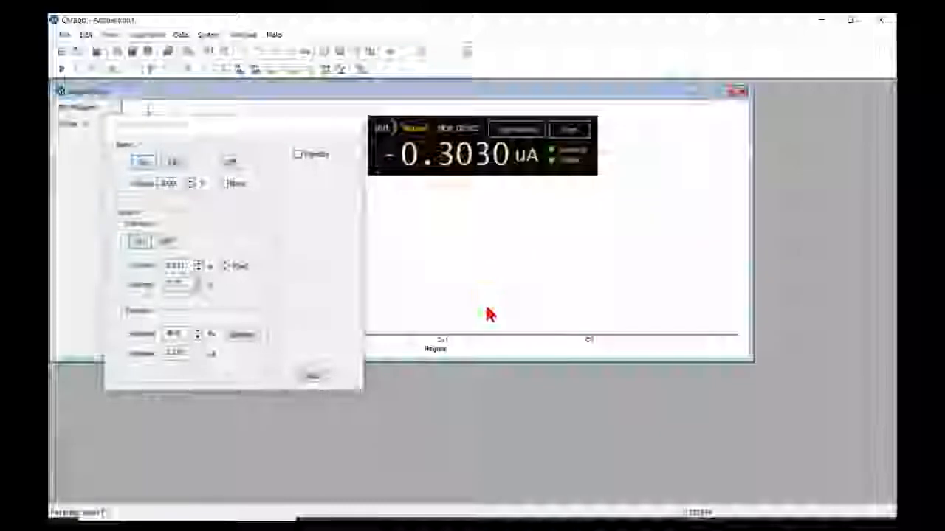
- Step through the electron gun's beam voltages to compare the target current at each stored Wehnelt setpoint
left_click(173, 164)
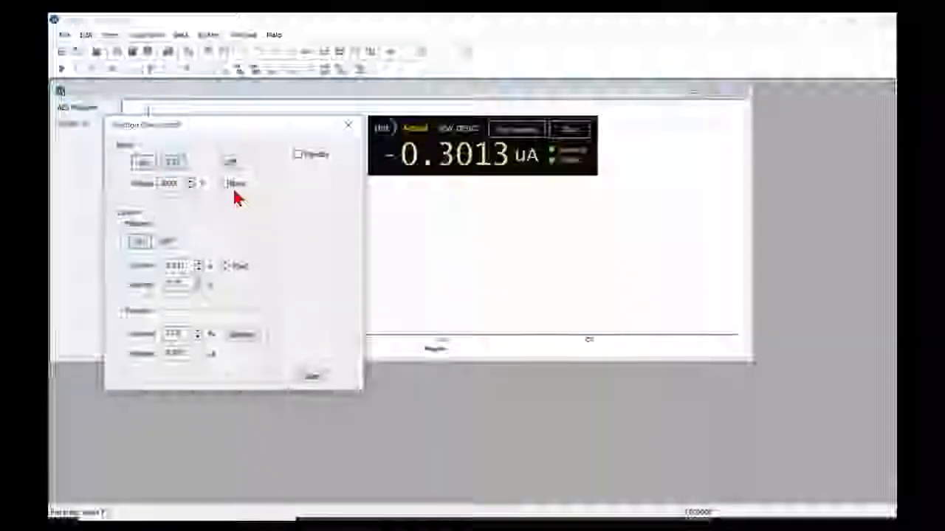
left_click(191, 181)
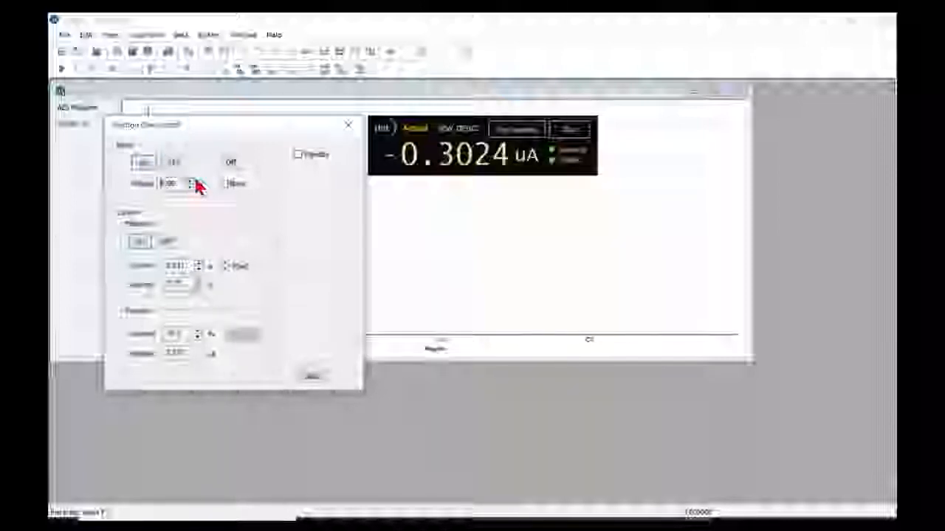
left_click(192, 180)
left_click(191, 180)
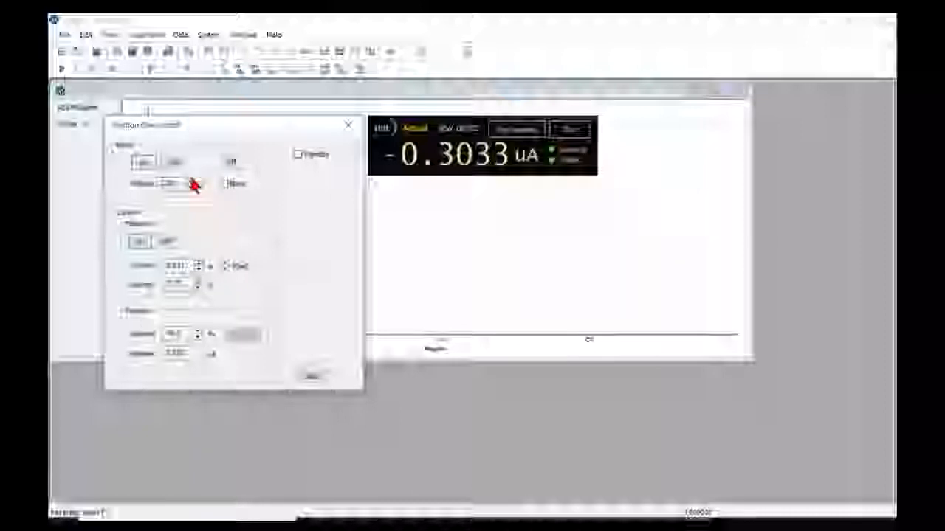
left_click(192, 182)
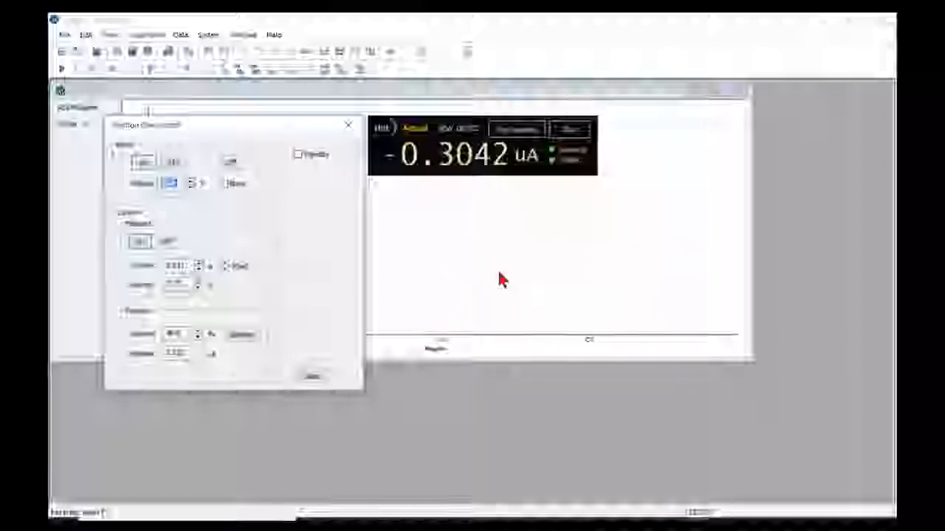
- Turn off the electron gun's beam and filament, and stop the picoammeter's sampling
left_click(234, 173)
left_click(167, 242)
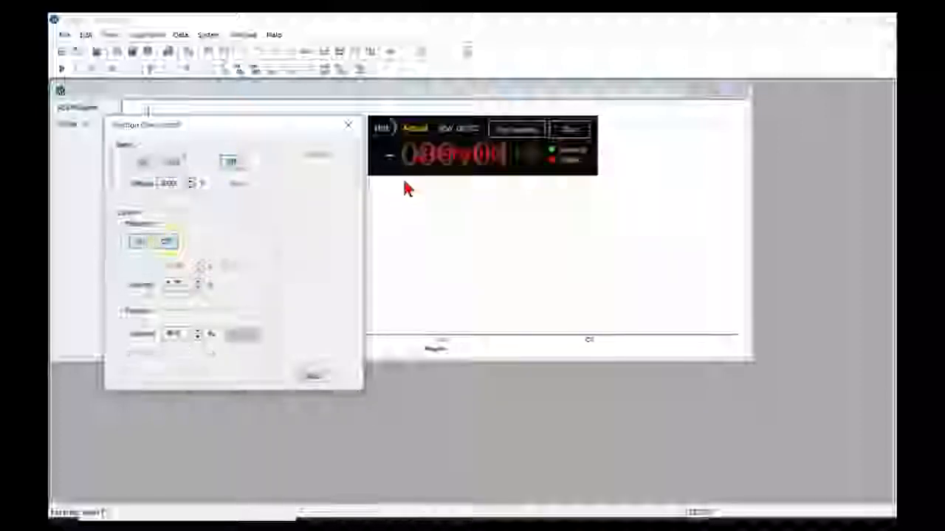
left_click(512, 132)
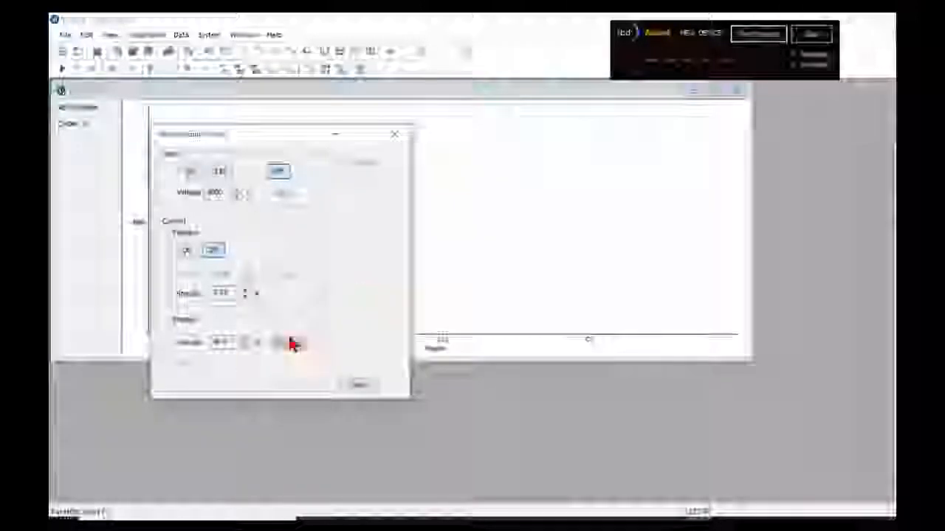
- Set the emission shutdown current to 5.0 µA in the hardware properties, with that dialog moved clear of the gun controls, and accept the change
left_click(361, 69)
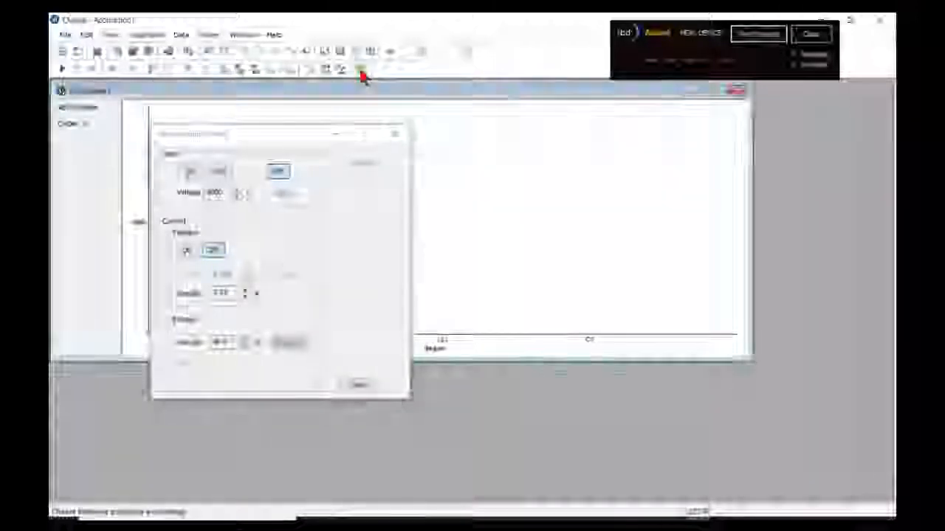
left_click_drag(448, 140, 529, 135)
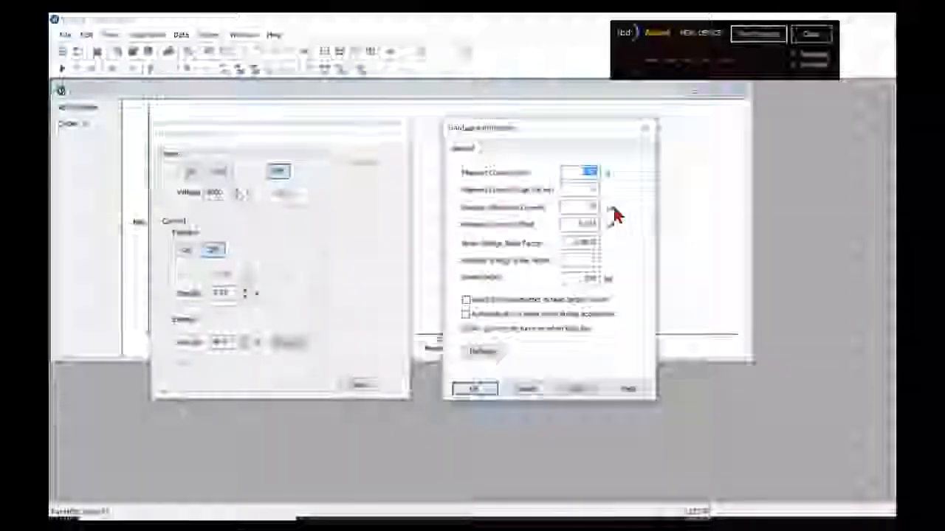
left_click(583, 207)
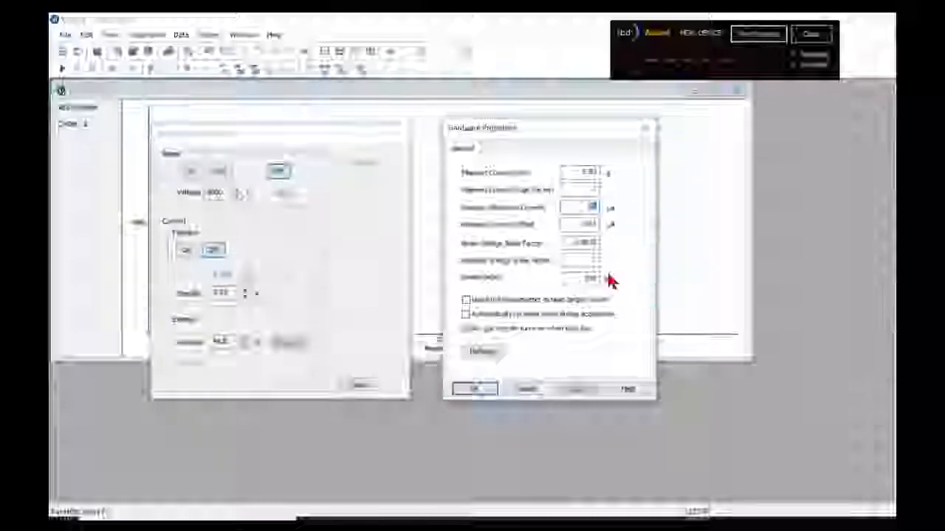
type("5.0")
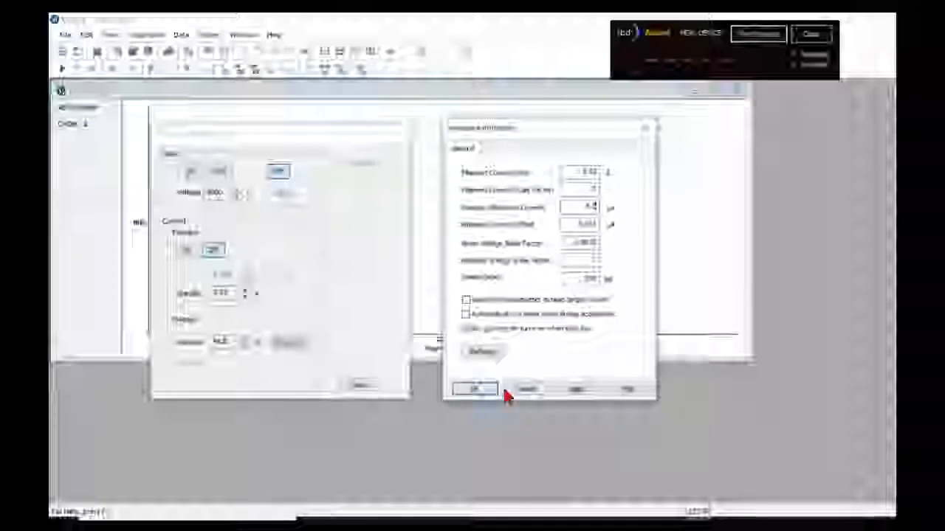
left_click(578, 392)
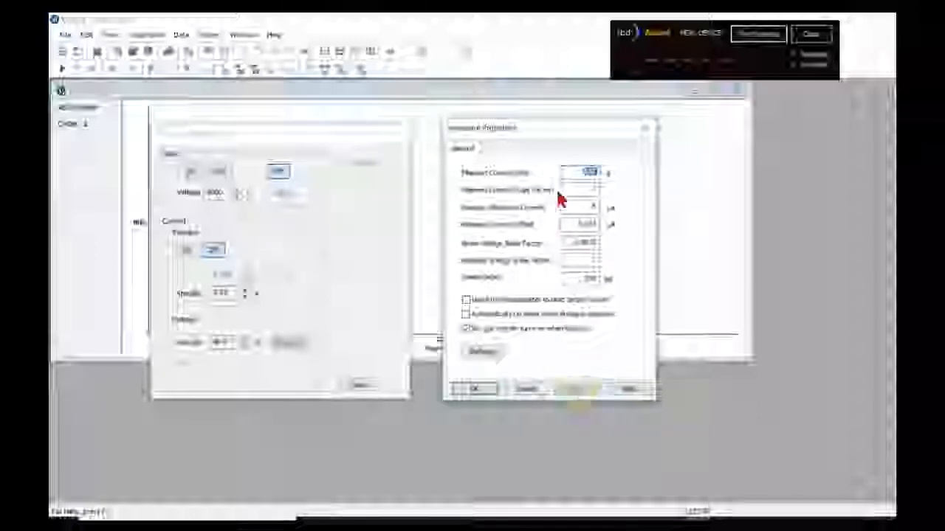
left_click_drag(538, 131, 658, 128)
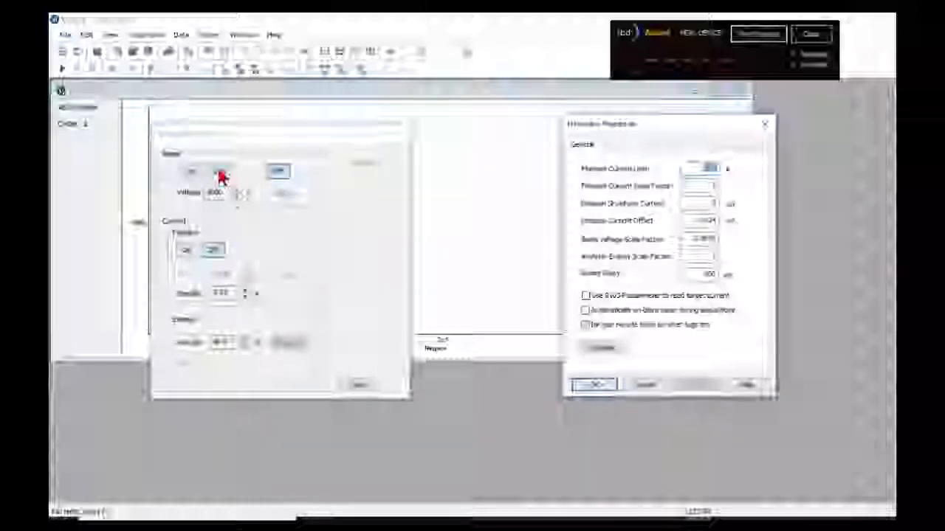
left_click(217, 253)
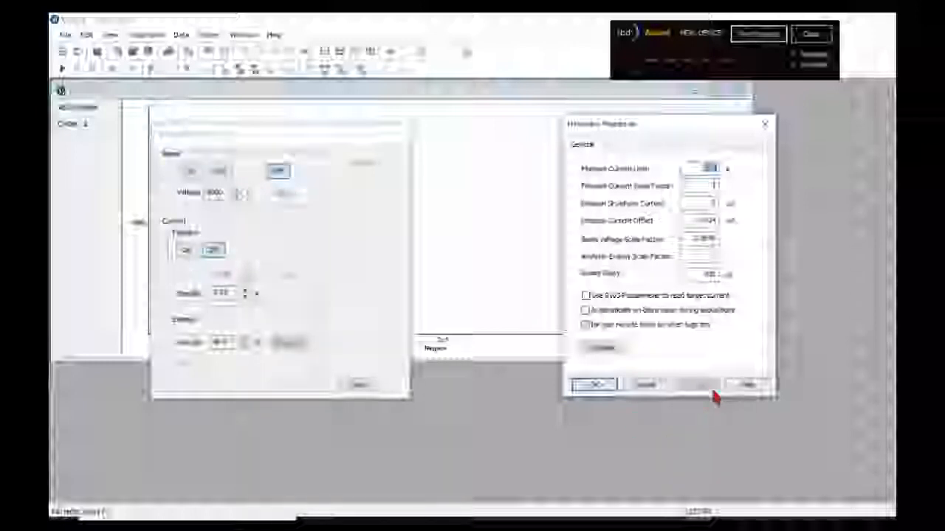
left_click(592, 390)
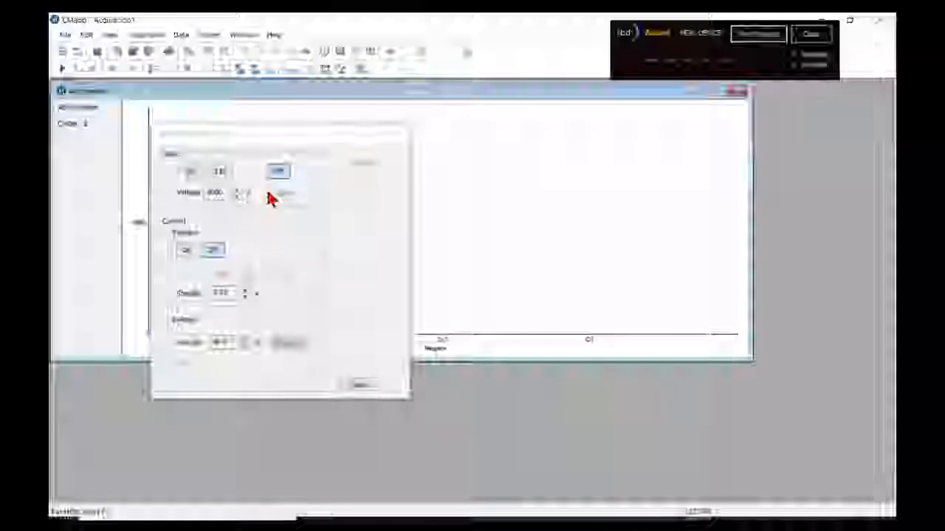
- Turn the electron gun's beam and filament back on and raise the filament current in increments
left_click(222, 175)
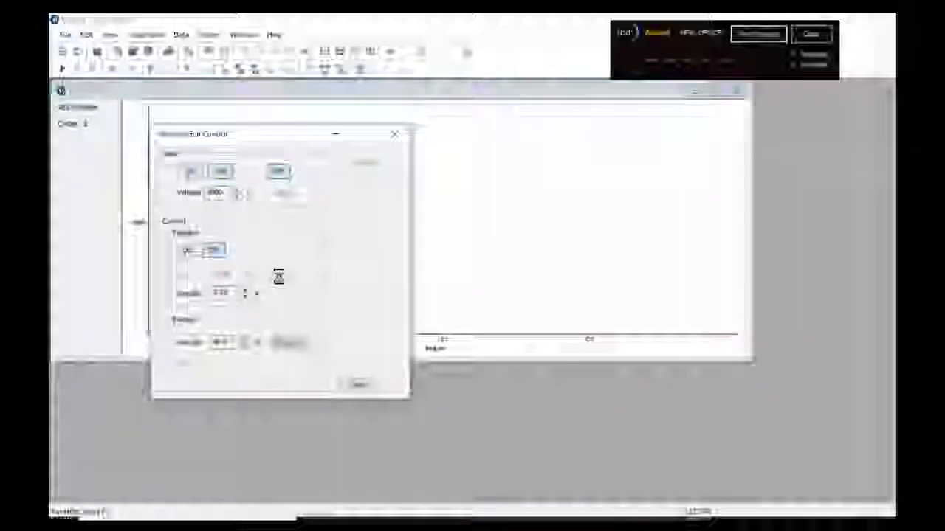
left_click(192, 250)
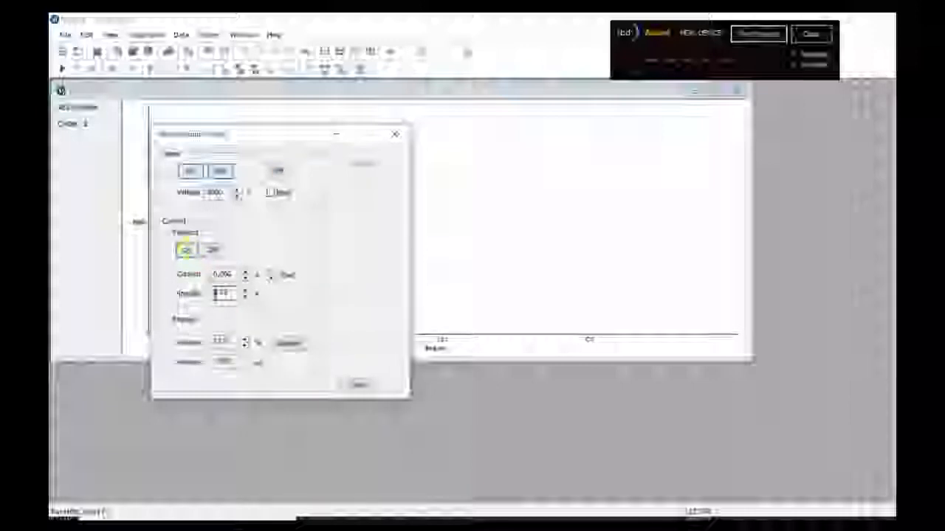
left_click(246, 273)
left_click(246, 272)
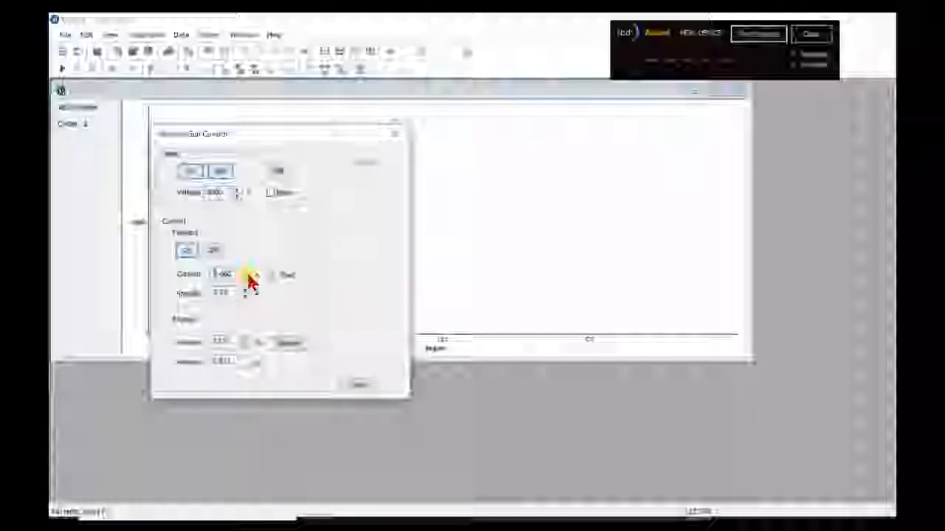
left_click(246, 272)
left_click(246, 272)
left_click(246, 271)
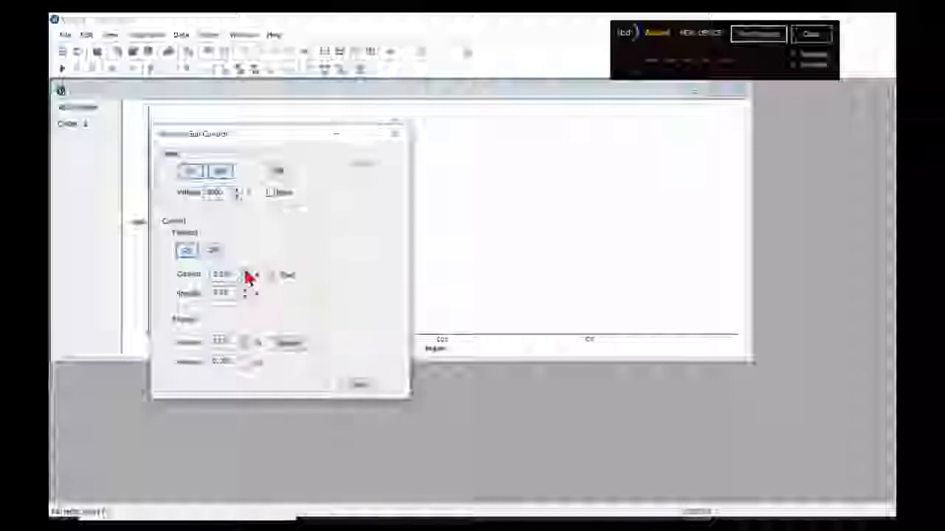
- Start the picoammeter's sampling, place its readout beside the gun controls, and raise the filament current in increments while watching the target current
left_click(761, 34)
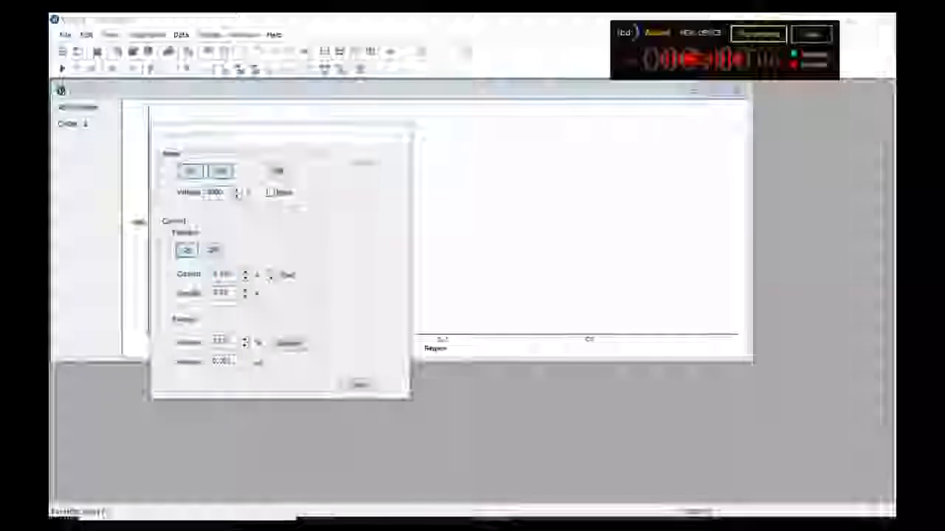
left_click_drag(689, 51, 391, 281)
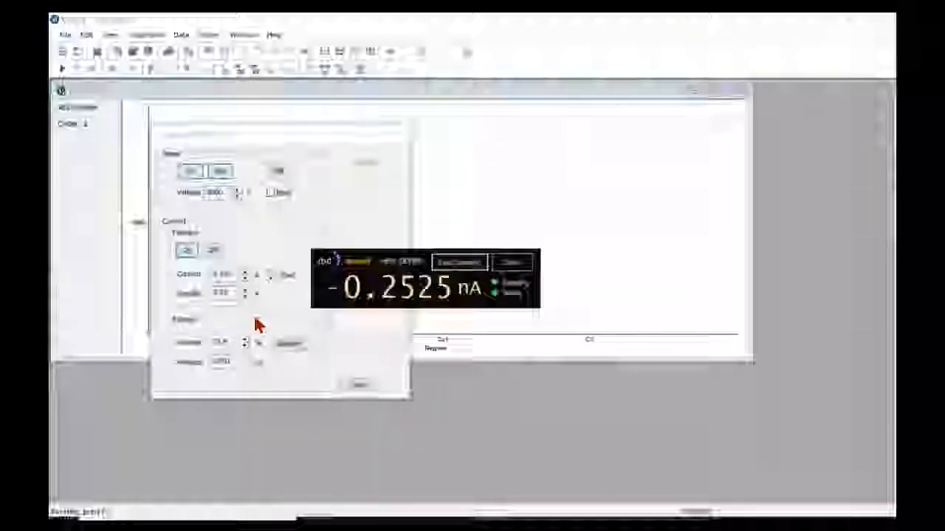
left_click(247, 274)
left_click(247, 274)
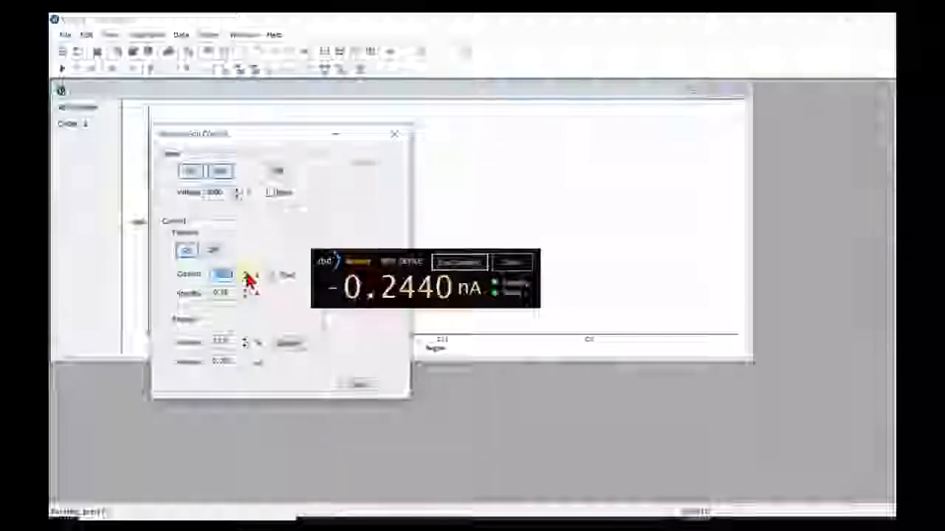
left_click(247, 274)
left_click(246, 276)
left_click(247, 275)
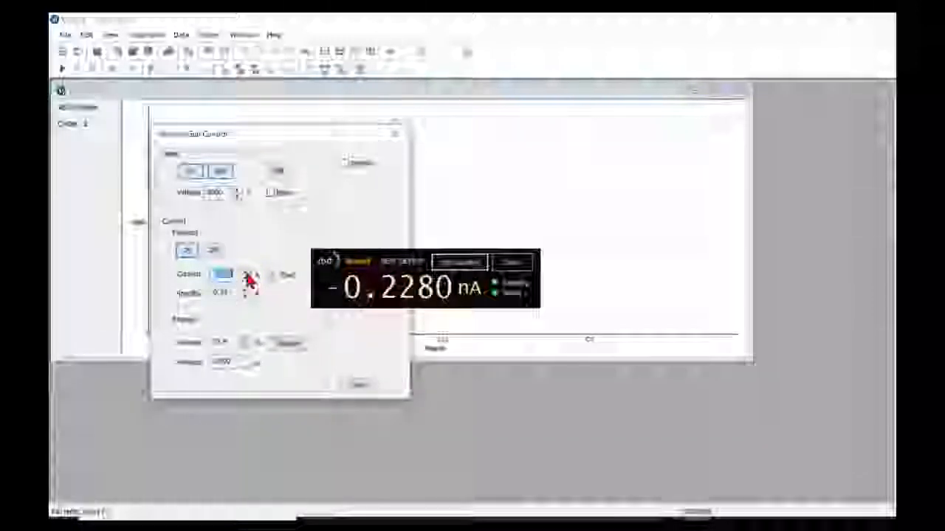
left_click(247, 275)
left_click(247, 275)
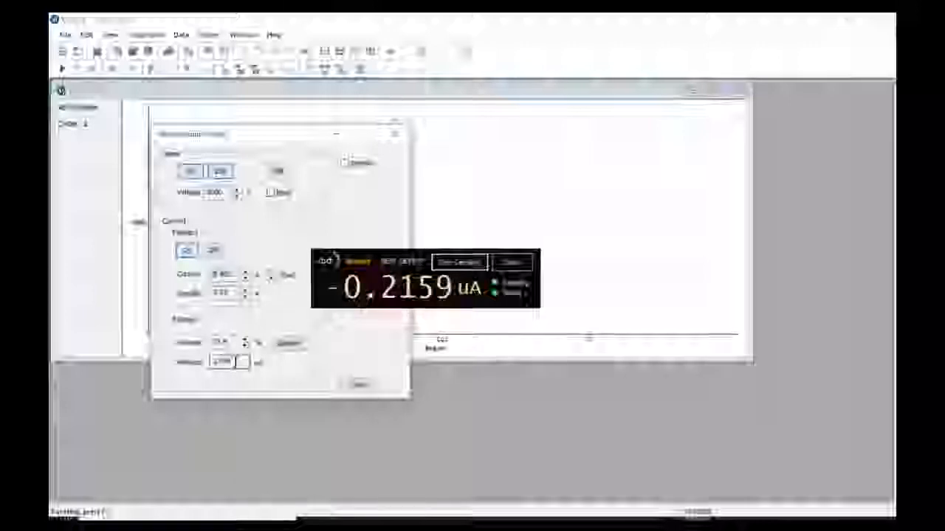
left_click(245, 272)
left_click(245, 272)
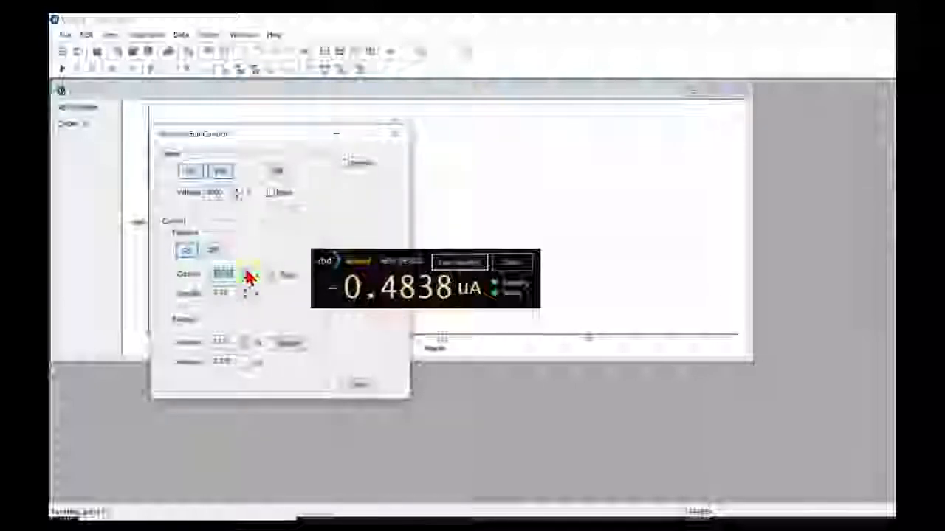
left_click(246, 273)
left_click(247, 273)
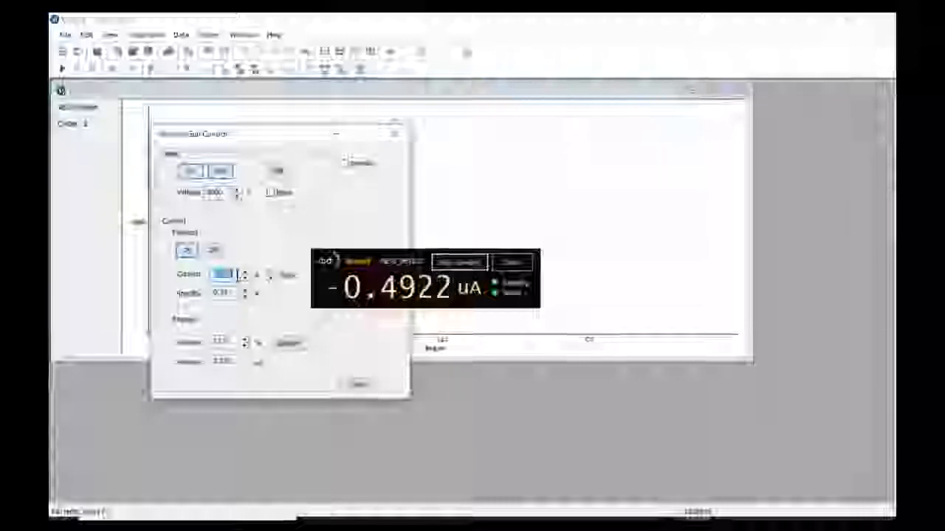
- Open the hardware properties clear of the gun controls and picoammeter, apply the settings and close the dialog
left_click(361, 68)
left_click_drag(670, 168, 760, 161)
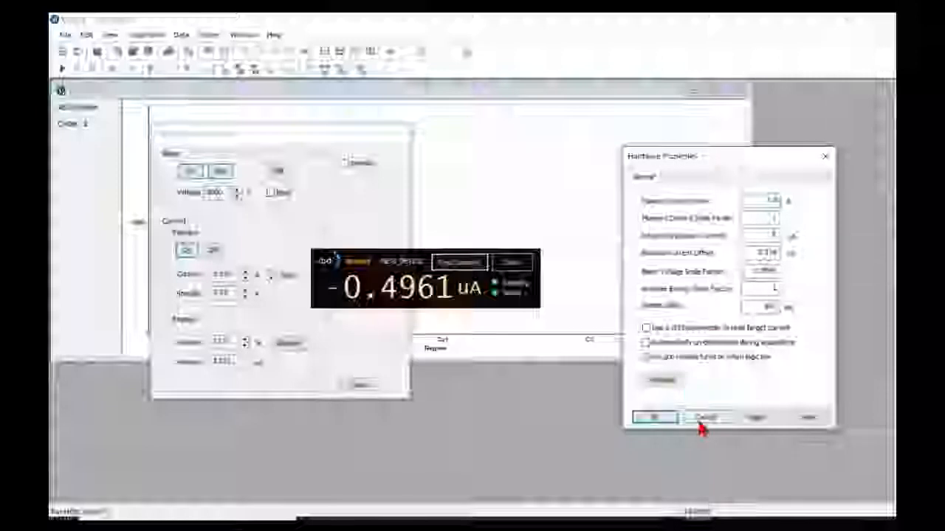
left_click(754, 418)
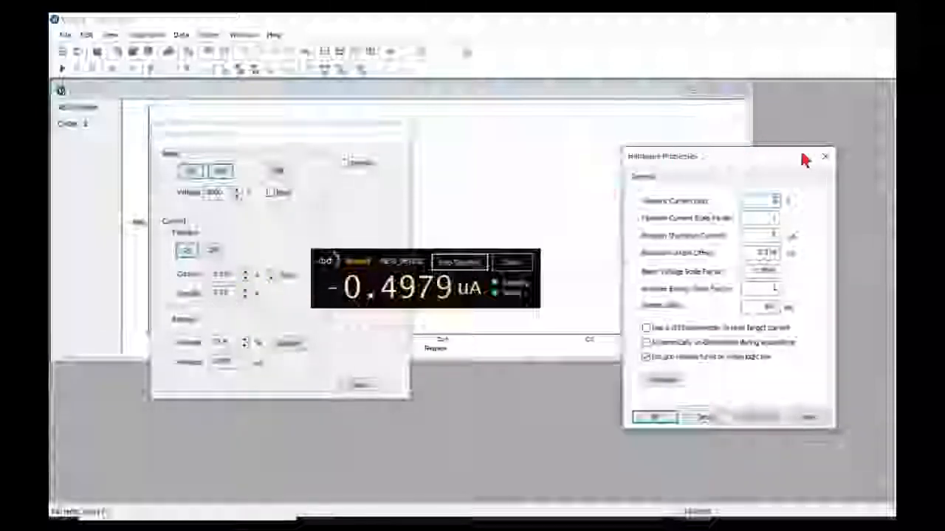
left_click(825, 157)
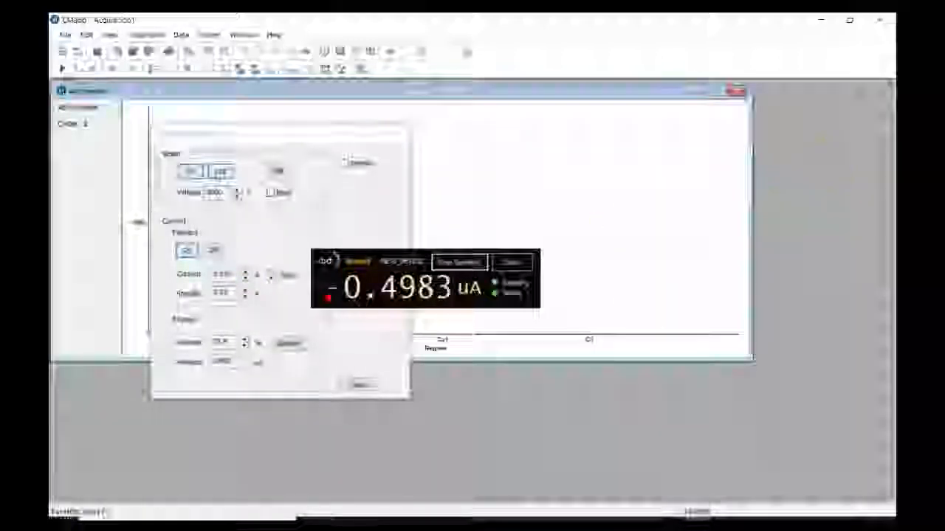
- Raise the filament current further to test the emission shutdown, dismiss the over-limit warning, and stop the picoammeter's sampling
left_click(246, 273)
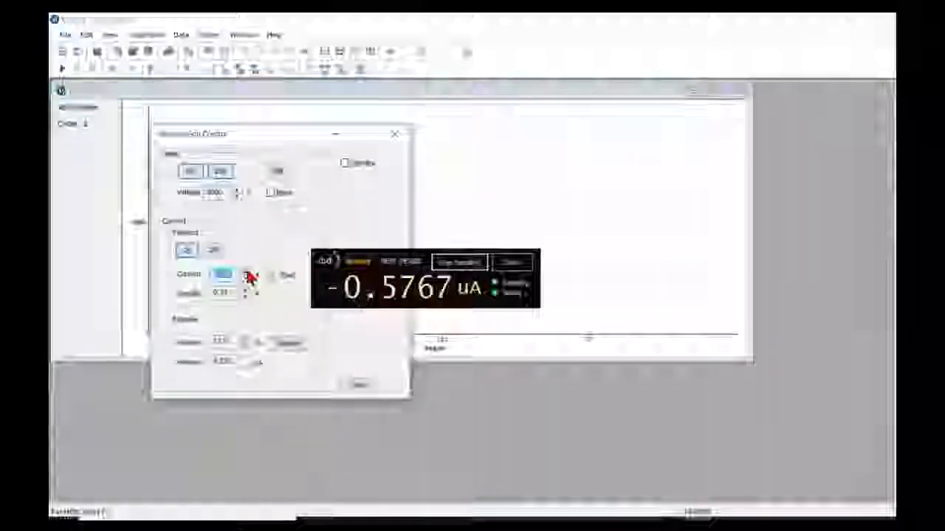
left_click_drag(462, 255, 712, 152)
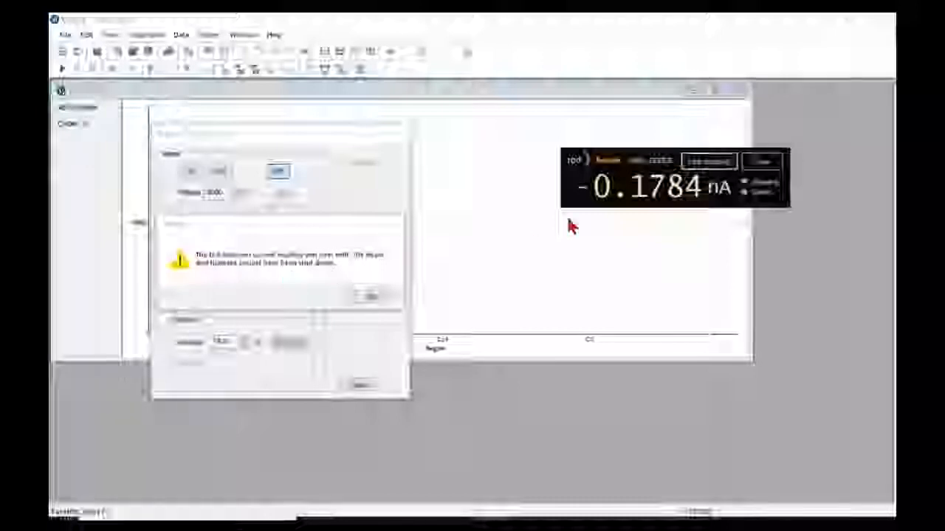
left_click_drag(668, 160, 575, 146)
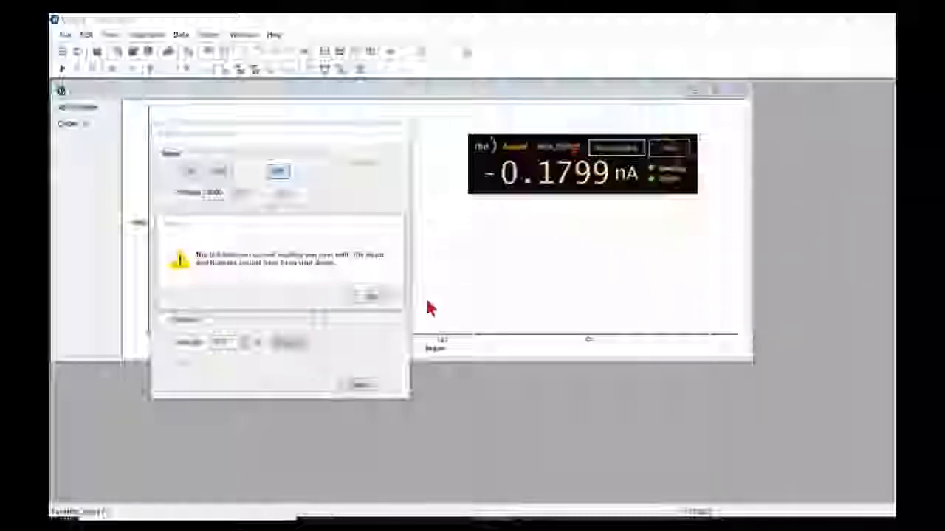
left_click(380, 303)
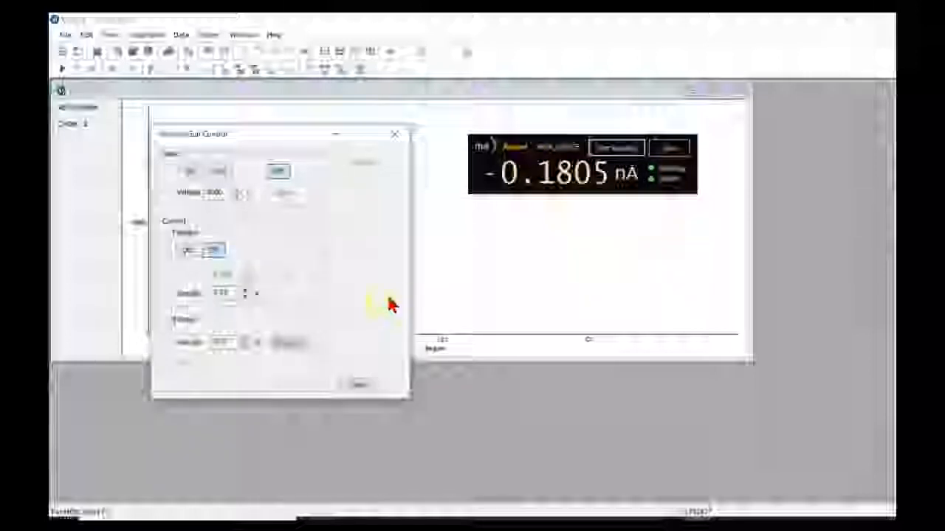
left_click(616, 147)
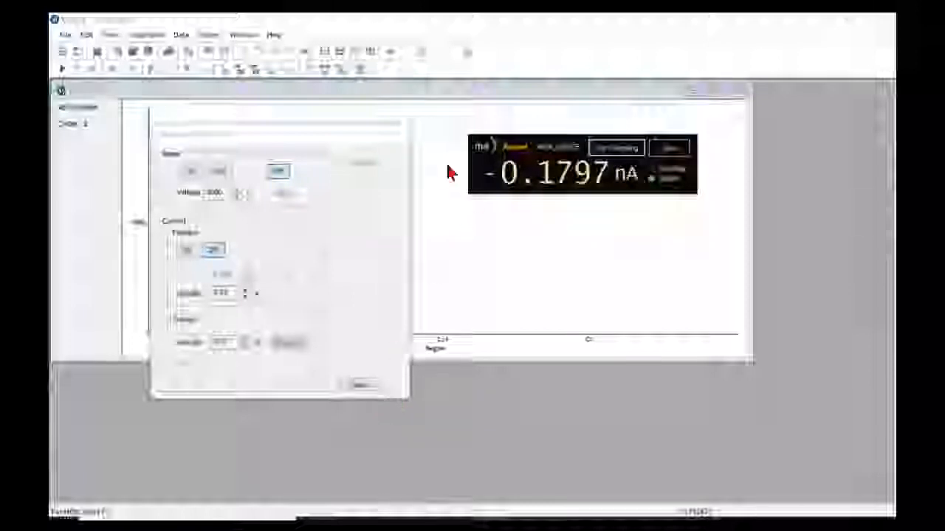
- Change the filament current limit and the emission shutdown current in the hardware properties, then apply and accept the changes
left_click(362, 70)
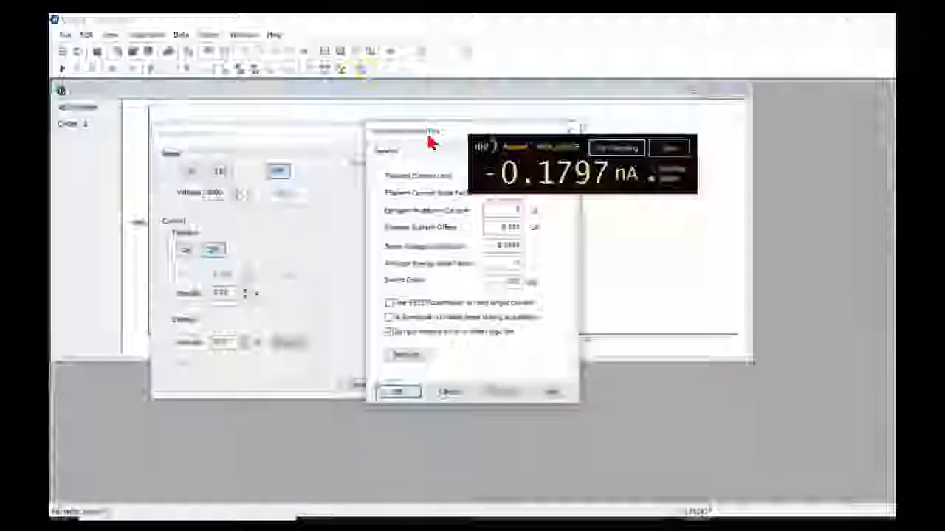
left_click_drag(436, 143, 627, 228)
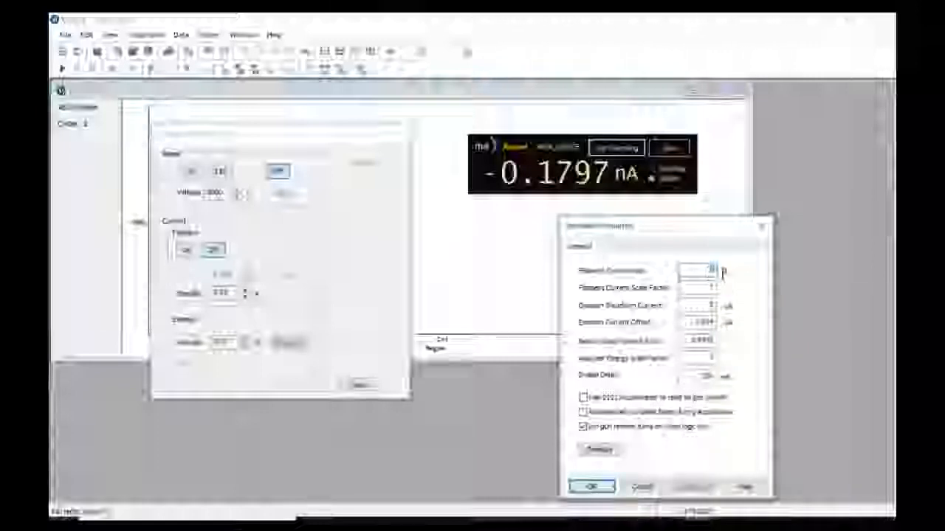
type("1")
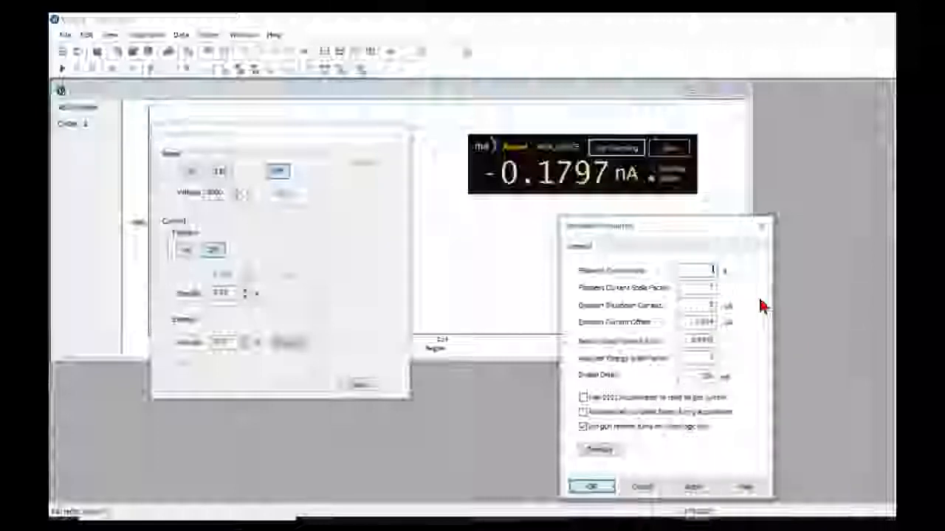
type(".7")
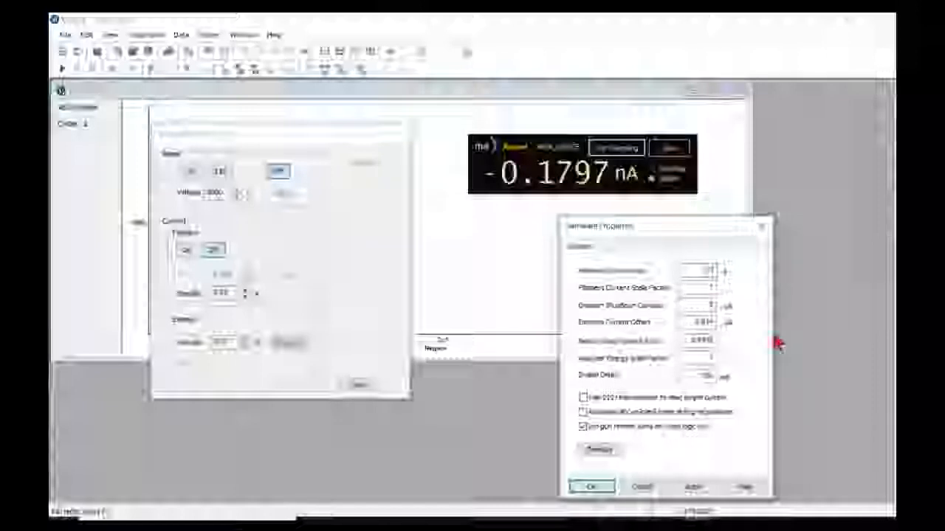
left_click_drag(696, 305, 765, 306)
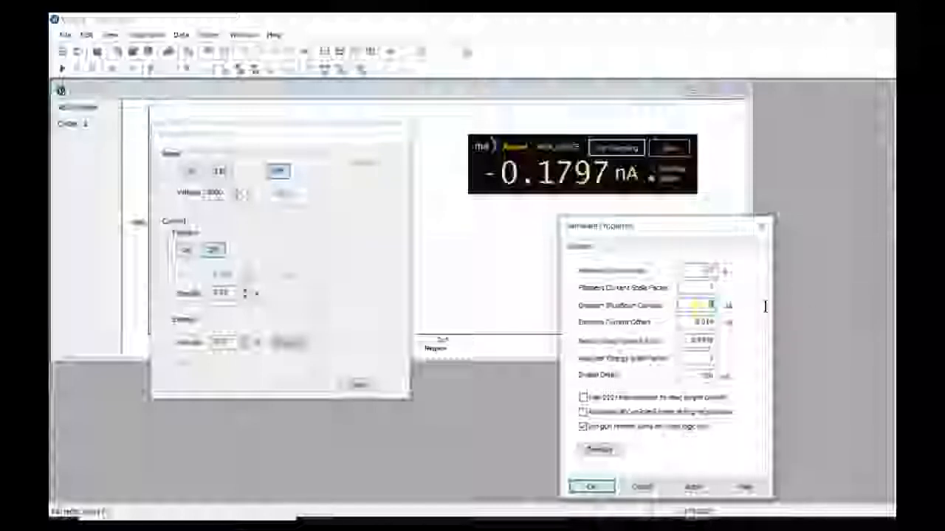
type("4")
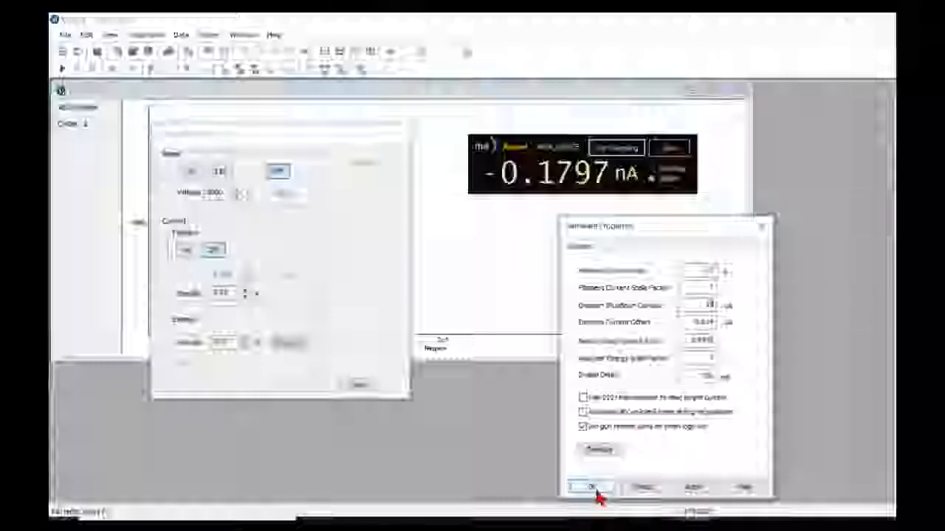
left_click(684, 486)
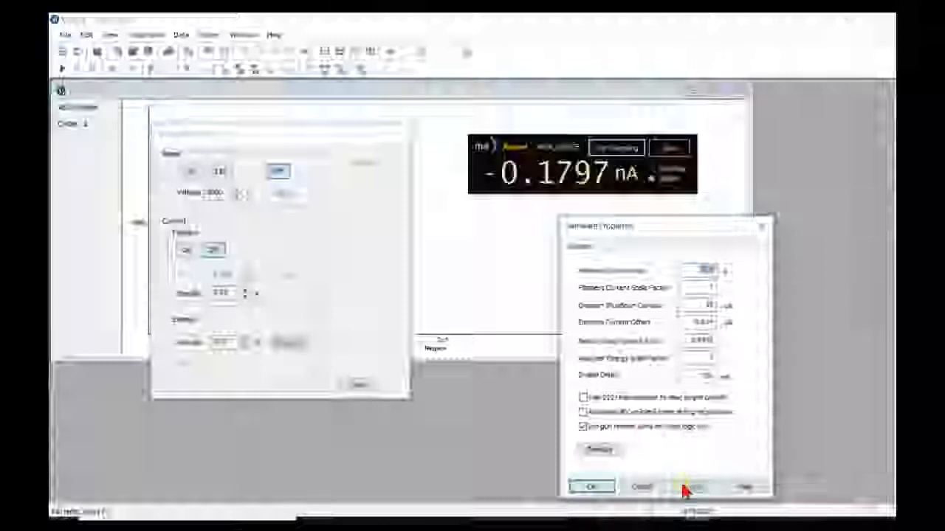
left_click(593, 487)
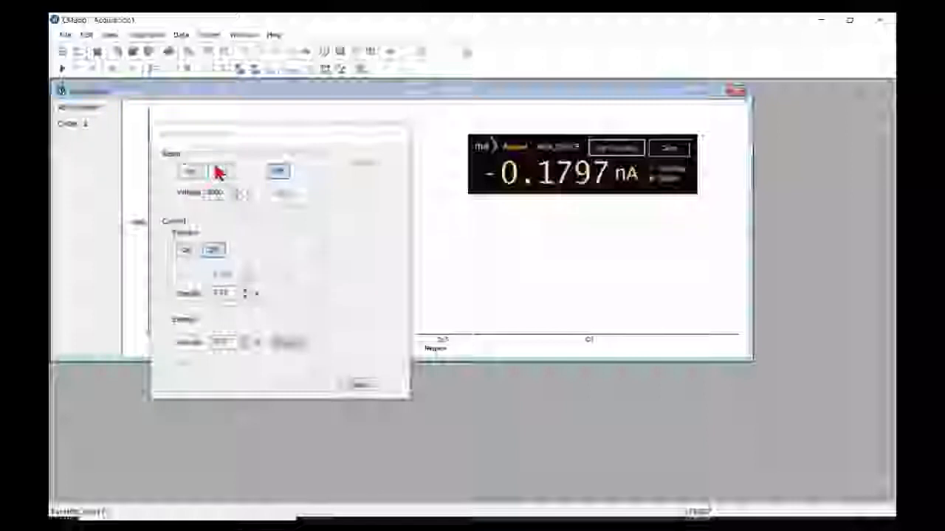
- Turn the 2 kV beam and the filament back on, restart the picoammeter's sampling, and raise the filament current
left_click(222, 169)
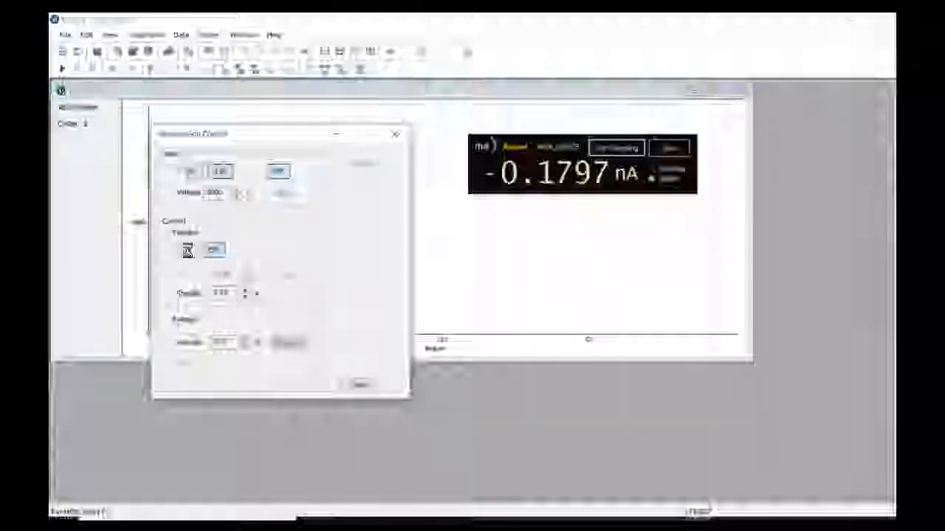
left_click(187, 250)
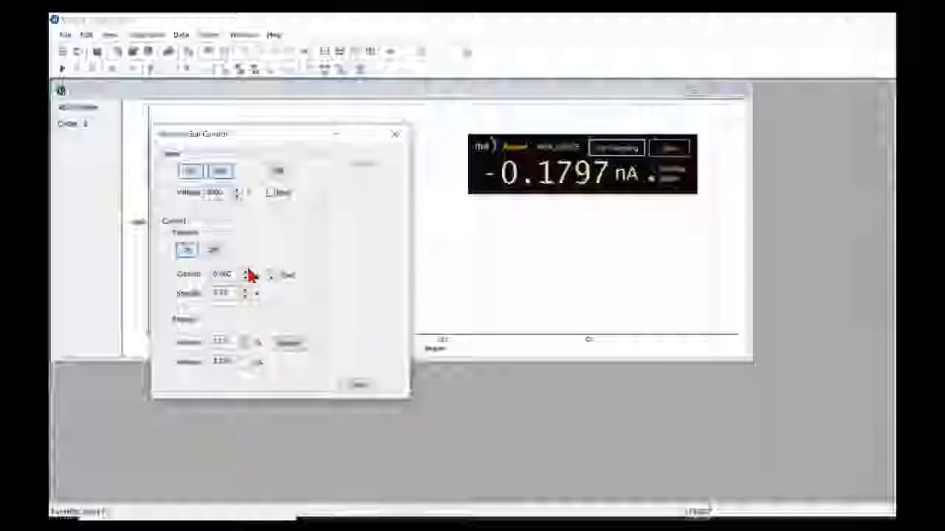
left_click(636, 147)
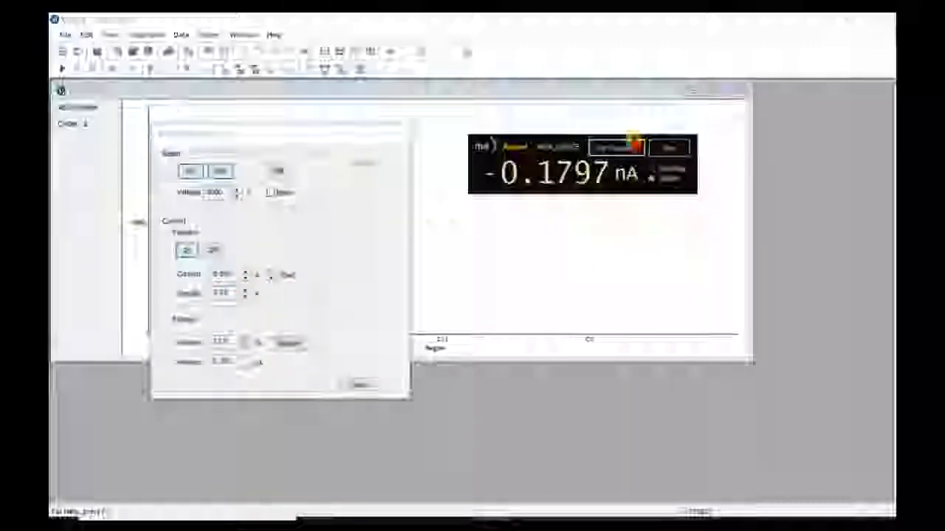
left_click(247, 272)
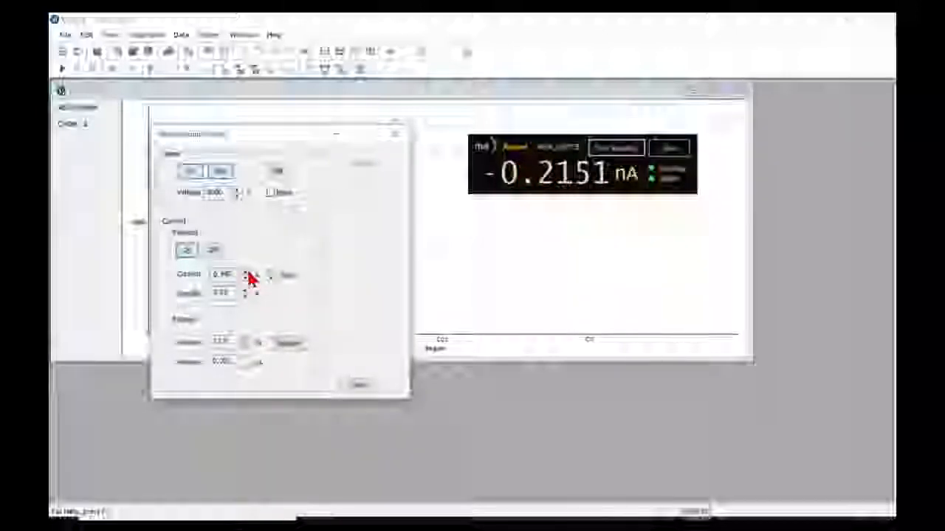
left_click(247, 275)
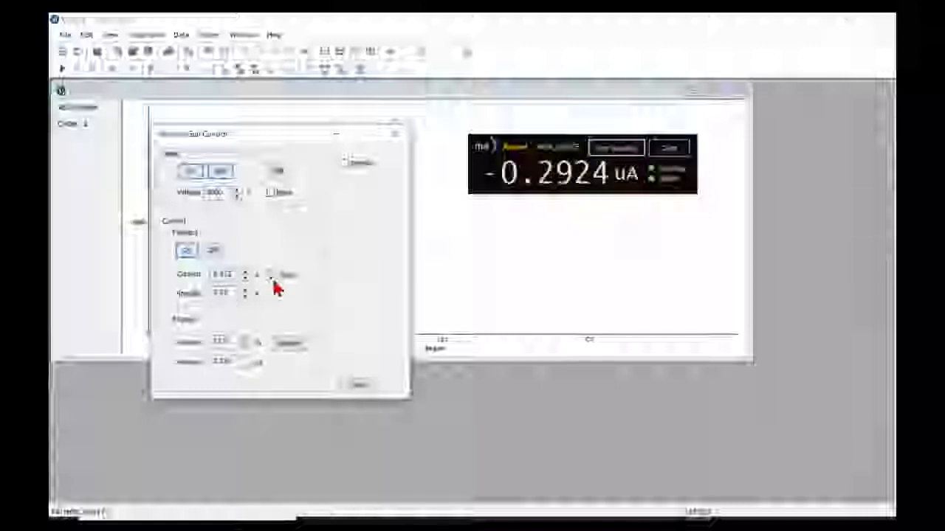
- Move the gun controls aside, fine-tune the filament current to 0.904 A, and stop the picoammeter's sampling
left_click_drag(305, 137, 738, 227)
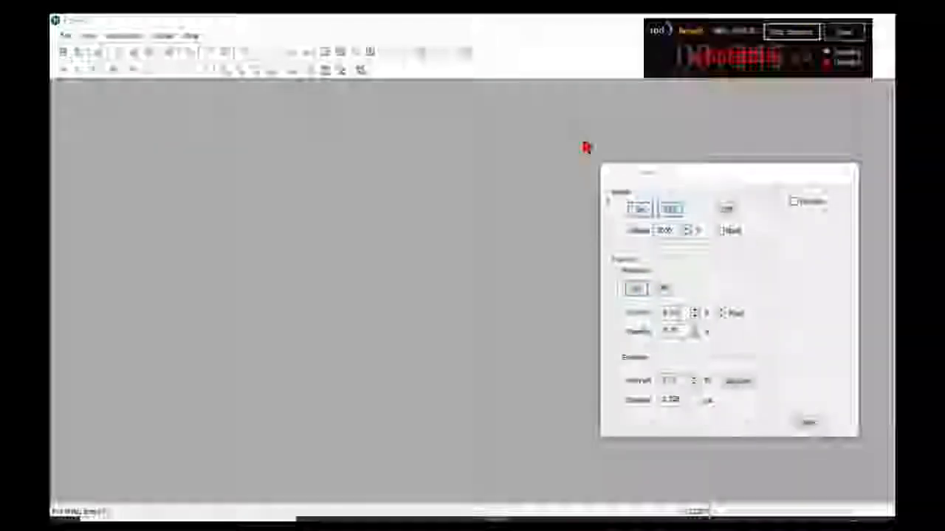
left_click(722, 319)
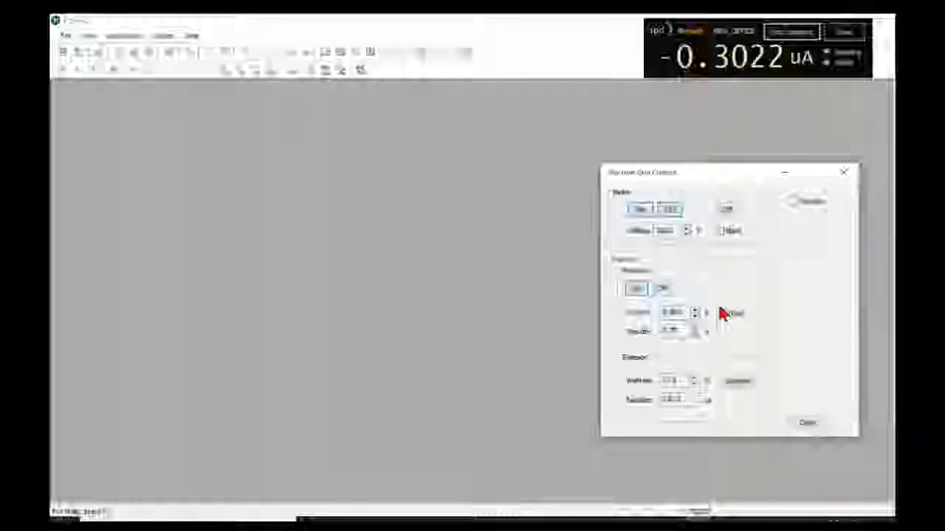
left_click(787, 32)
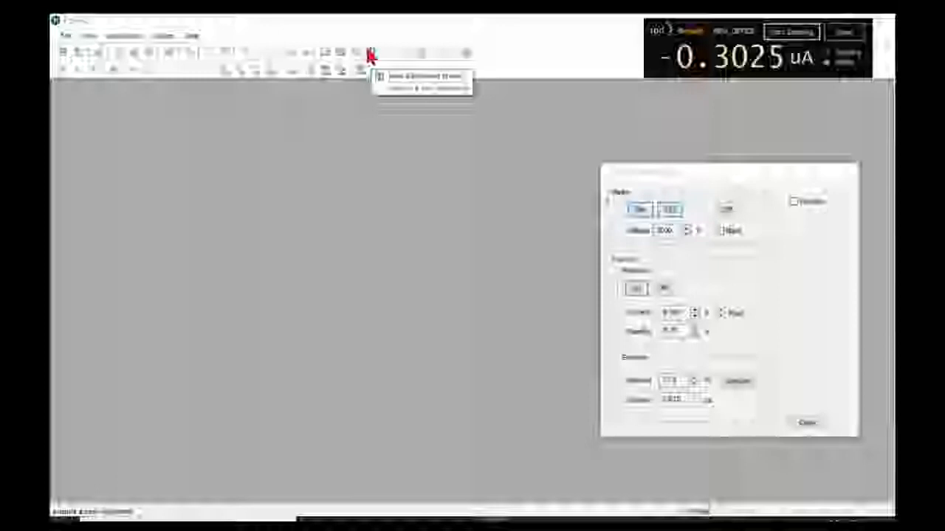
left_click(123, 39)
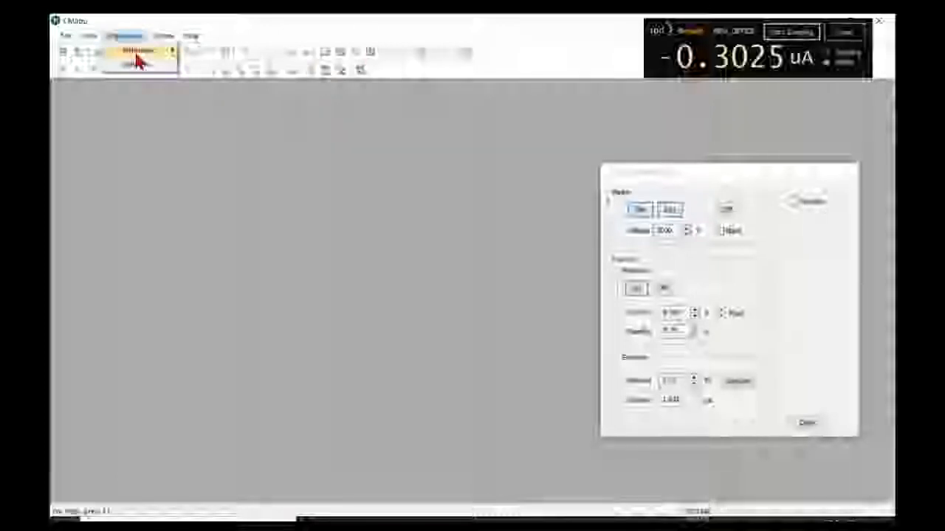
mouse_move(140, 59)
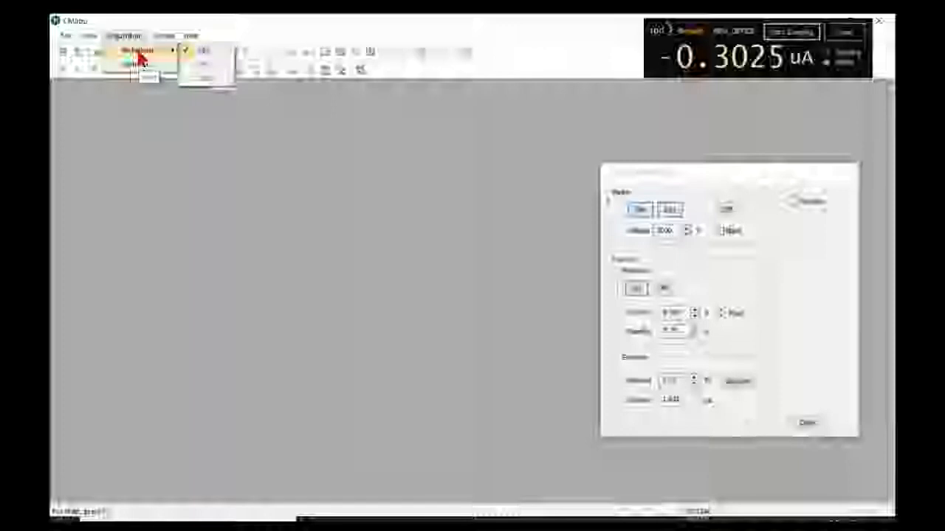
mouse_move(162, 41)
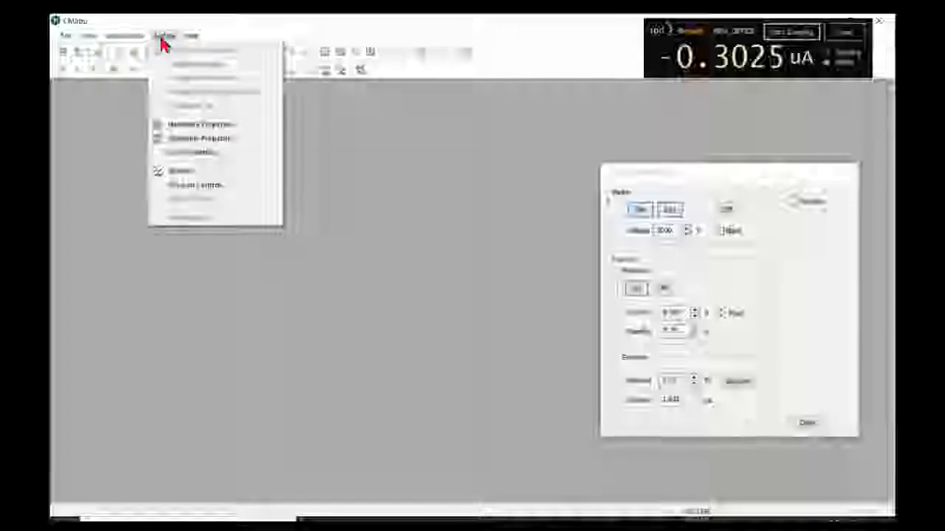
mouse_move(68, 41)
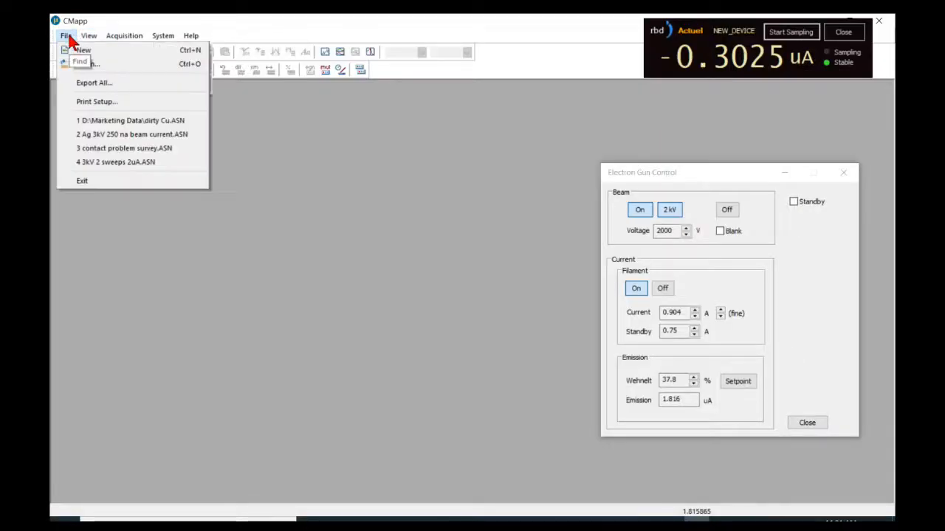
- Create a new Alignment (Peak) acquisition
left_click(84, 50)
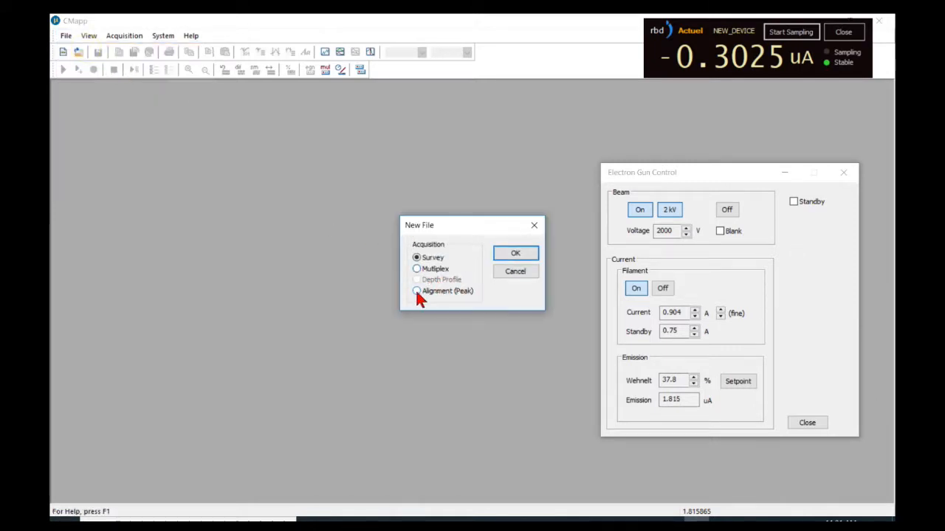
left_click(515, 253)
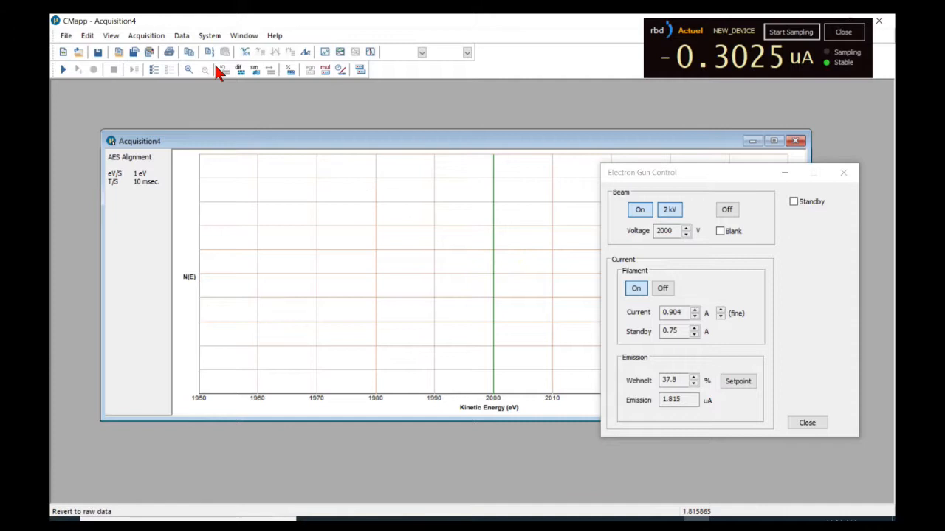
left_click(155, 37)
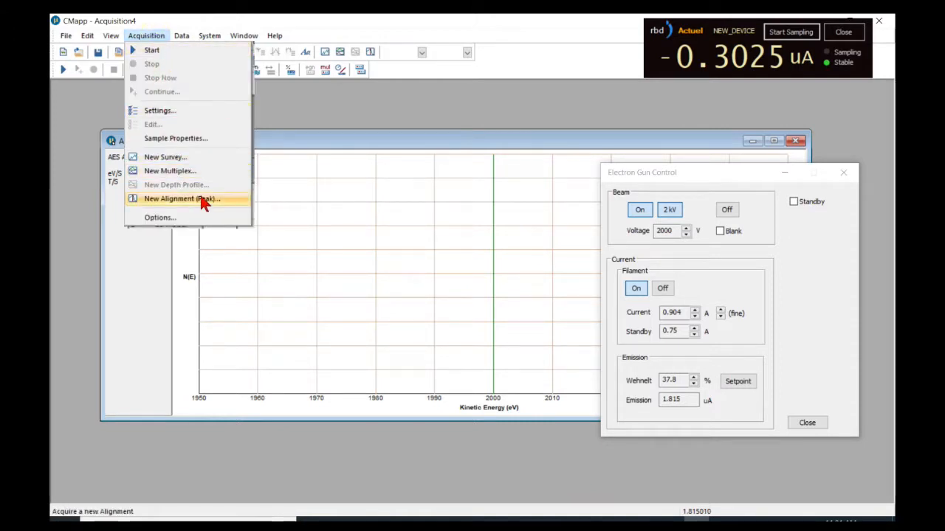
left_click(302, 107)
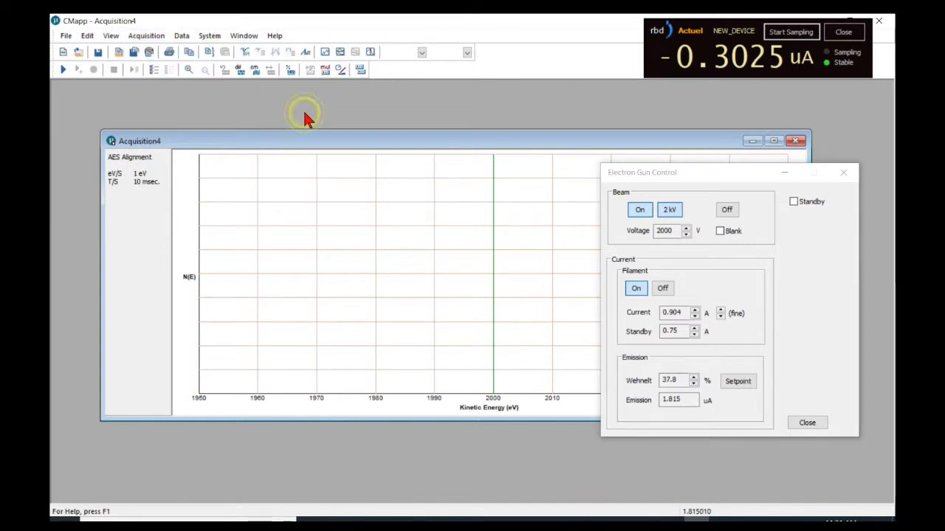
- Maximize the acquisition window, acquire the 2 kV elastic peak from 1950 to 2050 eV, and stop the acquisition
left_click(774, 141)
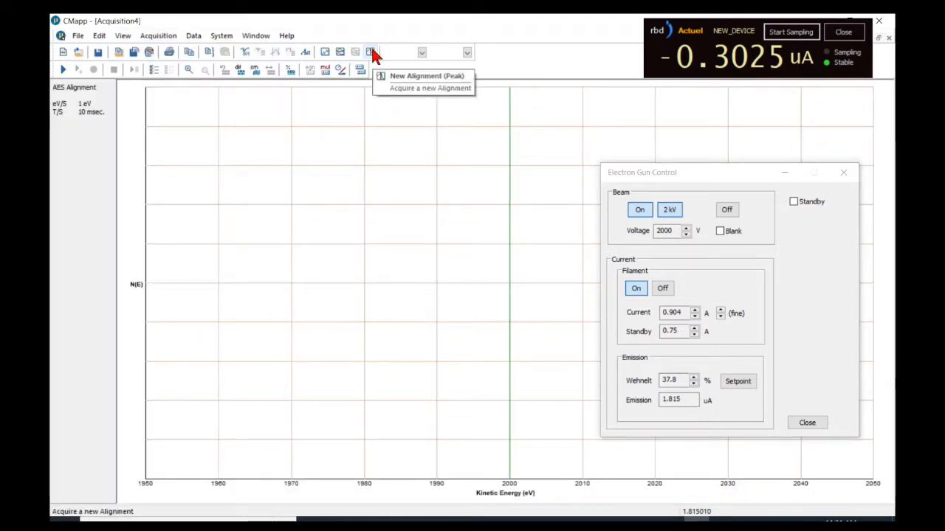
left_click(64, 70)
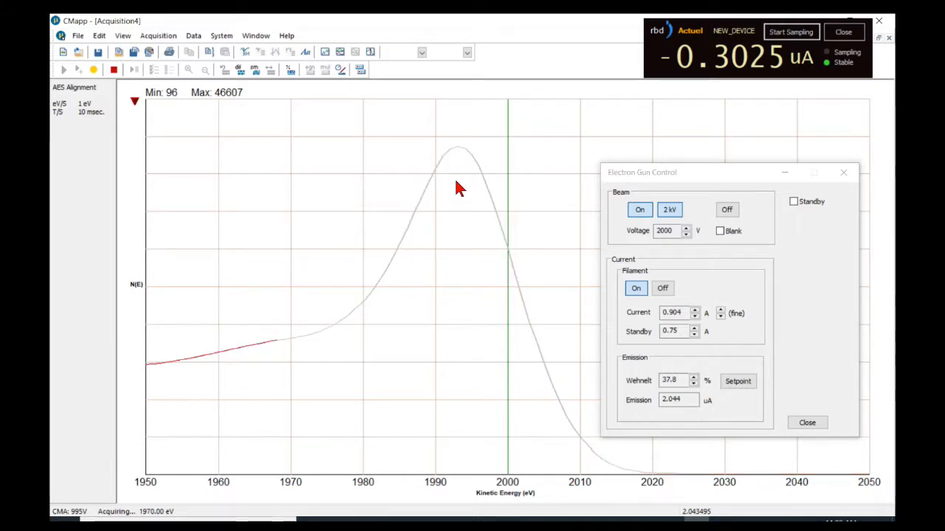
left_click(115, 71)
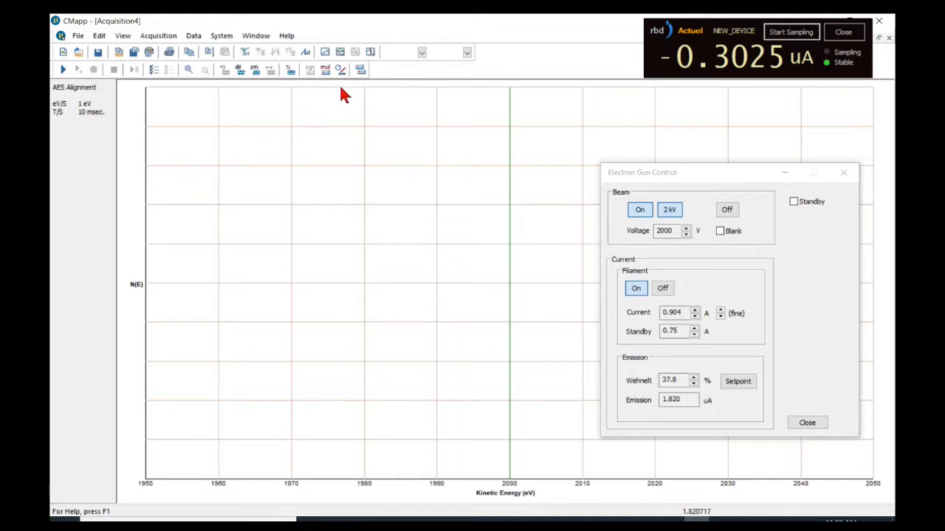
- Set the alignment energy limits to 30 and 90 eV and start acquiring
left_click(151, 72)
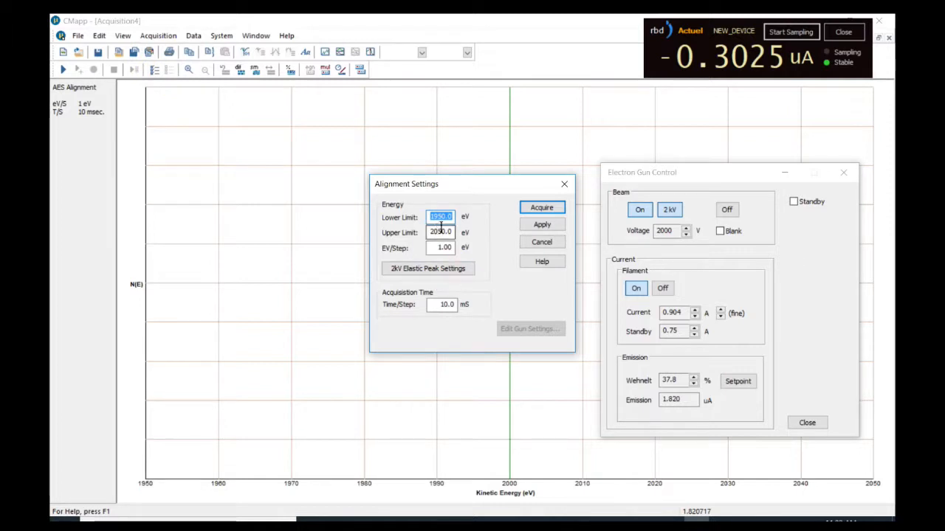
type("1")
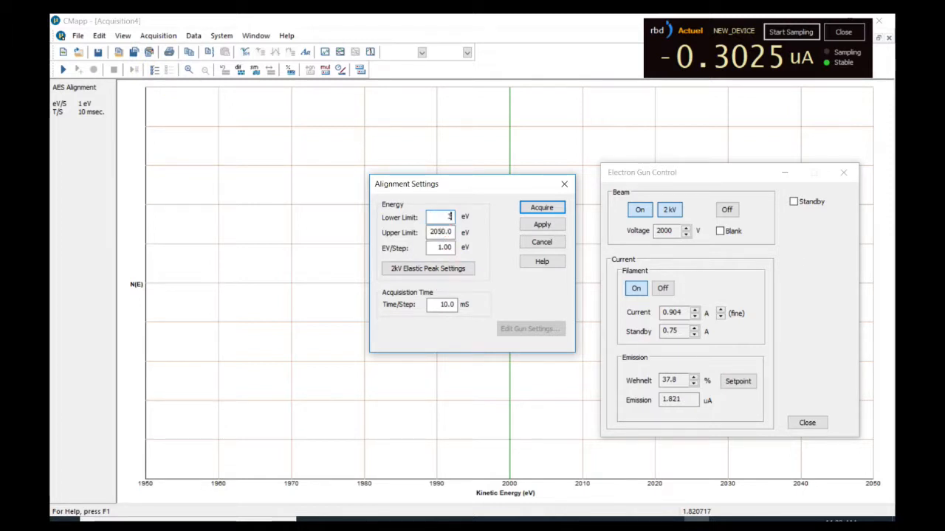
left_click(429, 232)
double_click(431, 232)
type("90")
left_click(542, 208)
- Move the gun controls off the plot, differentiate the live 30–90 eV peak, and stop the acquisition
left_click_drag(650, 174, 736, 164)
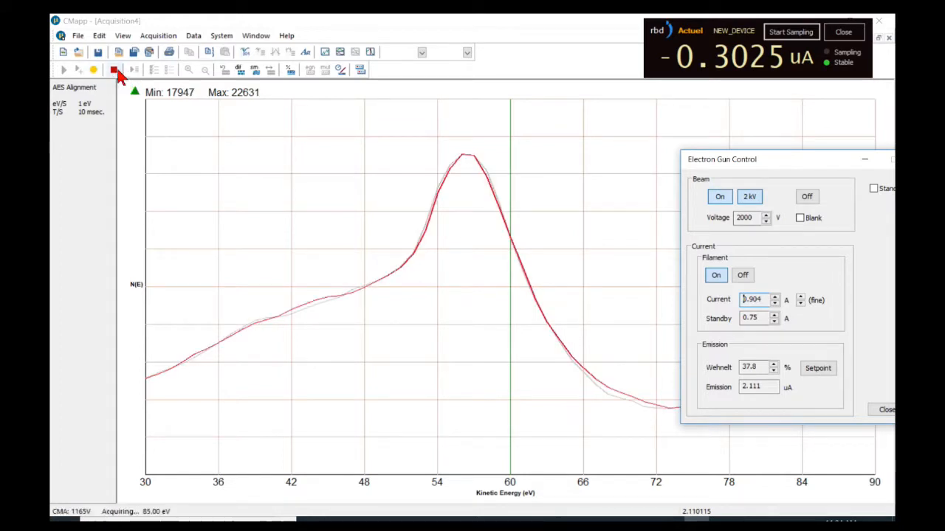
left_click(241, 70)
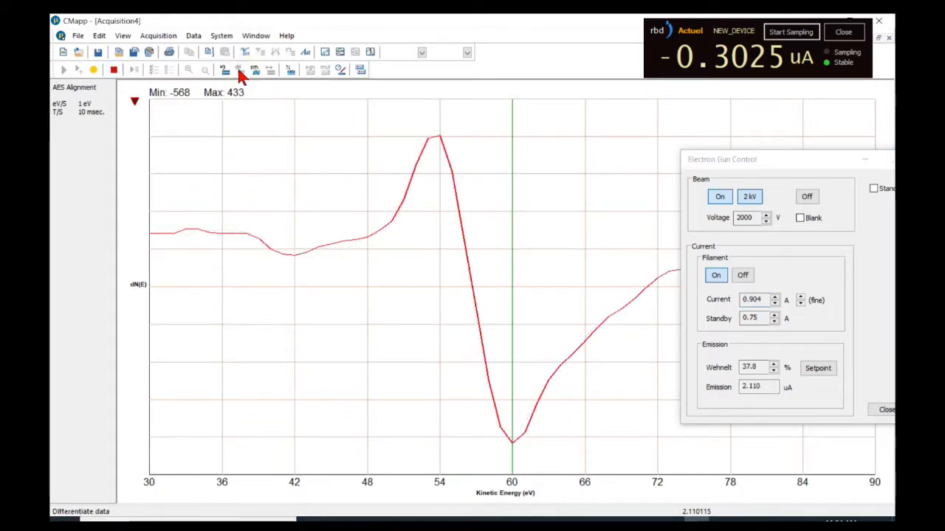
left_click(114, 70)
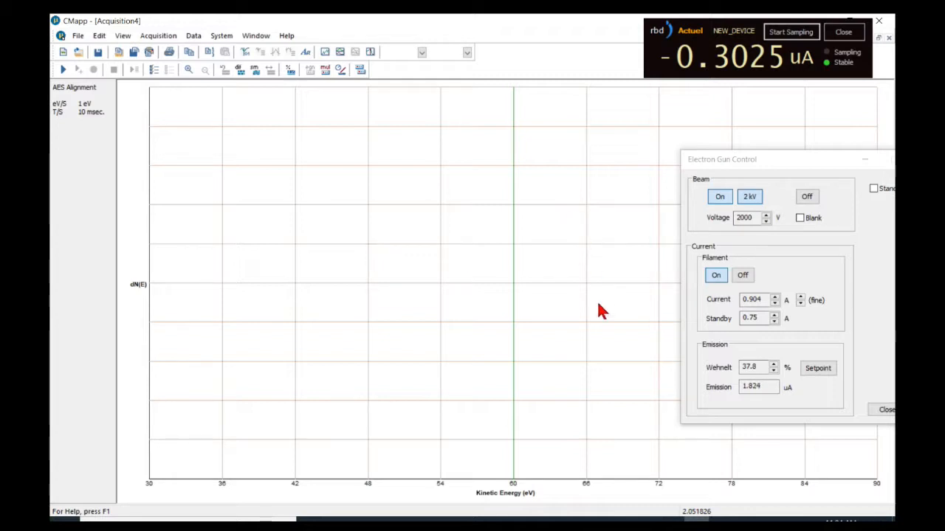
- Raise the beam voltage to 3000 V and restart the 30–90 eV alignment acquisition
left_click(766, 215)
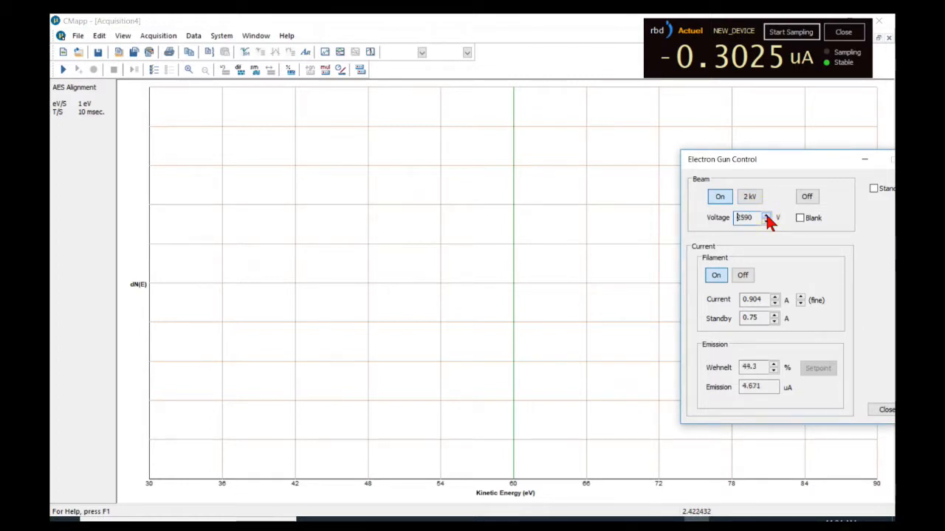
left_click(766, 215)
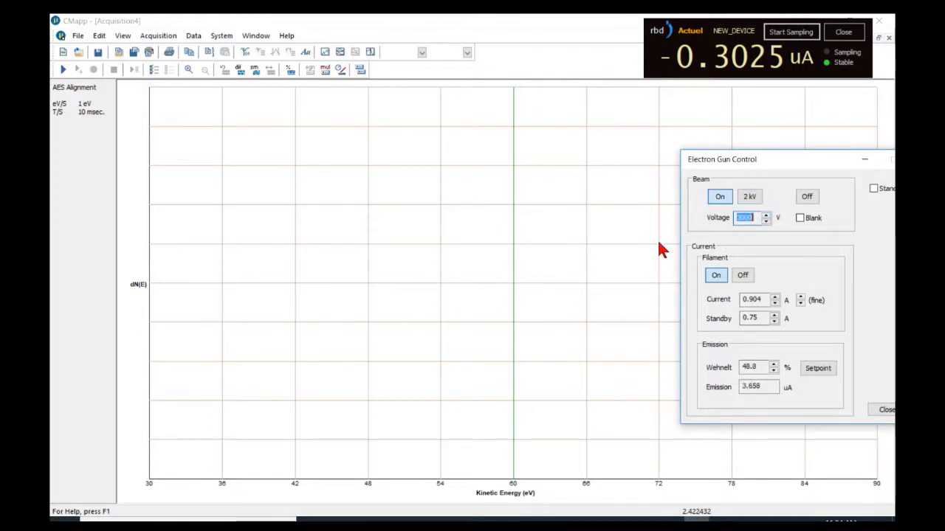
left_click(63, 70)
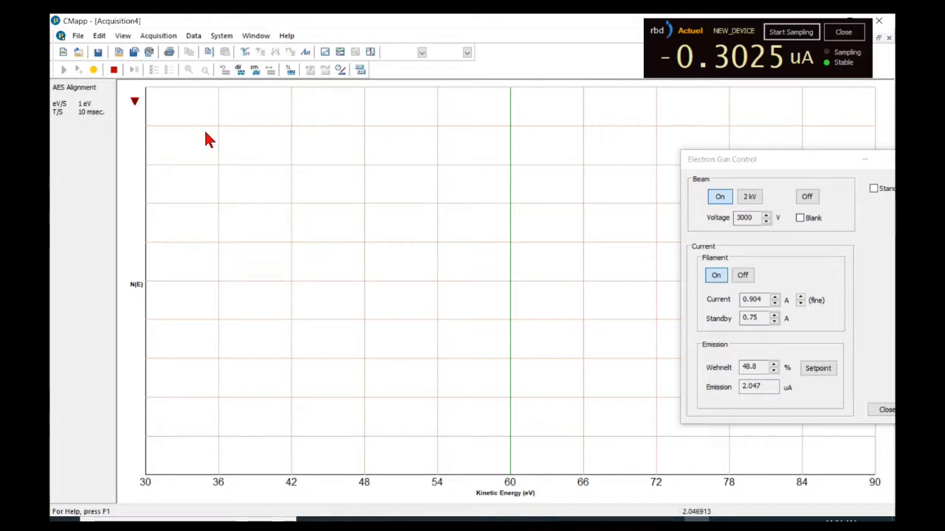
- Complete the 3000 V alignment acquisition at the end of its sweep and differentiate the acquired peak
left_click(93, 69)
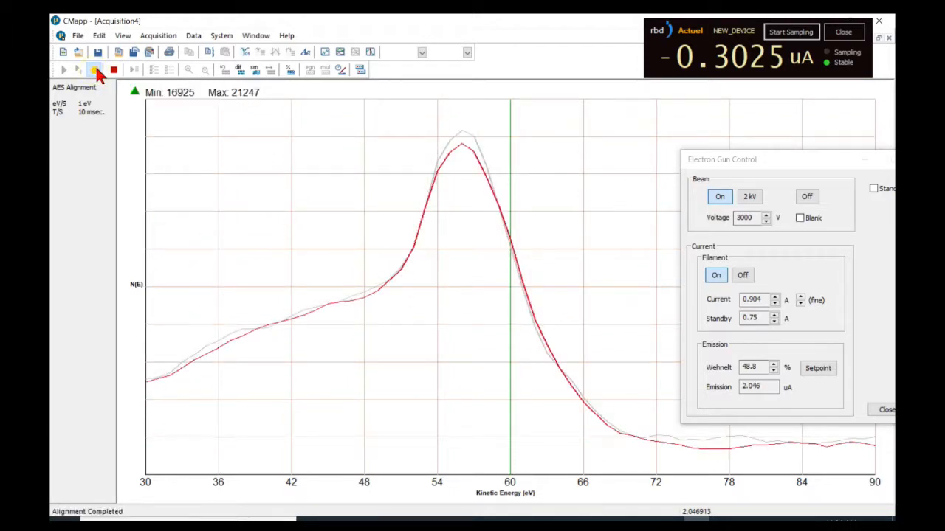
key("ctrl+s")
left_click(797, 450)
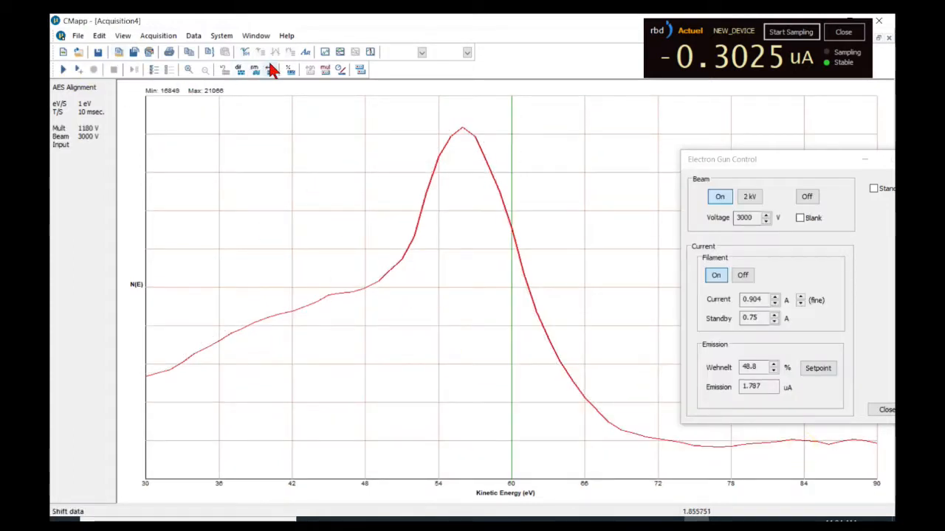
left_click(239, 69)
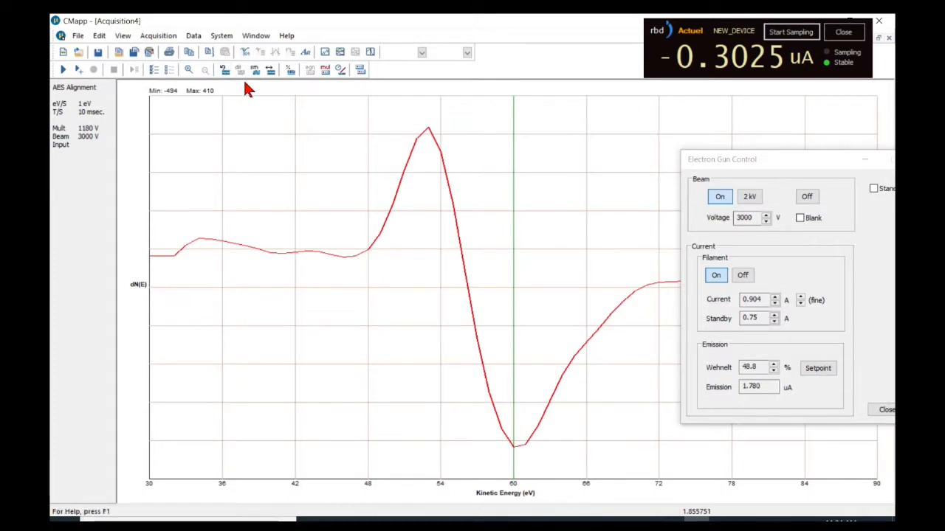
- Acquire a new alignment from 900 to 940 eV, agreeing to replace the previous data, and differentiate the peak
left_click(153, 70)
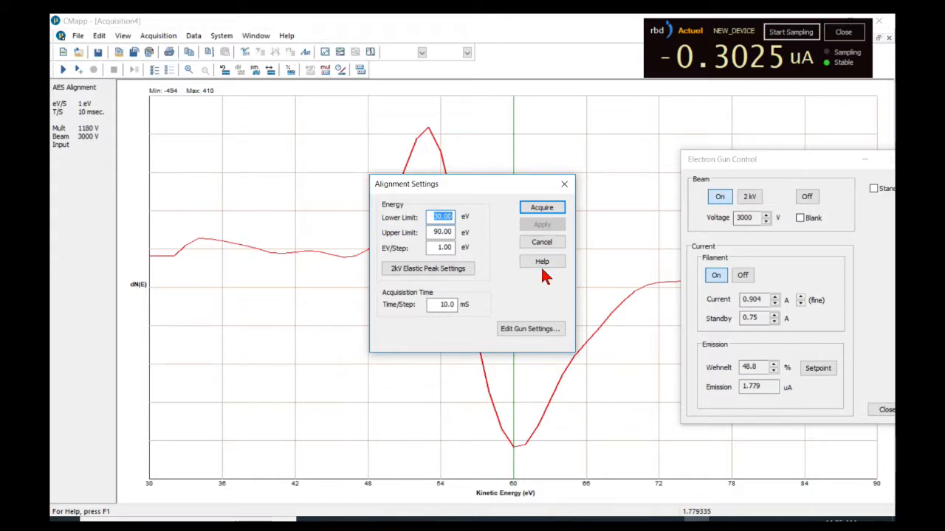
type("900")
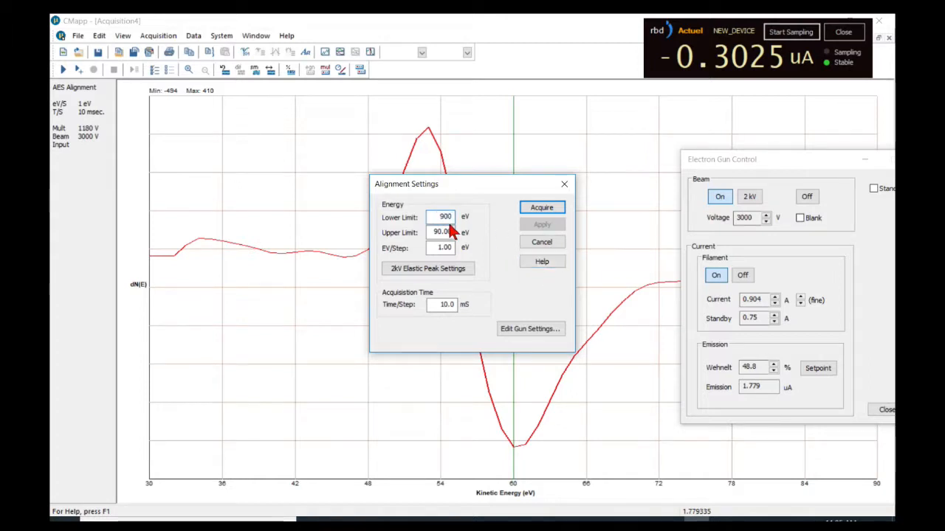
double_click(433, 232)
type("9")
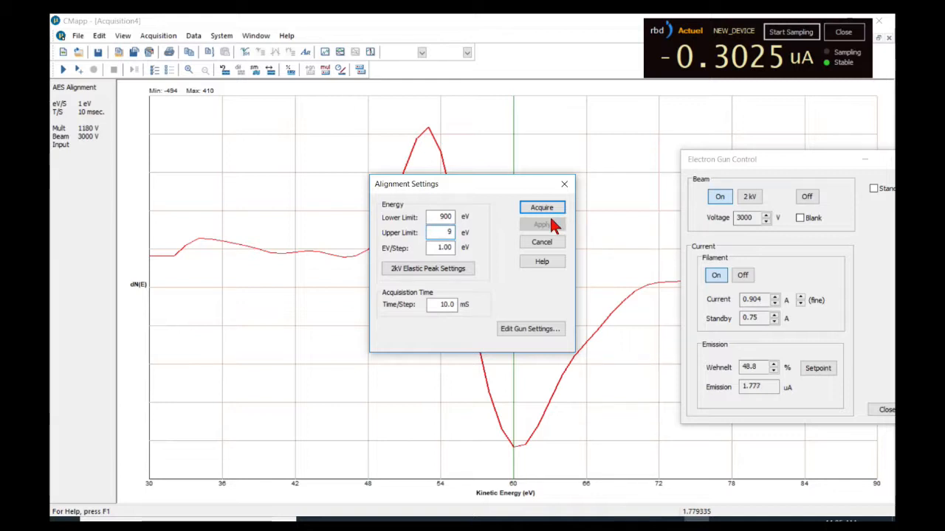
type("40")
left_click(544, 209)
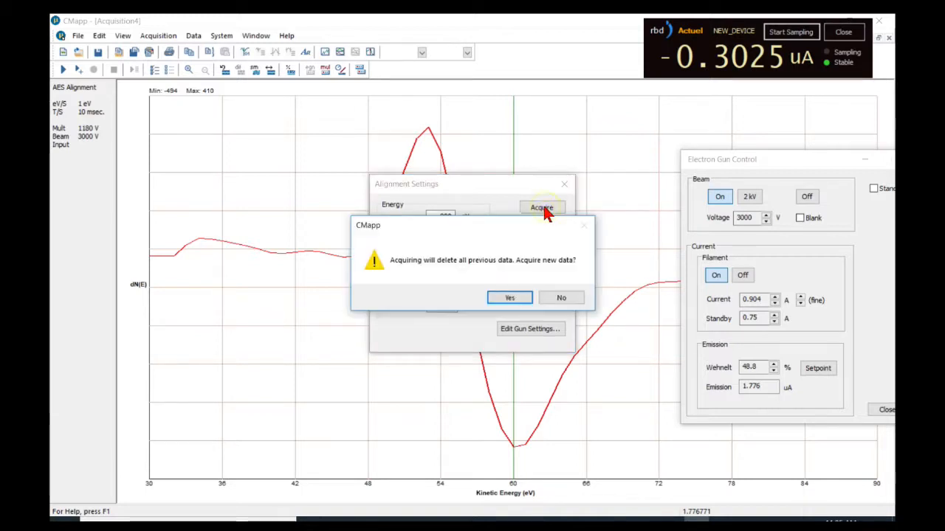
left_click(515, 303)
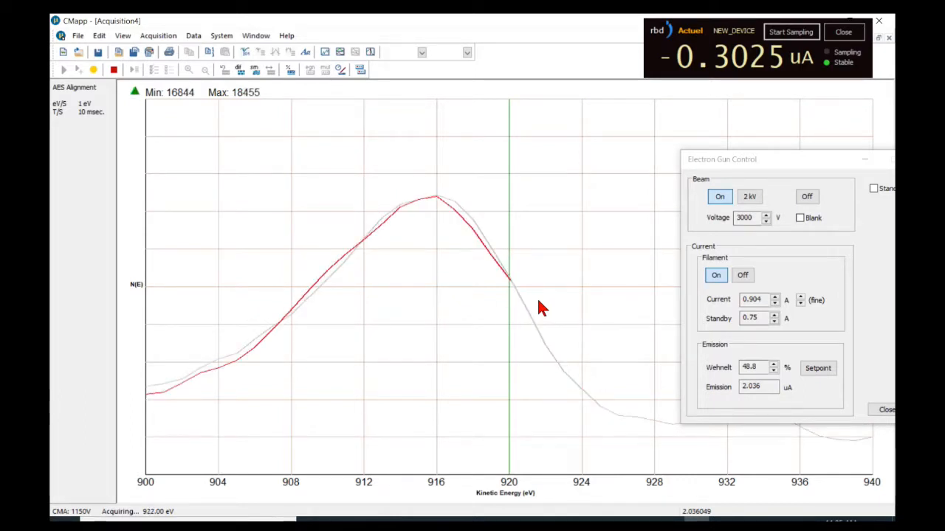
left_click(239, 69)
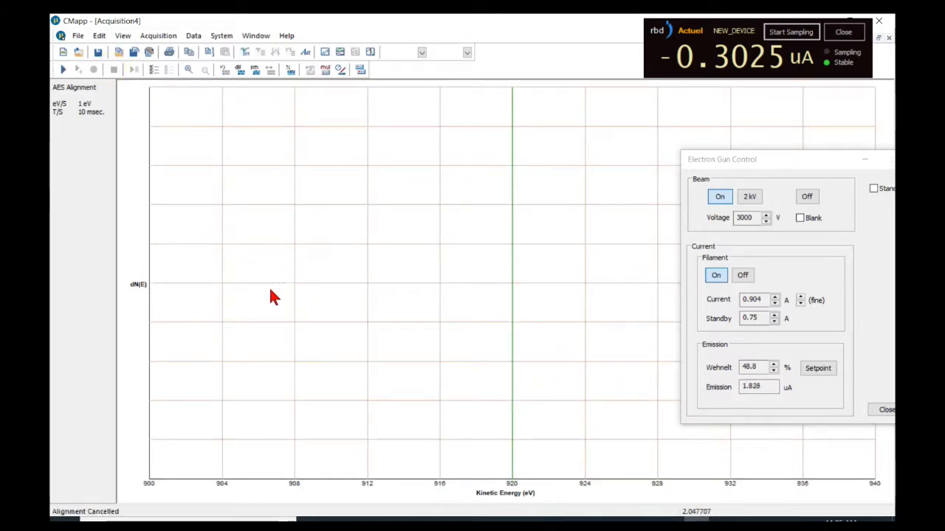
- Load the 2kV Elastic Peak settings for the alignment and start acquiring
left_click(155, 69)
left_click(444, 268)
left_click(547, 210)
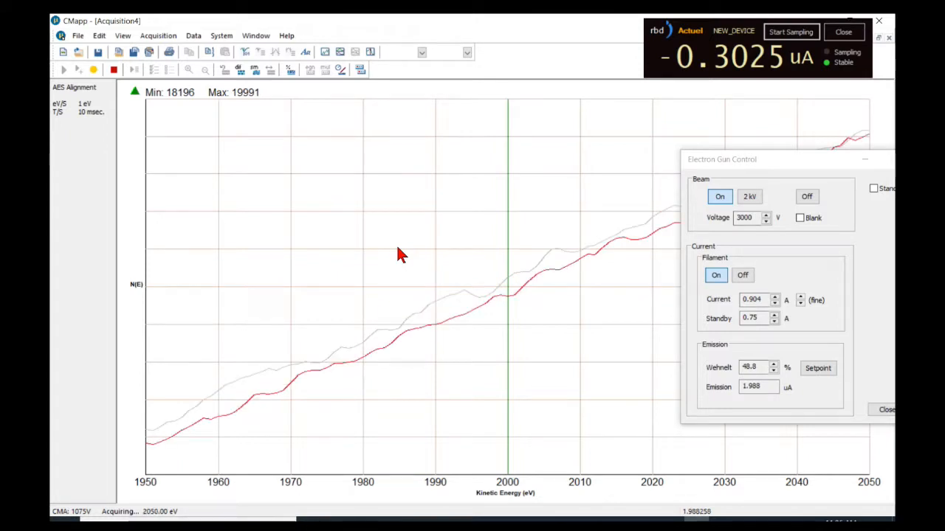
- Stop the acquisition, return the beam to 2 kV, and restart the elastic peak acquisition
left_click(114, 69)
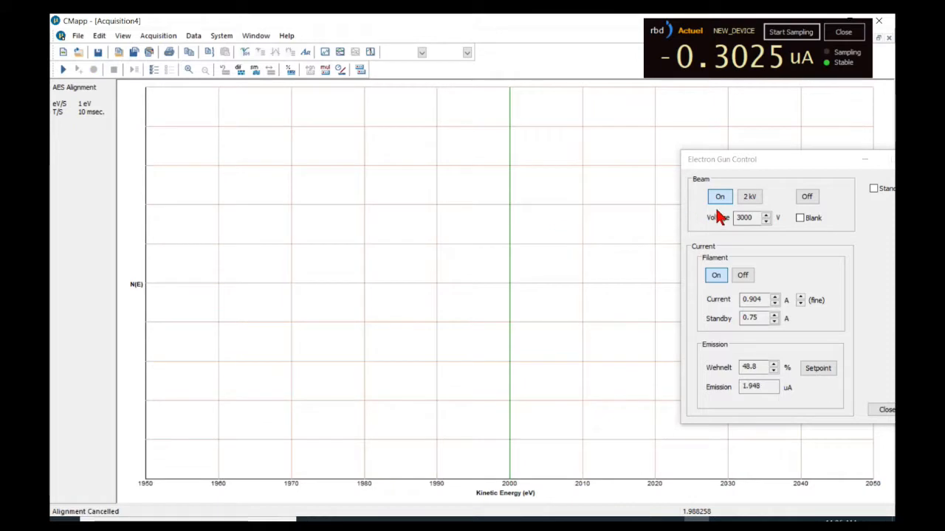
left_click(749, 197)
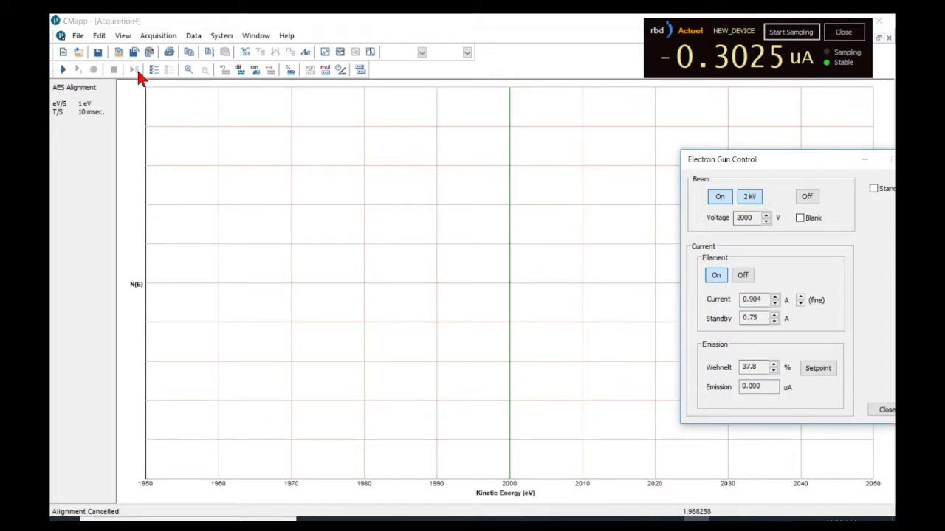
left_click(65, 71)
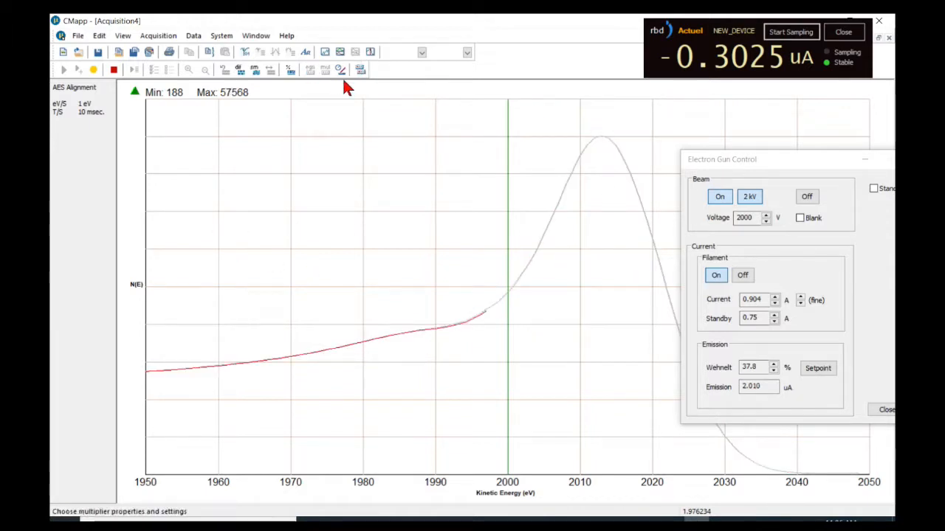
- Set the beam voltage scale factor to 0.990 in the hardware properties, moved clear of the peak, and accept the change
left_click(361, 71)
left_click_drag(455, 132, 198, 137)
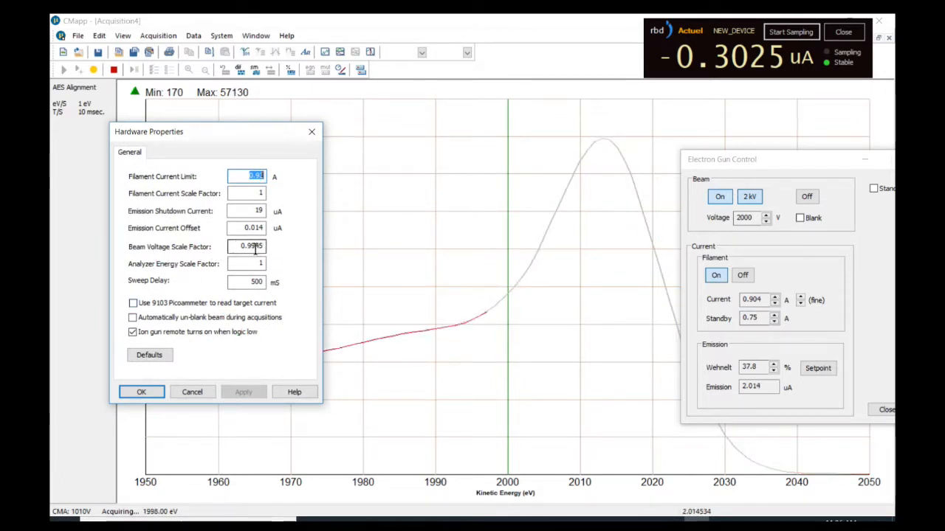
left_click_drag(254, 247, 267, 247)
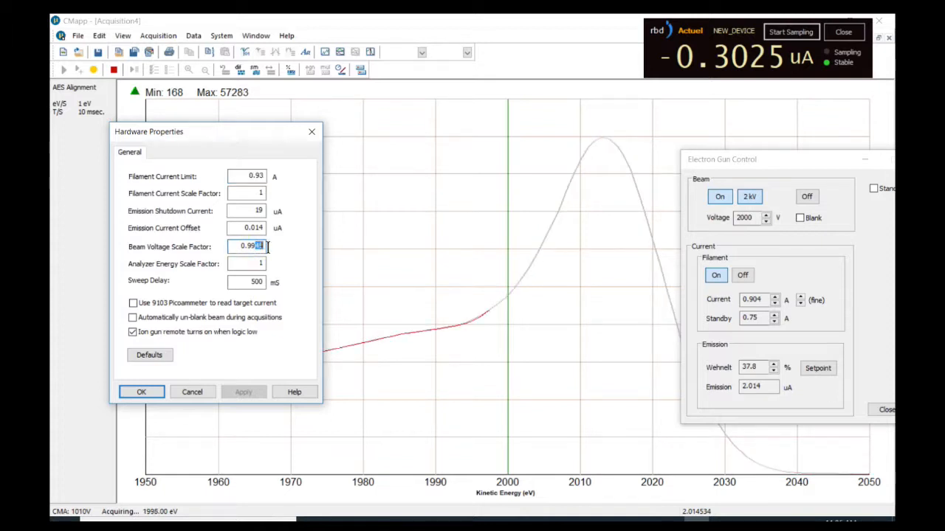
type("0")
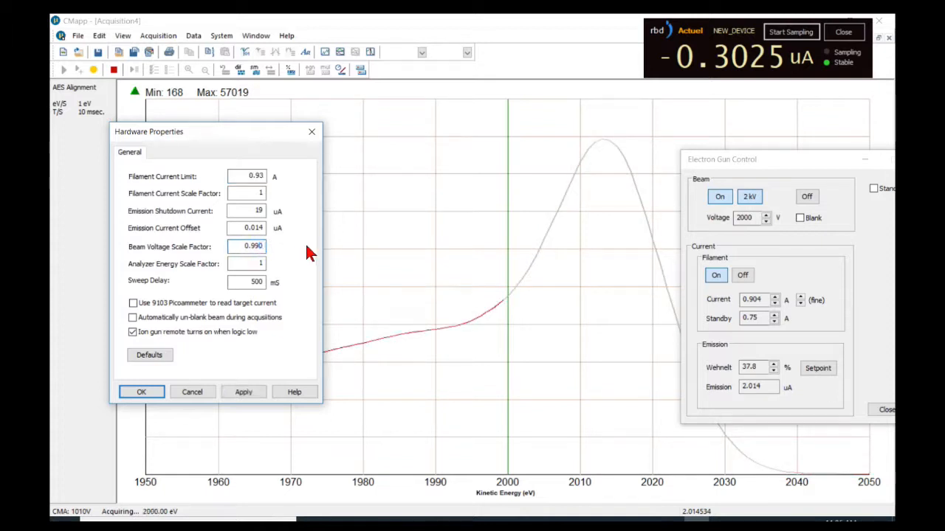
left_click(242, 392)
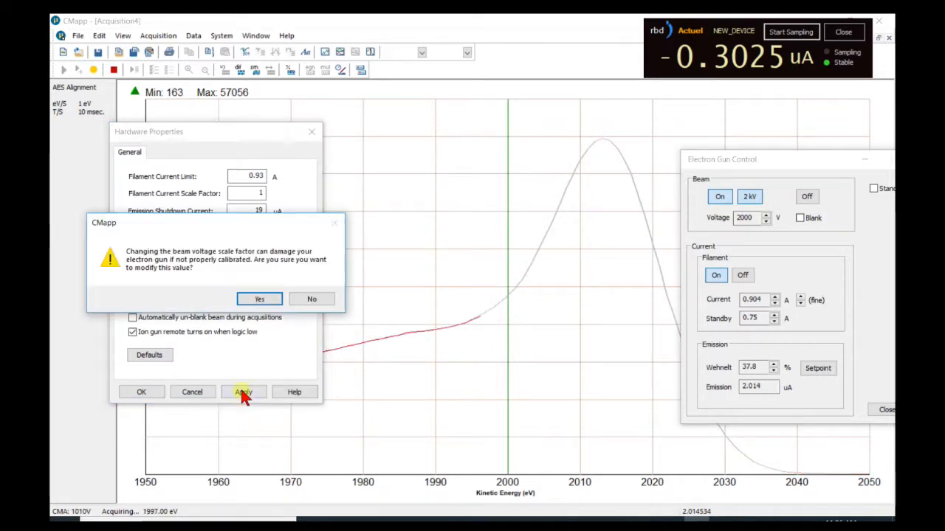
left_click(253, 300)
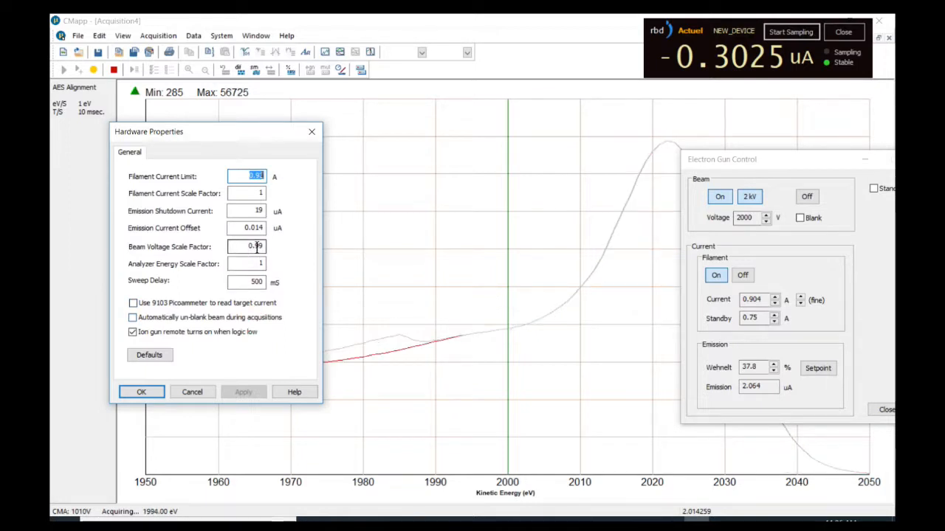
- Set the beam voltage scale factor to 1.0 in the hardware properties and accept the change
left_click_drag(245, 247, 286, 250)
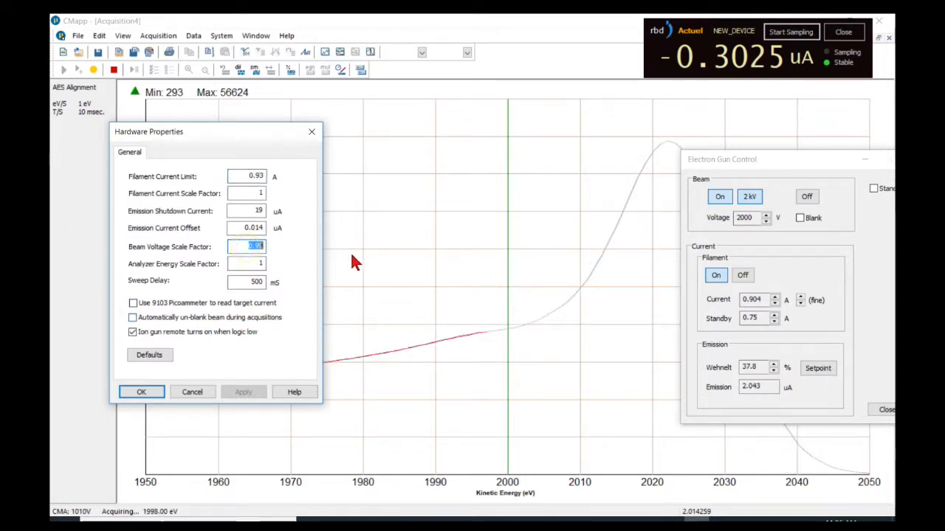
type("1.0")
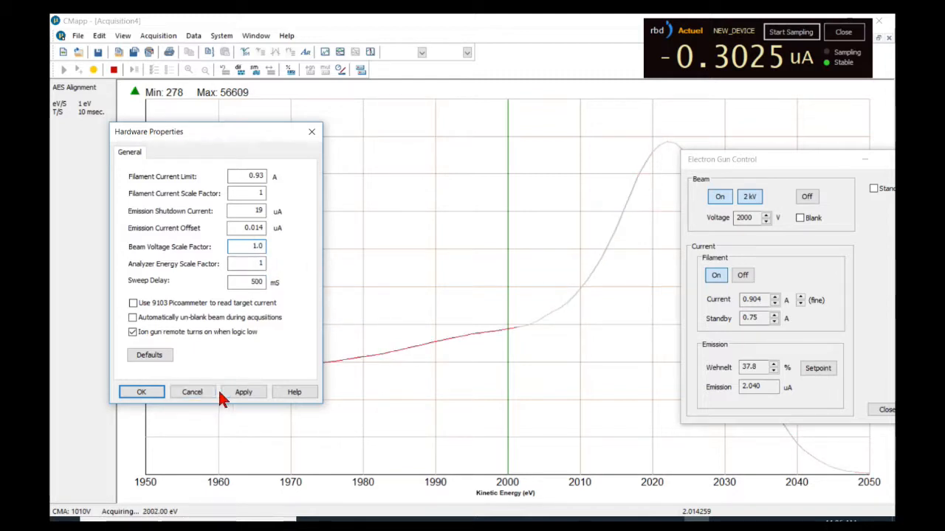
left_click(243, 392)
left_click(258, 301)
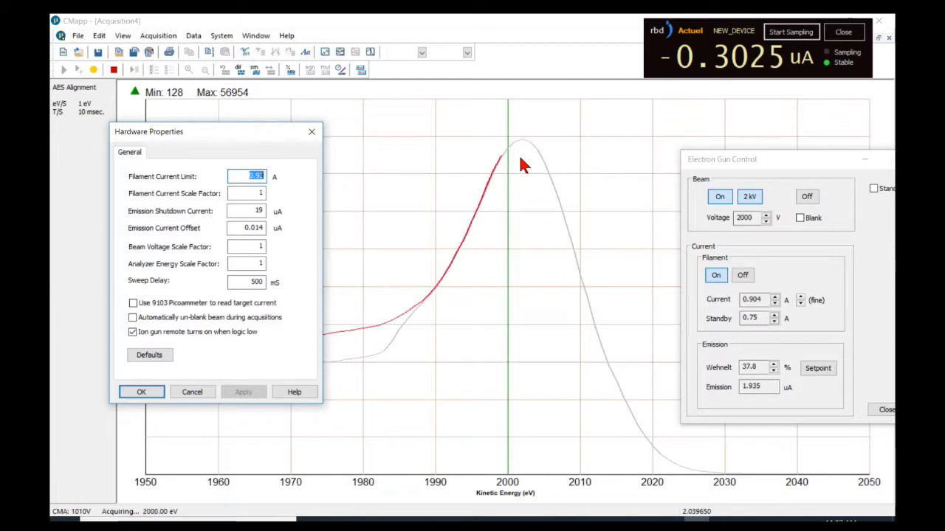
- Raise the beam voltage scale factor to 1.01, apply it, and agree to modify the value
double_click(248, 246)
type("1")
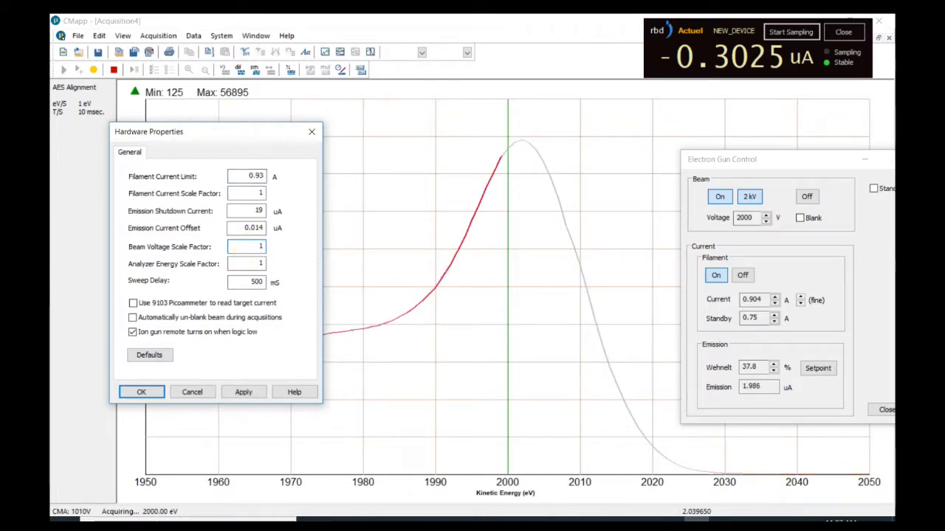
type(".01")
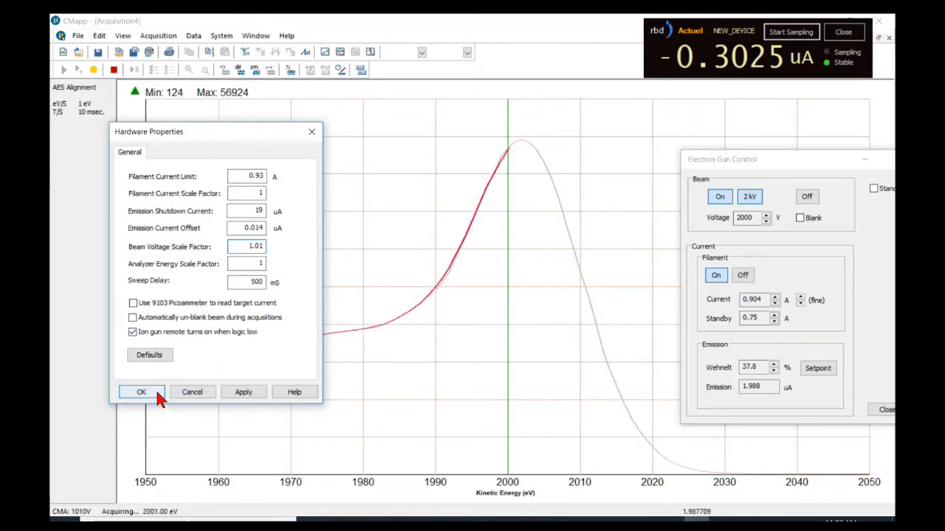
left_click(243, 393)
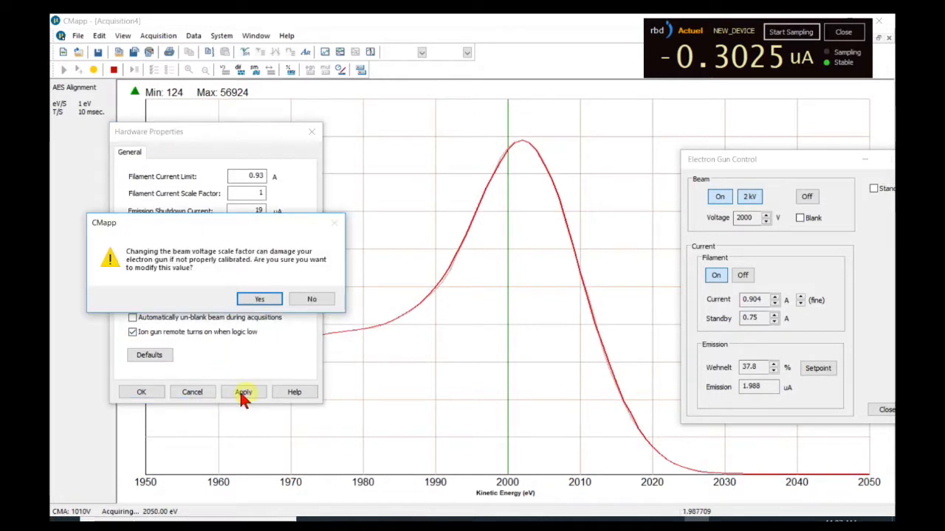
left_click(260, 298)
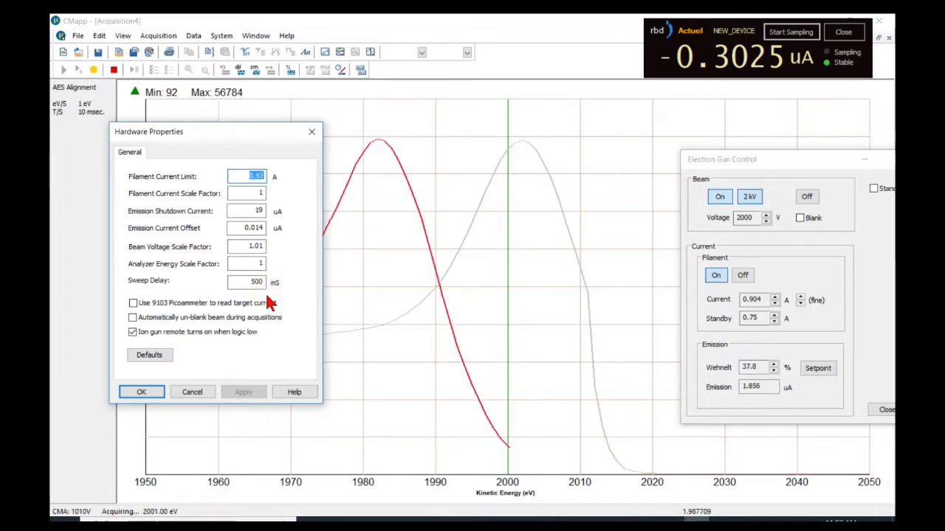
- Set the beam voltage scale factor to 1.001, accept the change, and close the hardware properties
double_click(255, 246)
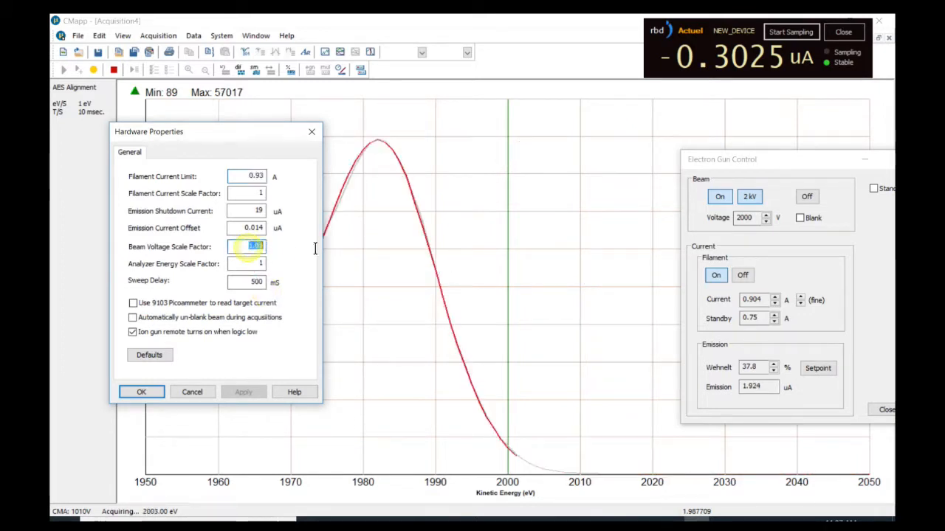
type("1.001")
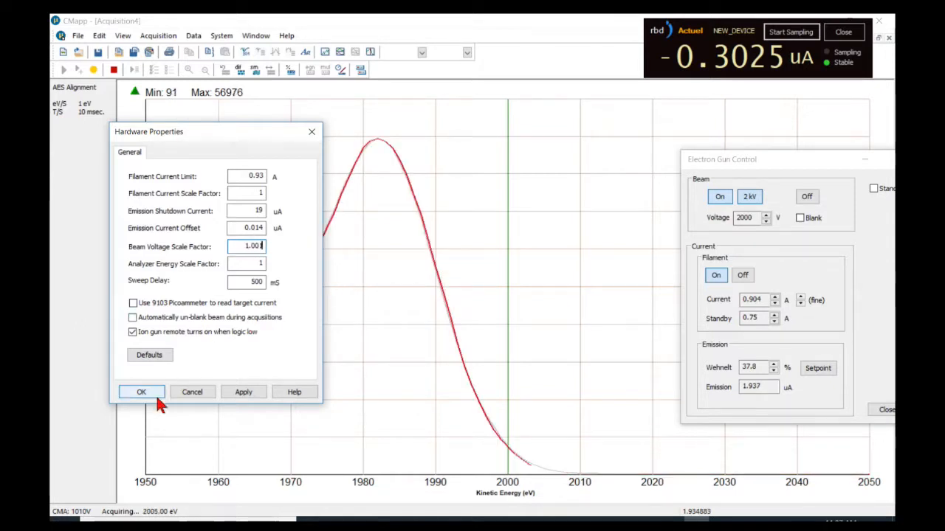
left_click(240, 389)
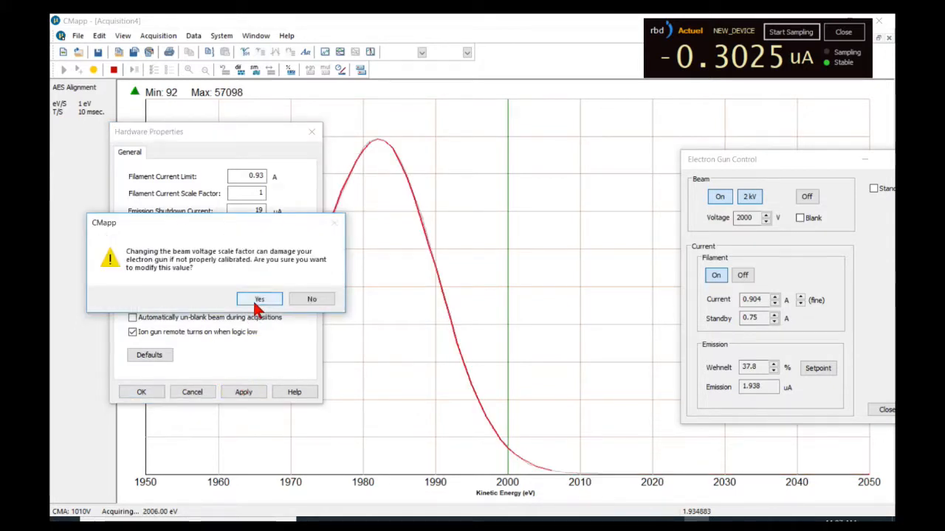
left_click(256, 299)
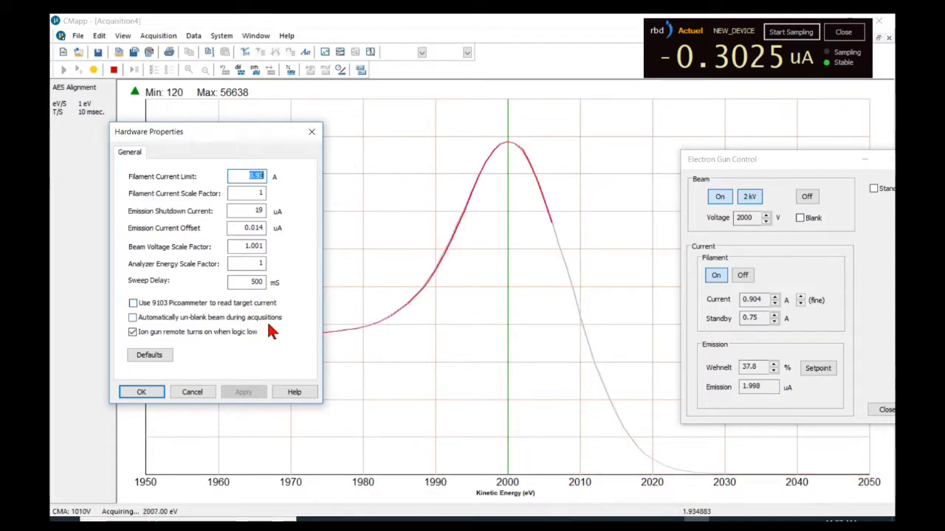
left_click(141, 392)
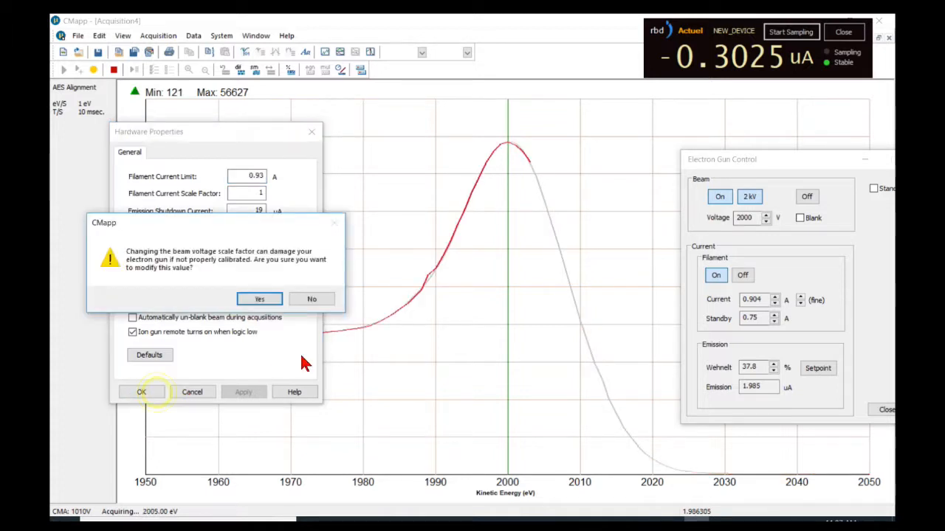
left_click(259, 302)
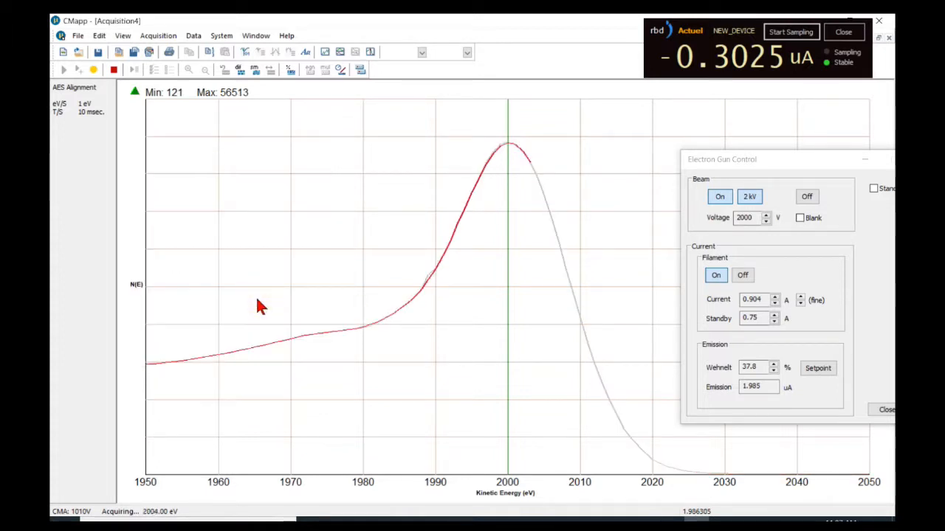
- Stop the elastic peak acquisition and apply survey settings of 30 to 1030 eV, 1 eV per step, 10 sweeps and 25 ms per step
left_click(114, 70)
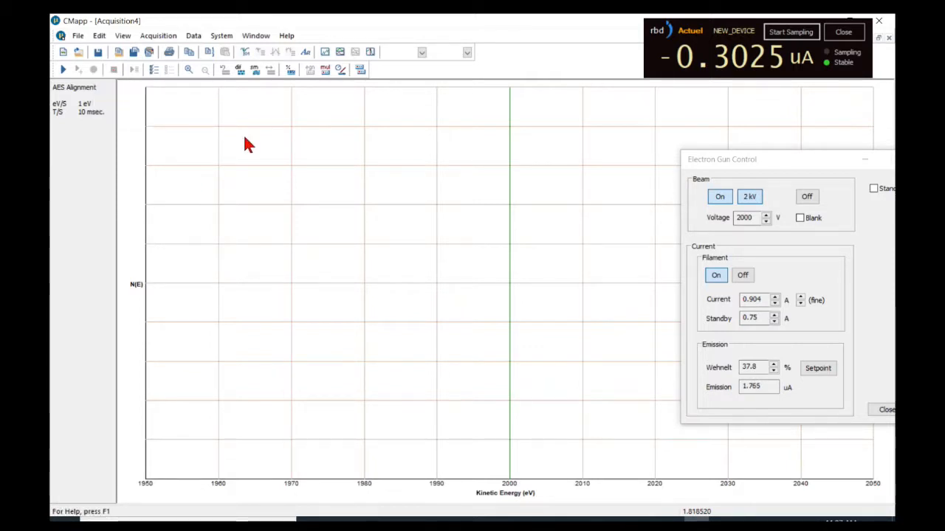
left_click(329, 53)
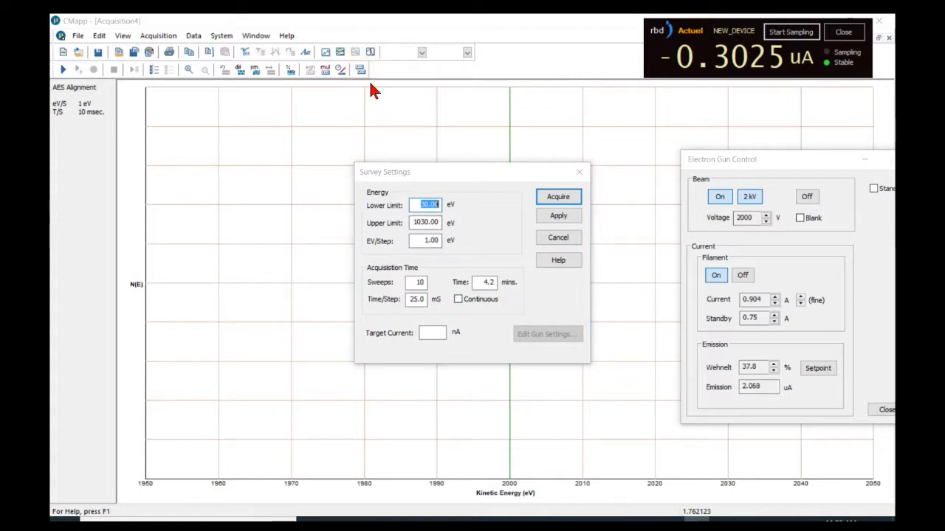
left_click(555, 216)
- Enable using the 9103 Picoammeter to read the target current in the hardware properties and apply it
left_click(360, 69)
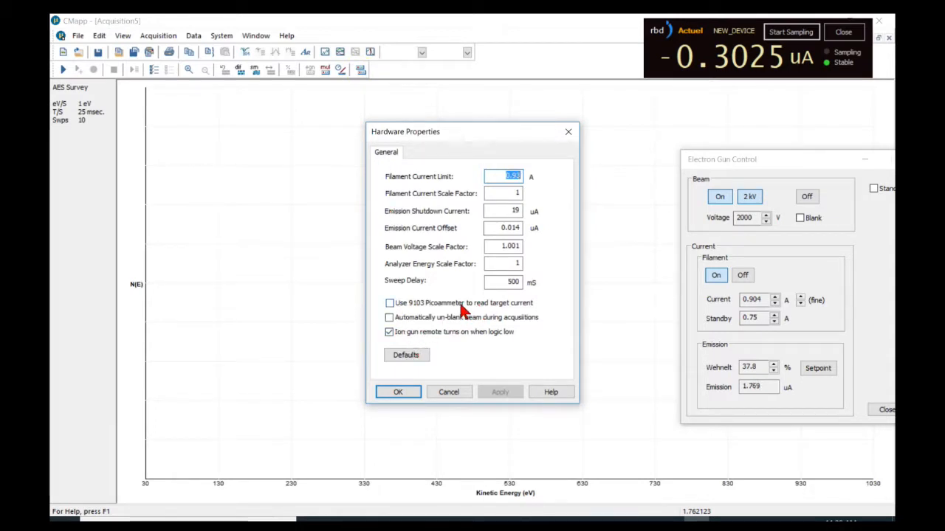
left_click(390, 304)
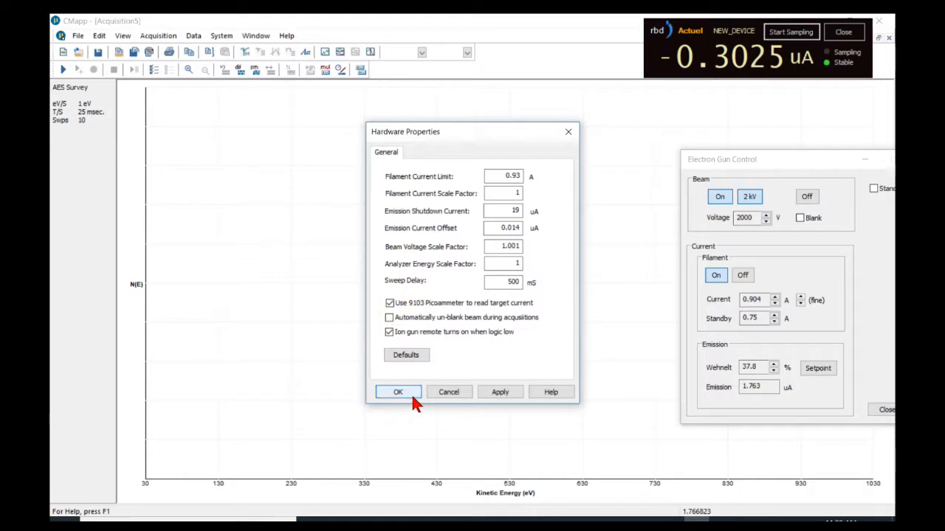
left_click(494, 394)
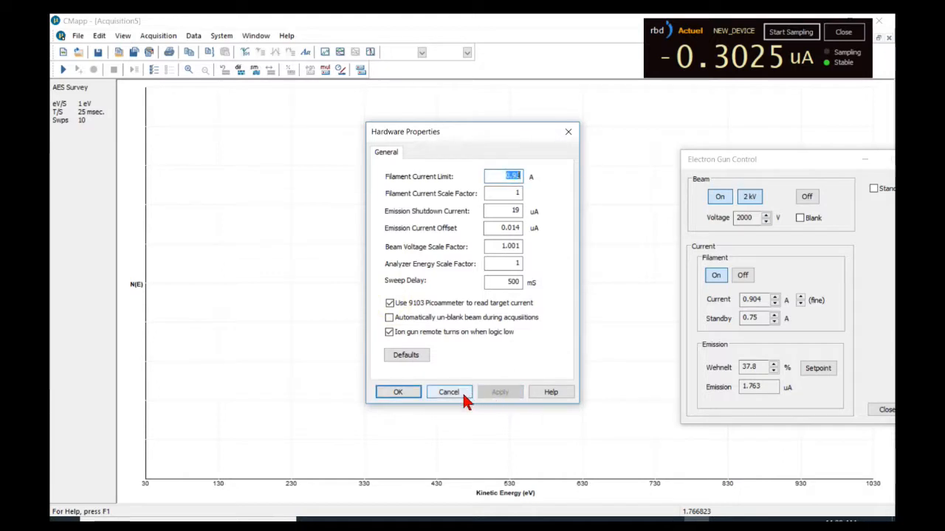
left_click(569, 132)
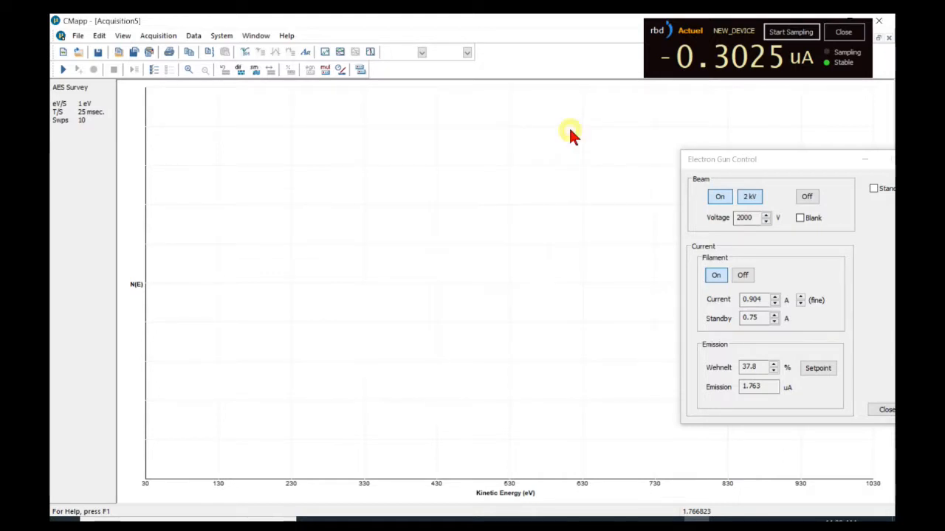
- Check the target current by sampling the picoammeter, fine-tune the filament current to 0.903 A, and stop the sampling
left_click(805, 33)
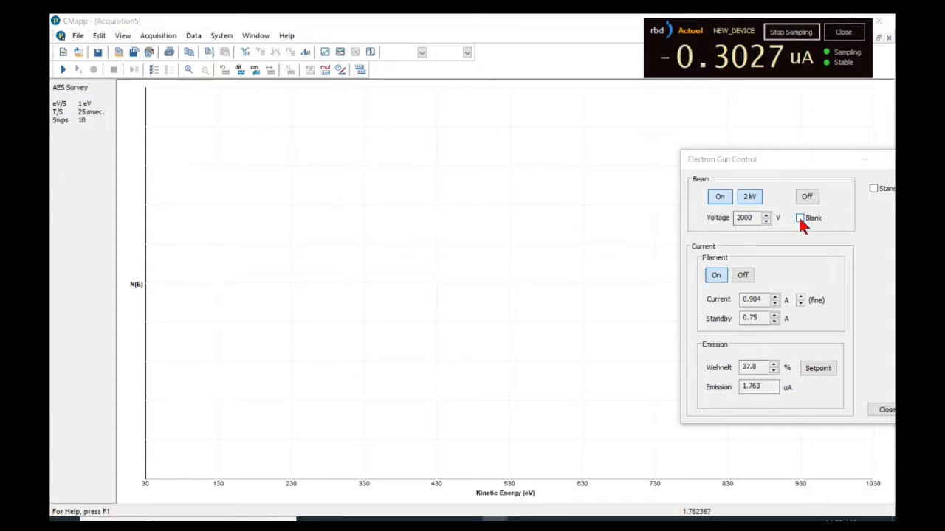
left_click(800, 300)
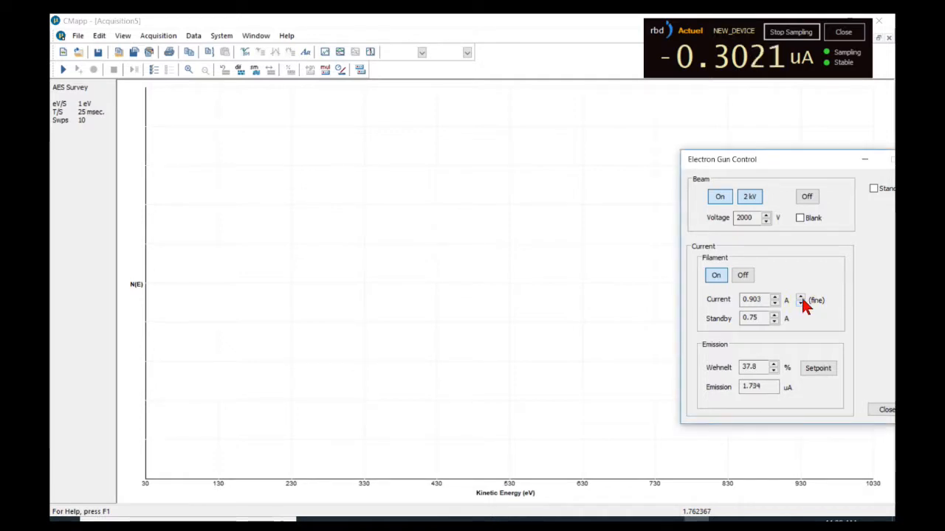
left_click(792, 31)
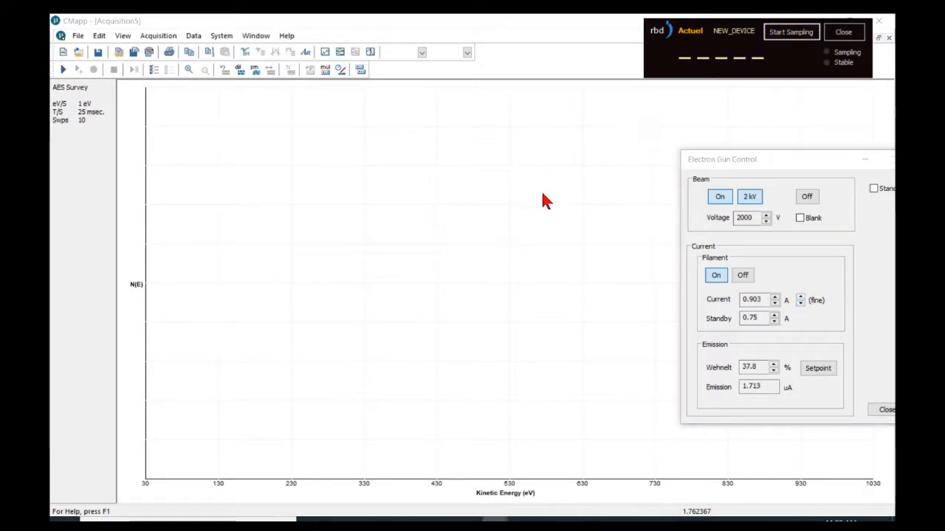
- Start a survey at 2 kV, check the picoammeter option in the hardware properties, and stop the survey early
left_click(63, 71)
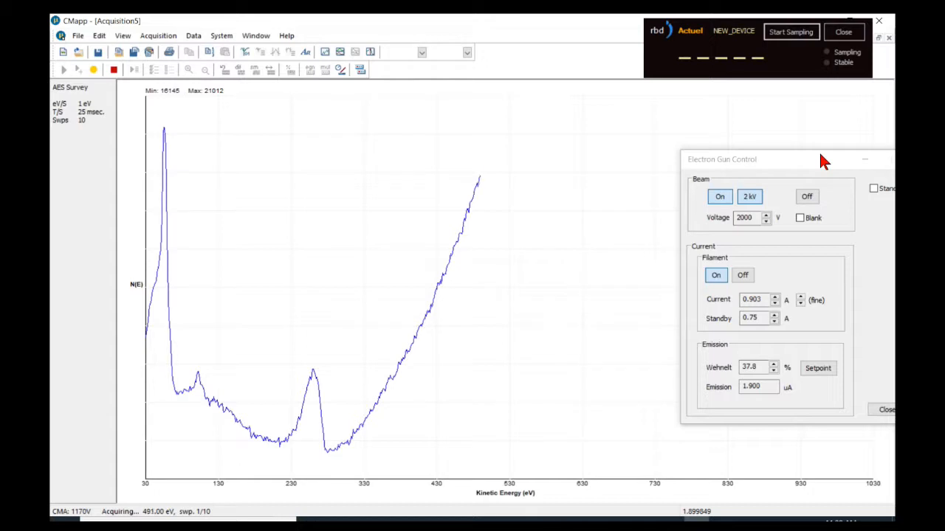
left_click(361, 70)
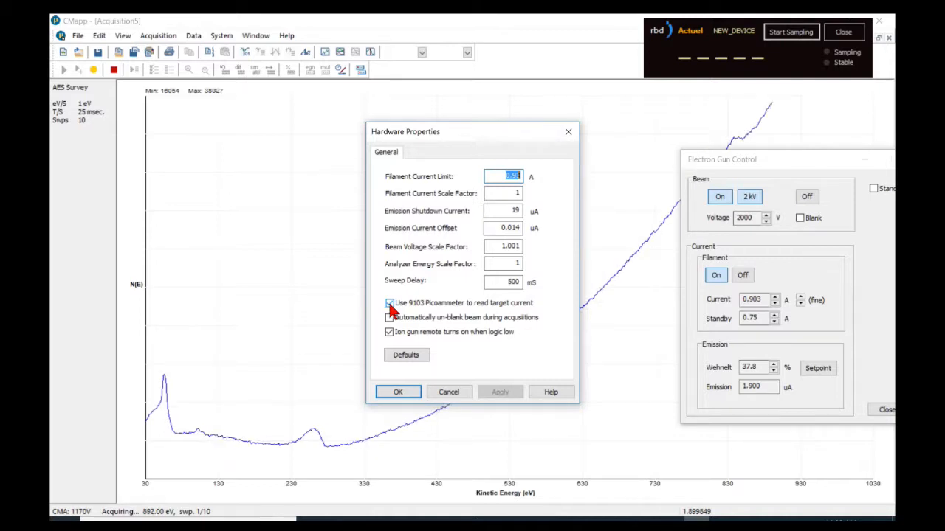
left_click(448, 392)
left_click_drag(767, 164, 794, 286)
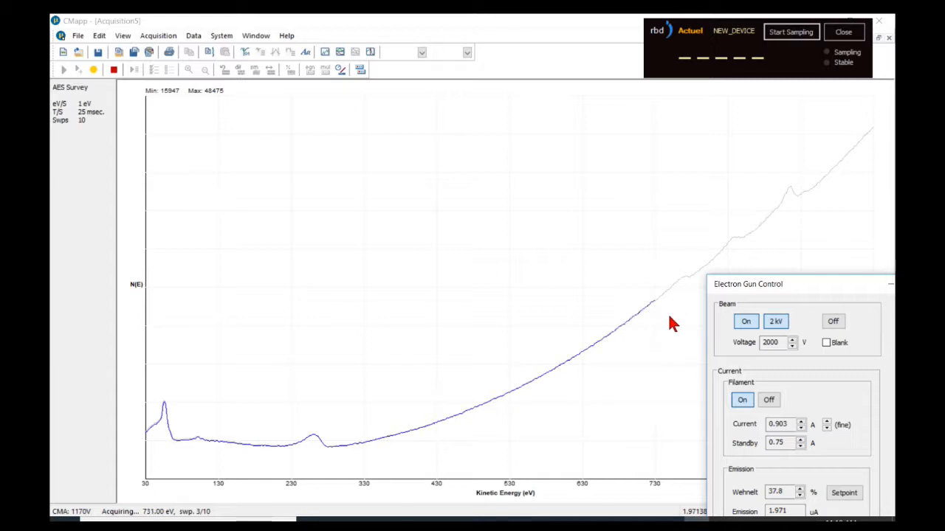
left_click(114, 69)
left_click(522, 313)
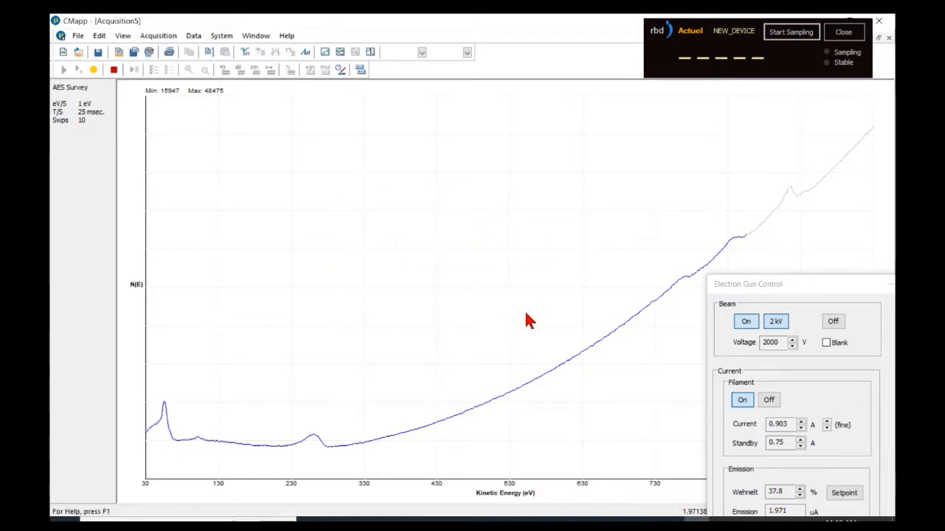
- Raise the electron gun's beam voltage to 3000 V
left_click(792, 338)
left_click(793, 339)
left_click(793, 340)
left_click(793, 340)
left_click(792, 340)
left_click(792, 340)
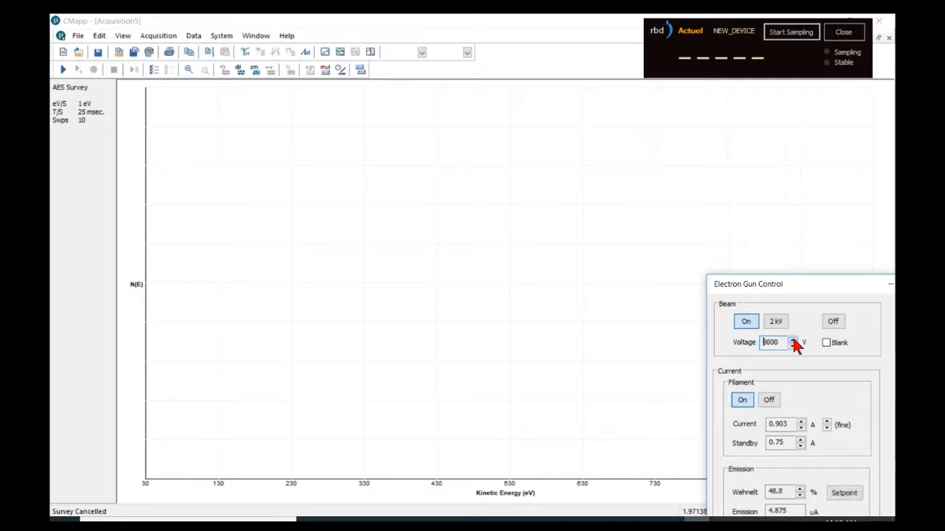
left_click(581, 290)
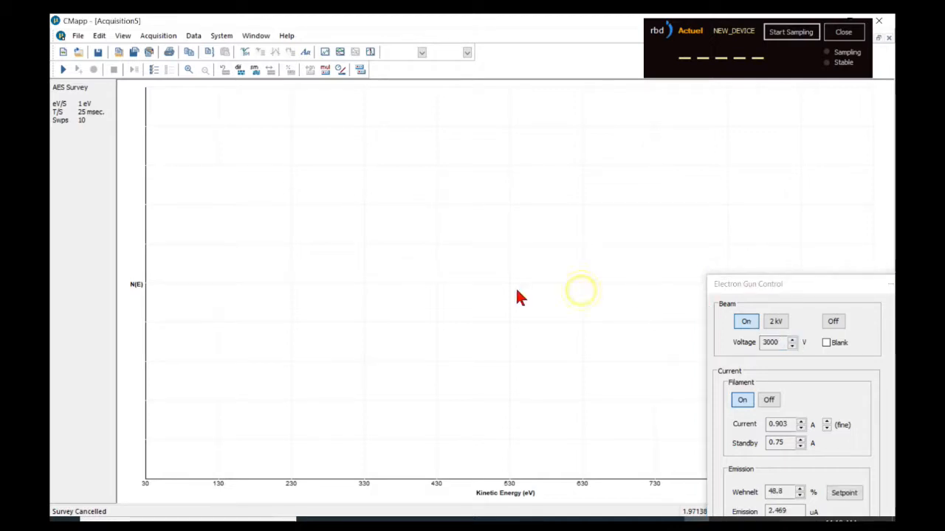
- Acquire the full survey at 3000 V, skip saving it to a file, and differentiate the spectrum
left_click(63, 69)
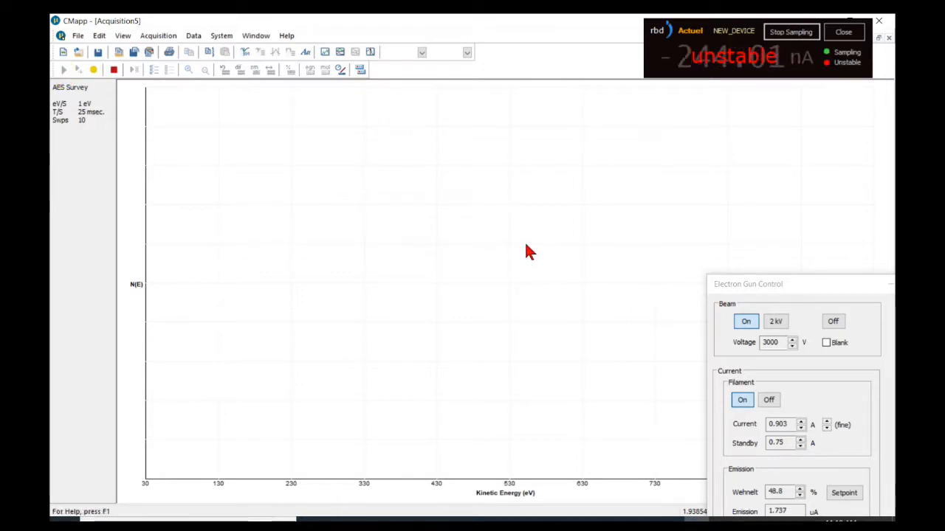
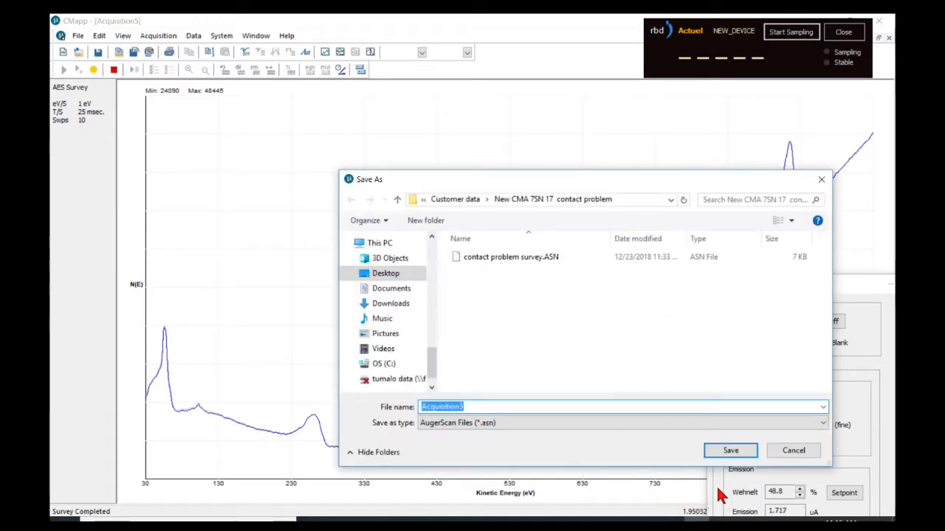
left_click(791, 451)
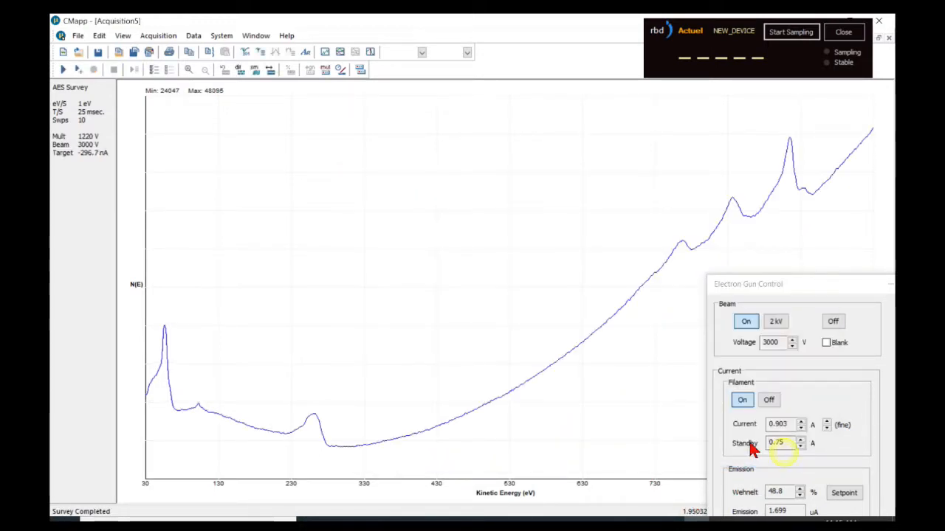
left_click(238, 74)
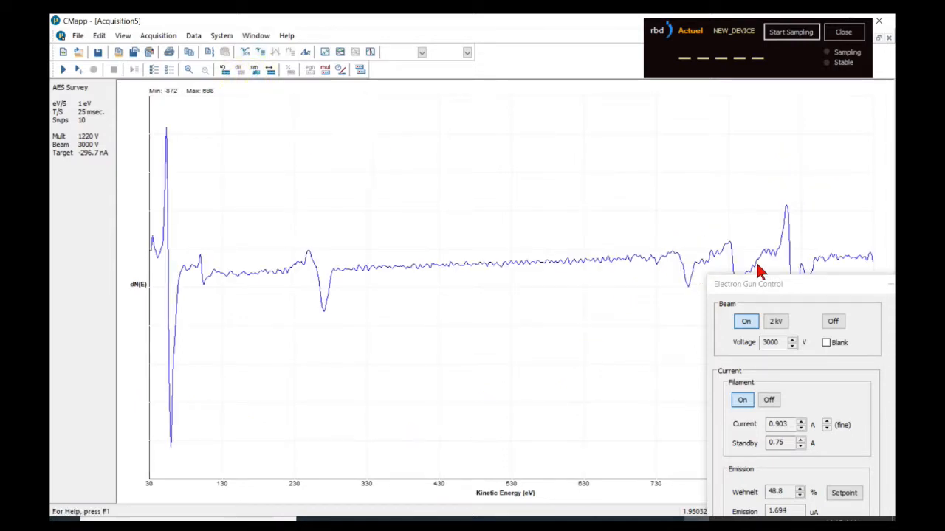
- Label the survey peaks with the element markers Cu1, Cu2, Cu3, Cu4 and C1, keeping the gun control clear of the spectrum
left_click_drag(771, 282, 804, 436)
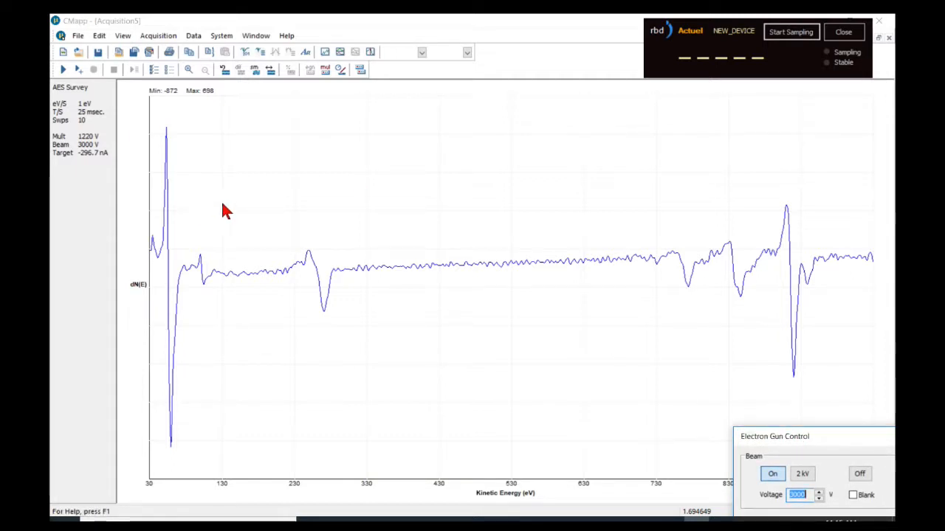
left_click(245, 52)
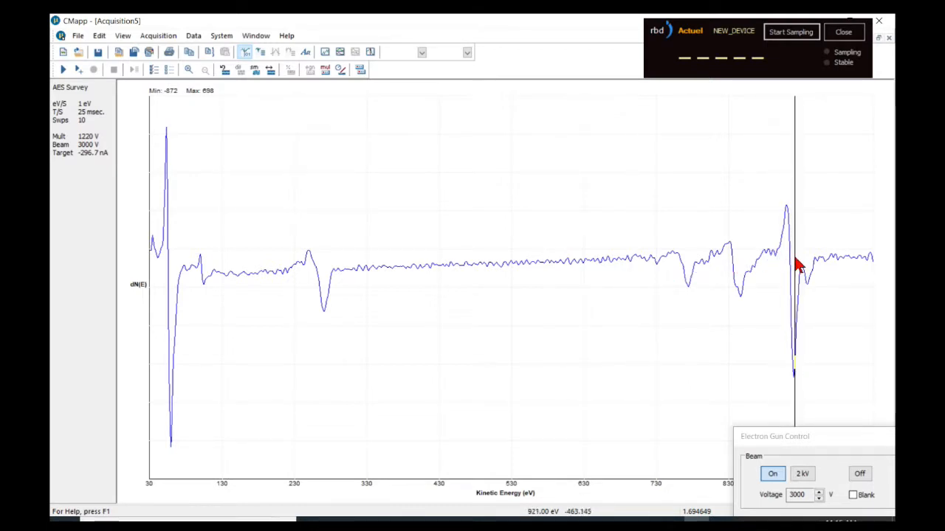
left_click(795, 383)
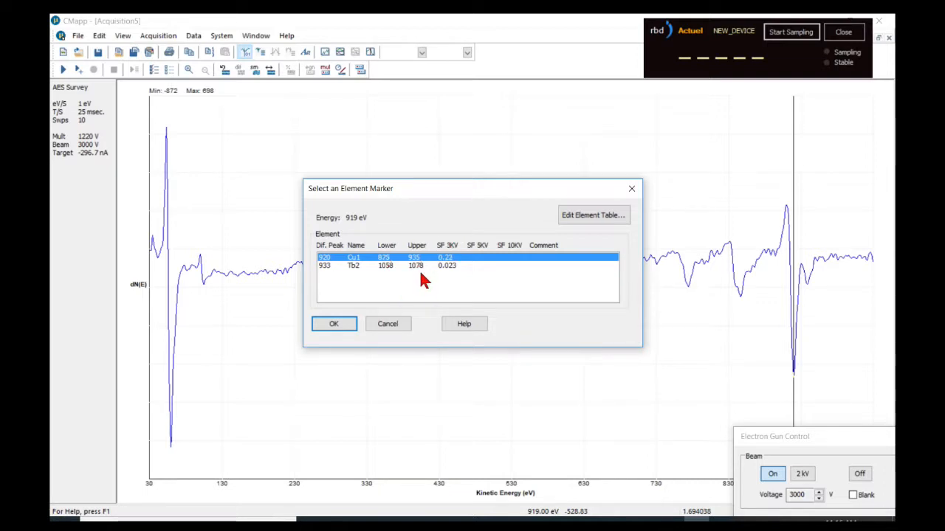
left_click(334, 324)
left_click_drag(329, 322, 324, 322)
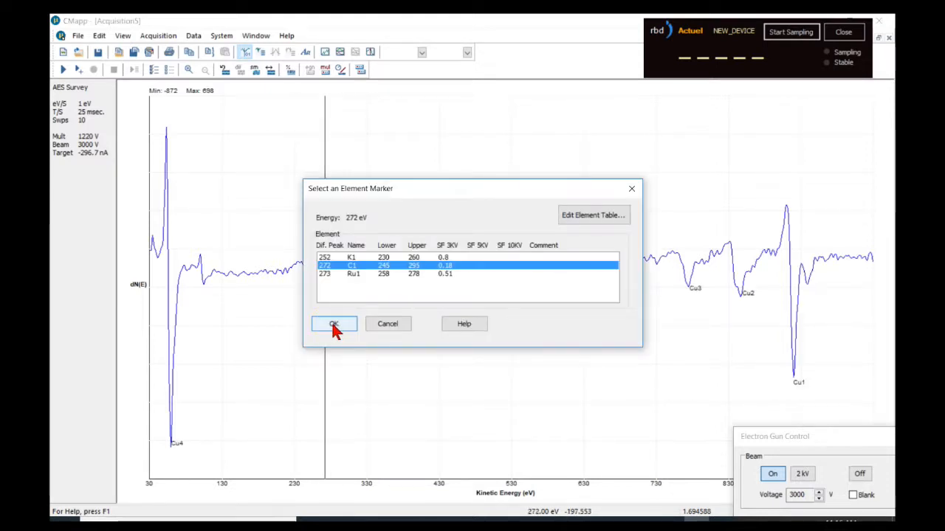
left_click(331, 325)
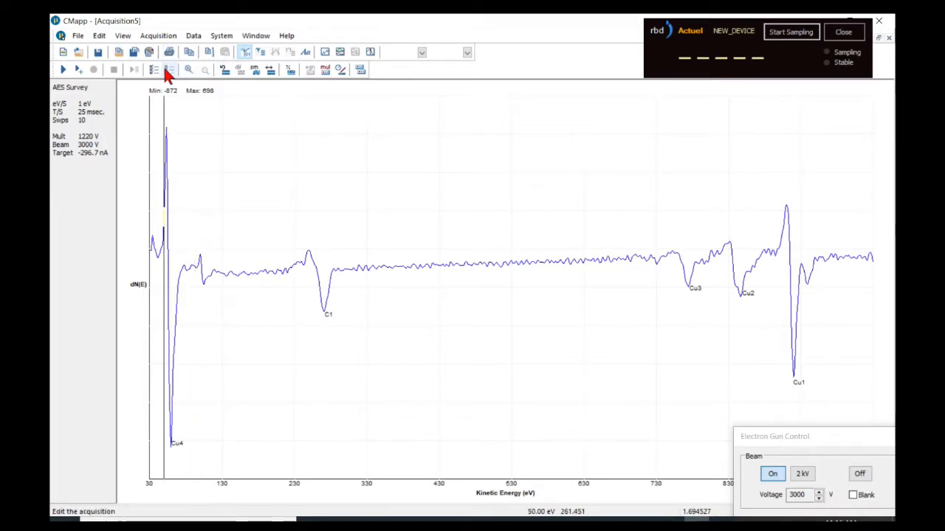
left_click(246, 50)
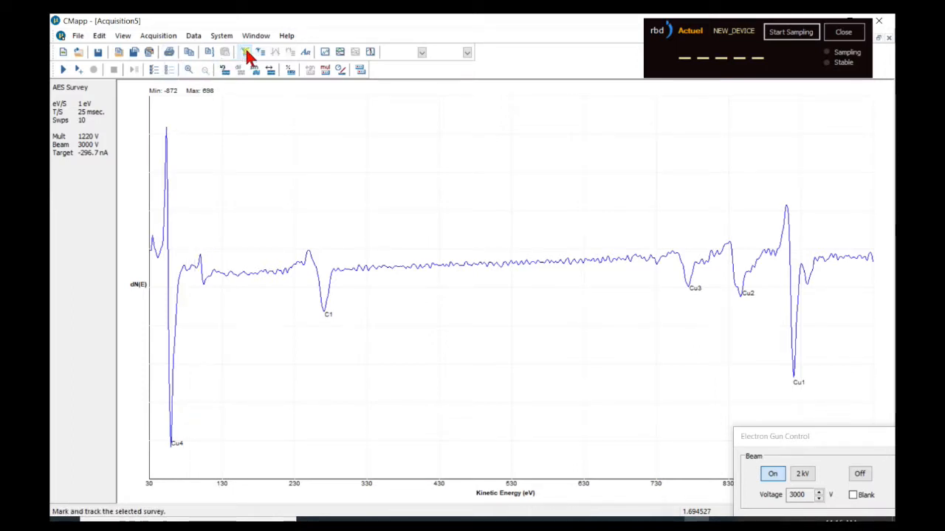
- Calculate the atomic concentrations of the labelled elements and place the results in the empty area above the spectrum
left_click(293, 72)
left_click_drag(205, 126, 613, 145)
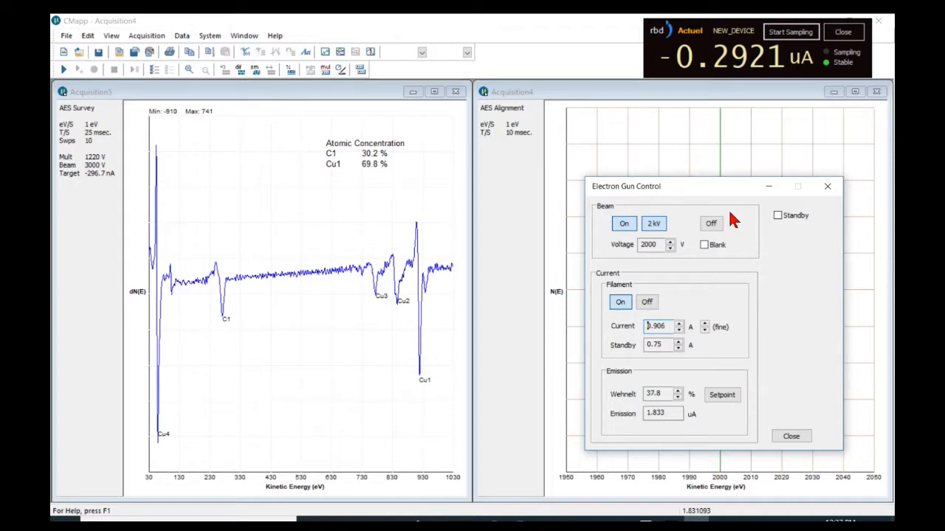
- Acquire the 2 kV elastic peak in the alignment window and skip saving it to a file
left_click_drag(692, 188, 262, 198)
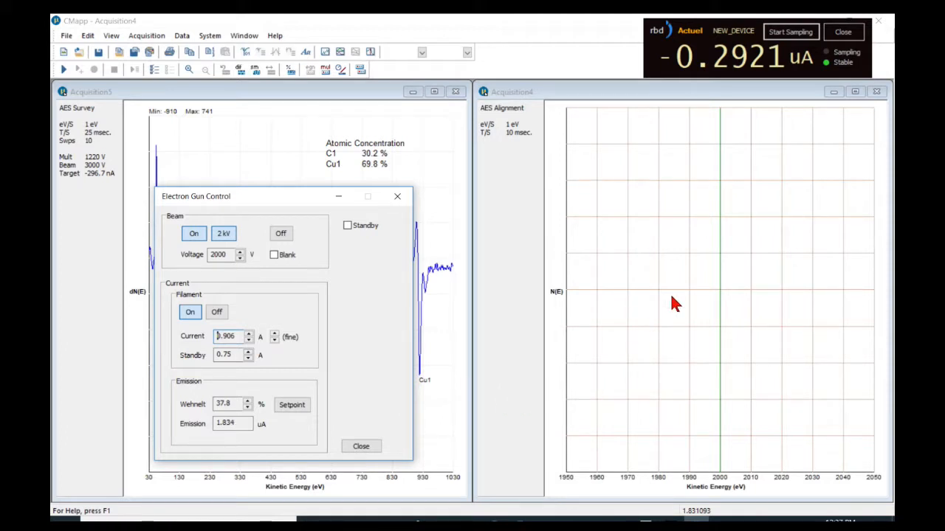
left_click(724, 332)
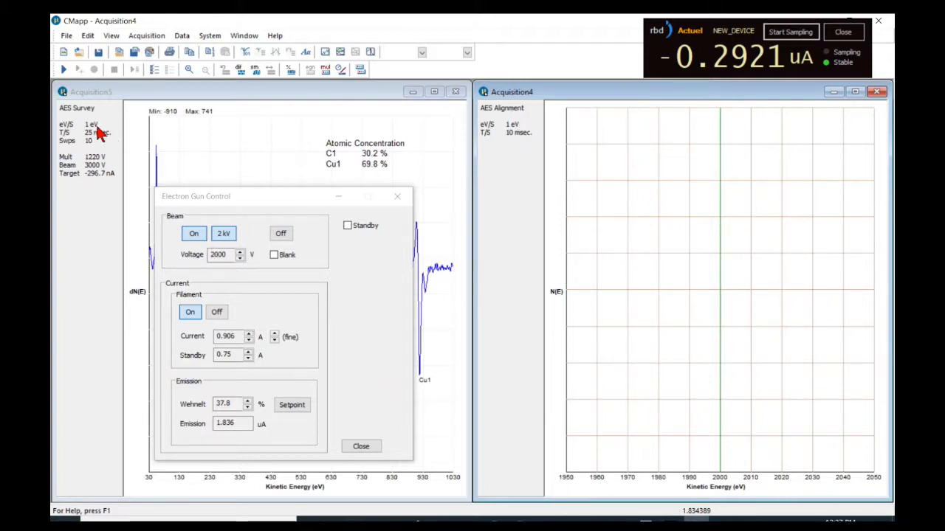
left_click(63, 70)
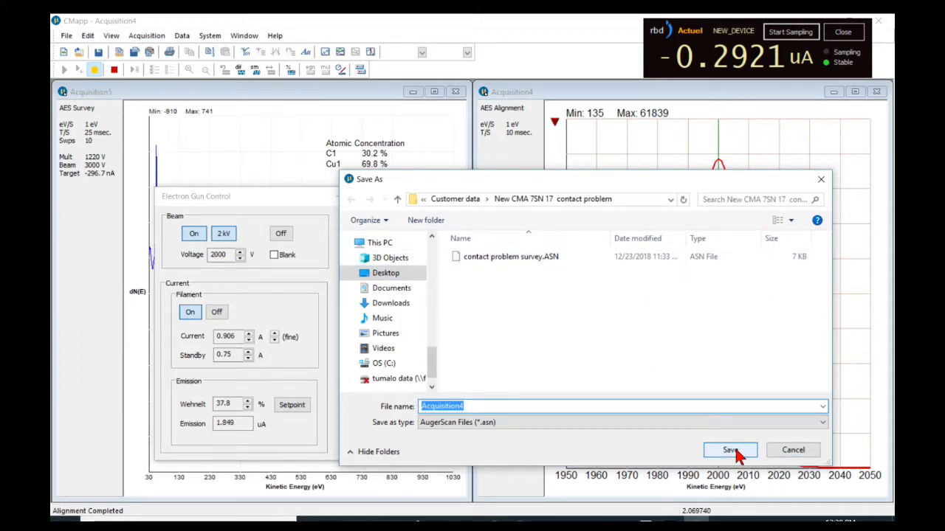
left_click(795, 450)
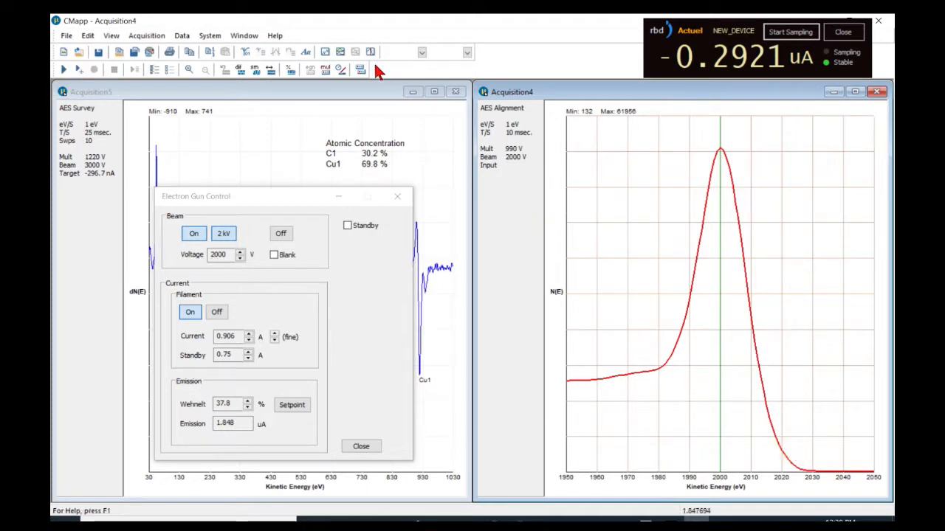
- Turn off the prompt to save after acquiring in the acquisition options
left_click(146, 36)
left_click(167, 220)
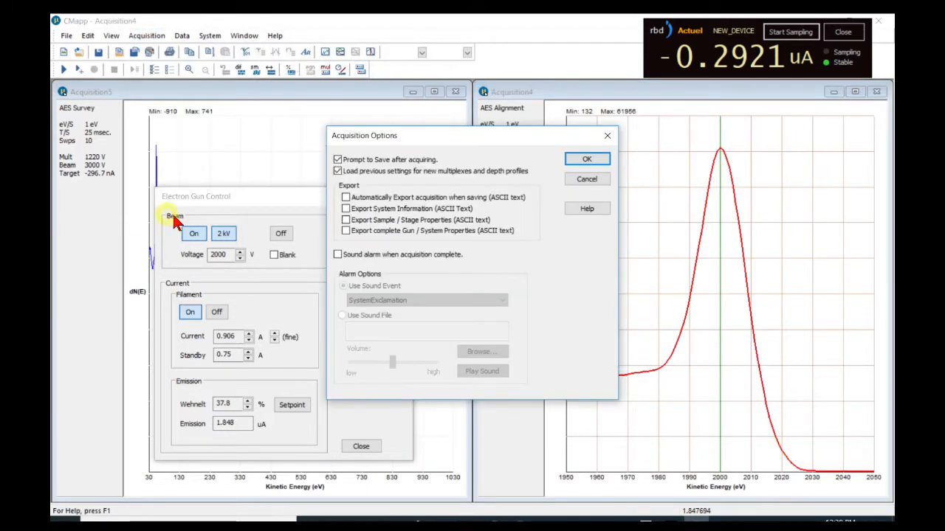
left_click(337, 161)
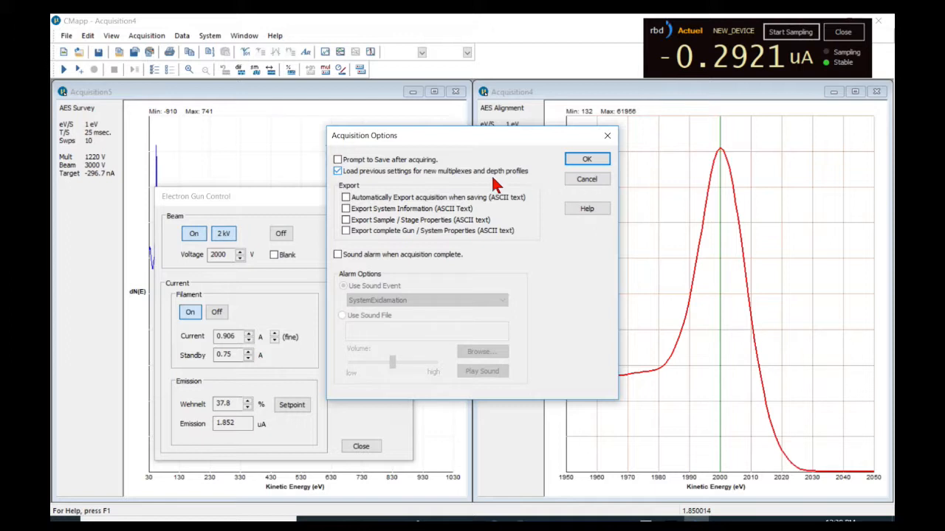
left_click(584, 164)
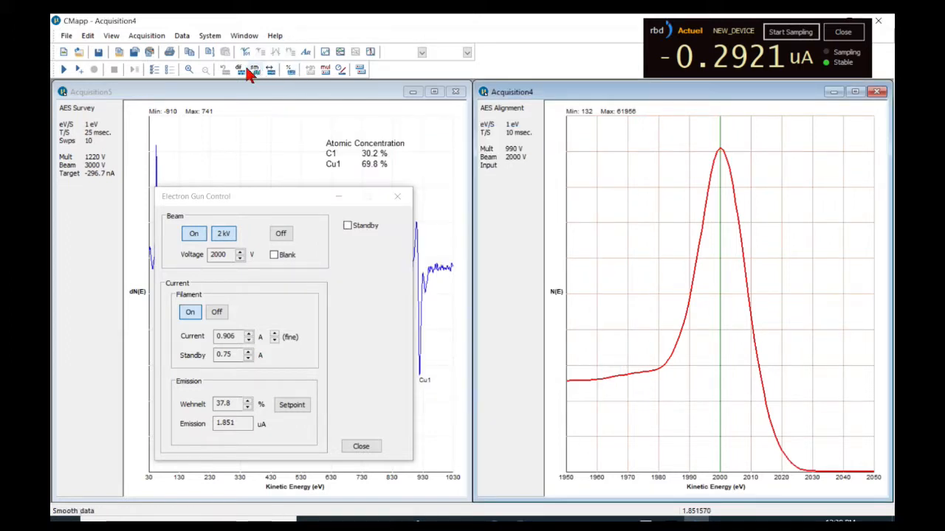
- Differentiate and smooth the elastic peak in the alignment window
left_click(239, 67)
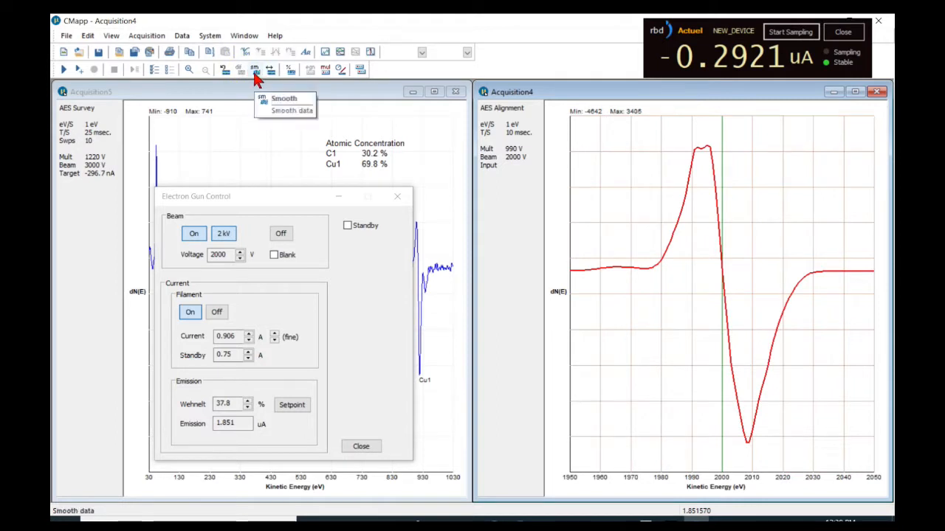
left_click(255, 77)
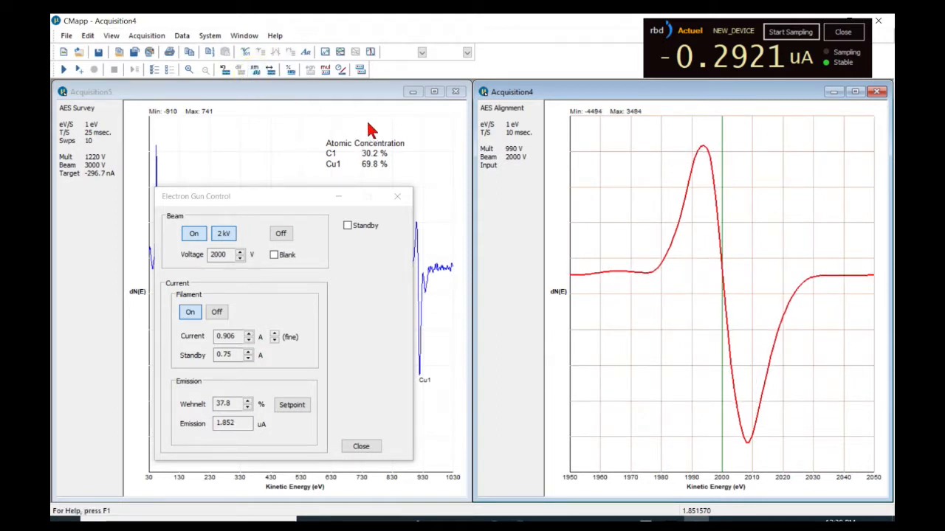
- Sample the target current while setting the filament current to 0.905 A and the beam voltage to 3000 V
left_click_drag(322, 203, 787, 186)
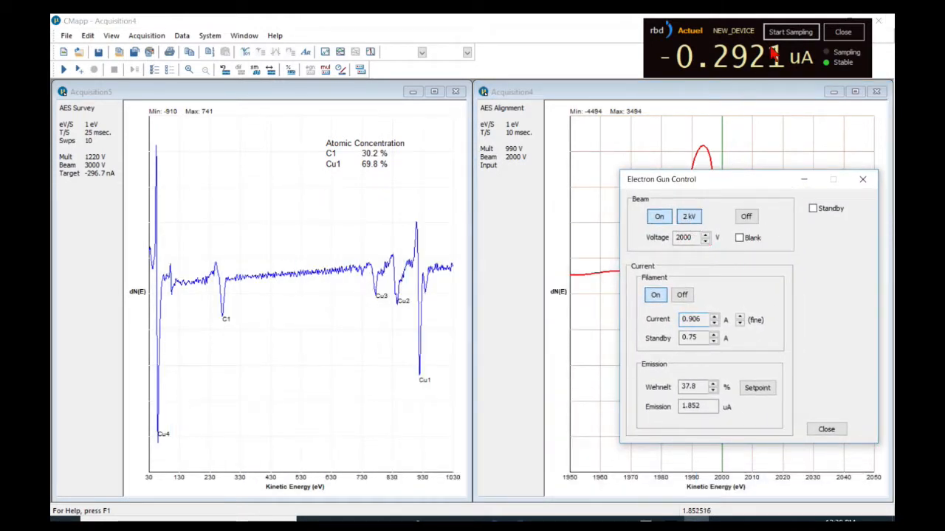
left_click(789, 31)
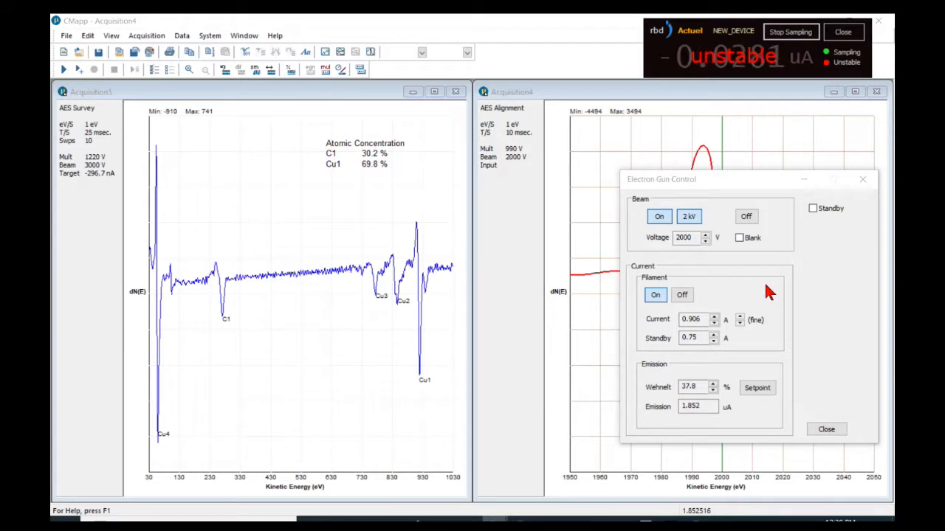
left_click(740, 323)
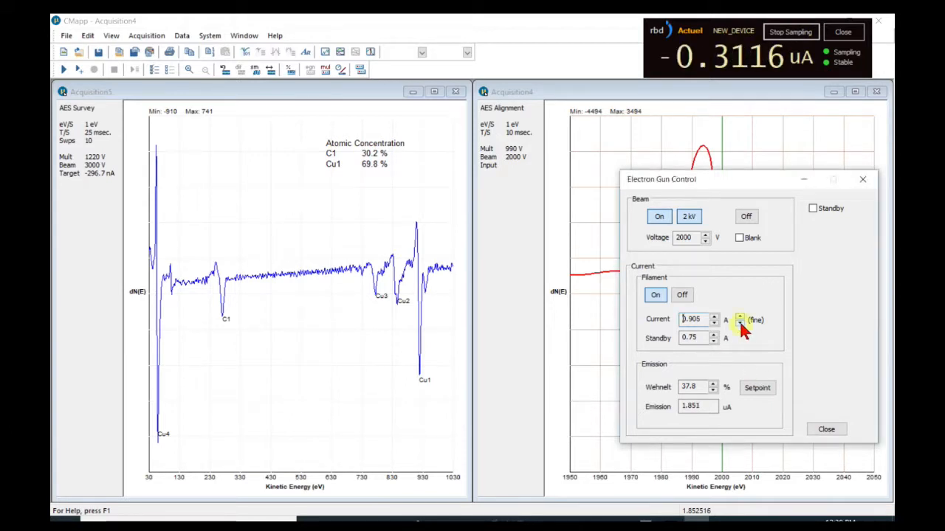
left_click(706, 235)
left_click_drag(705, 236, 705, 236)
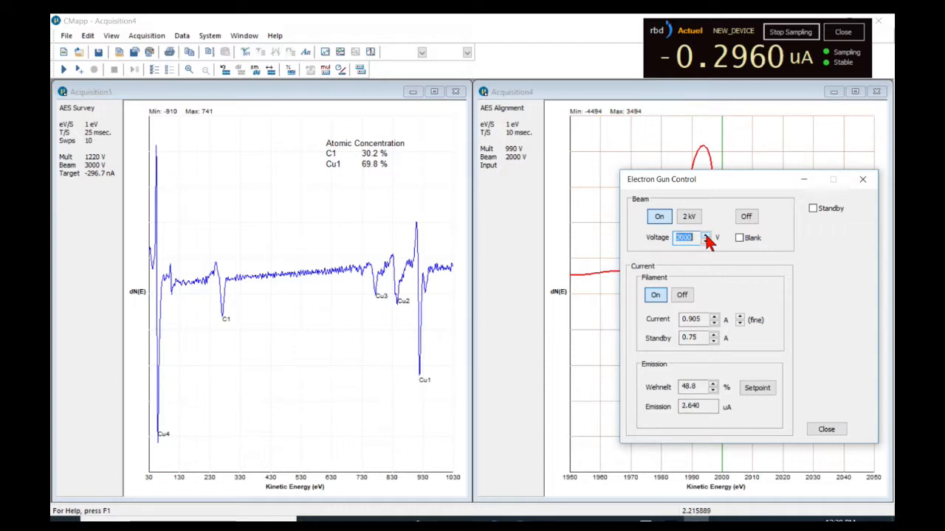
- Stop the picoammeter sampling and start a new survey with the existing survey settings
left_click(794, 35)
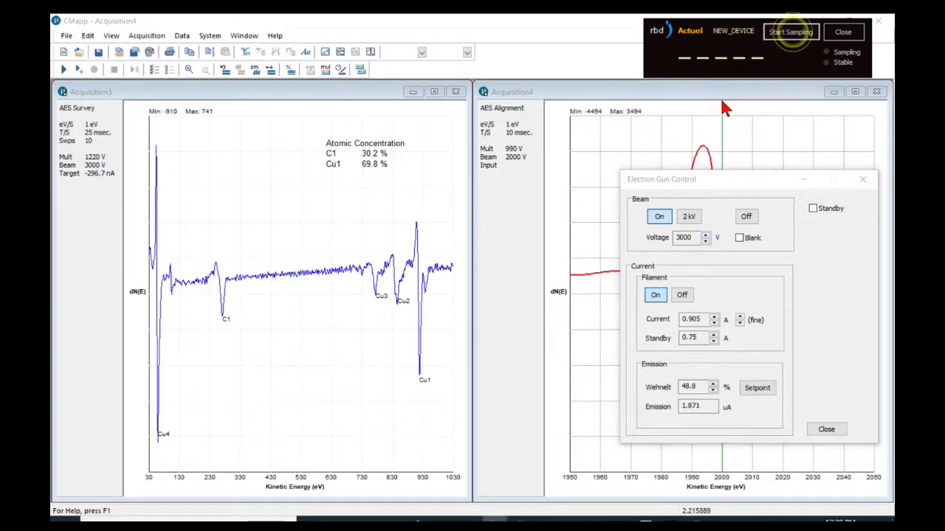
left_click(339, 68)
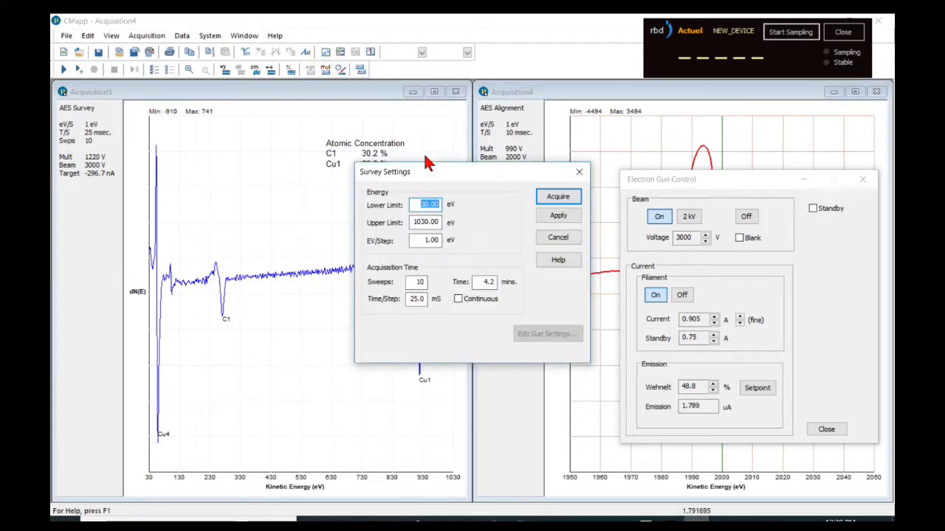
left_click(559, 198)
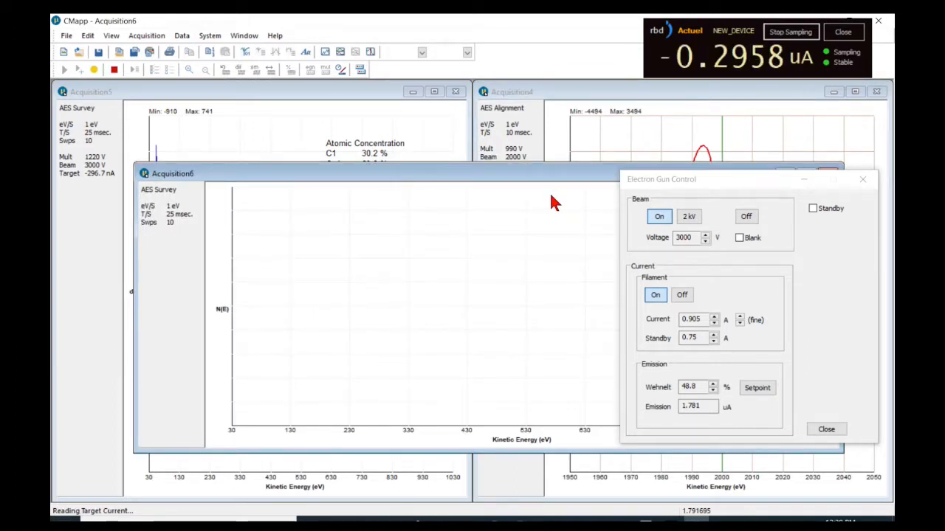
- Minimize the alignment window and tile the two survey windows side by side, moving the gun control off the new survey
left_click(833, 91)
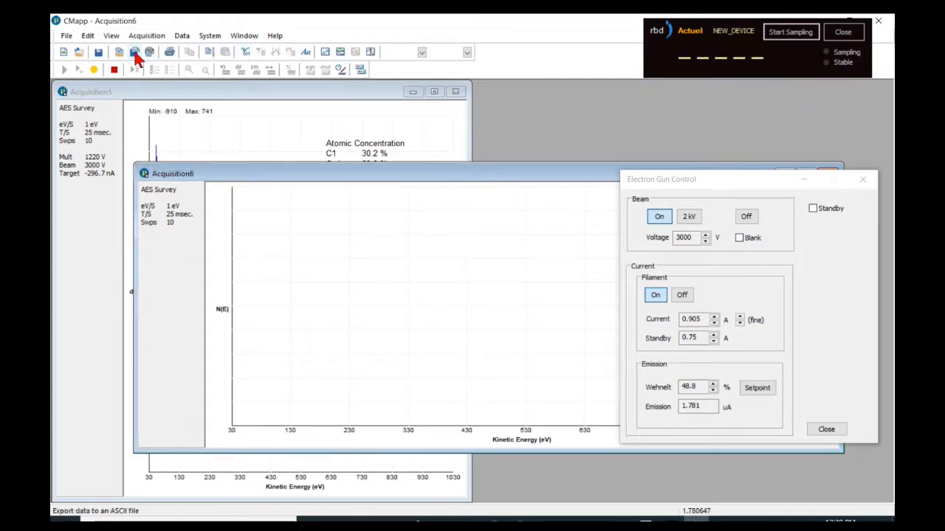
left_click(111, 39)
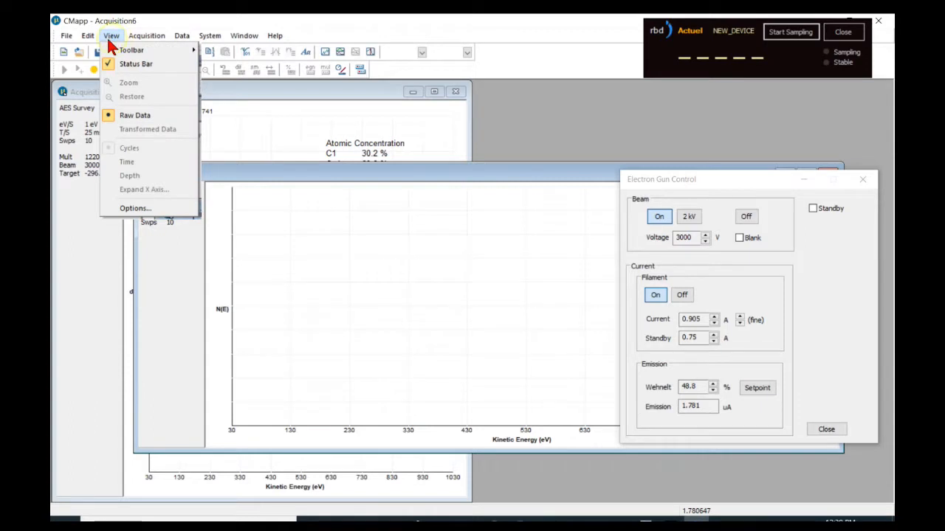
mouse_move(251, 43)
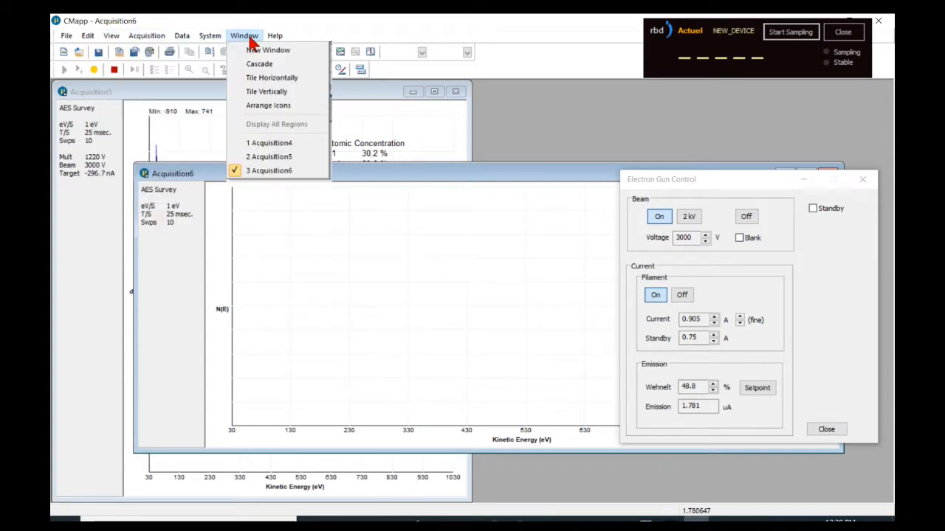
left_click(270, 77)
left_click_drag(727, 181, 714, 139)
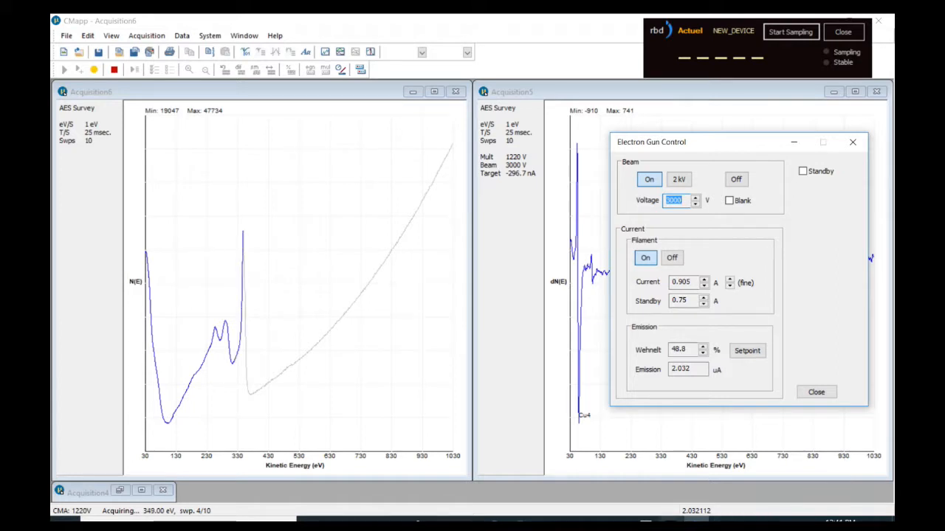
- Maximize the silver survey and move the electron gun control away from its spectrum
mouse_move(671, 521)
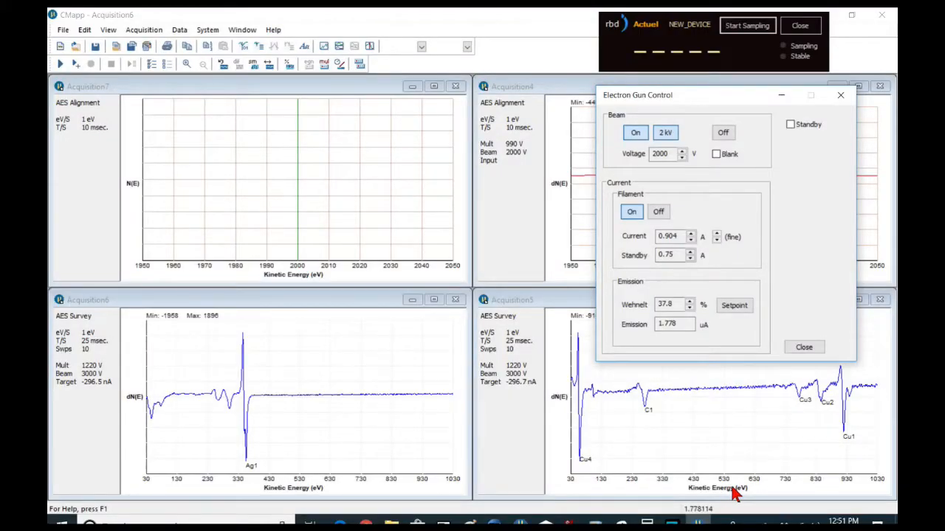
right_click(632, 472)
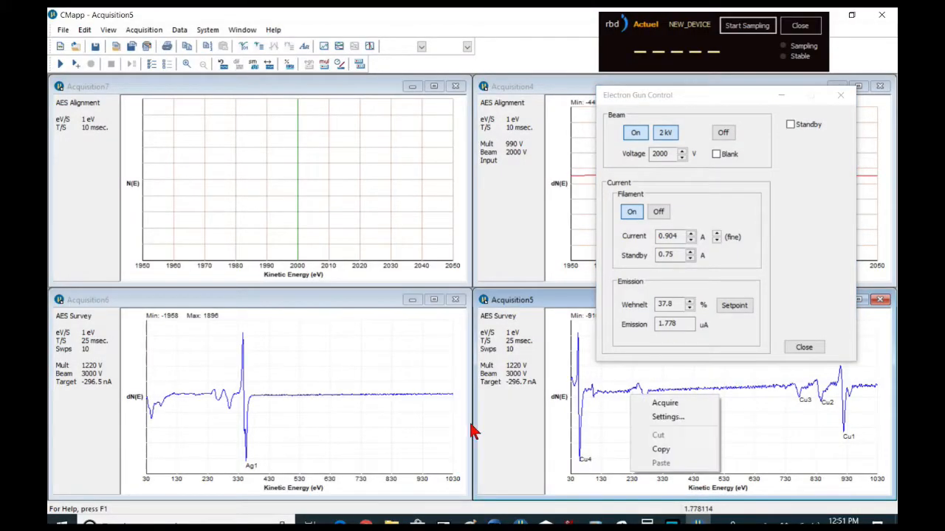
left_click(436, 301)
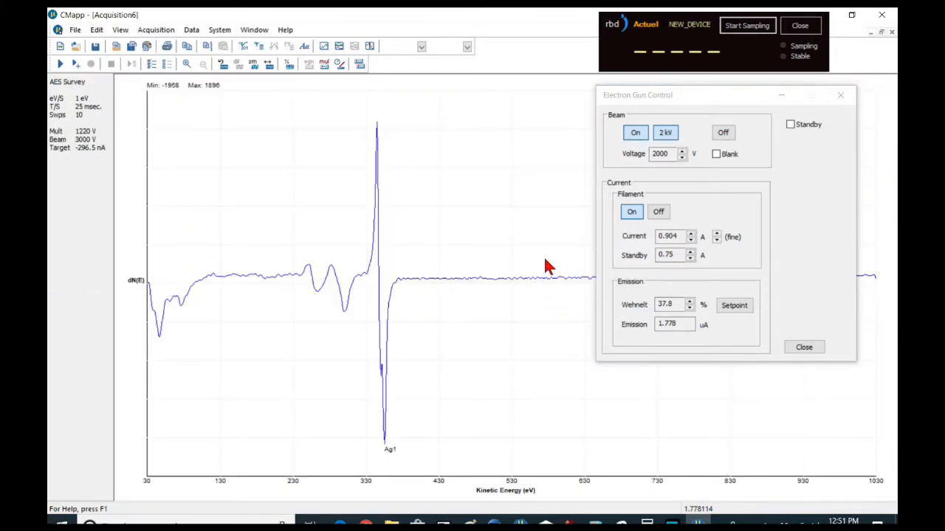
left_click_drag(689, 96, 764, 351)
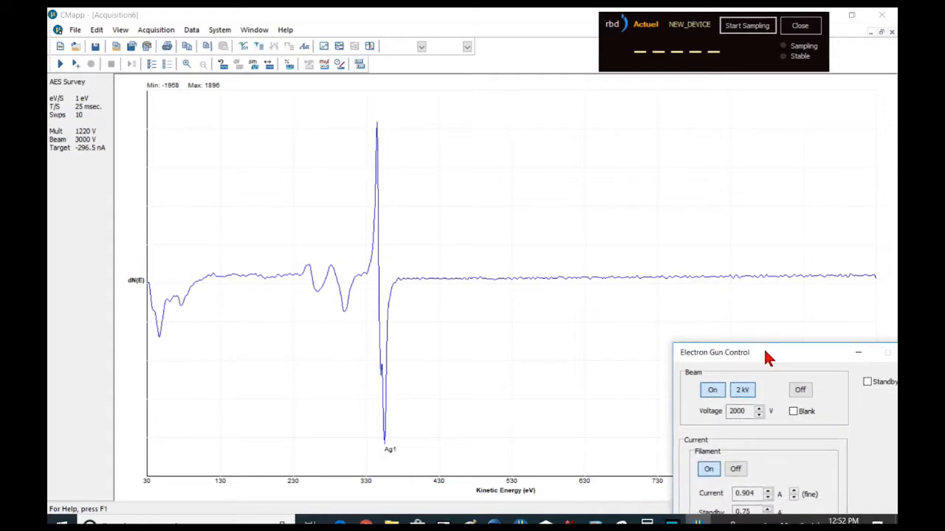
- Check the energy of the main silver peak with the tracking marker and compare it with the Ag1 element entry without adding a marker
left_click(244, 46)
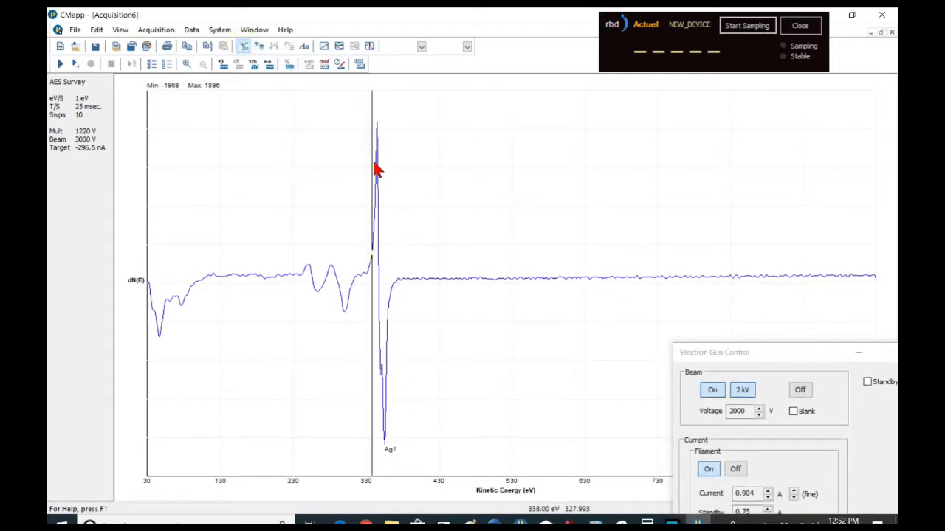
left_click(475, 447)
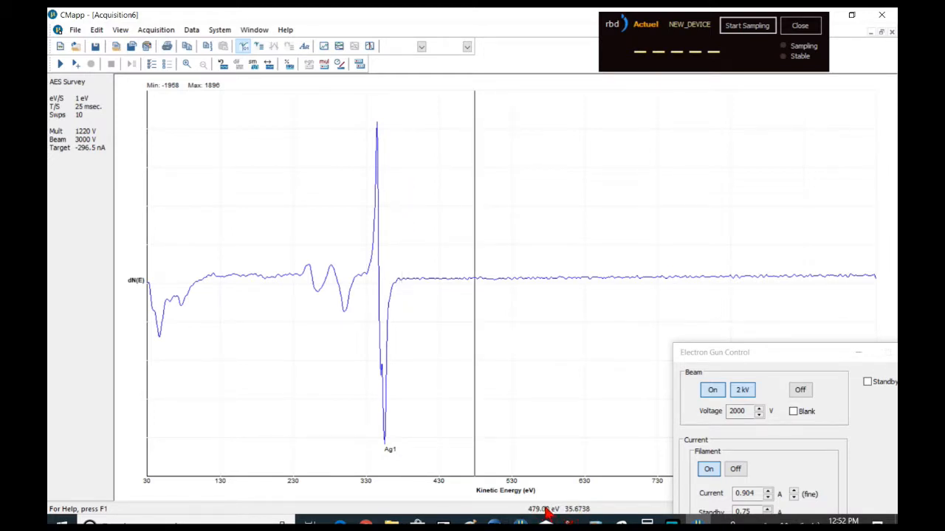
double_click(385, 406)
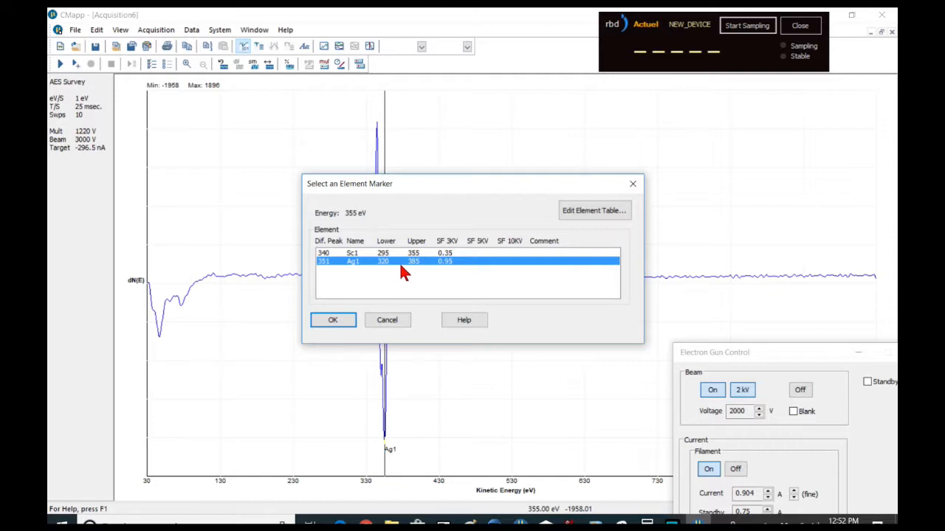
left_click(387, 321)
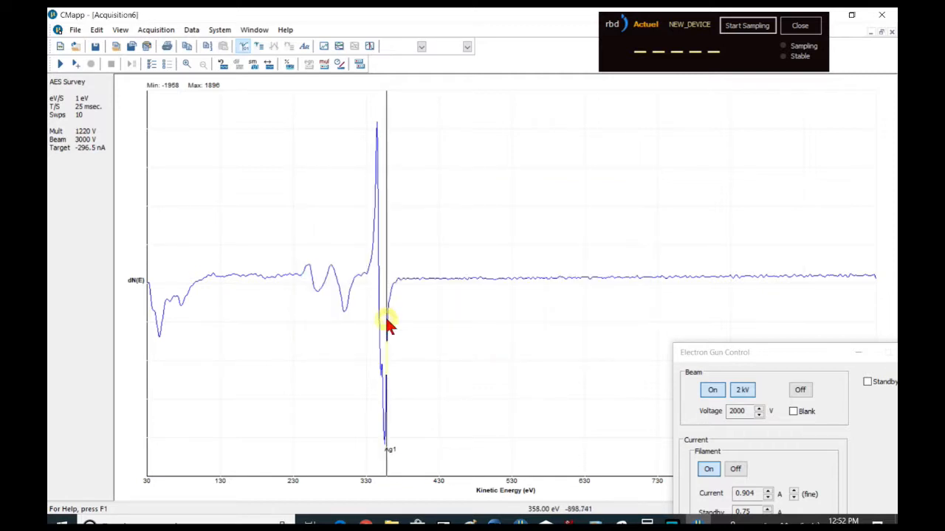
- Turn off peak tracking on the silver survey and open the Ag1 record in the element table
left_click(218, 84)
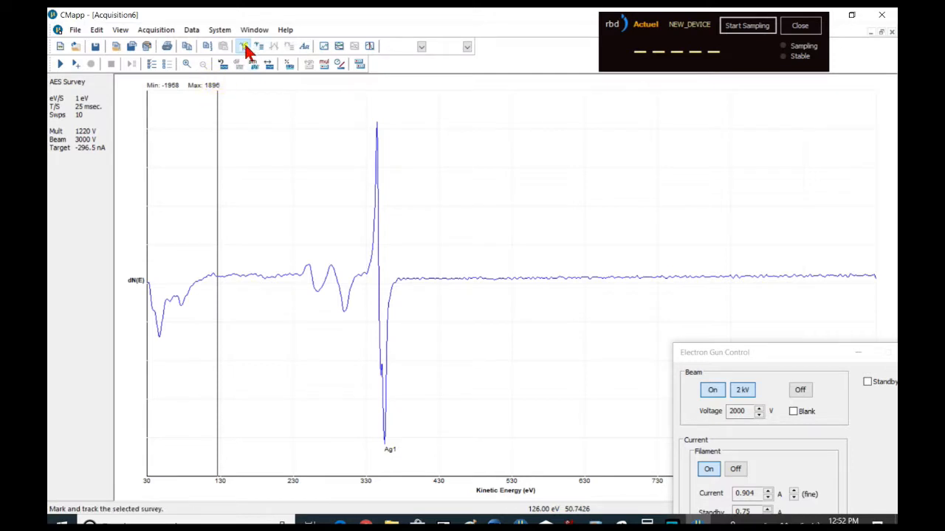
left_click(246, 51)
left_click(96, 28)
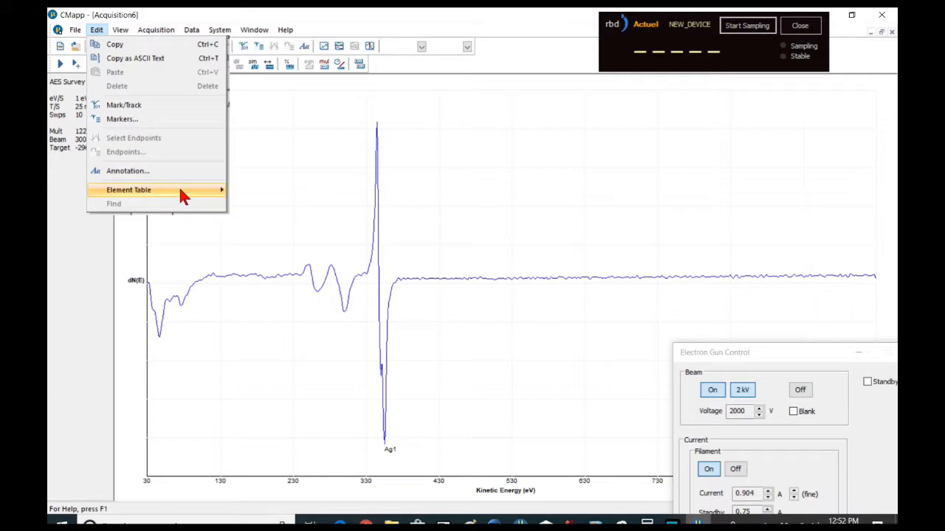
mouse_move(178, 190)
left_click(255, 192)
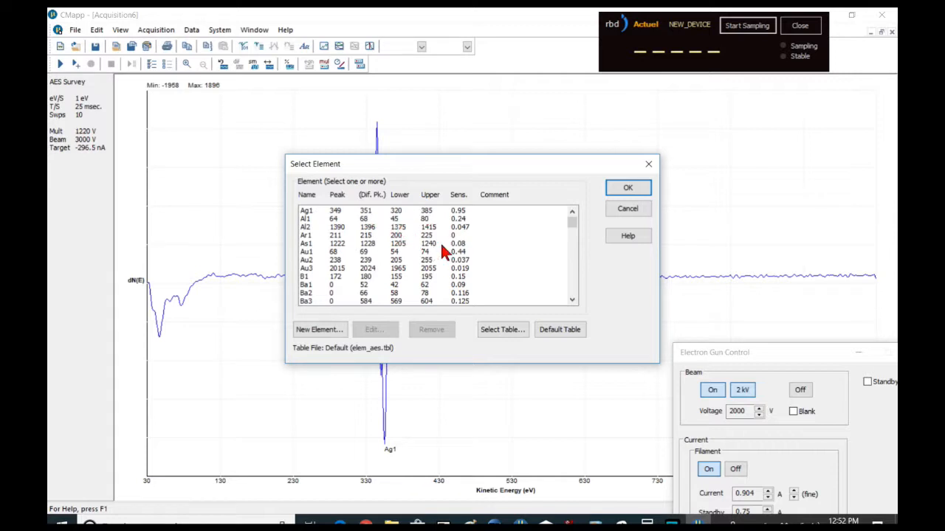
left_click(324, 212)
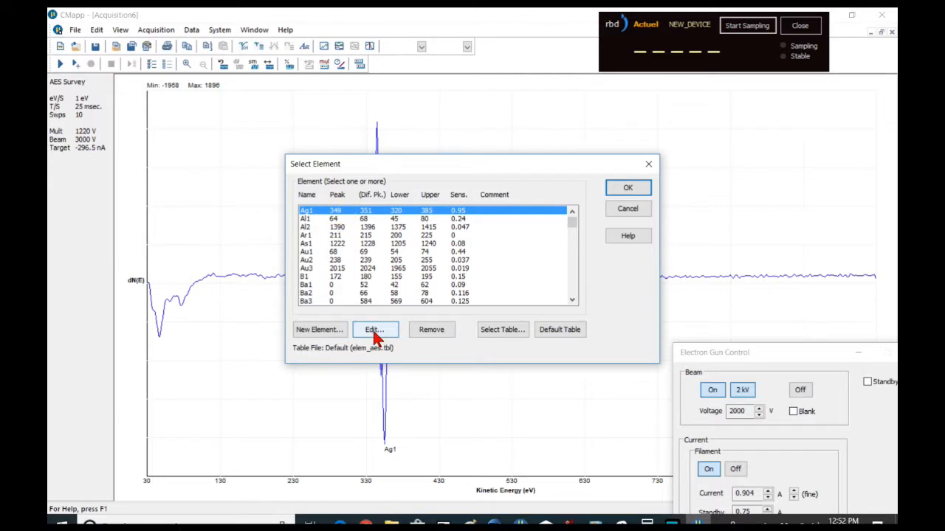
left_click(371, 330)
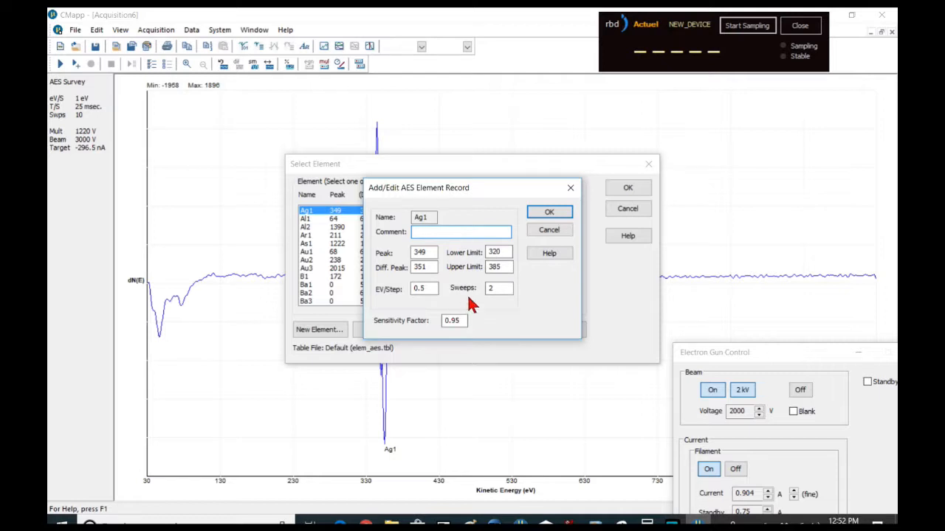
- Check the sensitivity factor in the Ag1 record and leave the element table without saving changes
left_click(459, 320)
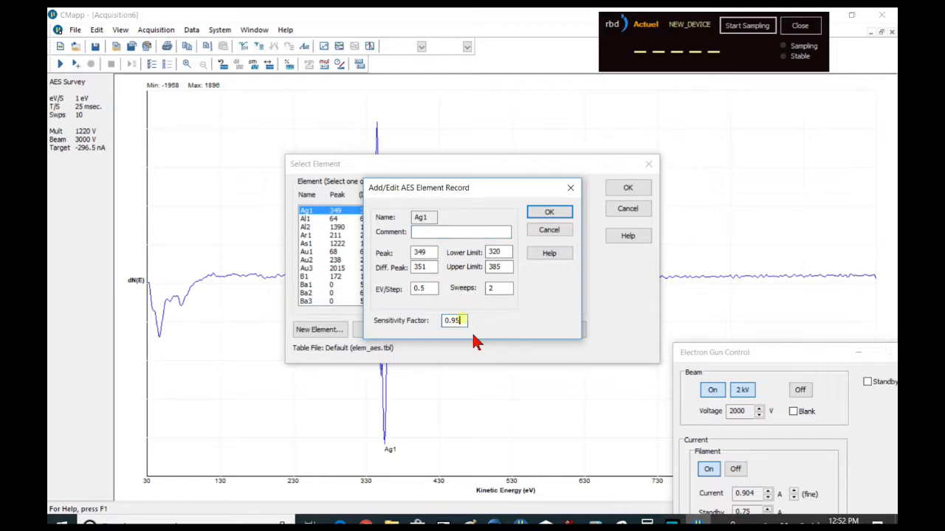
left_click(551, 213)
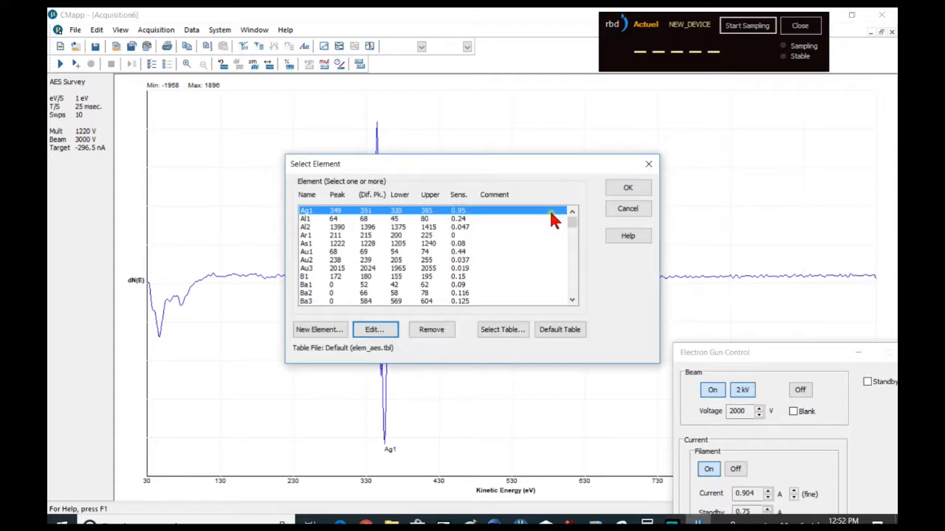
left_click(636, 189)
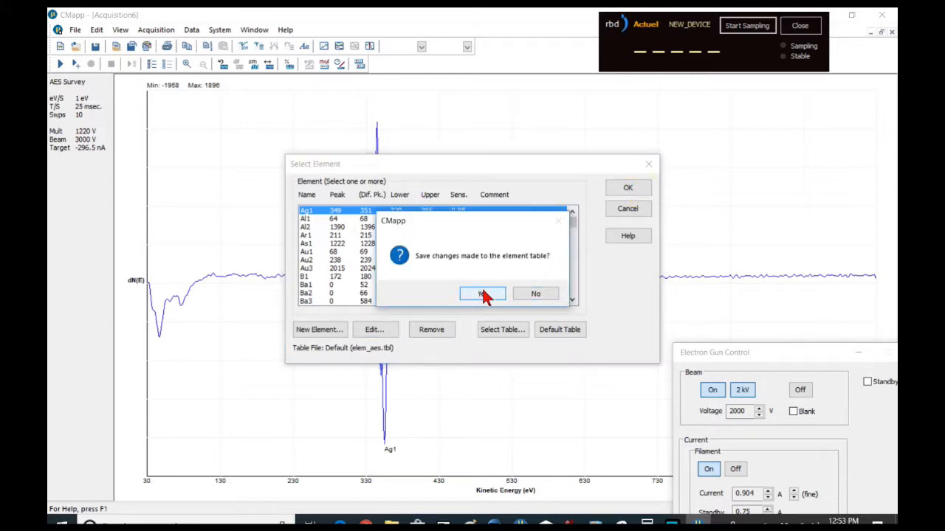
left_click(533, 297)
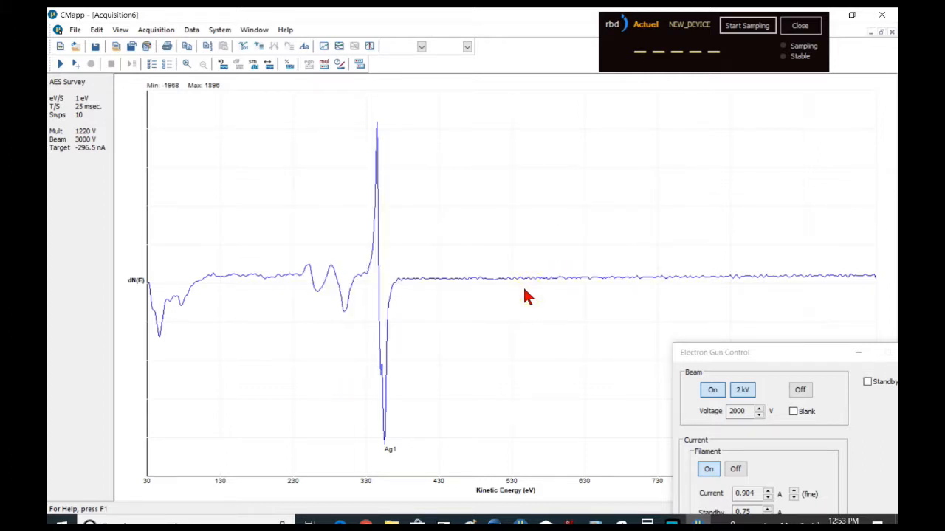
- Tile all acquisition windows vertically, and run and stop an alignment in the empty alignment window to check the 2 kV elastic peak
left_click(253, 31)
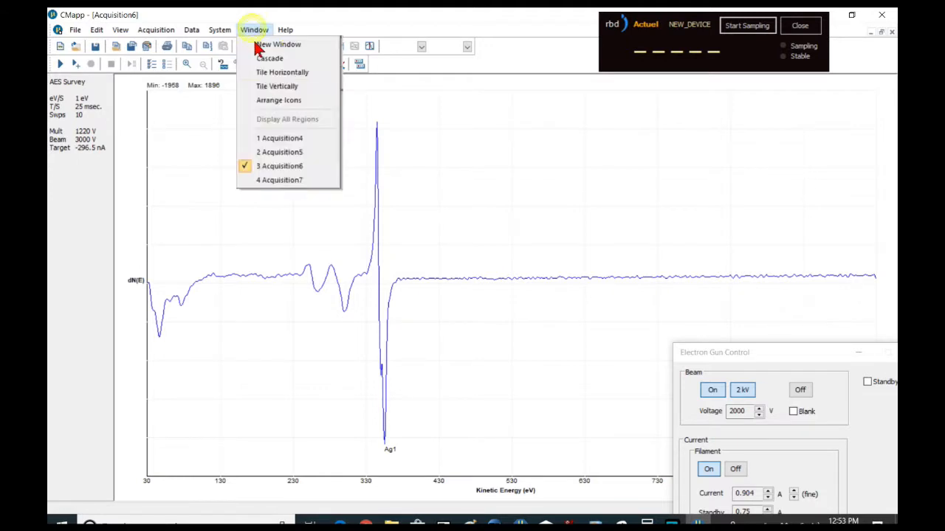
left_click(291, 86)
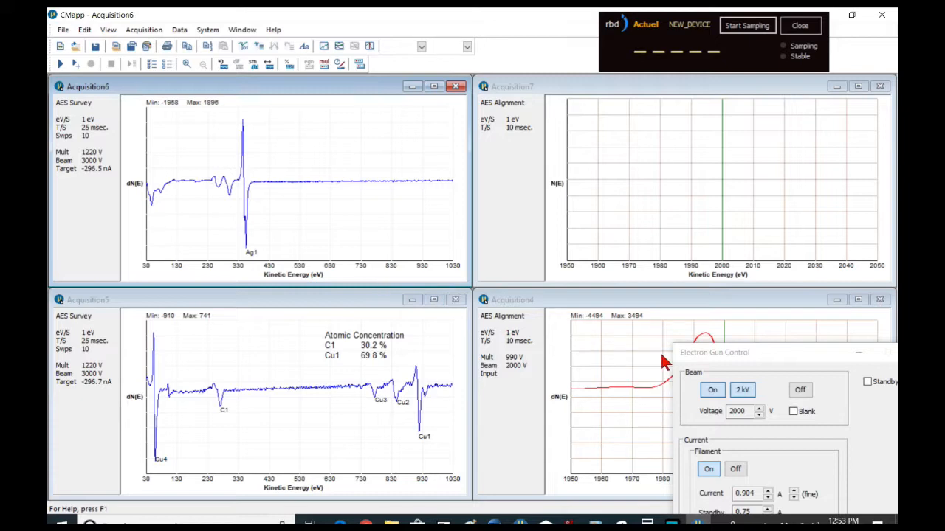
left_click(578, 89)
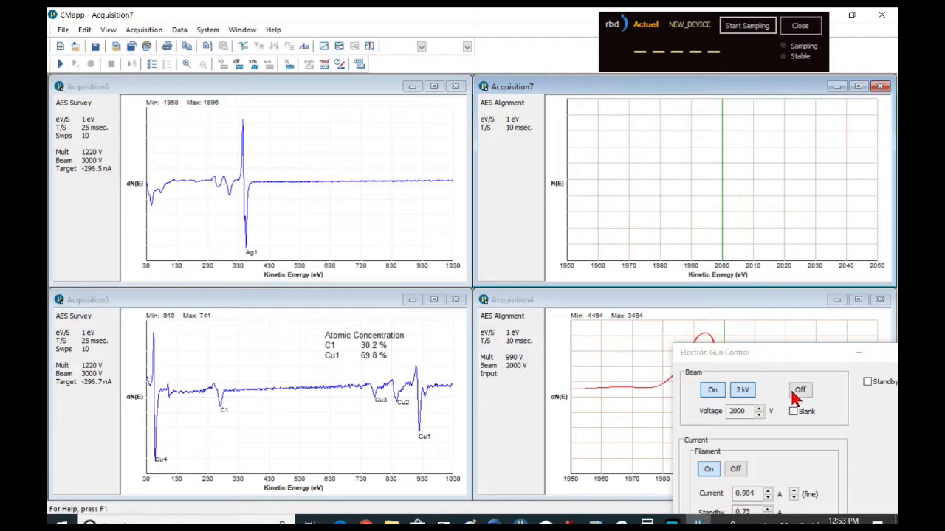
left_click(61, 65)
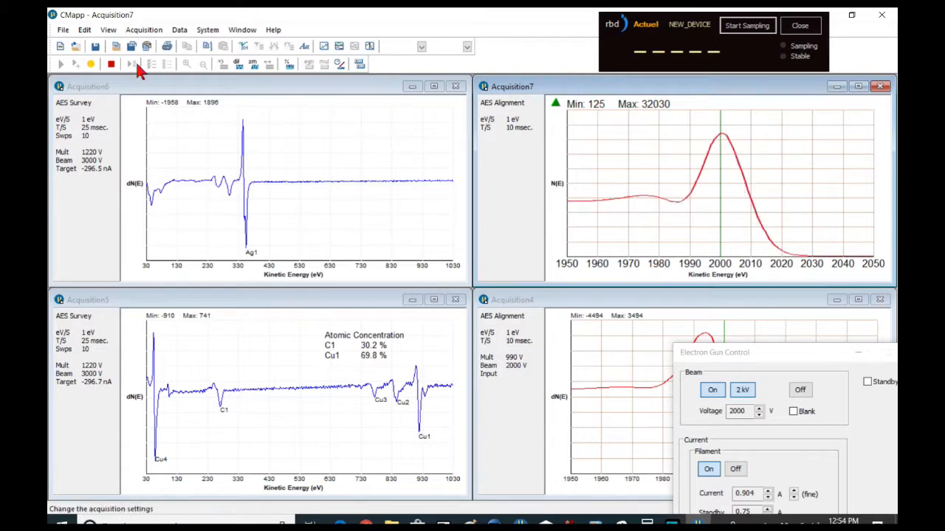
left_click(117, 62)
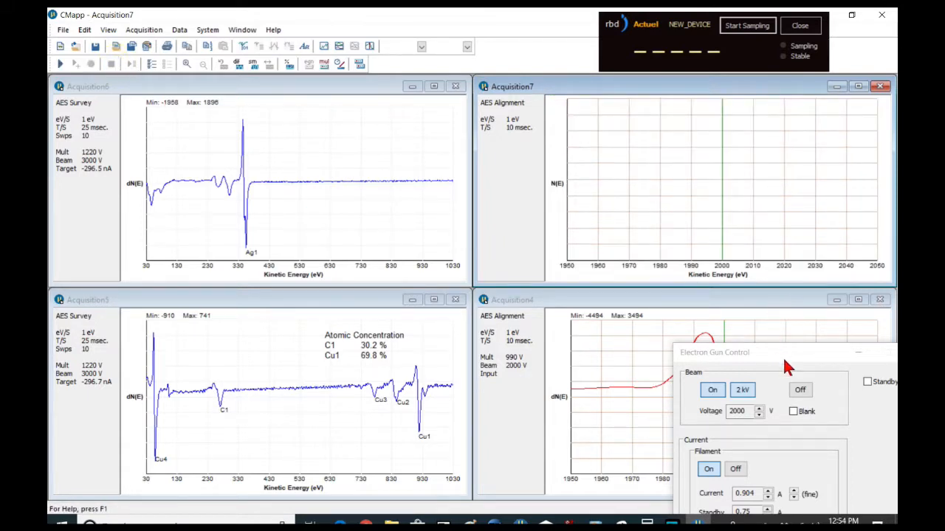
- Set the electron gun's beam voltage to 3000 V and close the cleared alignment window beside the silver survey
left_click_drag(781, 357, 733, 271)
left_click(712, 321)
left_click(713, 321)
left_click(713, 323)
left_click_drag(717, 268, 746, 343)
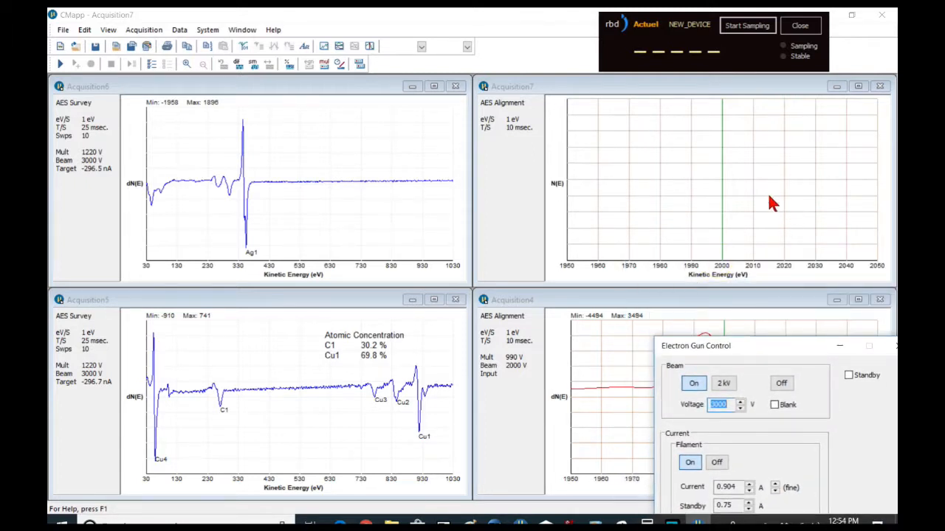
left_click(879, 86)
left_click(480, 294)
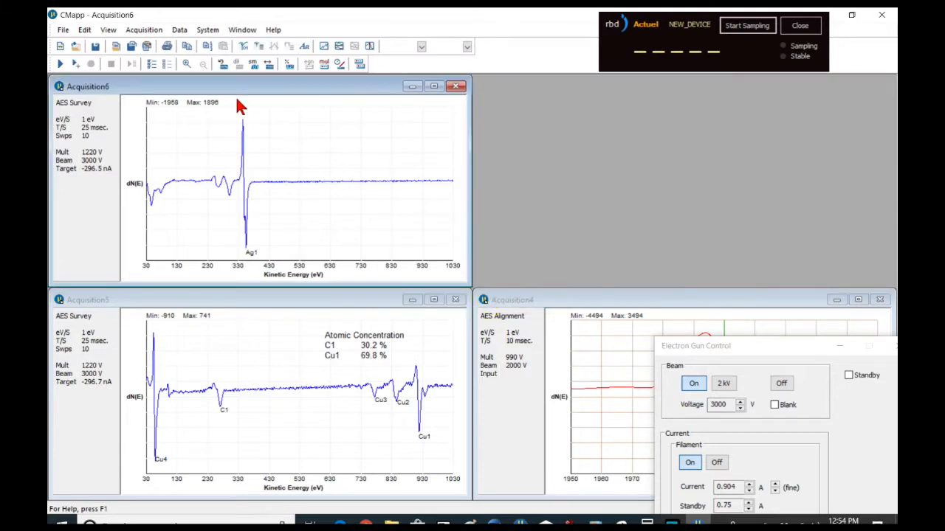
- Start a new survey acquisition with the number of sweeps set to 5
left_click(324, 46)
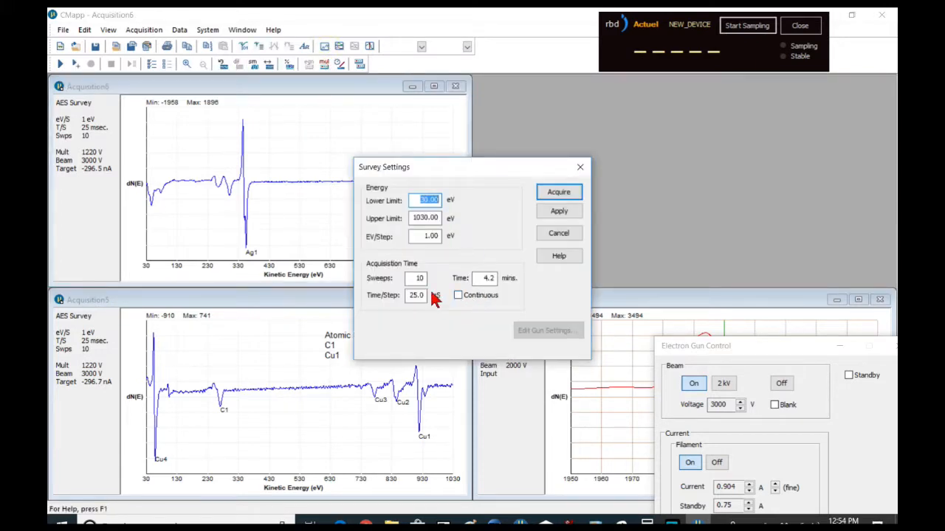
double_click(417, 278)
type("5")
left_click(566, 195)
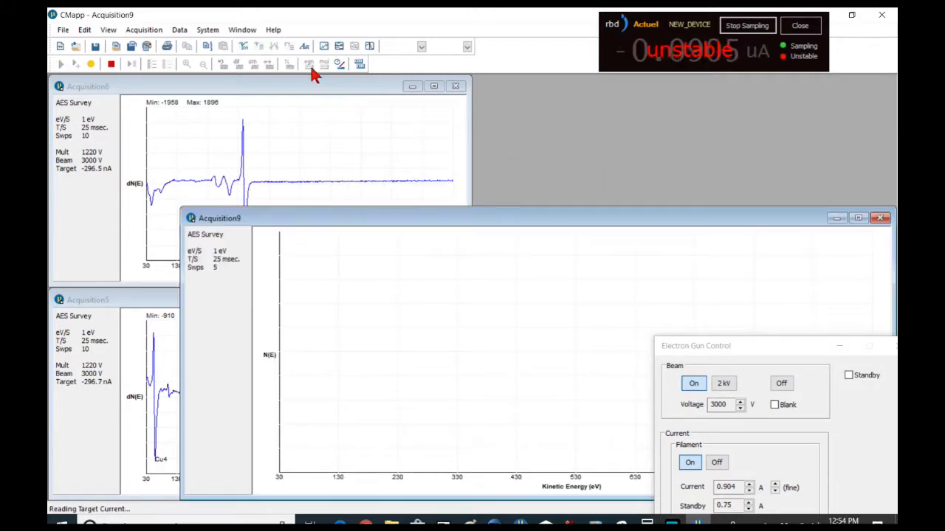
- Tile the acquisition windows horizontally and maximize the Acquisition9 survey
left_click(241, 29)
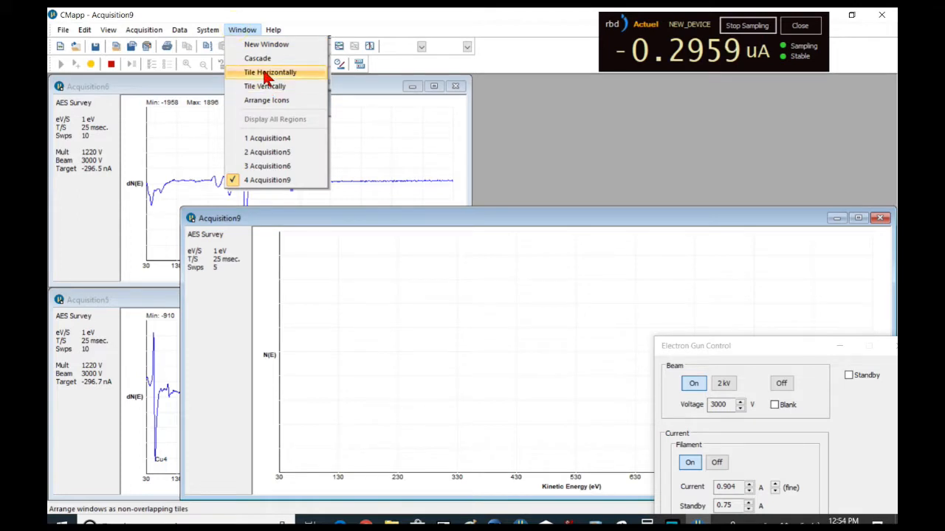
left_click(264, 75)
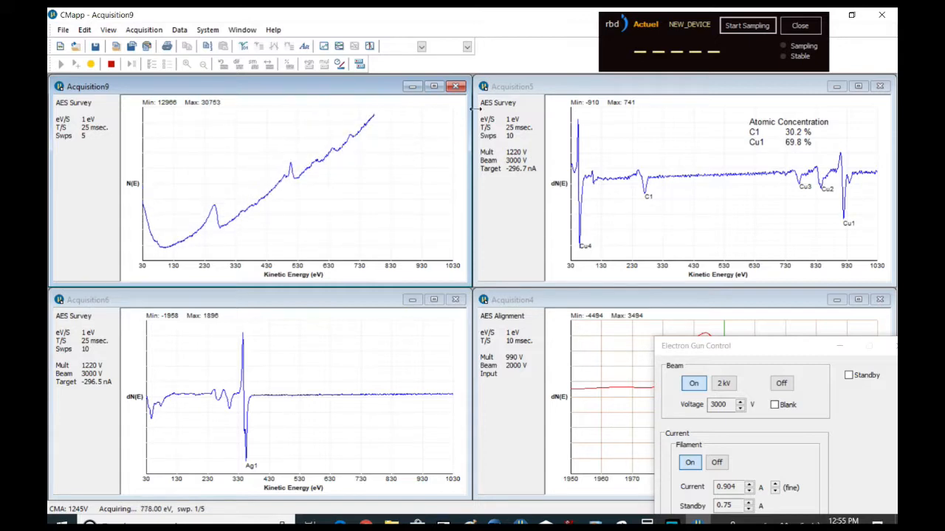
left_click(434, 87)
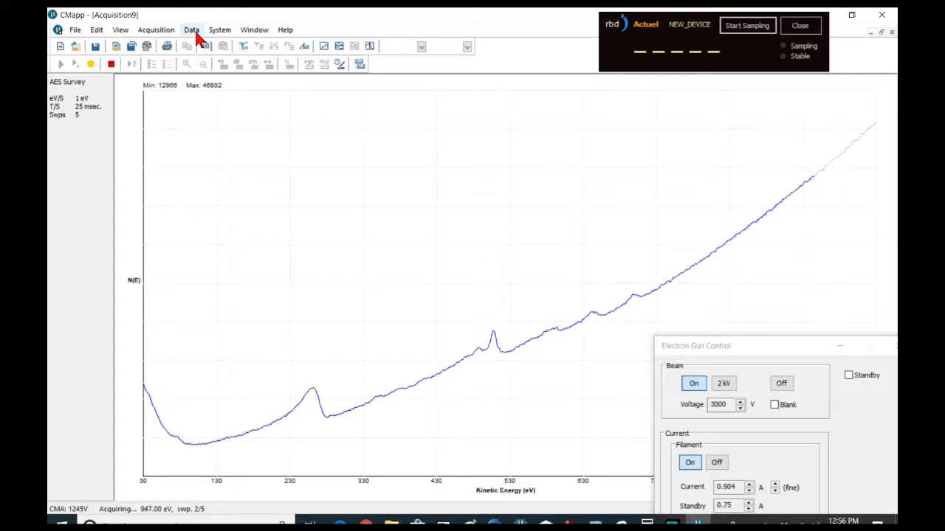
- Enable the Display Marker Dialog While Tracking data option and track across the survey spectrum to view candidate elements
left_click(243, 46)
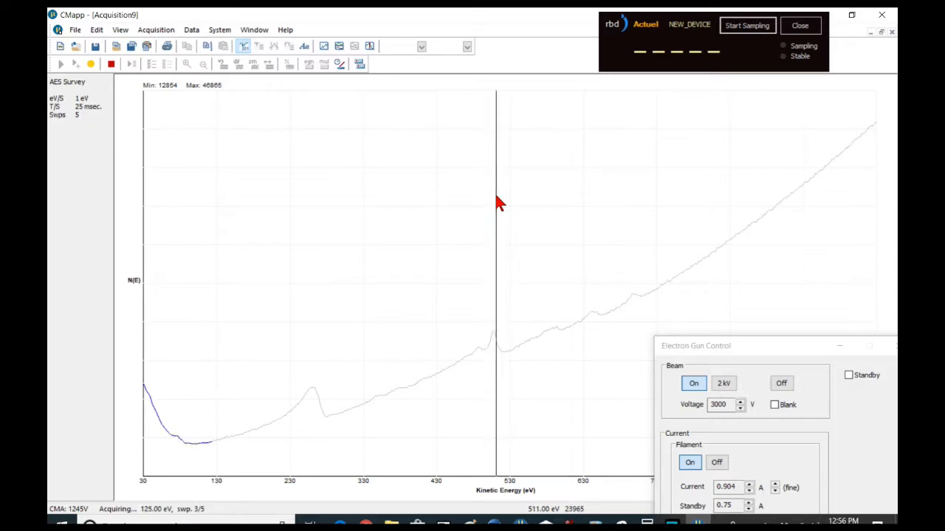
left_click(246, 46)
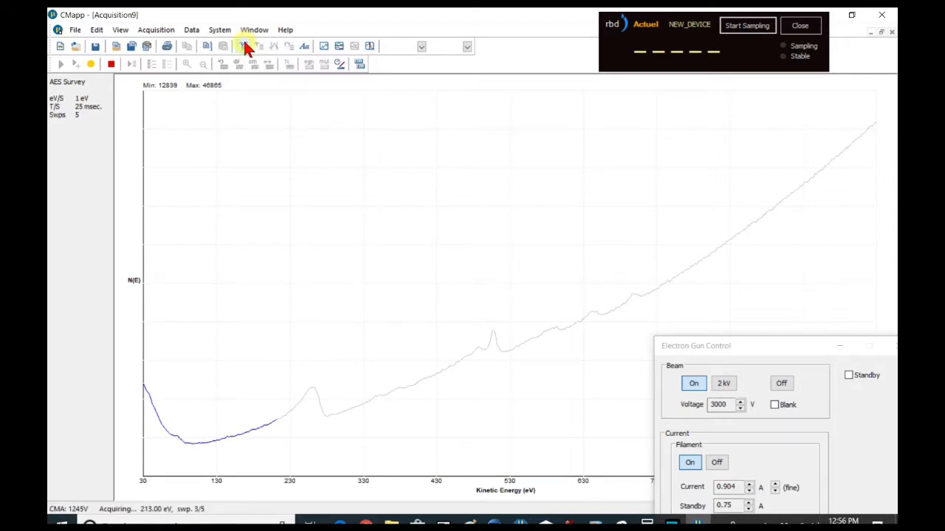
left_click(194, 31)
left_click(235, 145)
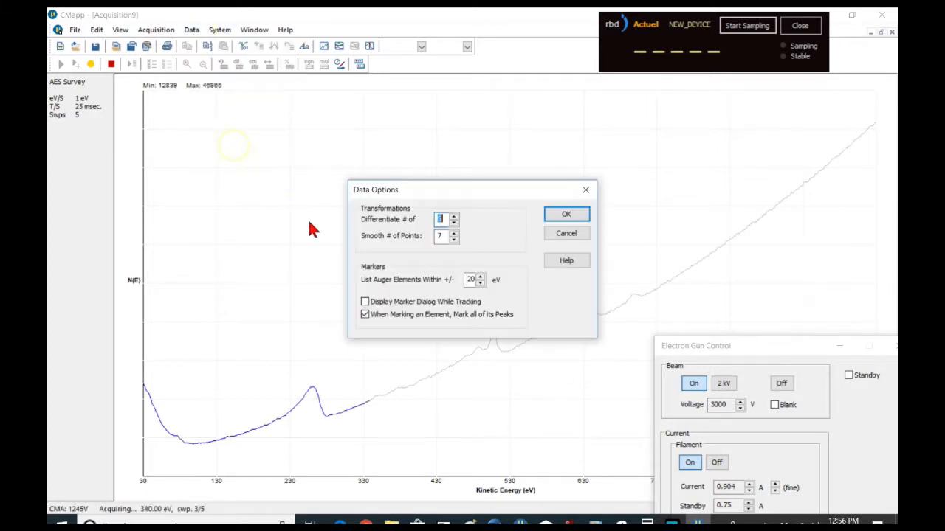
left_click(364, 302)
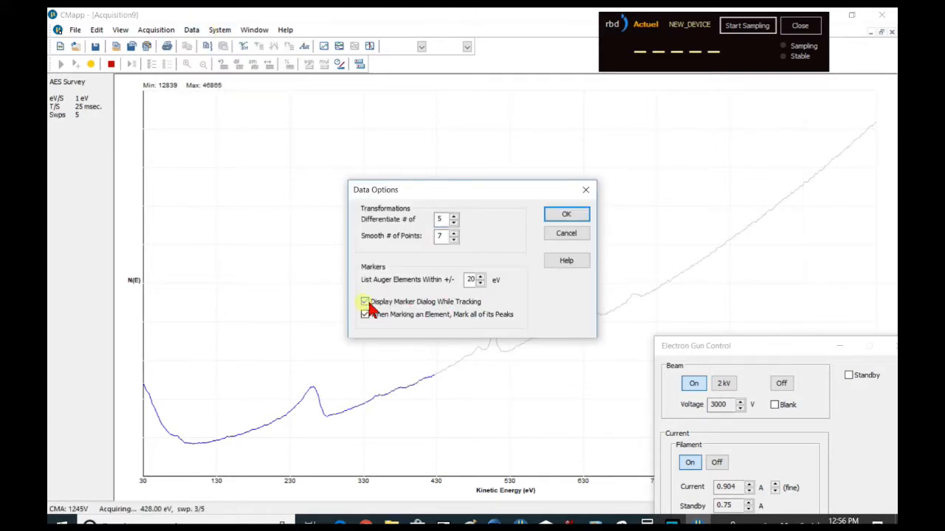
left_click(560, 216)
left_click(244, 46)
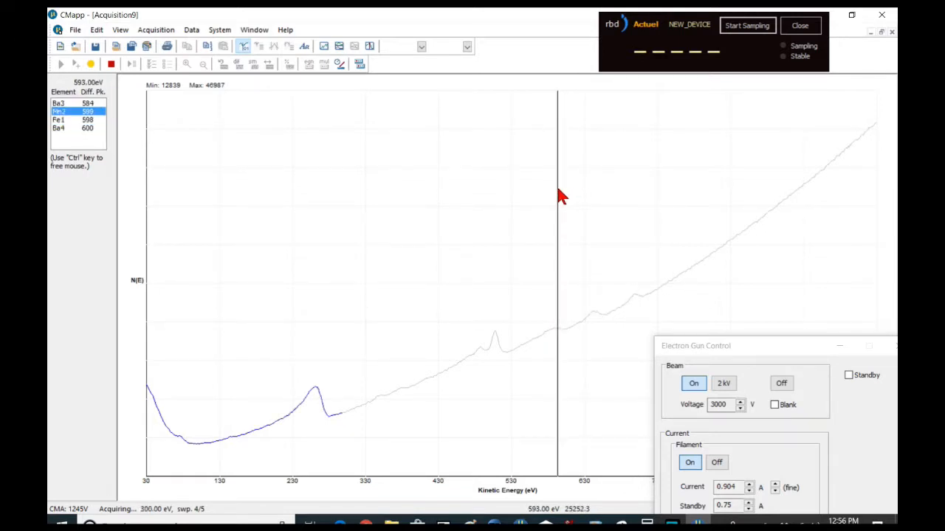
left_click(244, 45)
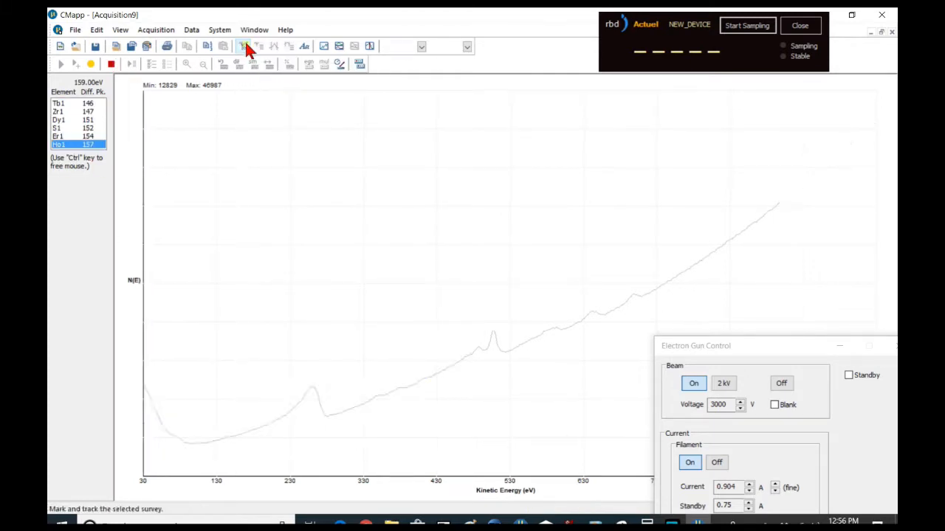
- Disable the Display Marker Dialog While Tracking data option
left_click(191, 29)
left_click(237, 145)
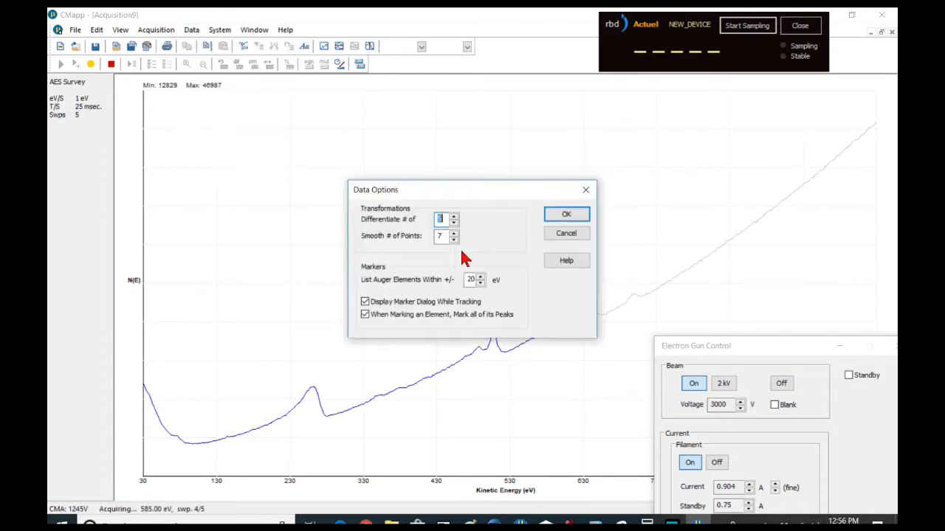
left_click(365, 302)
left_click(554, 216)
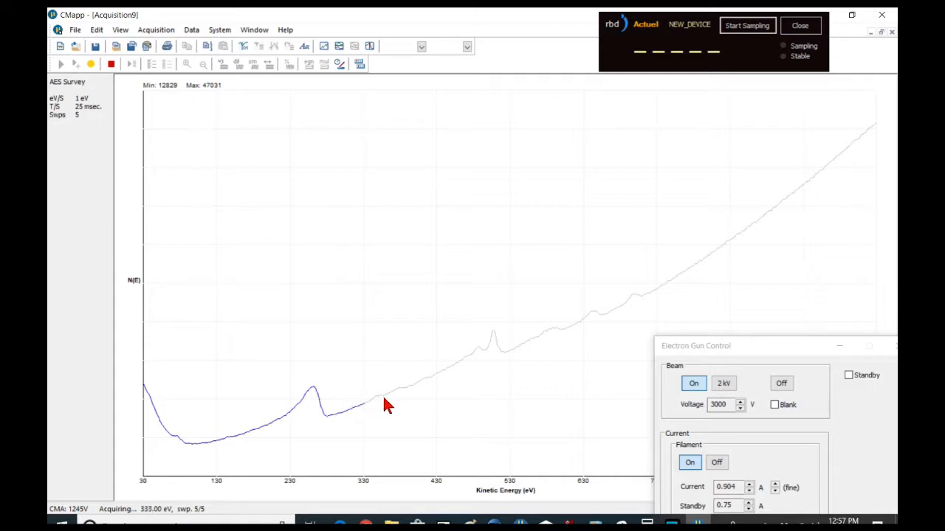
- Turn Display Marker Dialog While Tracking back on and track the Acquisition9 spectrum once more to check its peaks against the element list
left_click(191, 29)
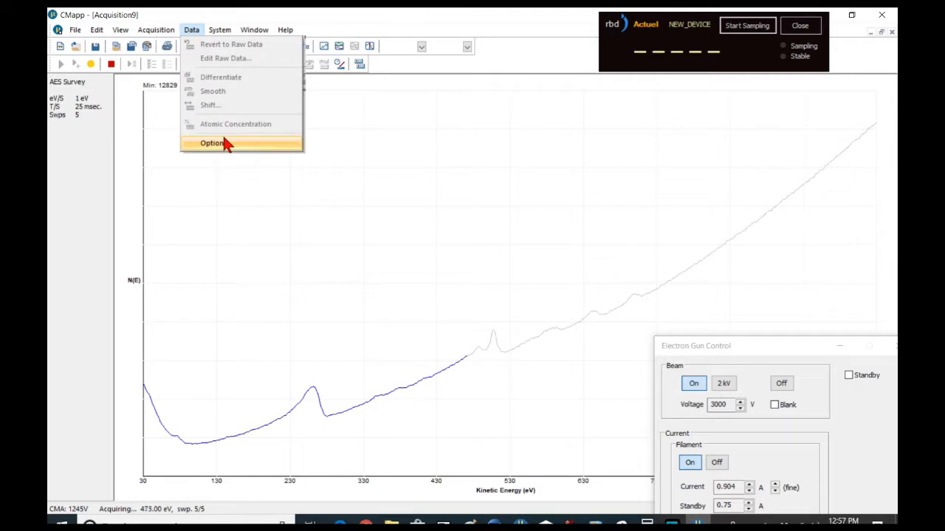
left_click(226, 143)
left_click(365, 301)
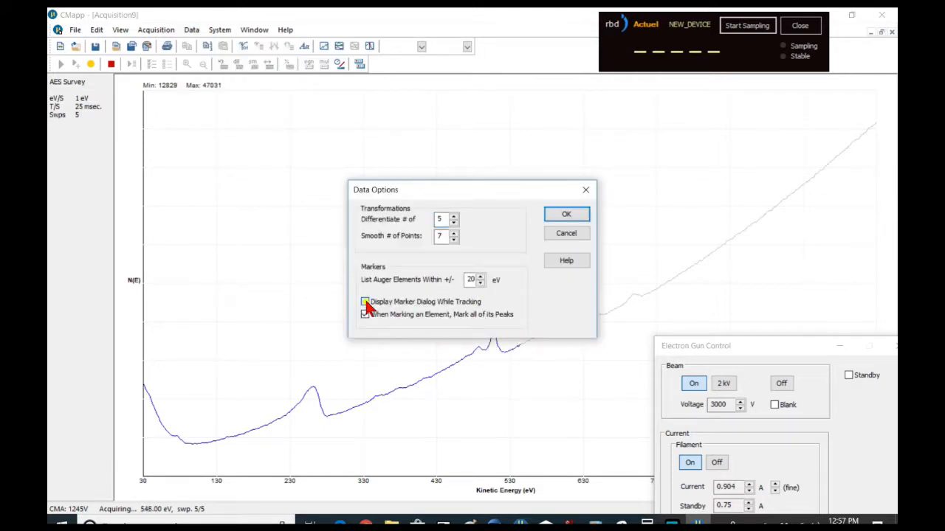
left_click(563, 214)
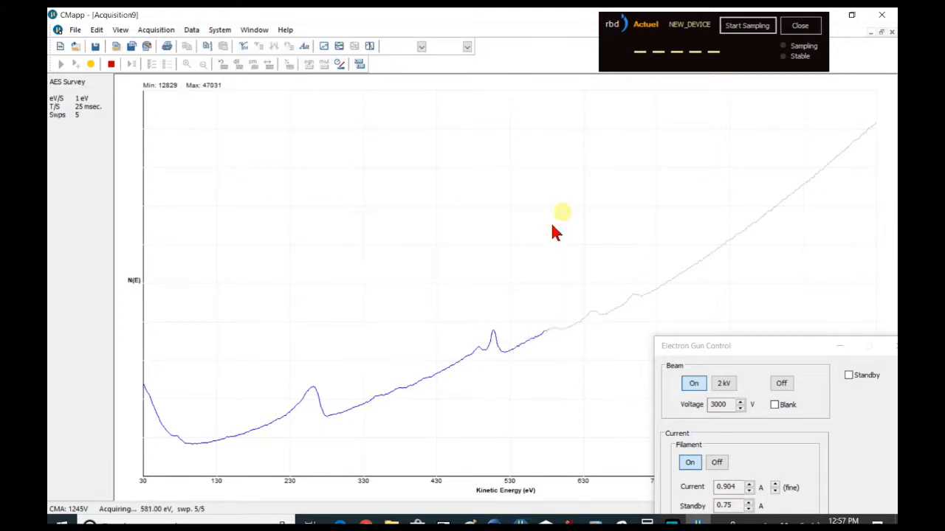
left_click(243, 47)
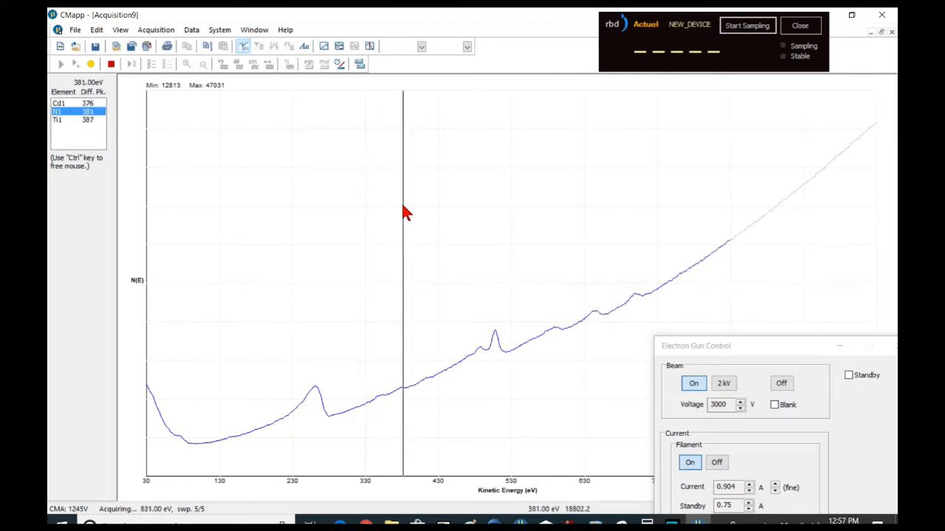
left_click(242, 46)
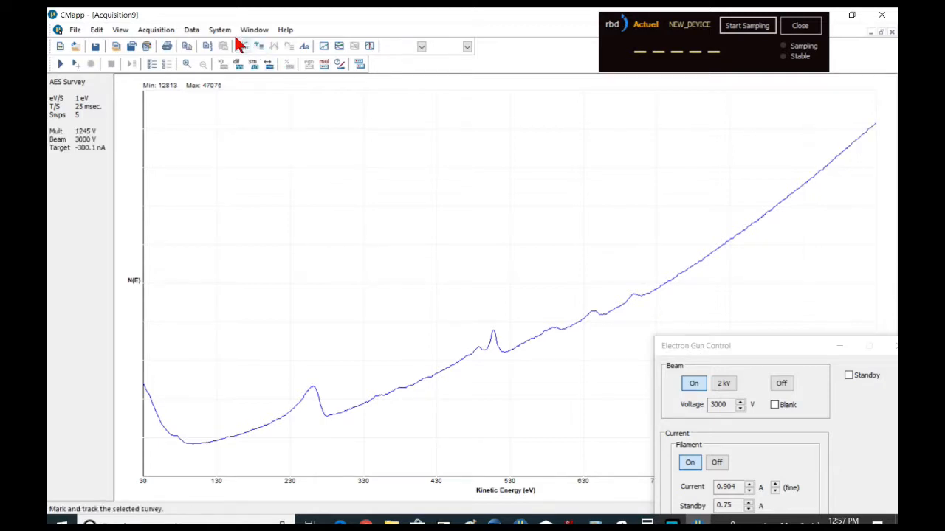
- Start a new multiplex acquisition setup and remove the Cu1 region from it
left_click(158, 34)
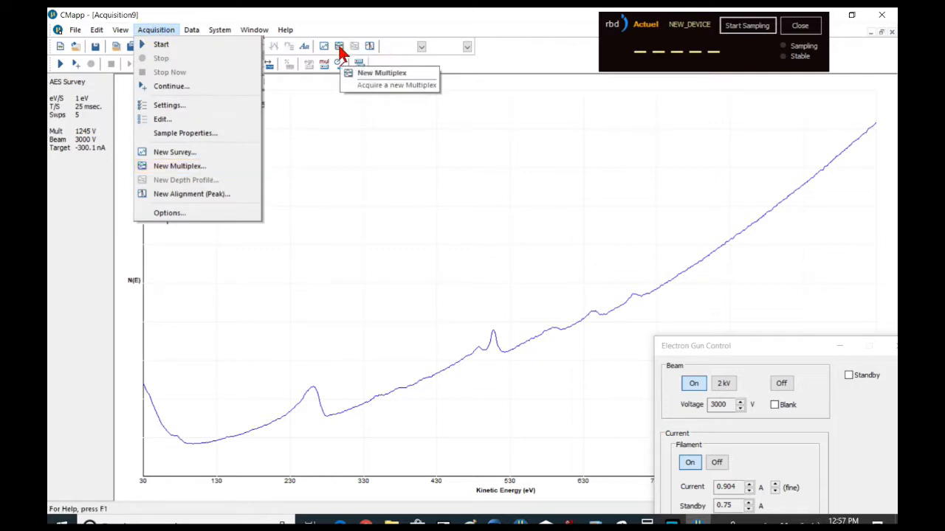
left_click(198, 167)
left_click_drag(452, 139, 260, 77)
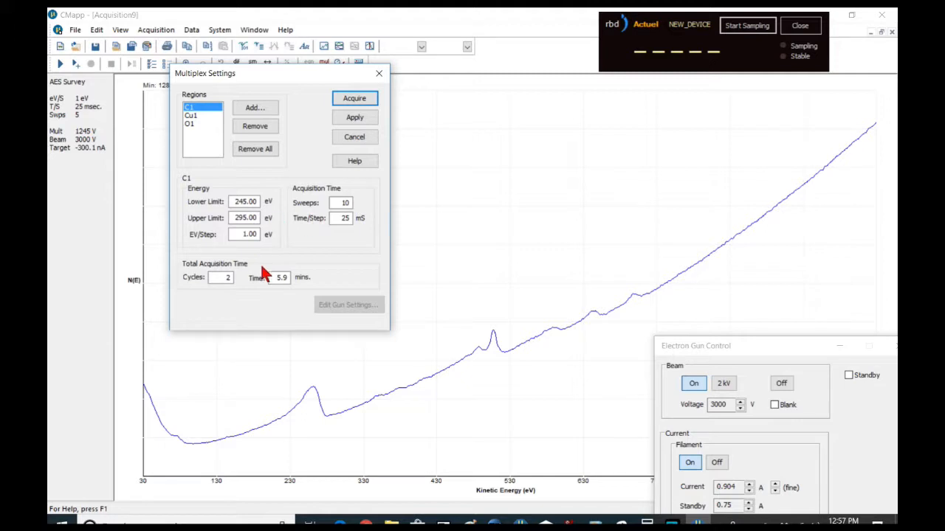
left_click(192, 116)
left_click(265, 127)
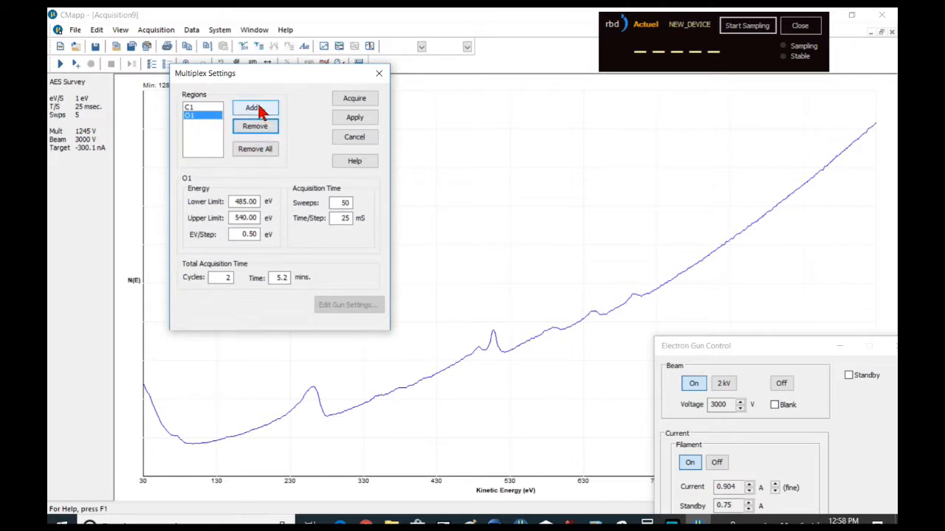
- Add the N1 region from the element table and remove the unwanted Gd3 region
left_click(254, 109)
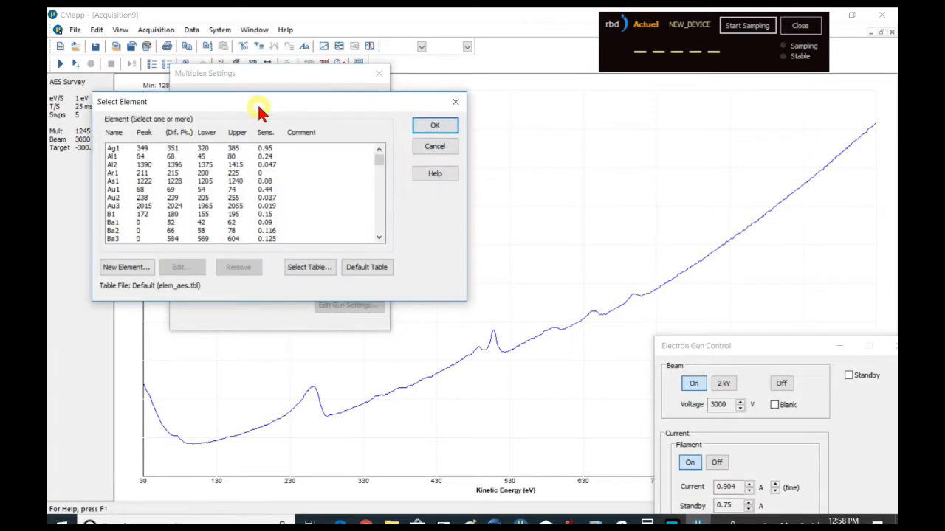
left_click_drag(378, 168, 379, 196)
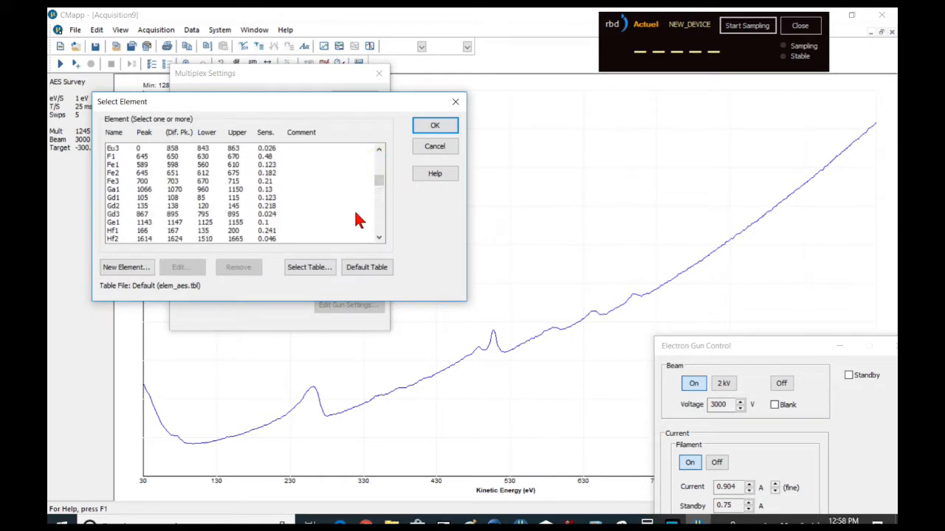
left_click(354, 214)
scroll(308, 240, "down", 5)
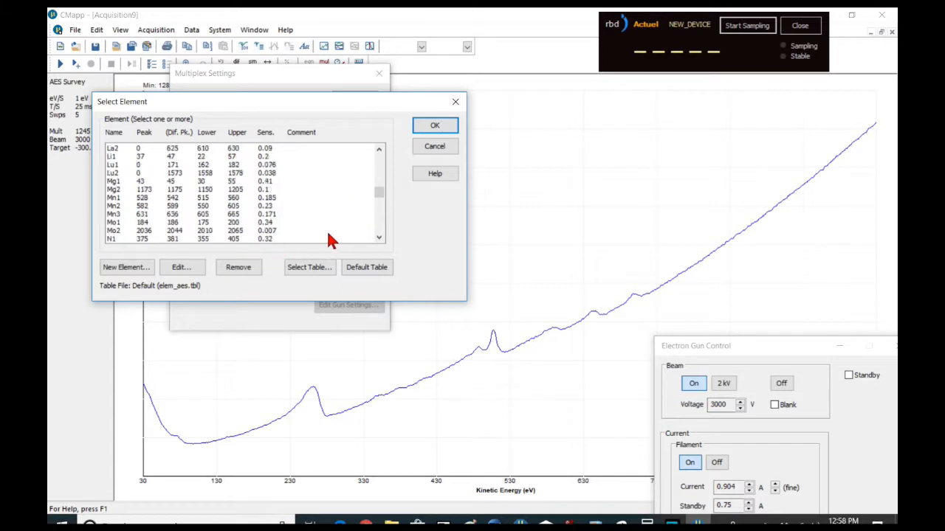
left_click(232, 240)
left_click(433, 129)
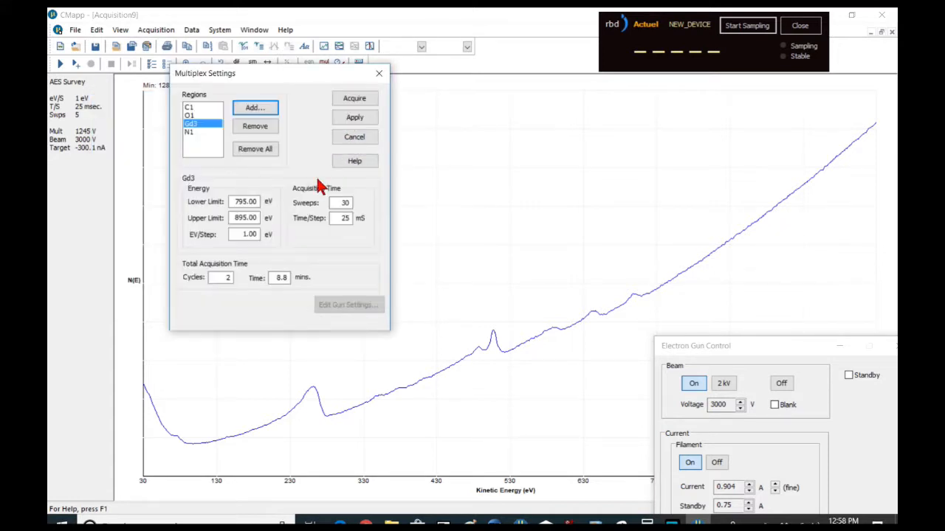
left_click(255, 128)
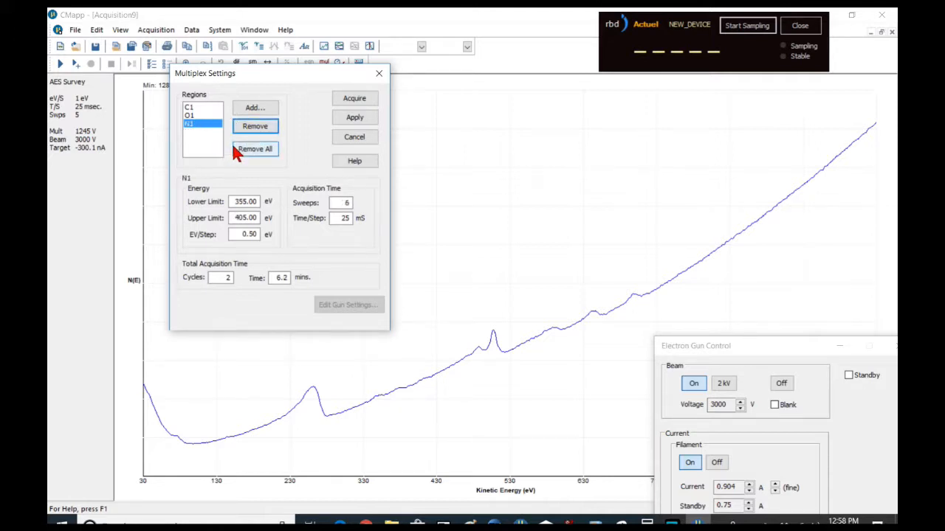
key("Tab")
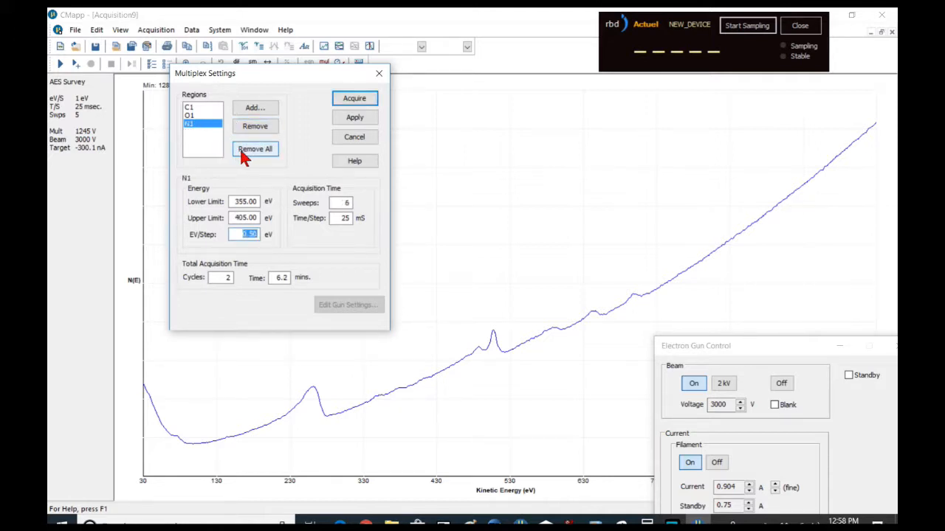
- Add the Fe2 region from the element table to the multiplex regions
left_click(253, 108)
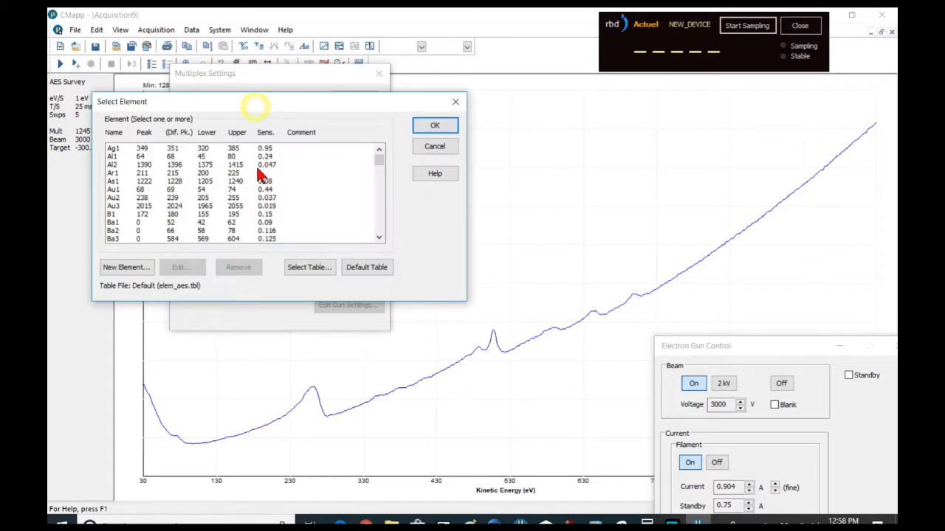
scroll(275, 185, "down", 8)
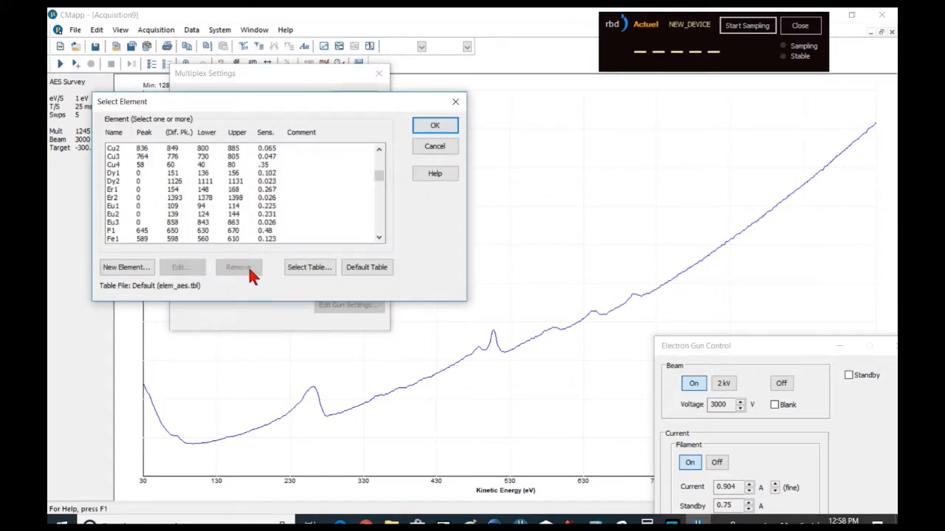
left_click(379, 239)
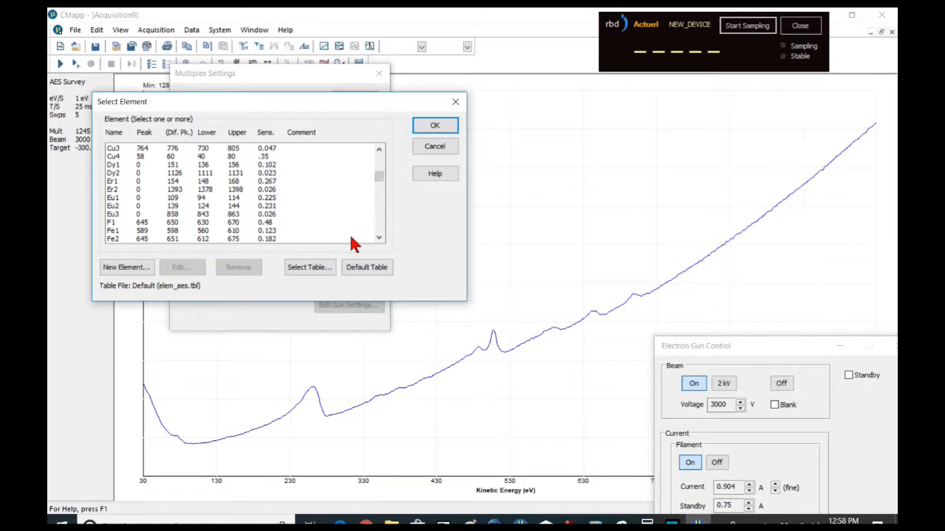
left_click(237, 240)
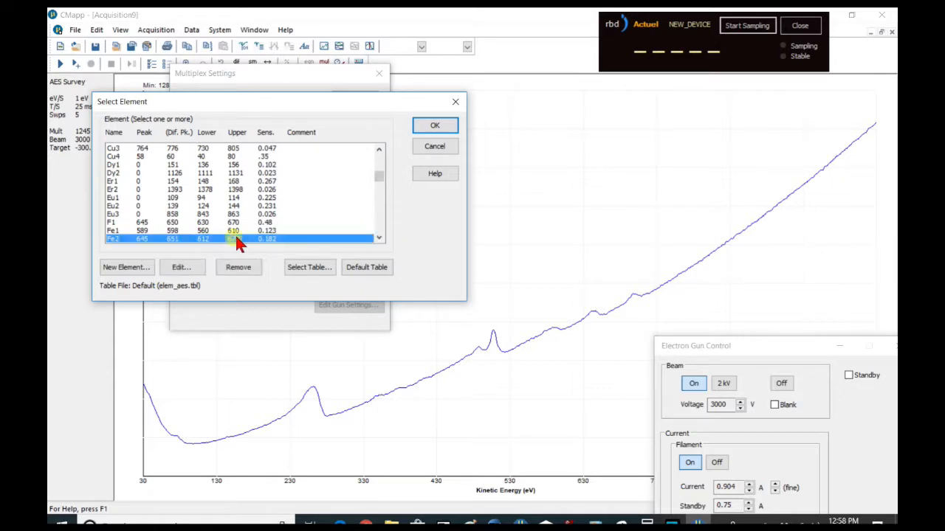
left_click(433, 127)
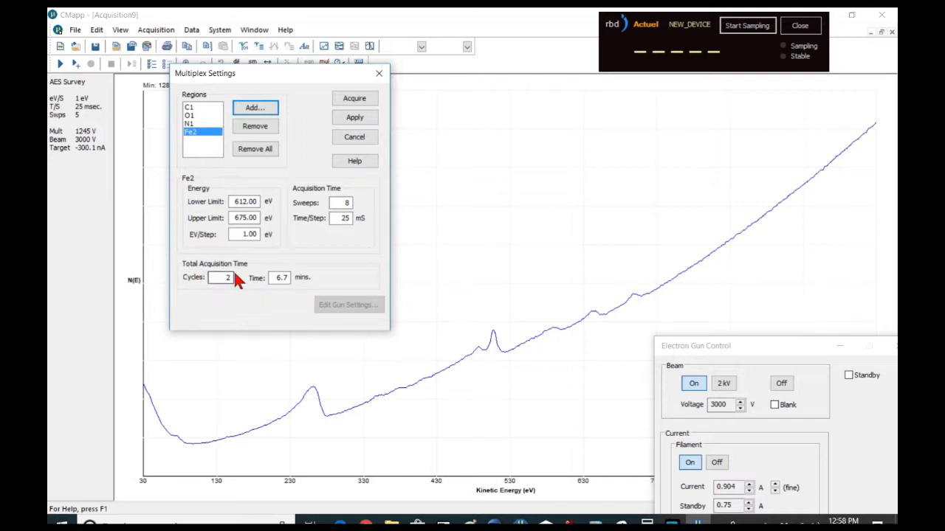
- Set the multiplex sweeps to 2 for the C1 region and 3 for the O1 region
double_click(348, 202)
left_click(190, 108)
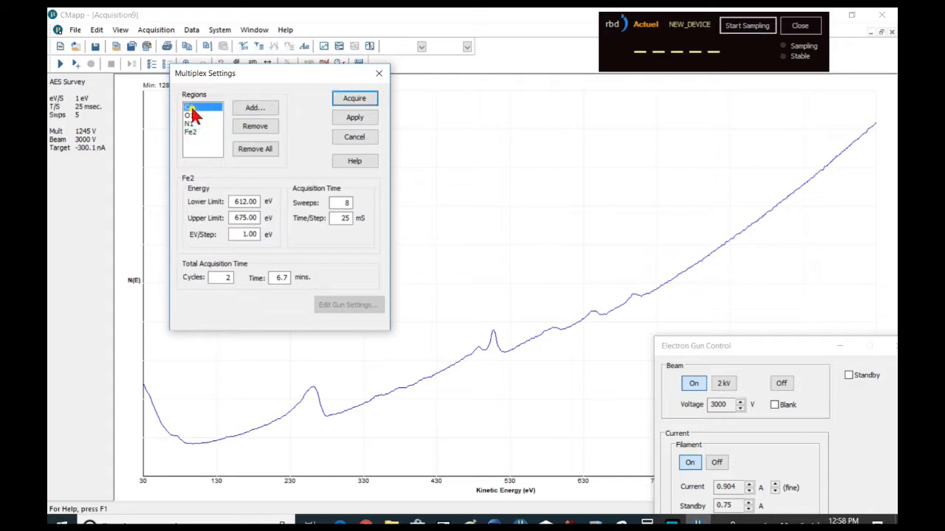
double_click(344, 202)
type("2")
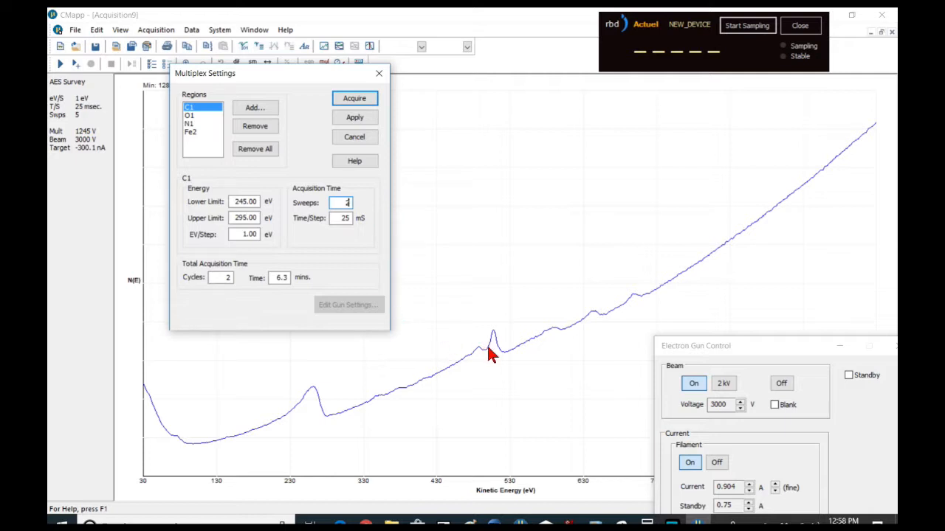
left_click(190, 116)
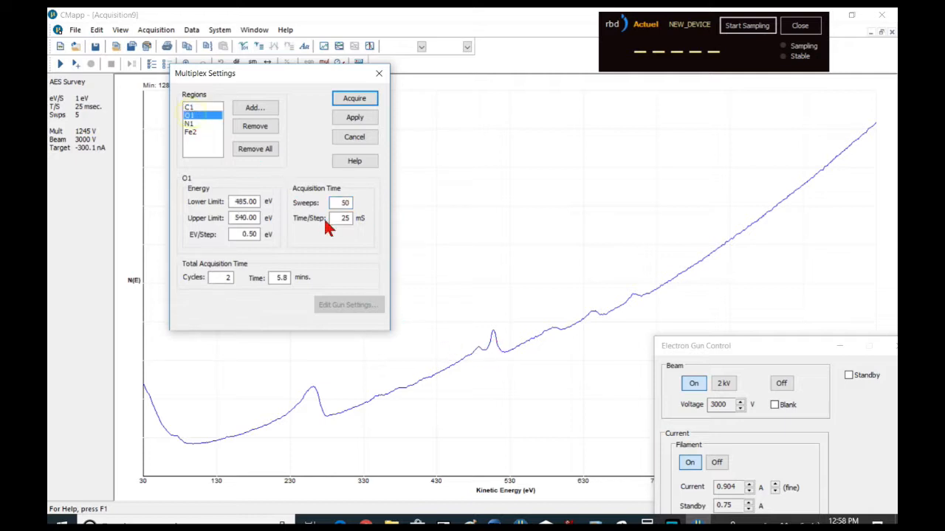
double_click(348, 204)
type("3")
- Set the multiplex sweeps to 30 for the N1 region
left_click(191, 124)
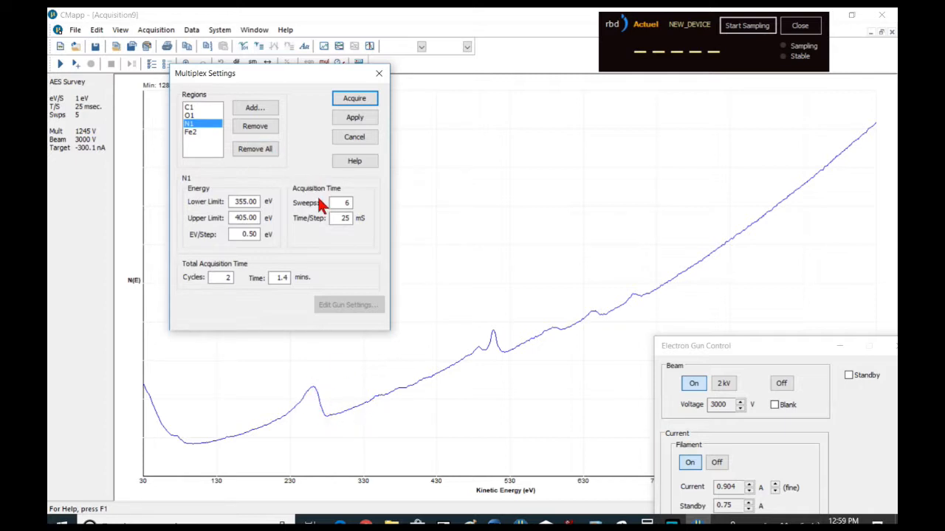
left_click(190, 108)
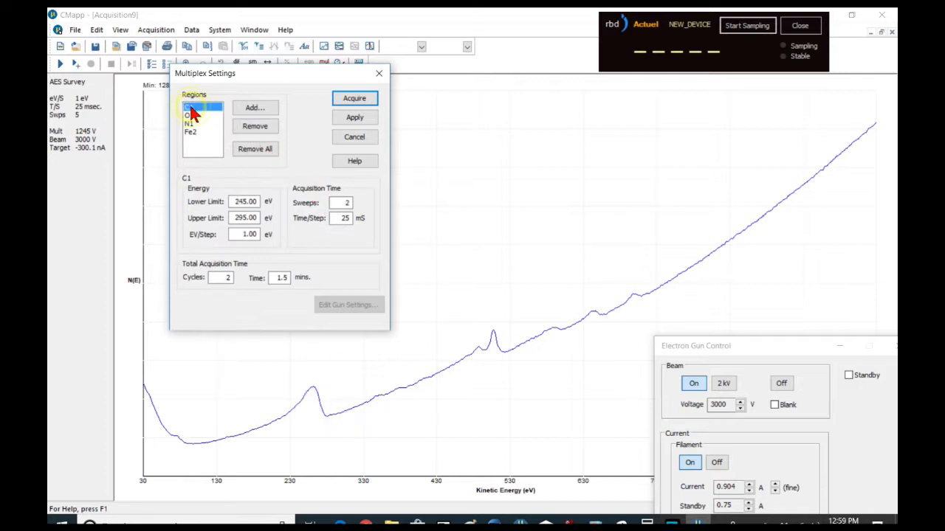
left_click(198, 123)
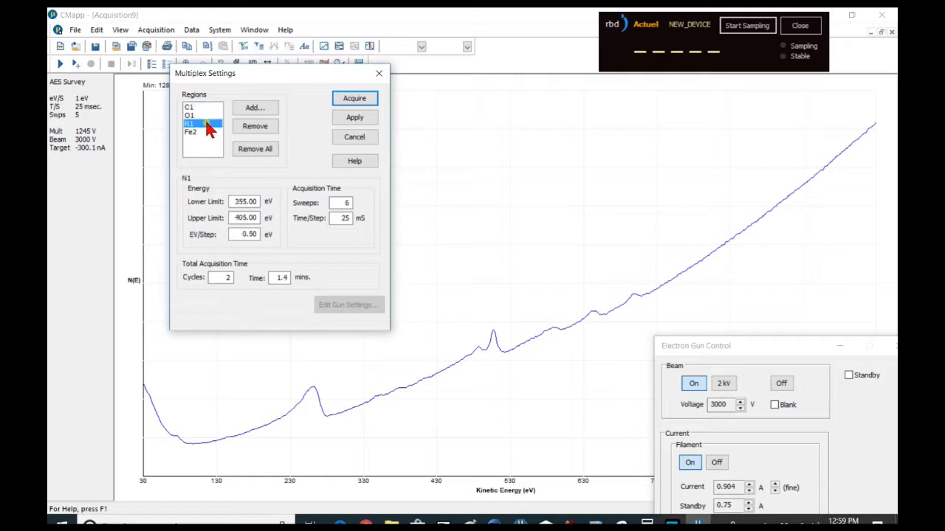
double_click(341, 203)
type("30")
- Set the multiplex sweeps to 10 for the Fe2 region and check the settings of the other regions
left_click(192, 132)
left_click(198, 108)
left_click(207, 133)
left_click(348, 207)
double_click(346, 203)
type("10")
left_click(192, 107)
left_click(203, 116)
left_click(202, 124)
- Set the multiplex cycles to 4, apply the settings and start the acquisition
double_click(225, 278)
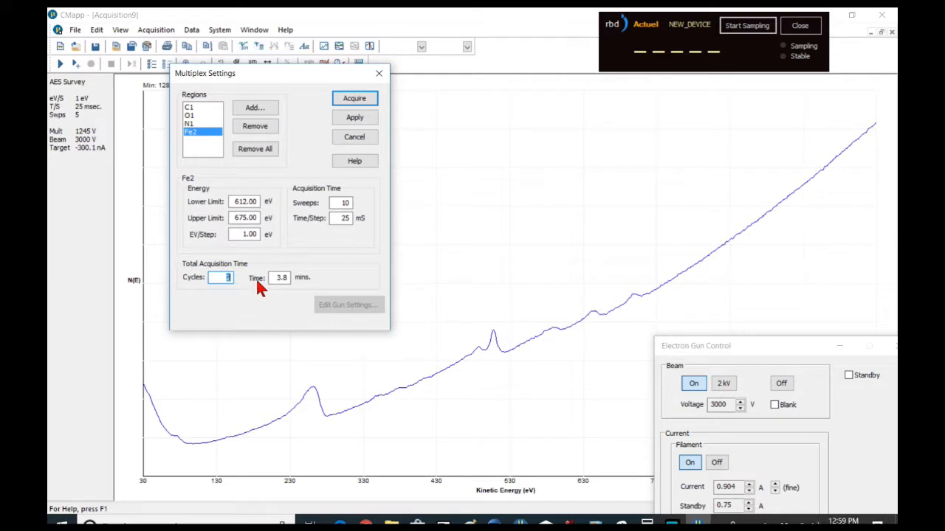
type("4")
left_click(367, 119)
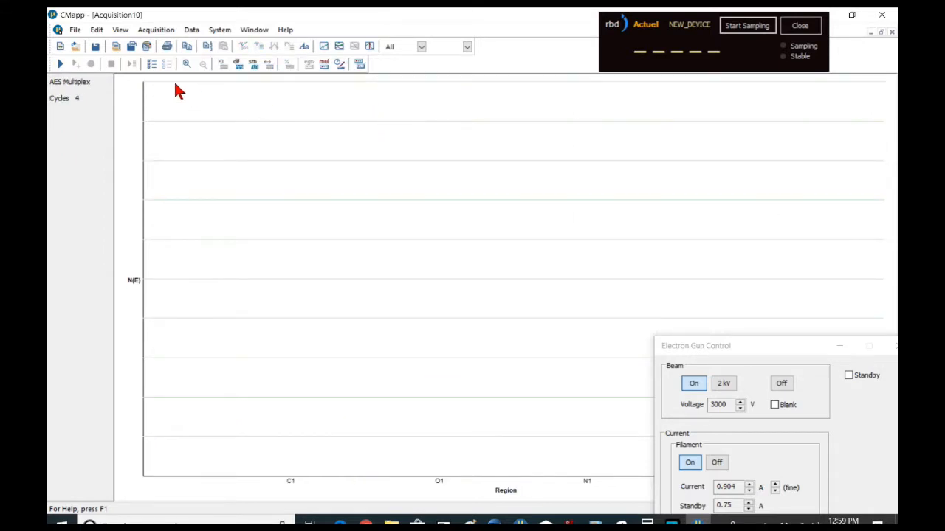
left_click(59, 64)
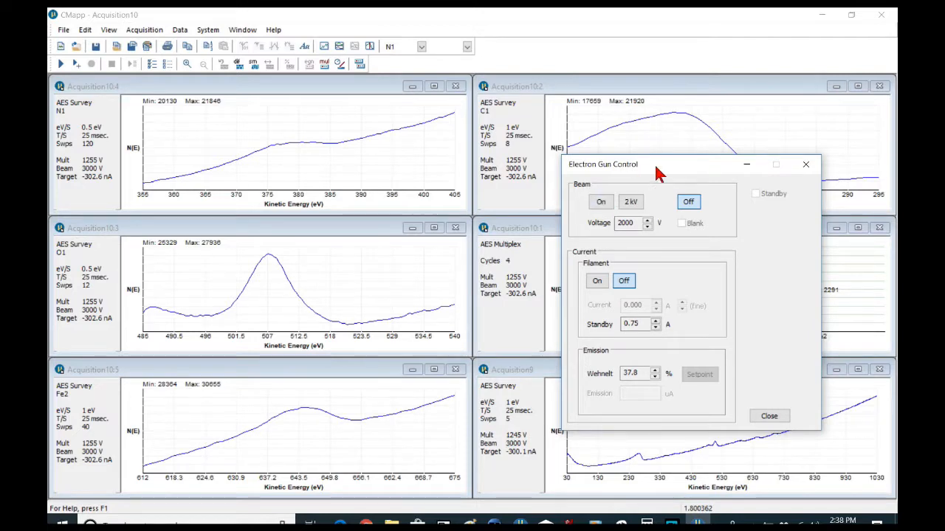
- Move the Electron Gun Control window clear of the spectra and tile all acquisition windows vertically
left_click_drag(659, 173, 640, 518)
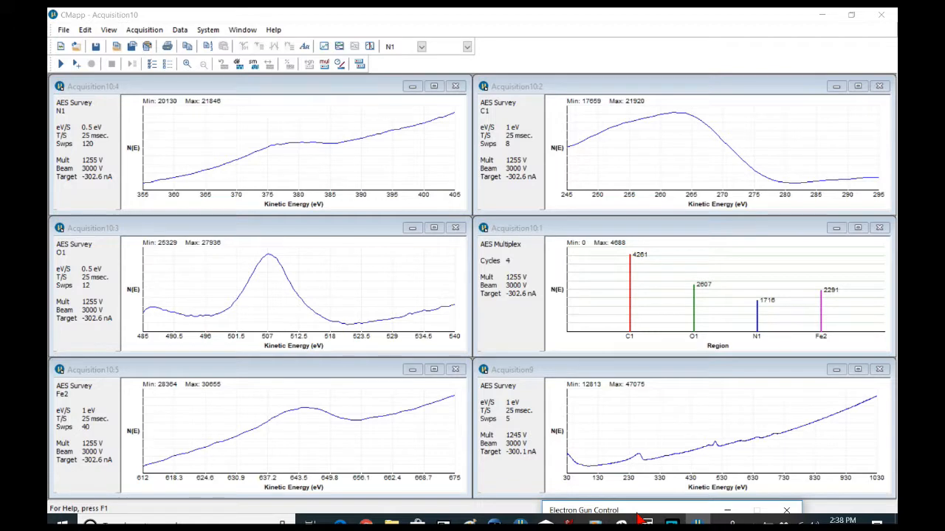
left_click(857, 370)
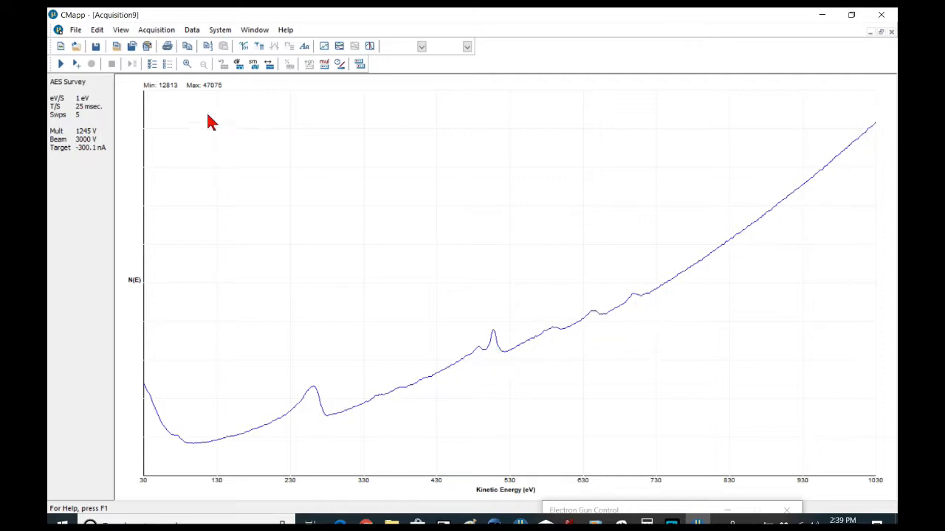
left_click(221, 31)
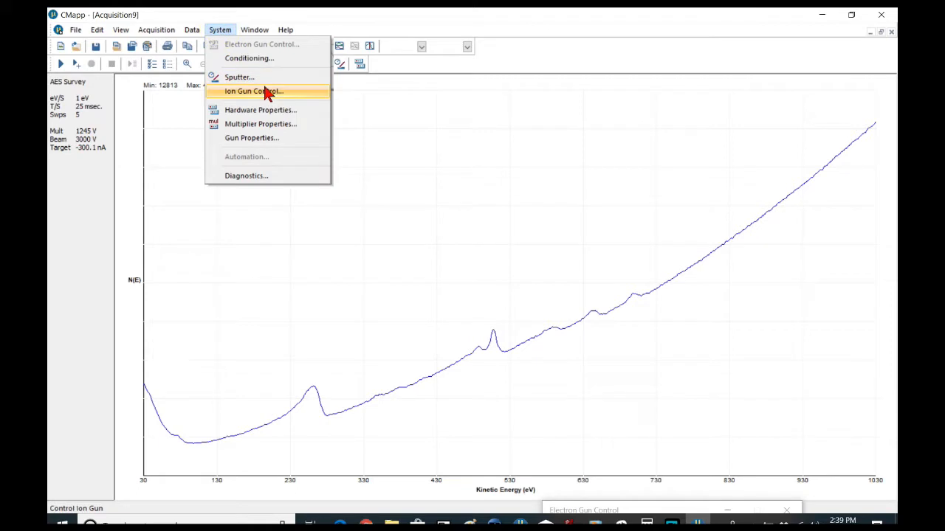
mouse_move(257, 29)
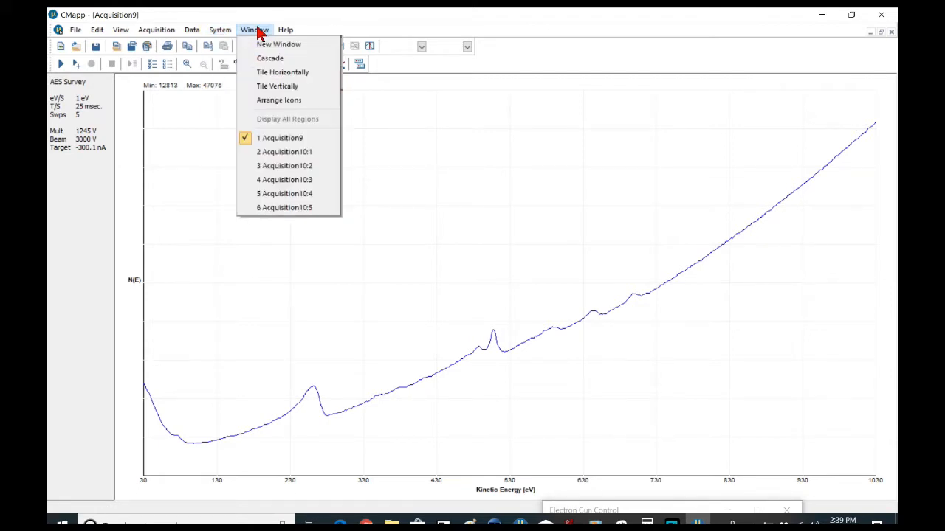
left_click(277, 88)
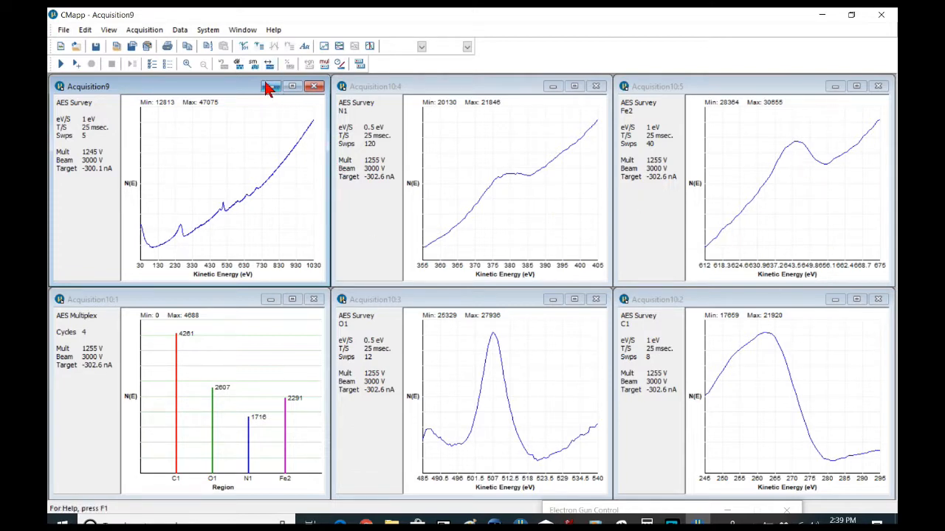
- Minimize the Acquisition9 survey and the multiplex summary, and tile the four region spectra to fill the workspace
left_click(270, 87)
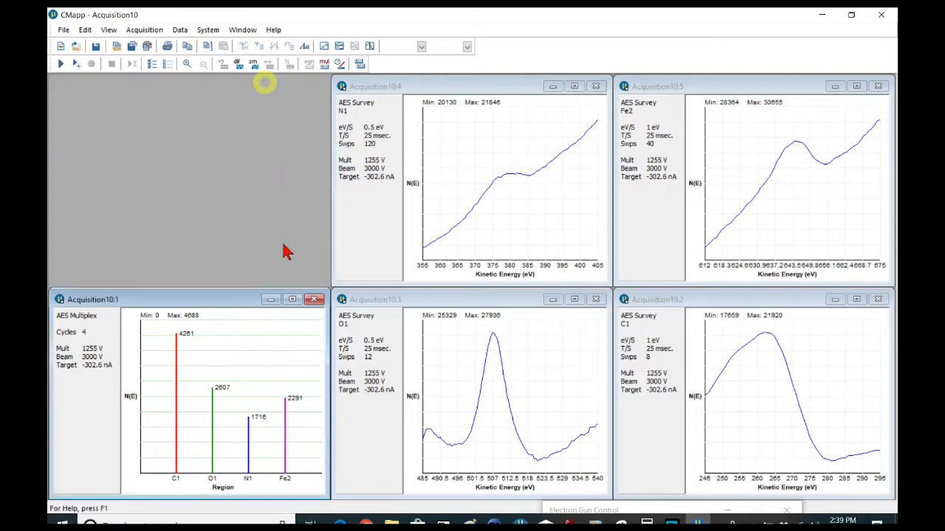
left_click(270, 300)
left_click(243, 29)
left_click(262, 66)
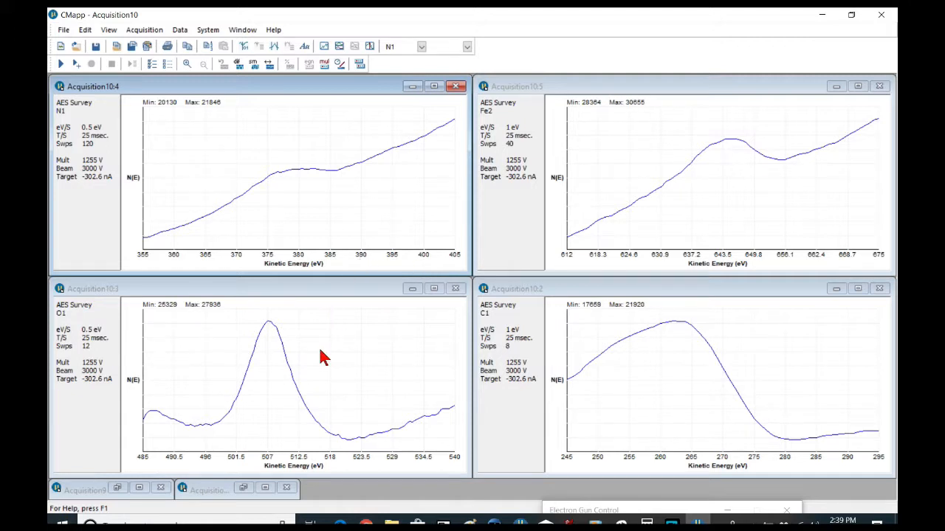
- Try differentiating and smoothing the four region spectra, and revert them to raw data
left_click(243, 66)
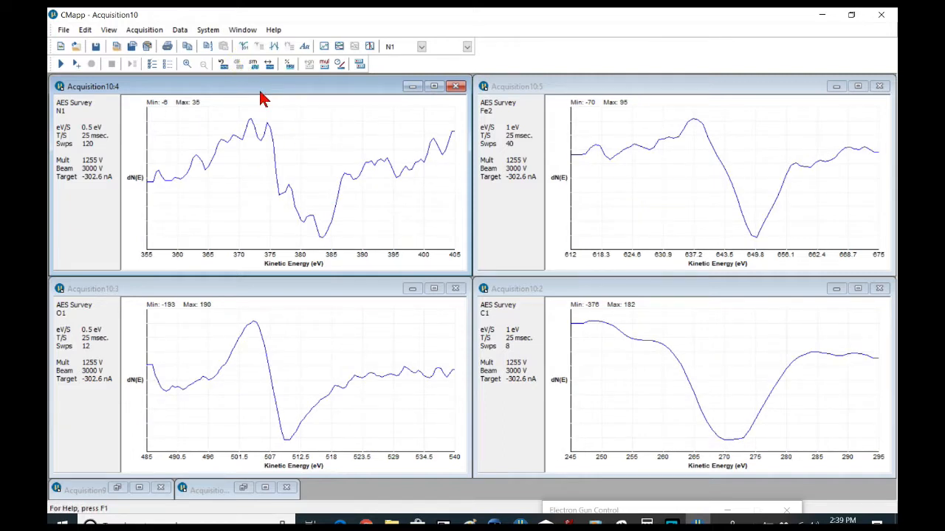
left_click(254, 65)
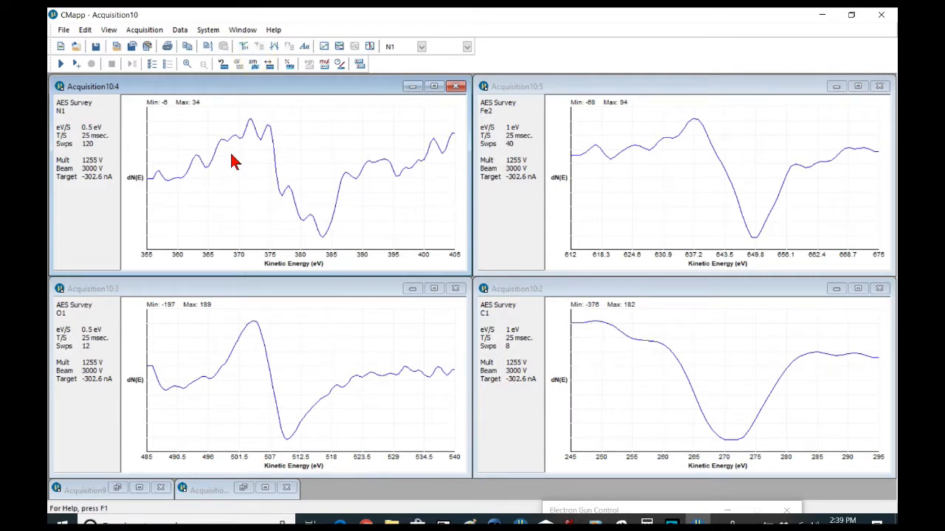
left_click(223, 65)
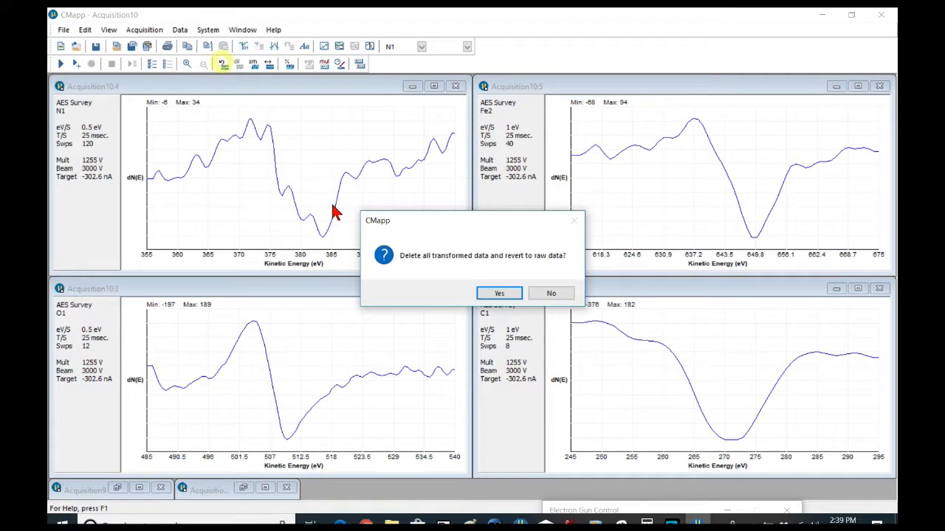
left_click(509, 295)
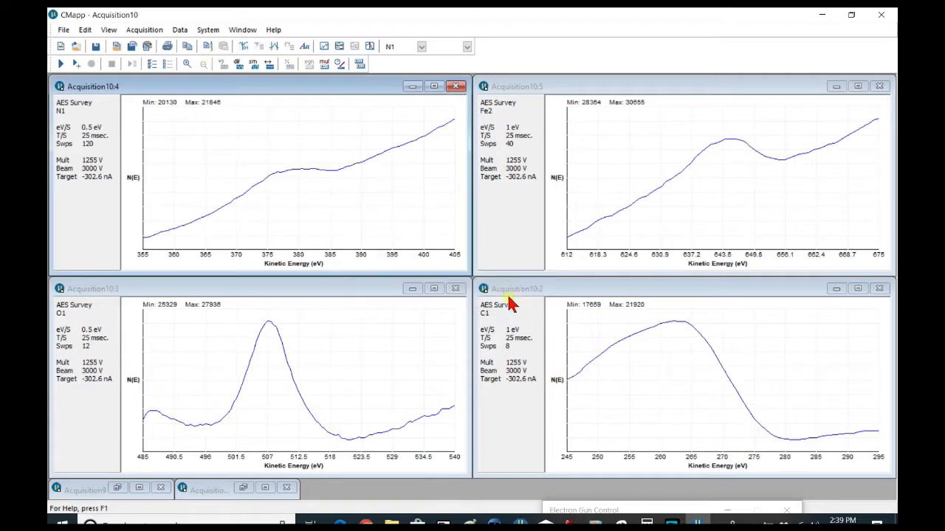
- Set the smoothing to 13 points in the data options, and differentiate and smooth the four region spectra
left_click(180, 29)
left_click(226, 145)
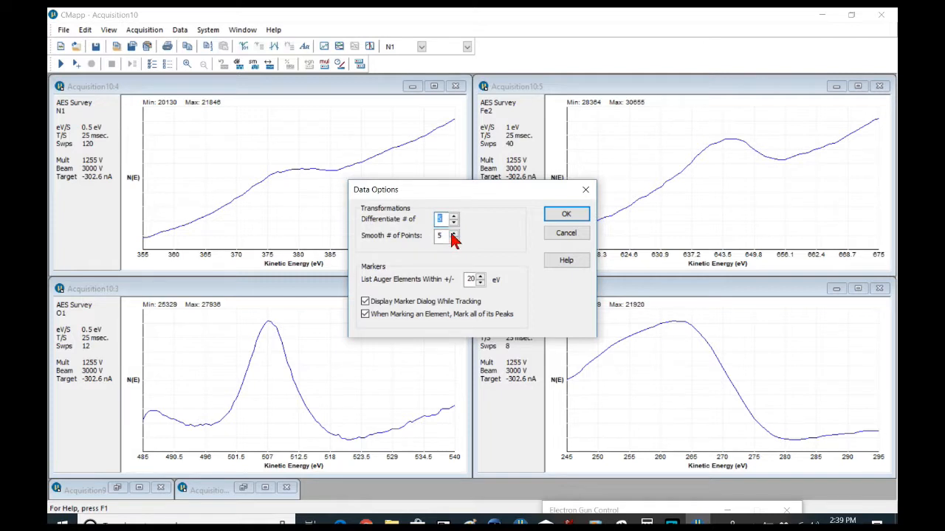
left_click(456, 239)
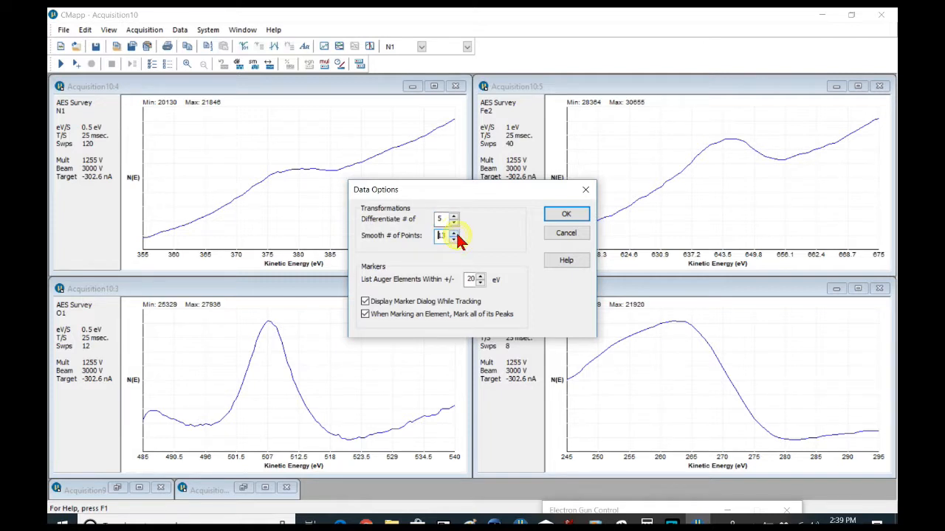
left_click(567, 216)
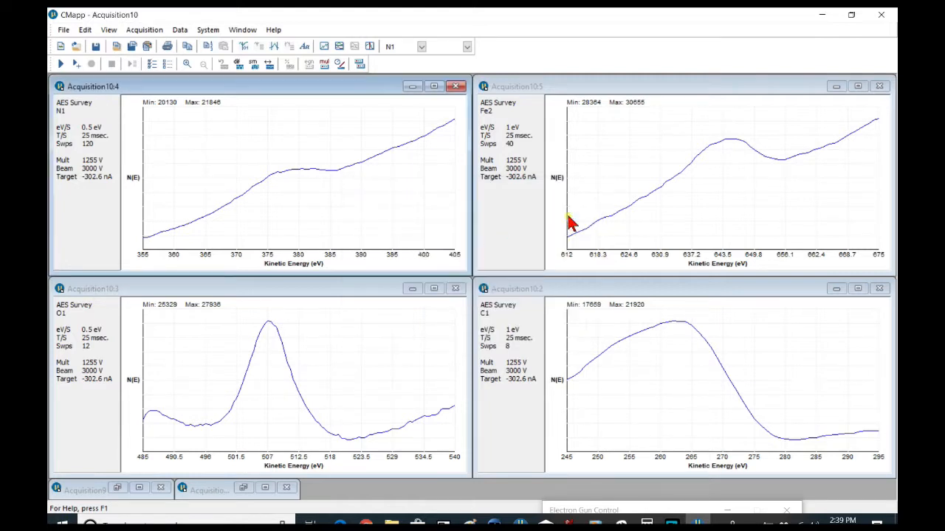
left_click(239, 65)
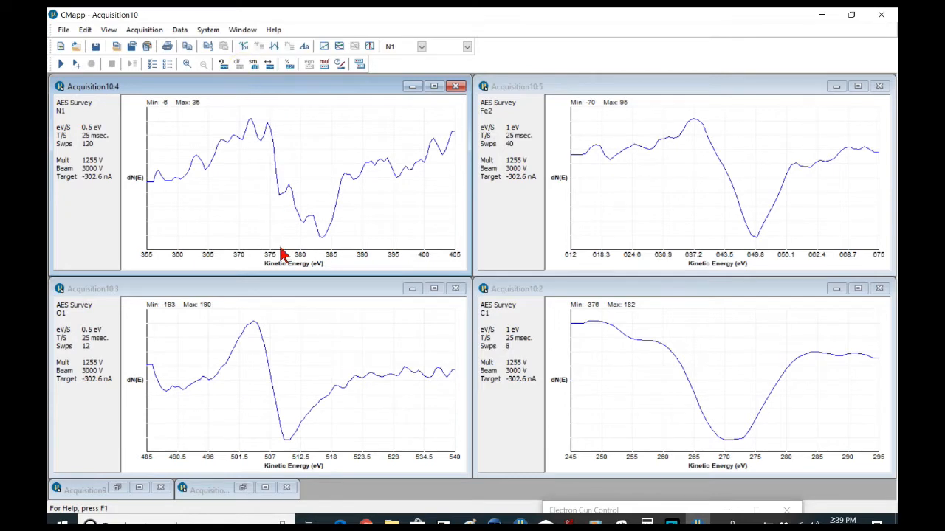
left_click(253, 64)
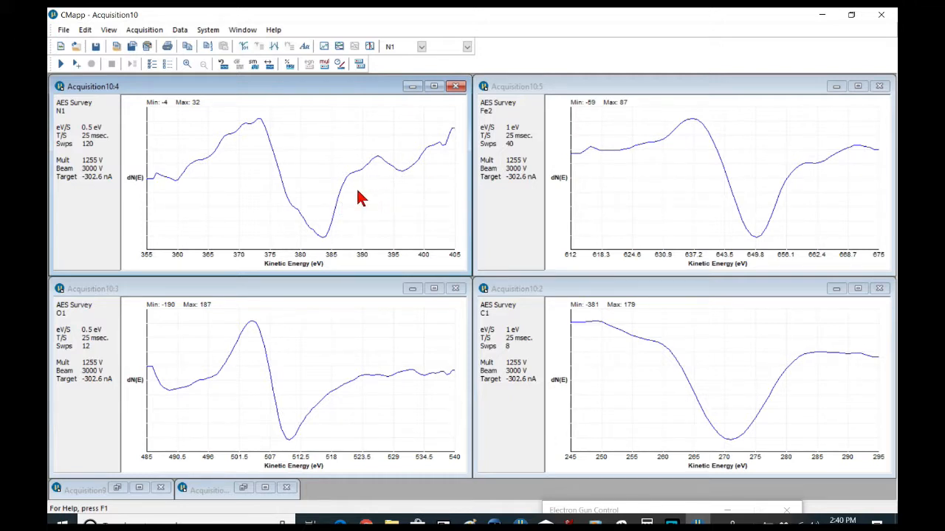
- Select endpoints around the N1 peak at about 360 and 392 eV
left_click(225, 88)
left_click(274, 45)
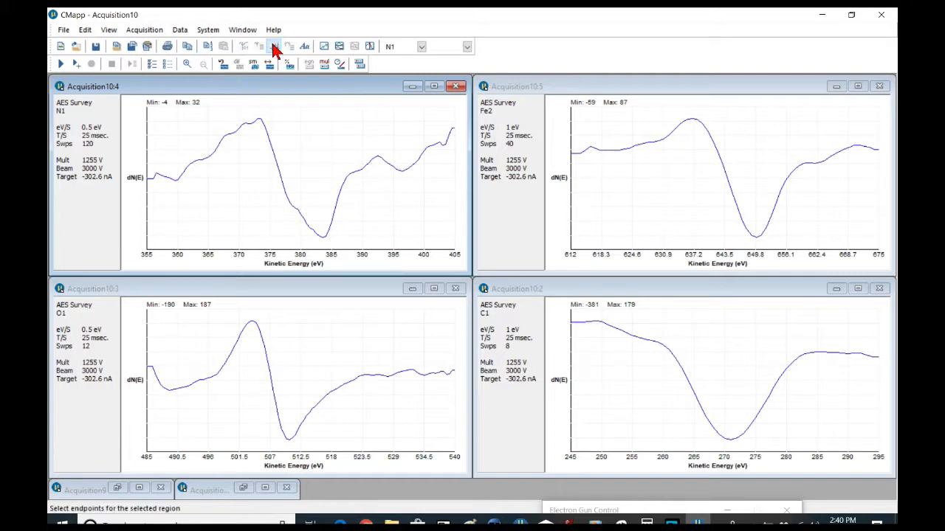
left_click(177, 136)
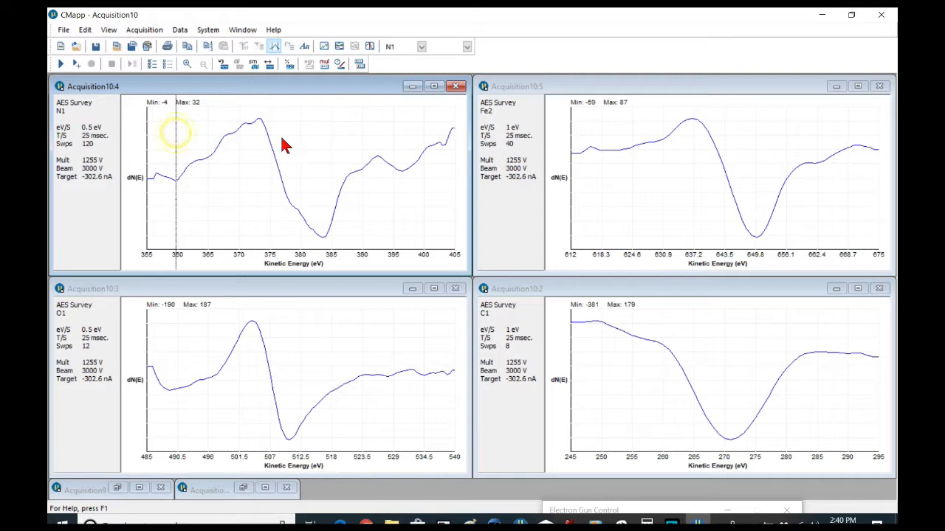
left_click(376, 144)
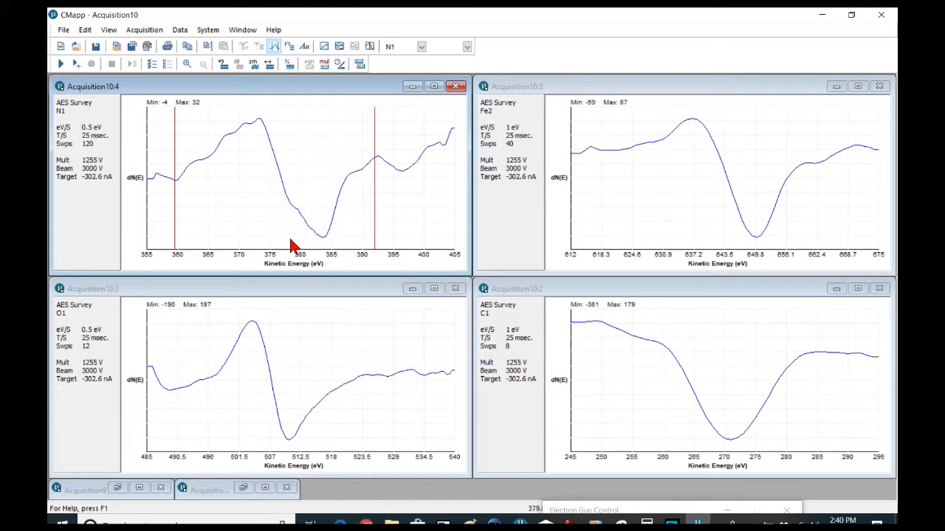
- Select endpoints at about 491 and 523 eV for O1, 622 and 663 eV for Fe2, and 250 and 286 eV for C1
left_click(187, 369)
left_click_drag(190, 366, 357, 380)
left_click_drag(619, 157, 819, 205)
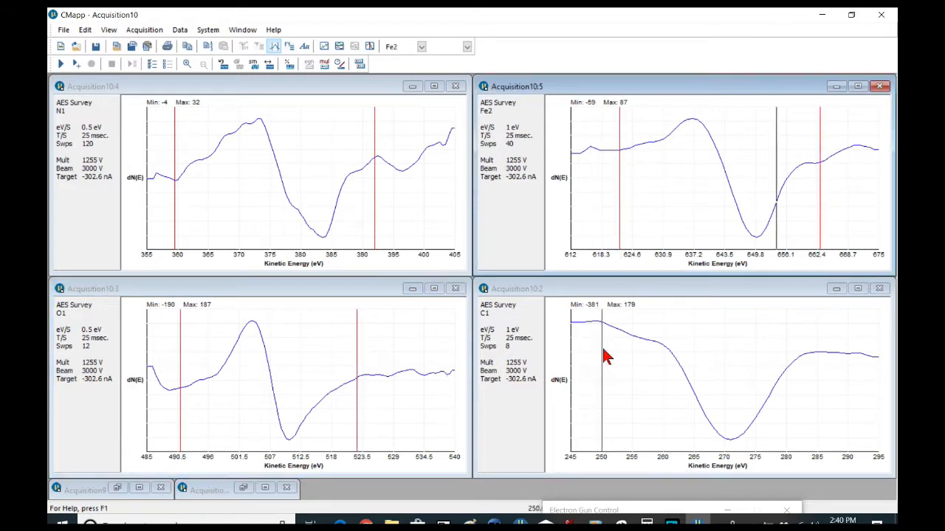
left_click_drag(603, 356, 823, 367)
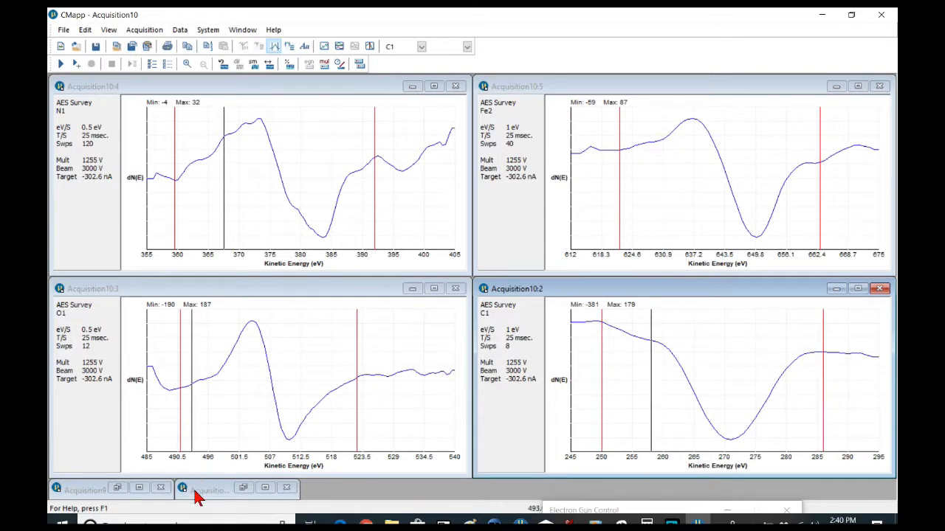
- Convert the peak-to-peak values of the multiplex summary to percentage concentrations and tile the open windows vertically
left_click(140, 490)
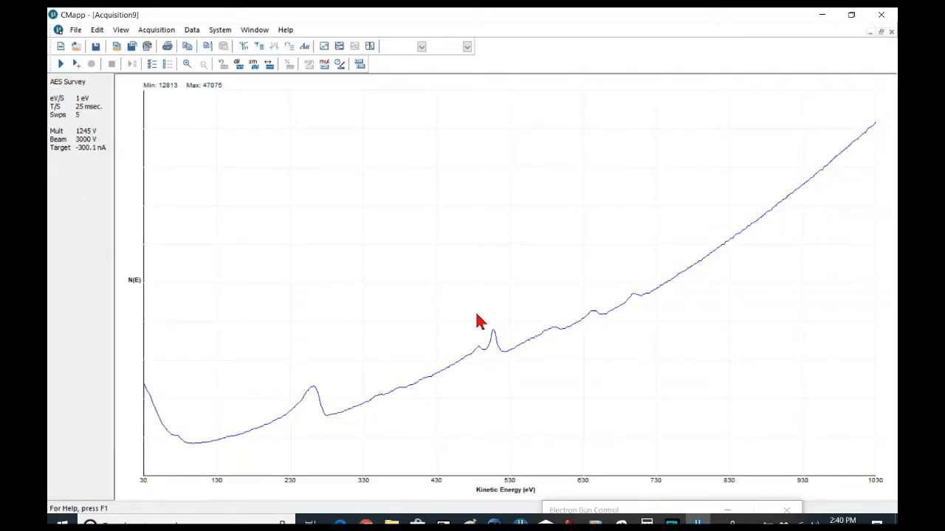
left_click(871, 33)
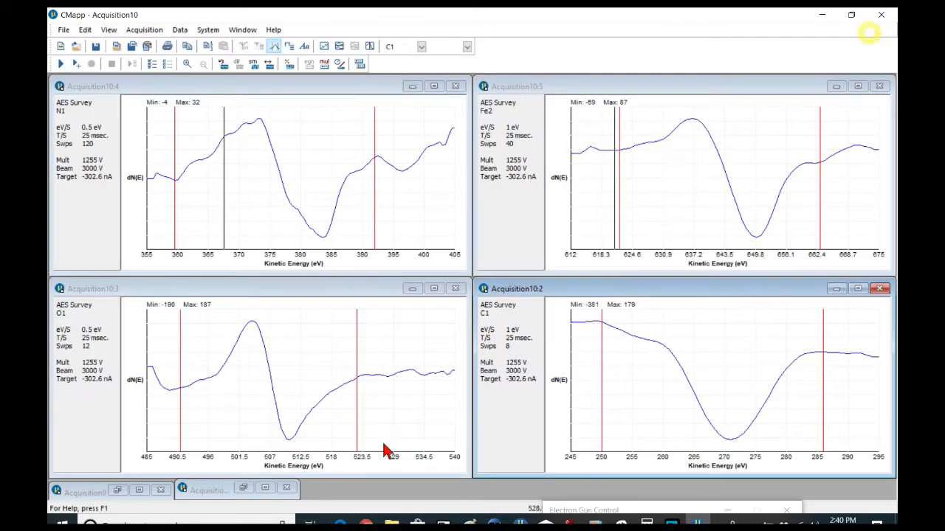
left_click(265, 489)
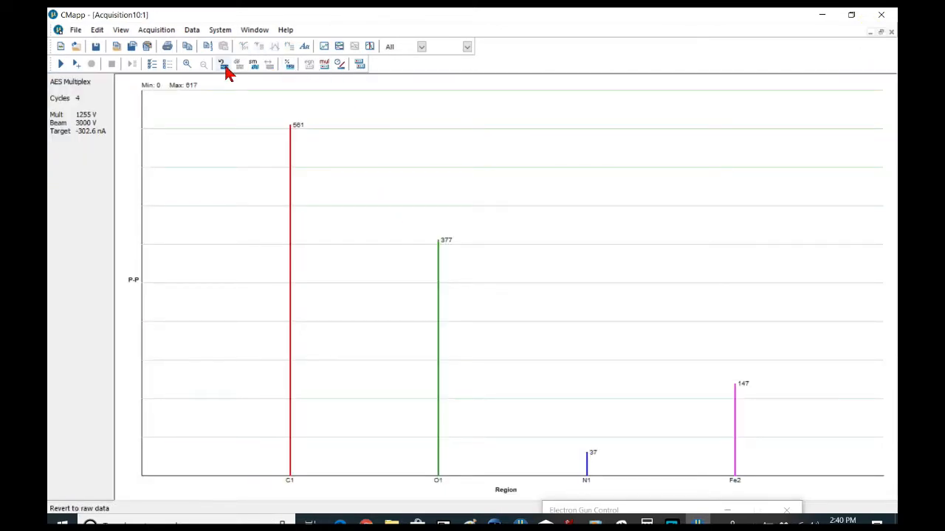
left_click(289, 65)
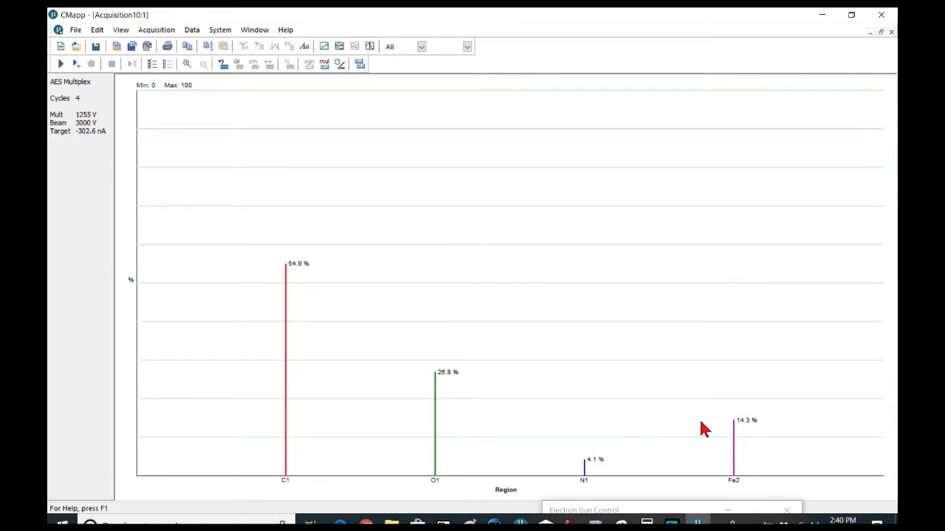
left_click(260, 31)
left_click(292, 84)
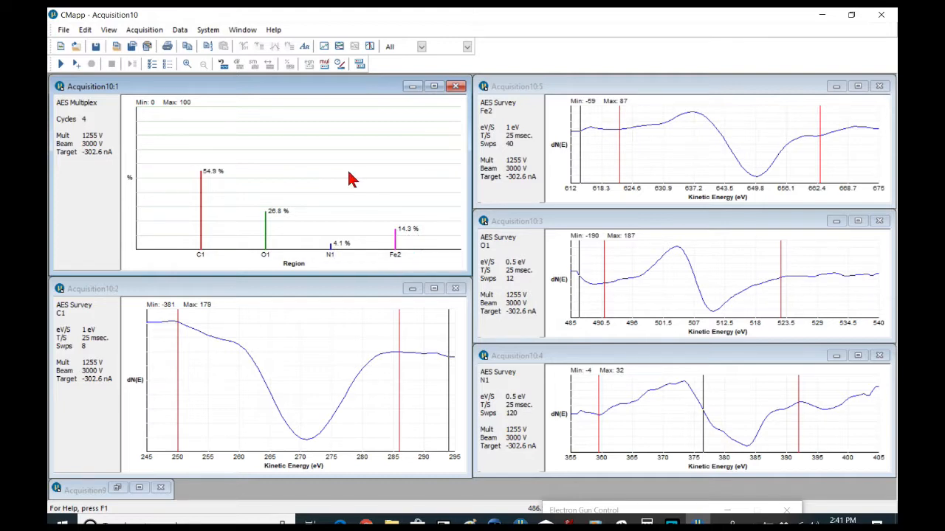
- Copy the multiplex summary as ASCII text and maximize the Acquisition9 survey
left_click(85, 30)
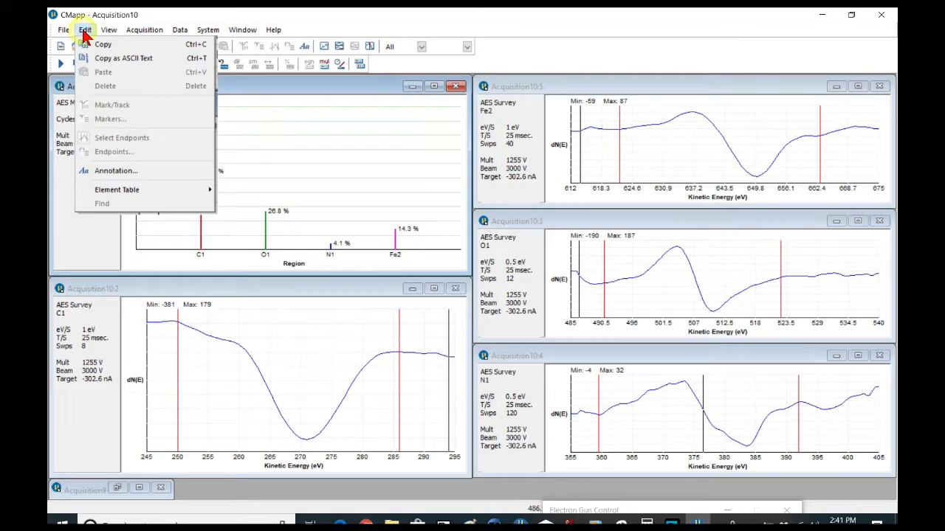
left_click(119, 62)
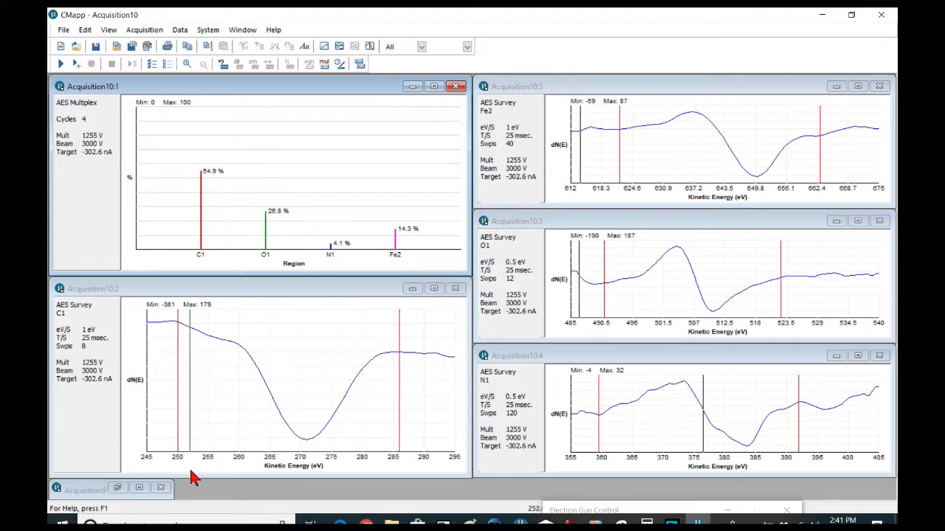
left_click(140, 489)
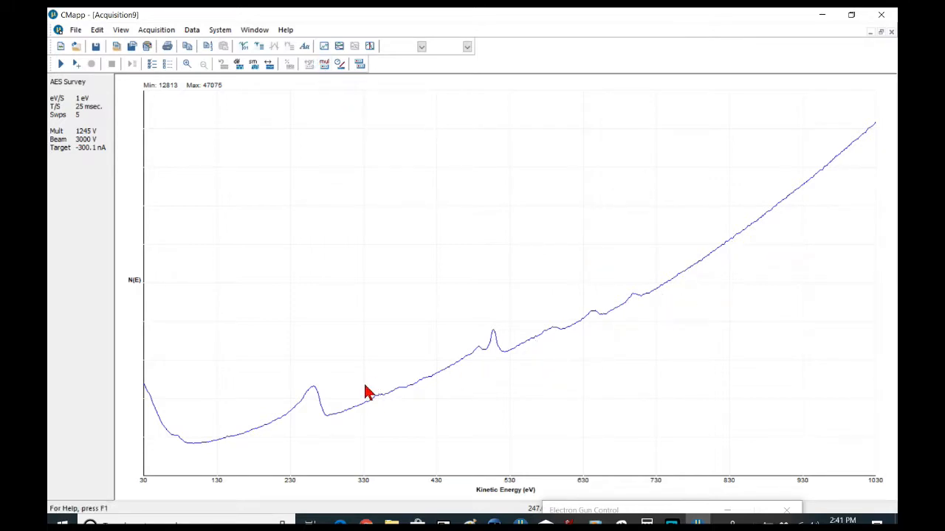
- Tile the open acquisition windows
left_click(253, 30)
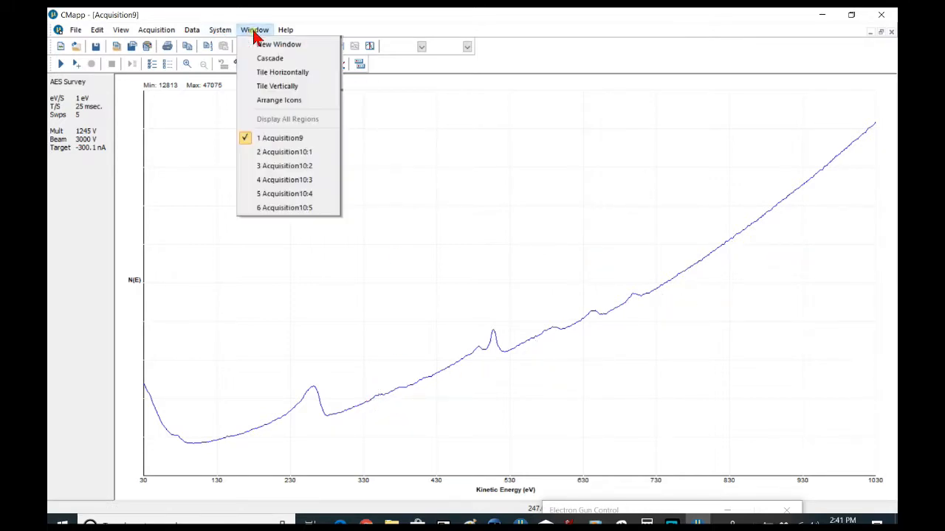
left_click(294, 78)
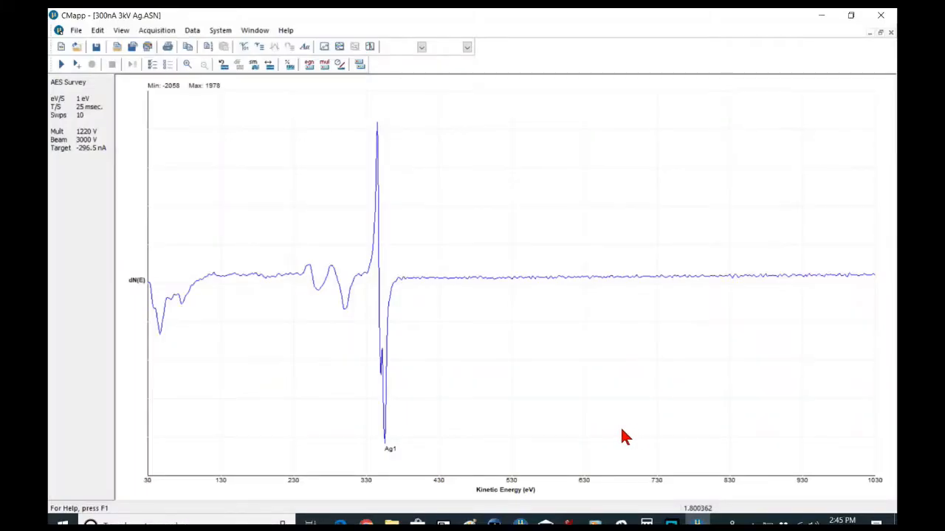
- Create a new multiplex acquisition file
left_click(75, 34)
left_click(87, 44)
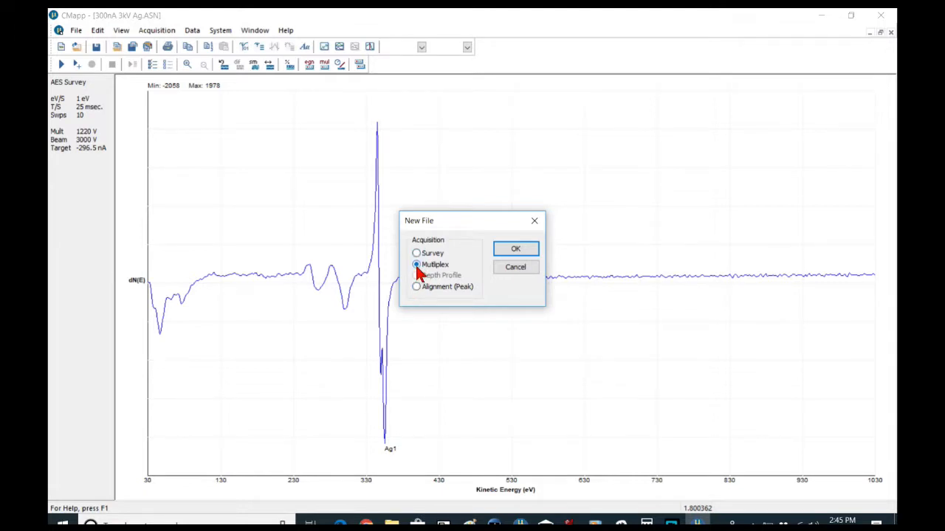
left_click(517, 251)
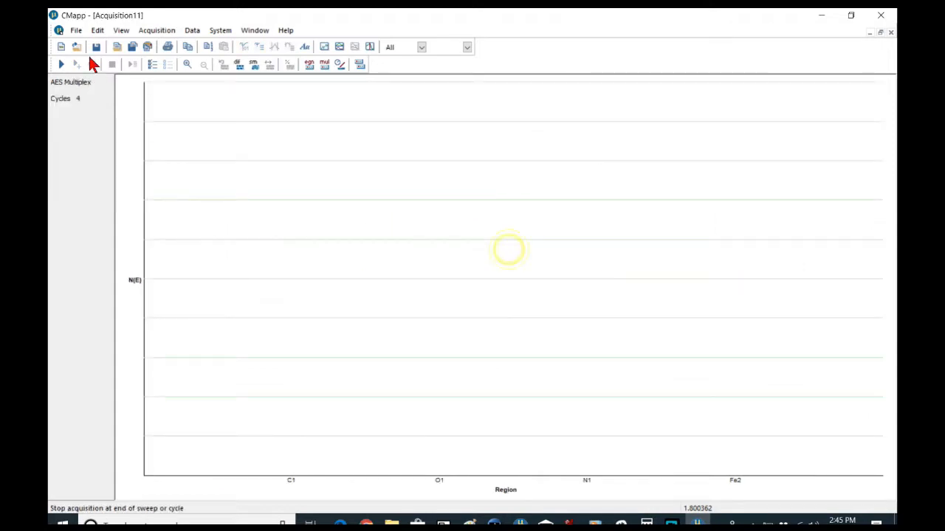
- Open the file Dirty Fe multiplex.ASN from the SN 17 folder
left_click(77, 29)
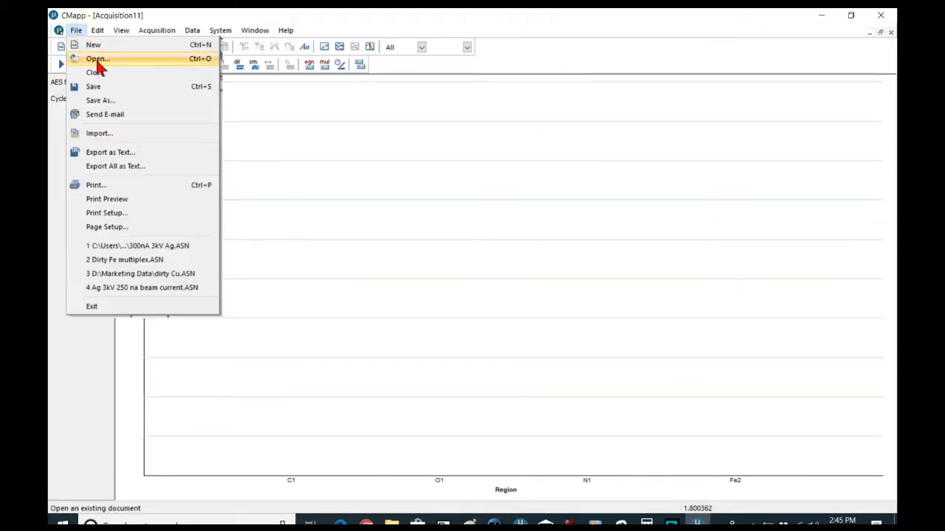
left_click(95, 58)
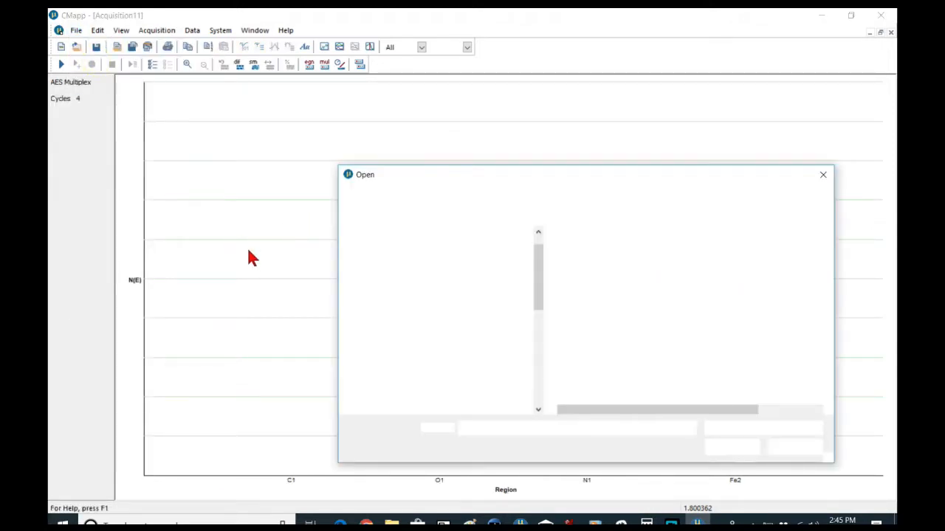
double_click(591, 266)
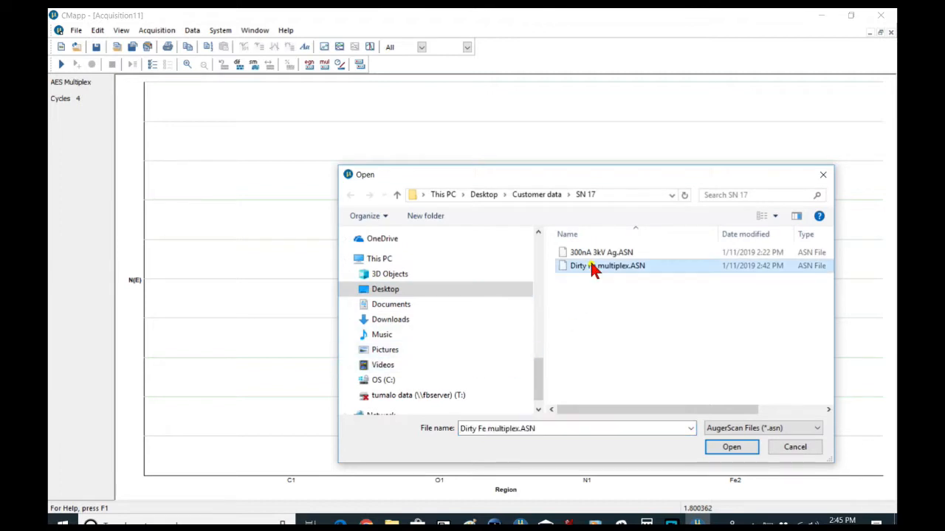
left_click(76, 30)
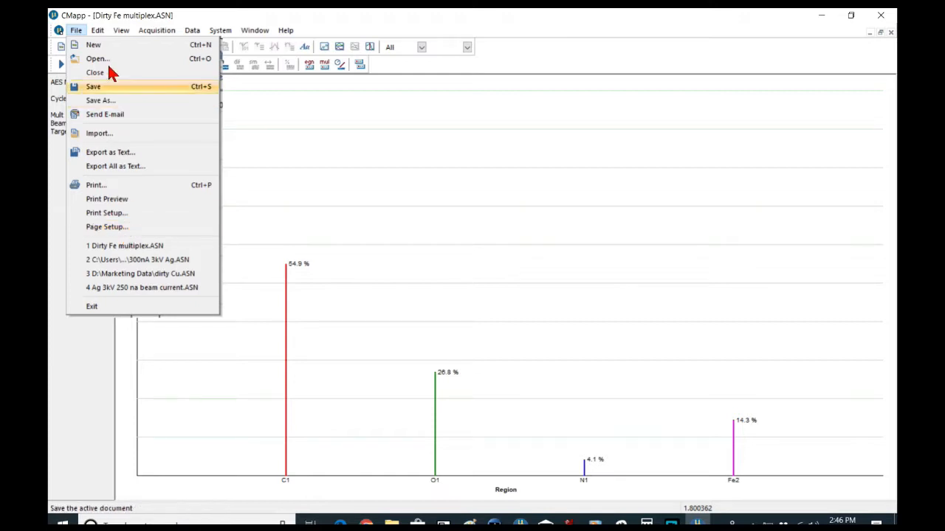
mouse_move(98, 30)
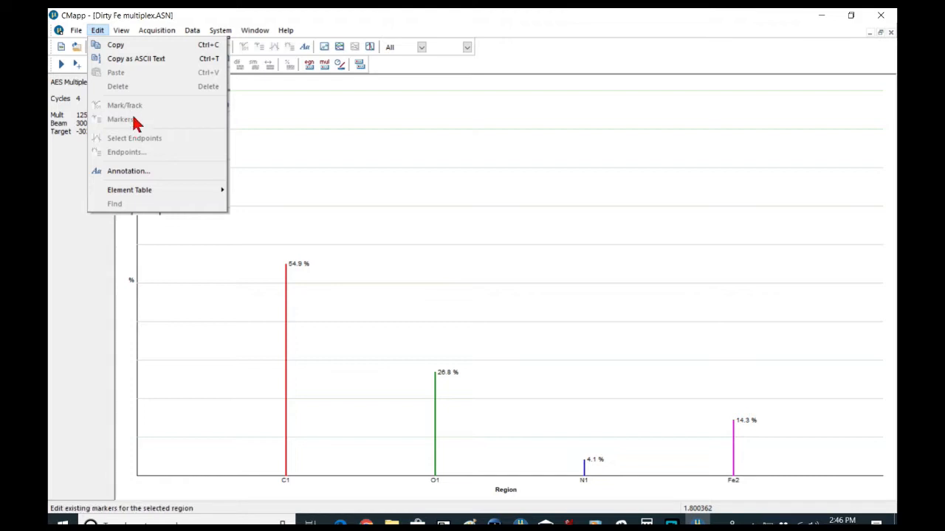
- Tile the open windows horizontally and maximize the 300nA 3kV Ag.ASN survey
mouse_move(197, 39)
left_click(255, 37)
left_click(254, 33)
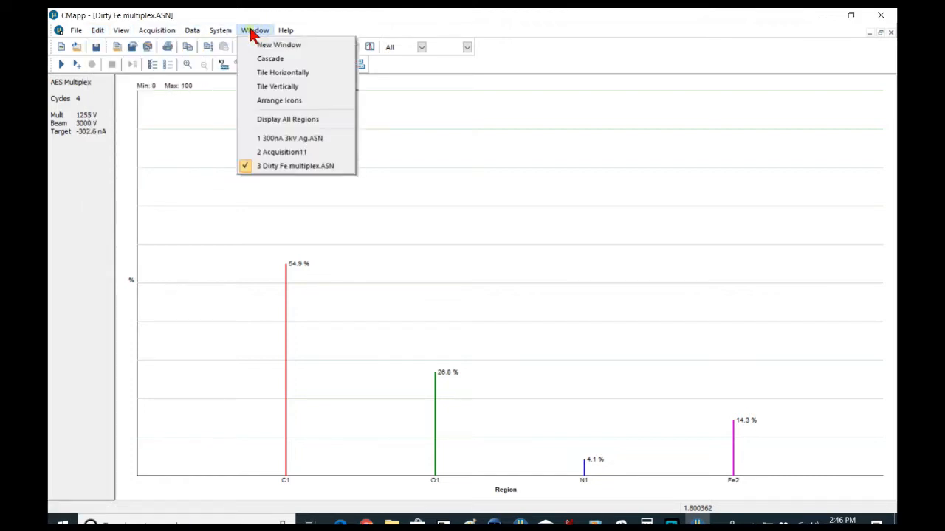
left_click(284, 73)
left_click(857, 371)
- Check the marker list of the 300nA 3kV Ag survey and mark S1 at about 153 eV with Mark/Track
left_click(98, 31)
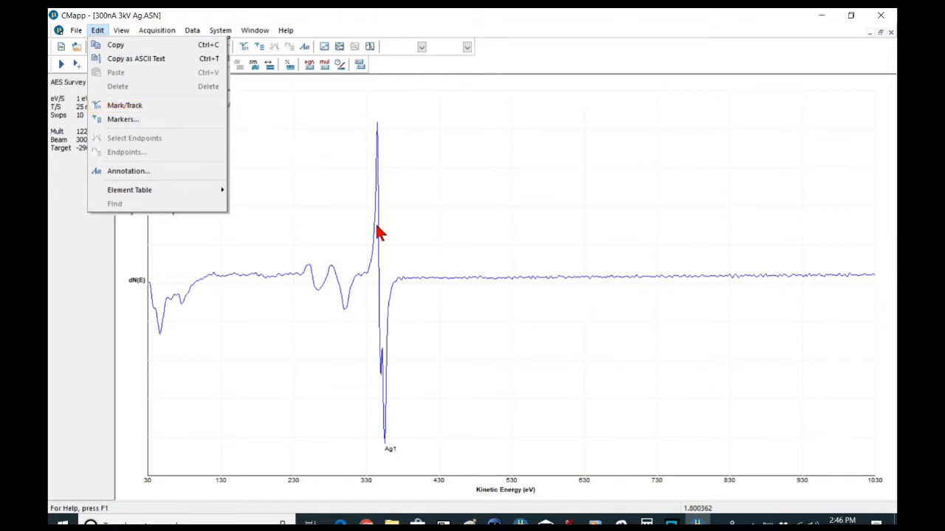
left_click(132, 105)
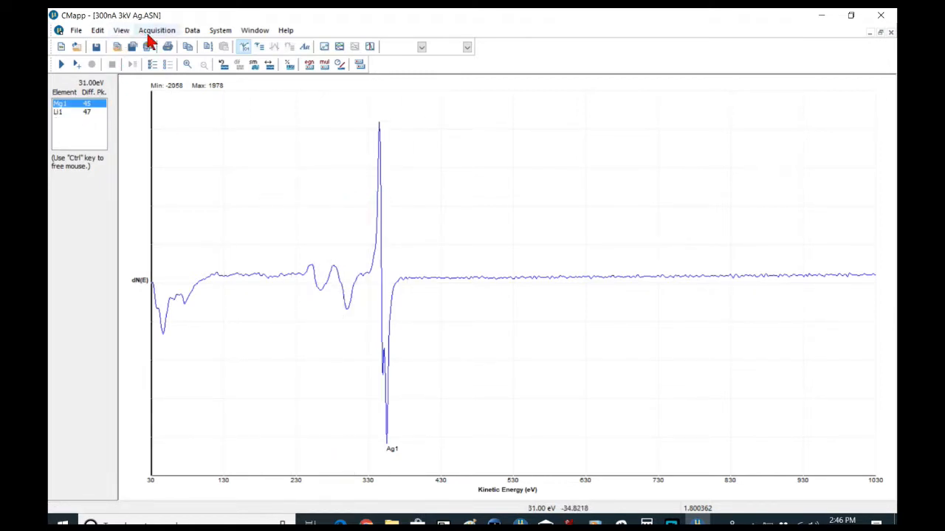
left_click(97, 30)
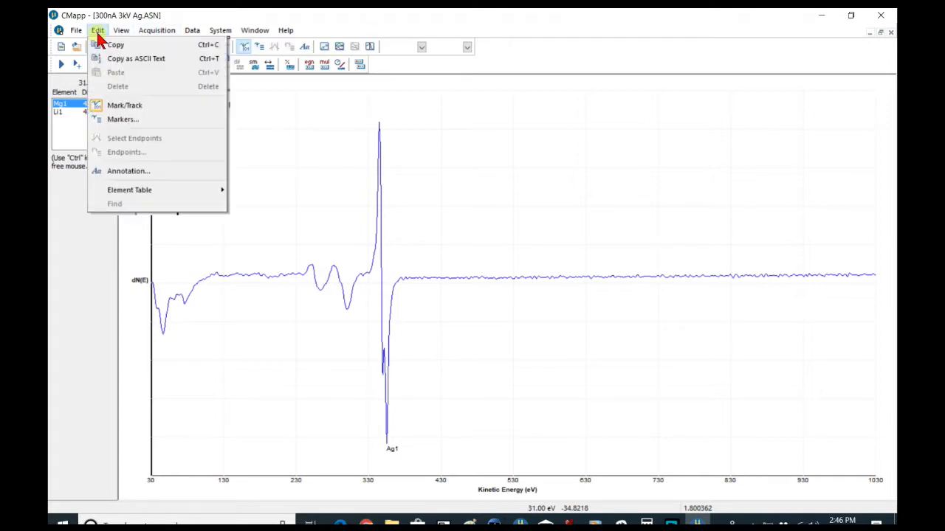
left_click(125, 123)
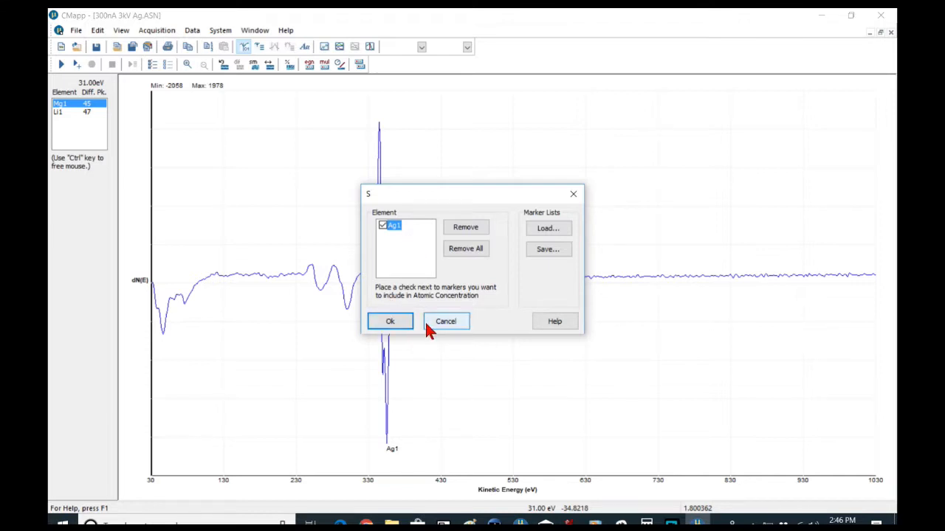
left_click(446, 323)
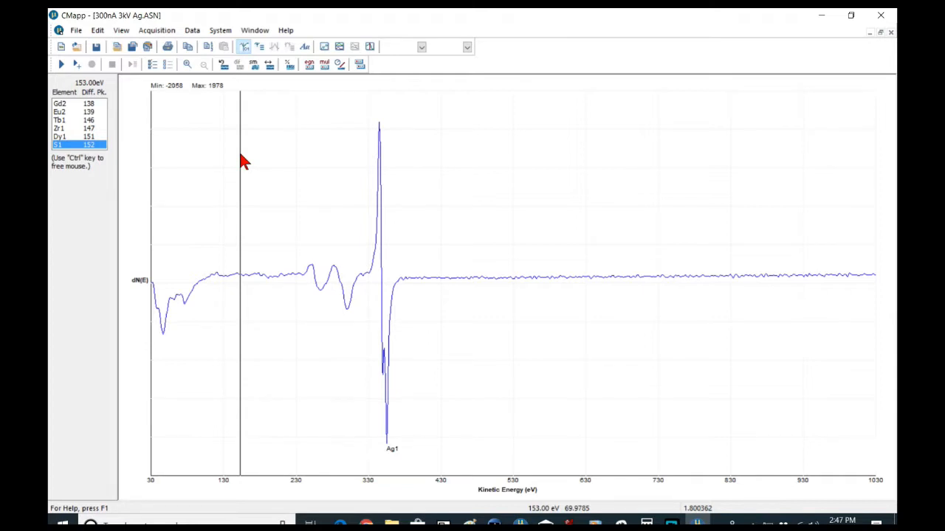
left_click(240, 156)
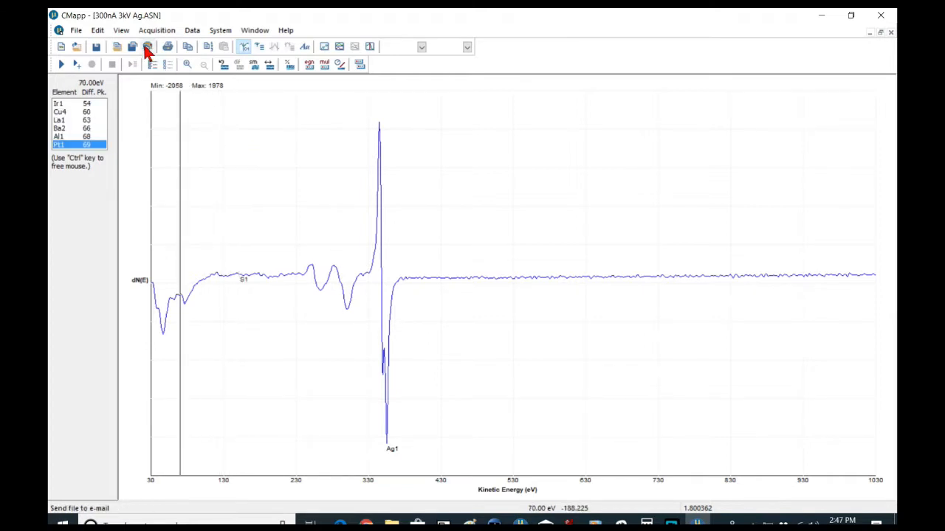
left_click(244, 55)
- Keep the Ag1 and S1 markers checked for quantification and calculate the atomic concentration of the Ag survey
left_click(97, 31)
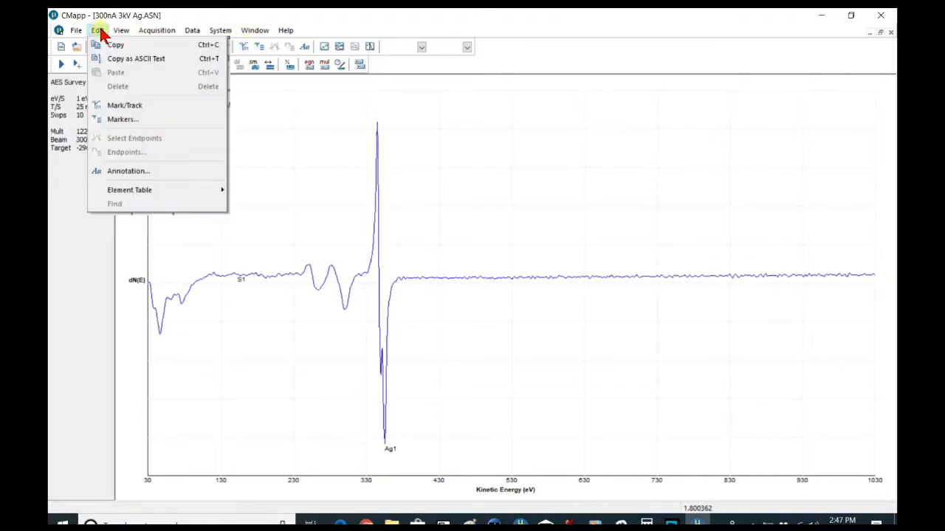
left_click(146, 121)
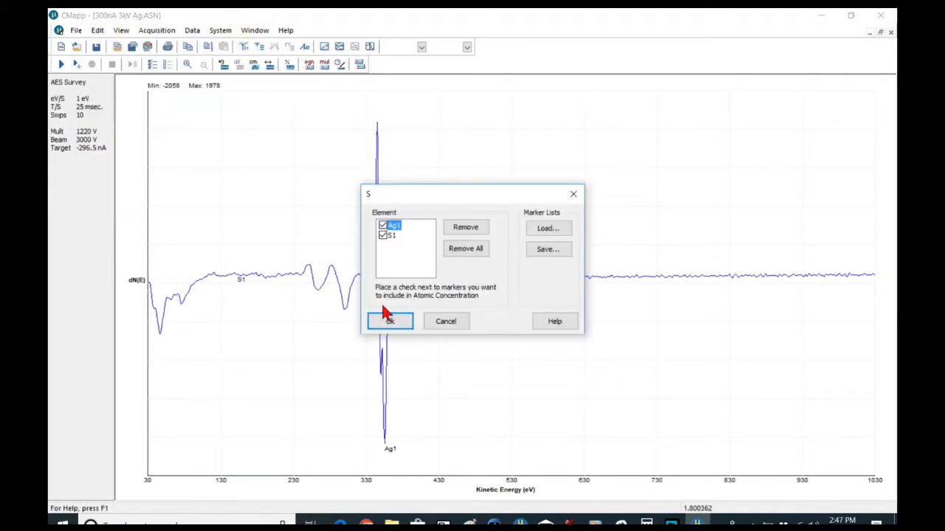
left_click(392, 235)
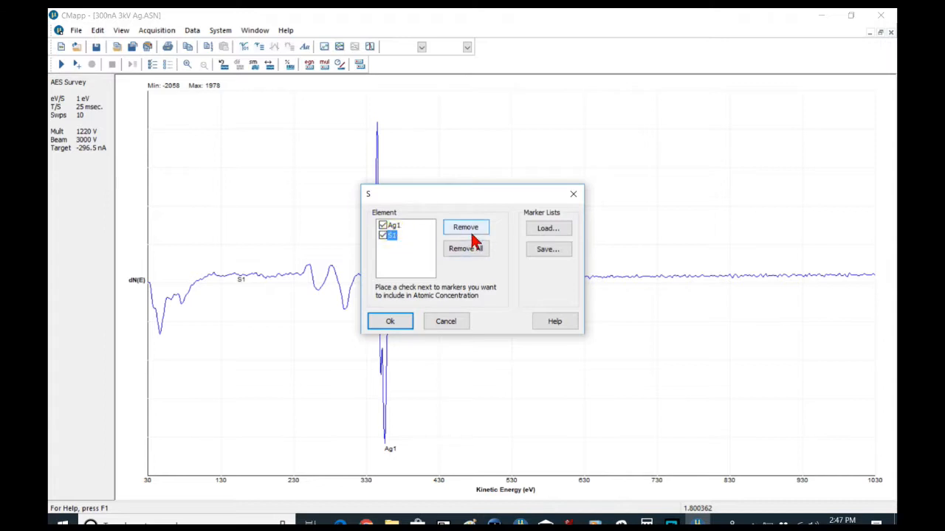
left_click(382, 234)
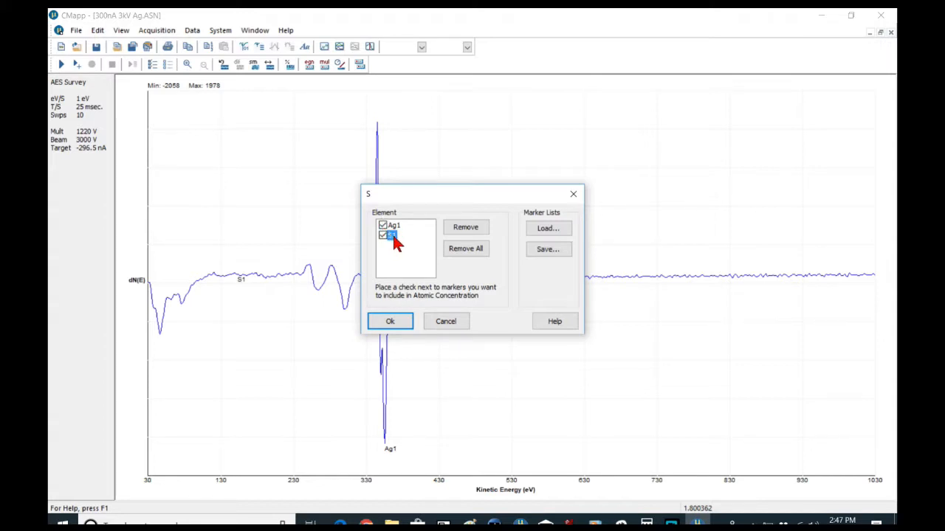
left_click(402, 323)
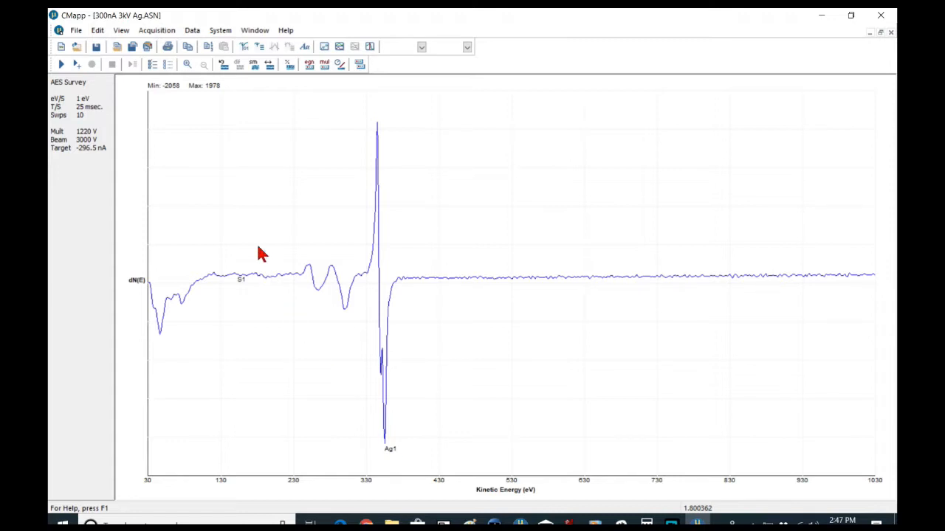
left_click(288, 64)
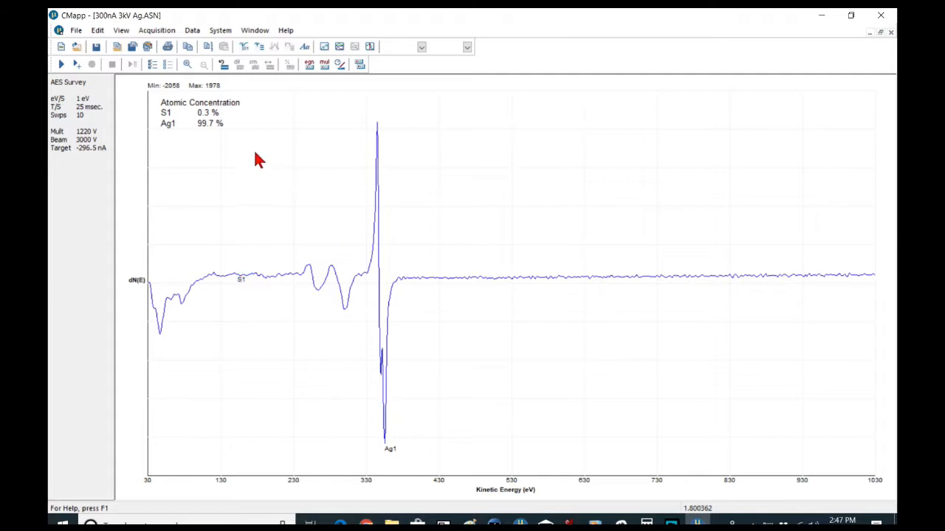
left_click(97, 30)
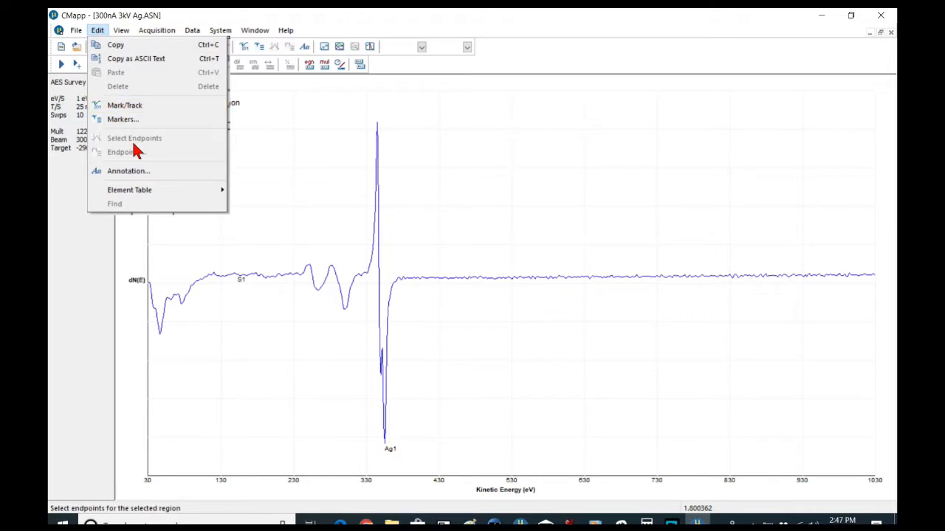
left_click(262, 147)
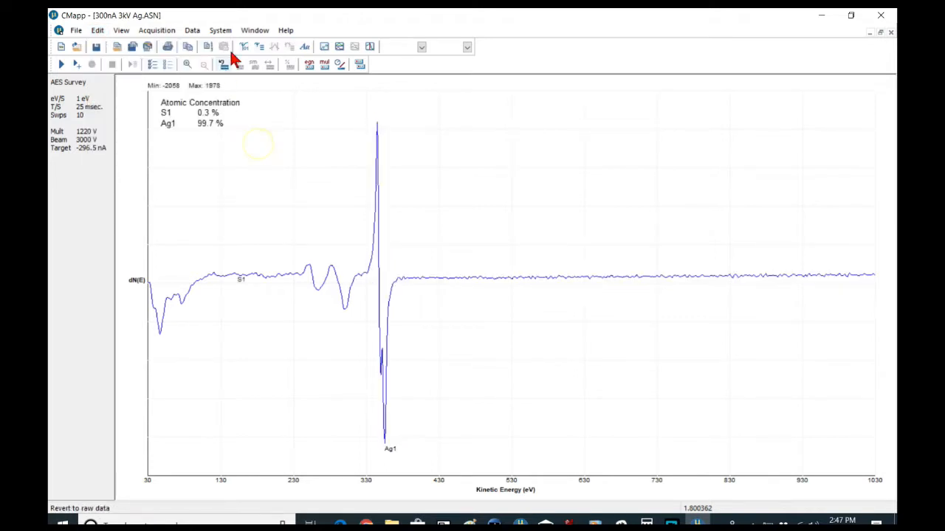
- Switch to the Dirty Fe multiplex.ASN window and display all of its regions
left_click(254, 30)
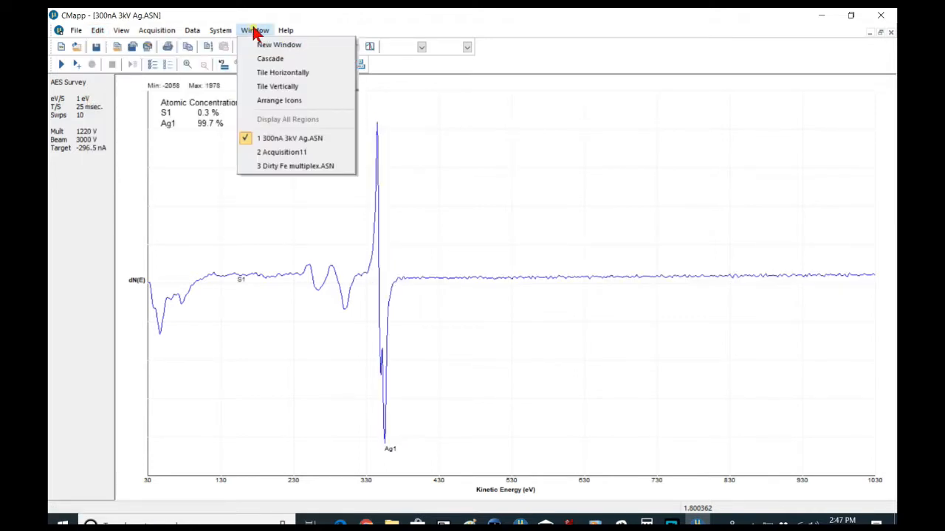
left_click(293, 169)
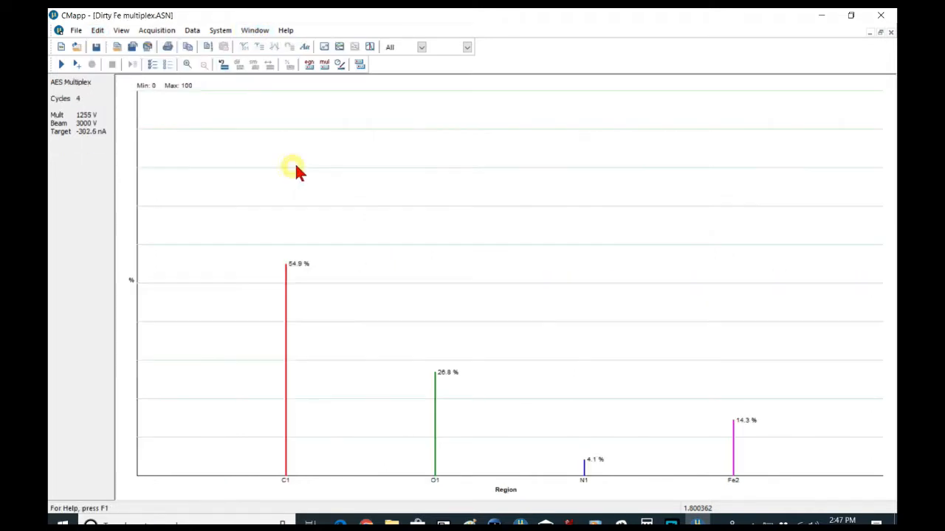
left_click(255, 30)
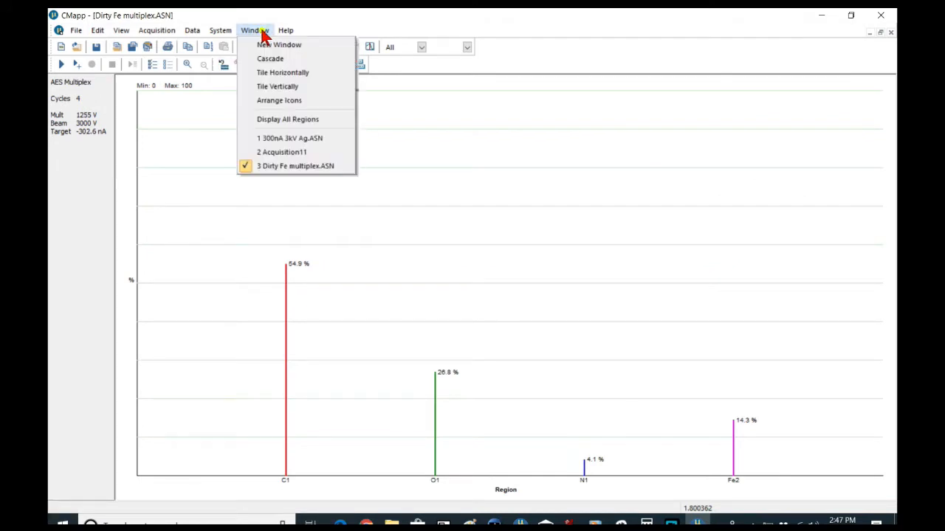
left_click(296, 121)
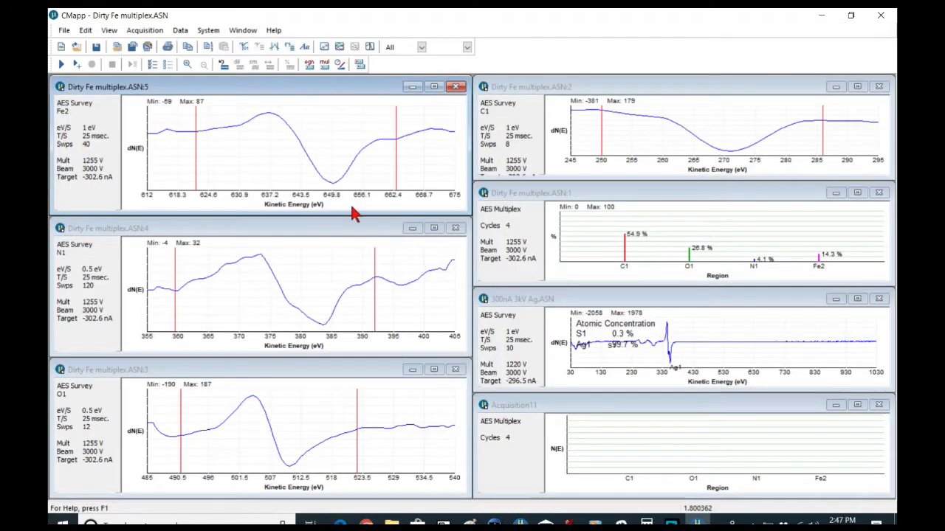
- Select endpoints around the Fe2 peak at about 627 and 663 eV
left_click(87, 31)
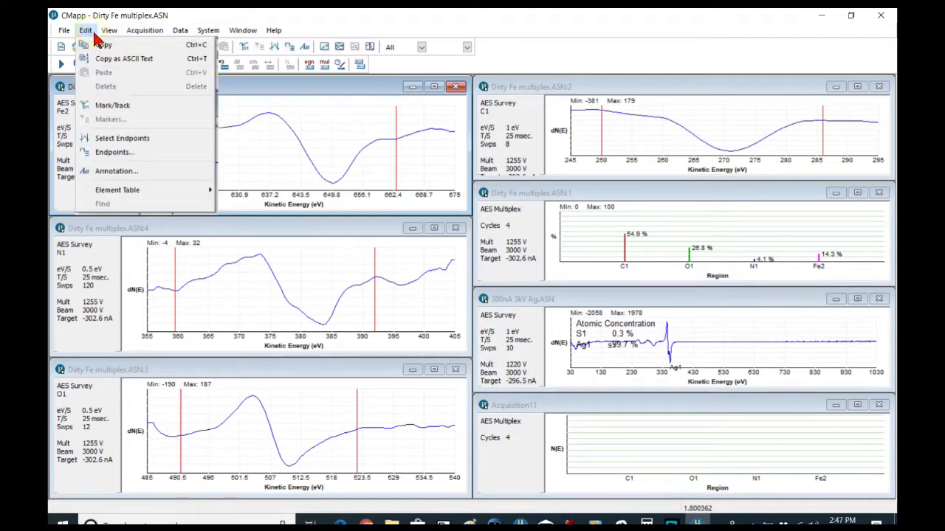
left_click(126, 138)
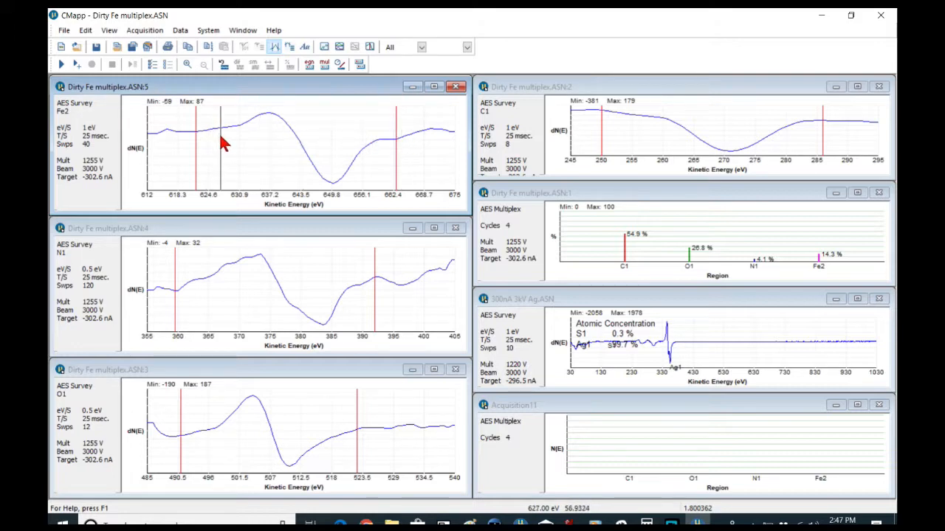
left_click_drag(221, 136, 226, 138)
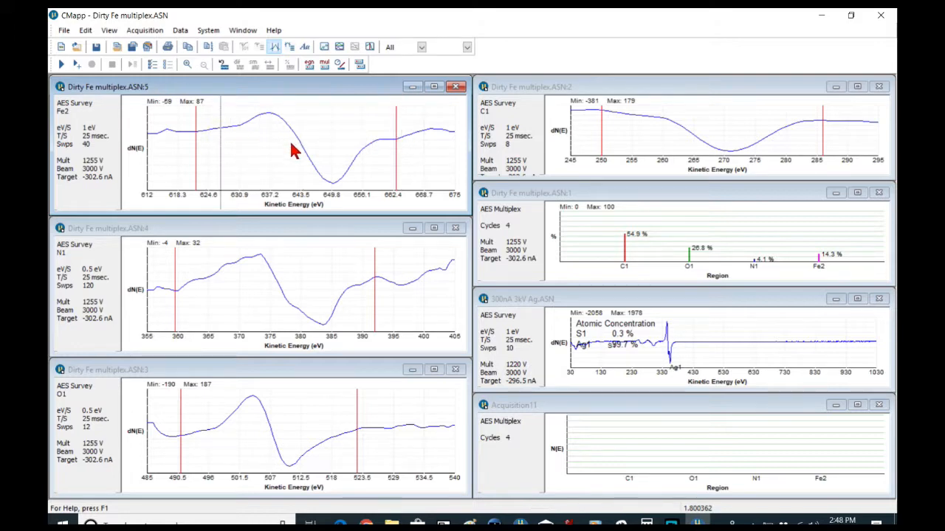
left_click_drag(396, 150, 398, 150)
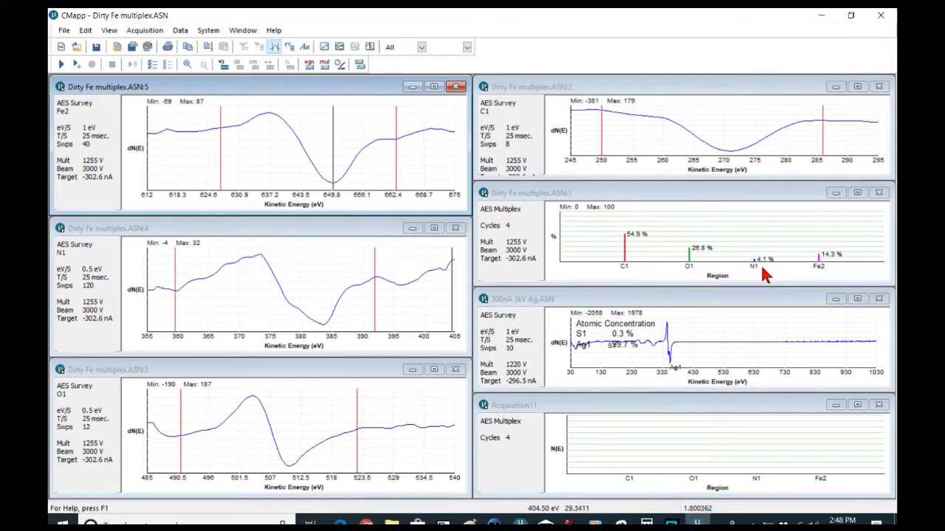
- Move the N1 endpoints to about 390 and 400 eV, and reset them around the peak at about 358 and 390 eV
left_click(360, 269)
left_click(425, 271)
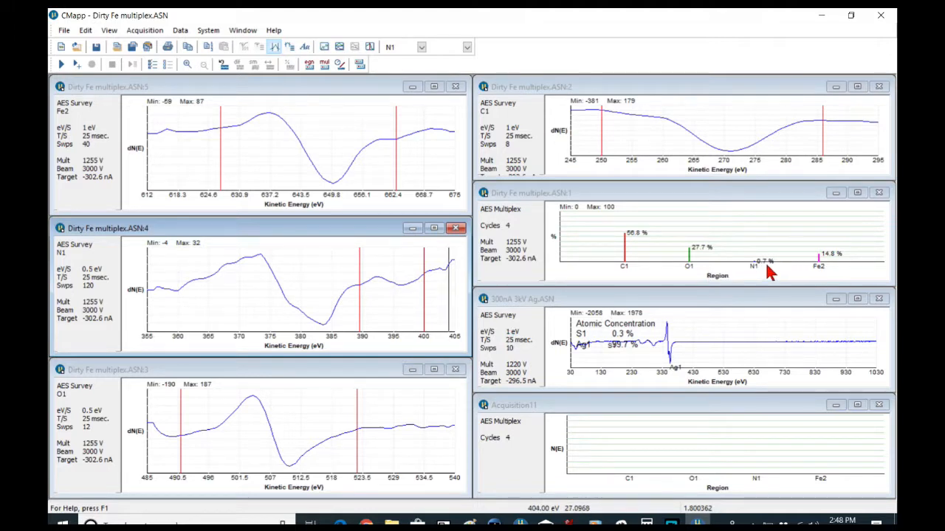
left_click_drag(170, 270, 366, 288)
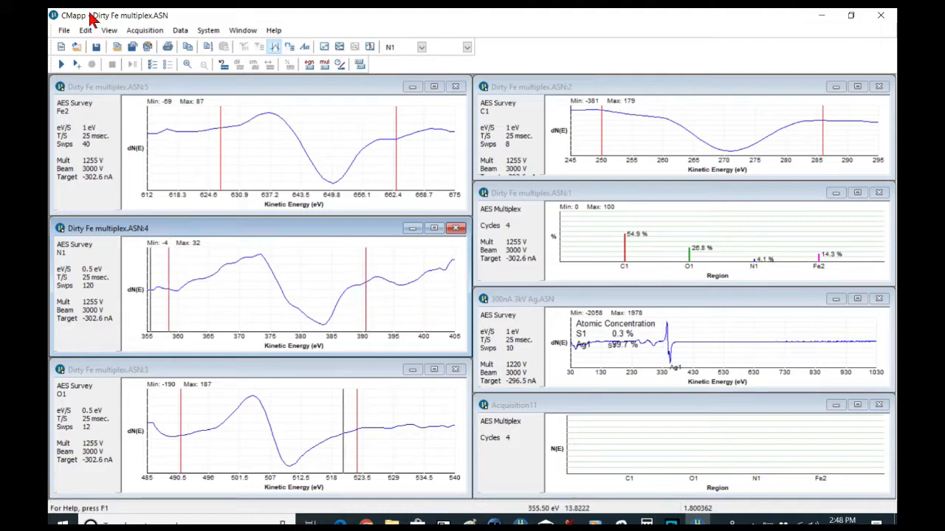
- Switch to the 300nA 3kV Ag.ASN survey and maximize its window
left_click(86, 31)
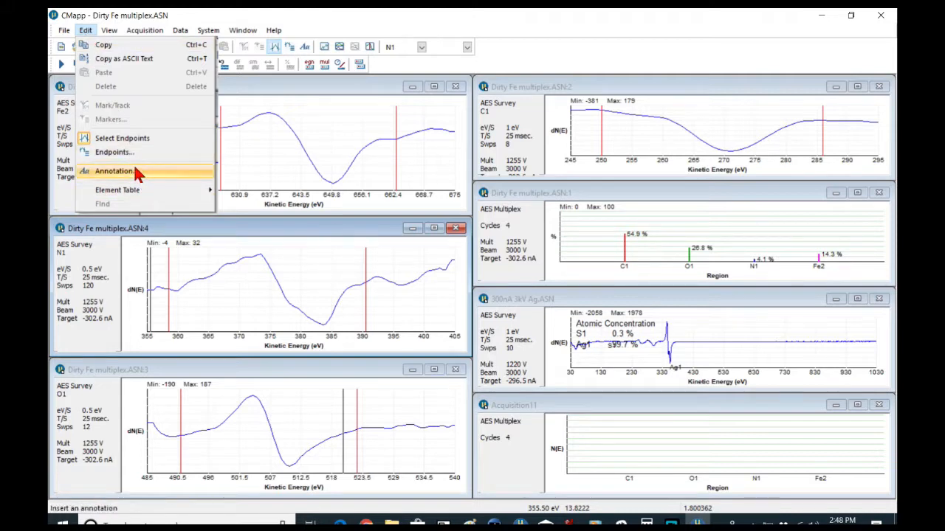
left_click(792, 310)
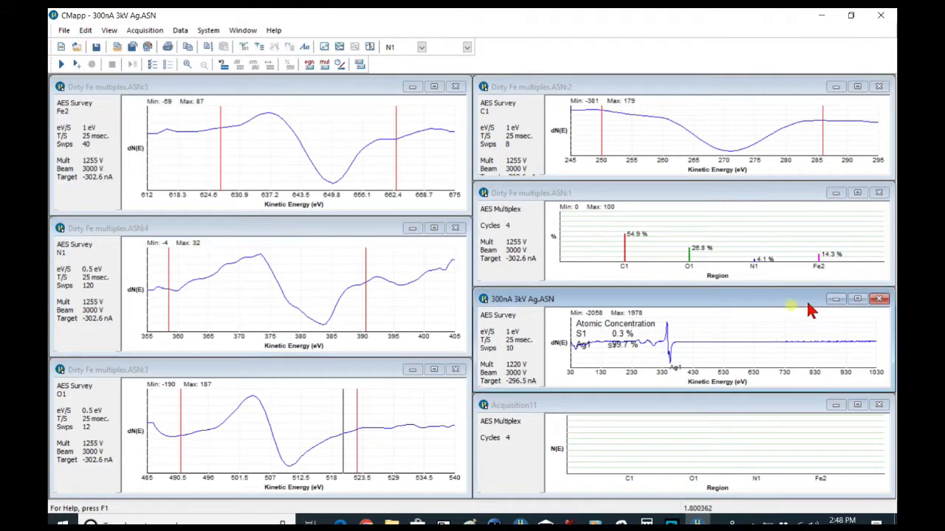
left_click(857, 299)
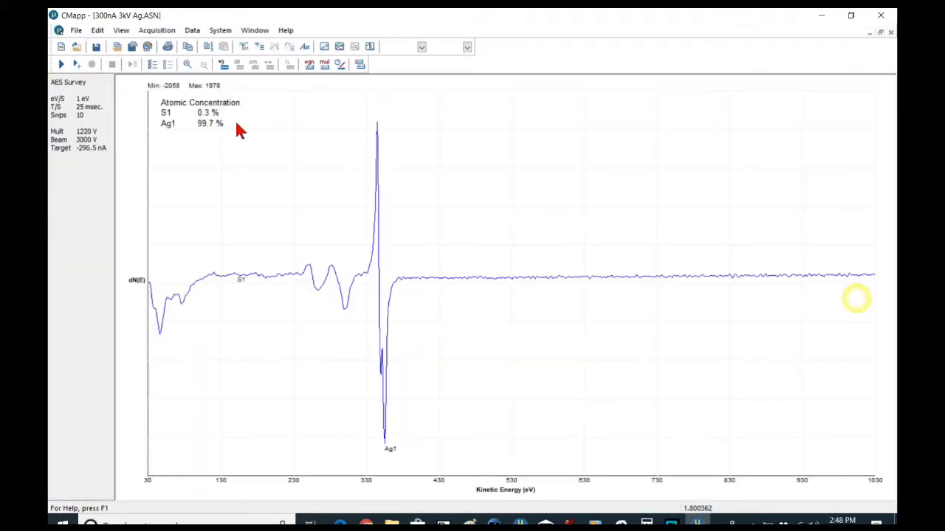
- Add the annotation "This is my data" to the Ag survey and place it in the empty area above the baseline near 620 eV
left_click(94, 31)
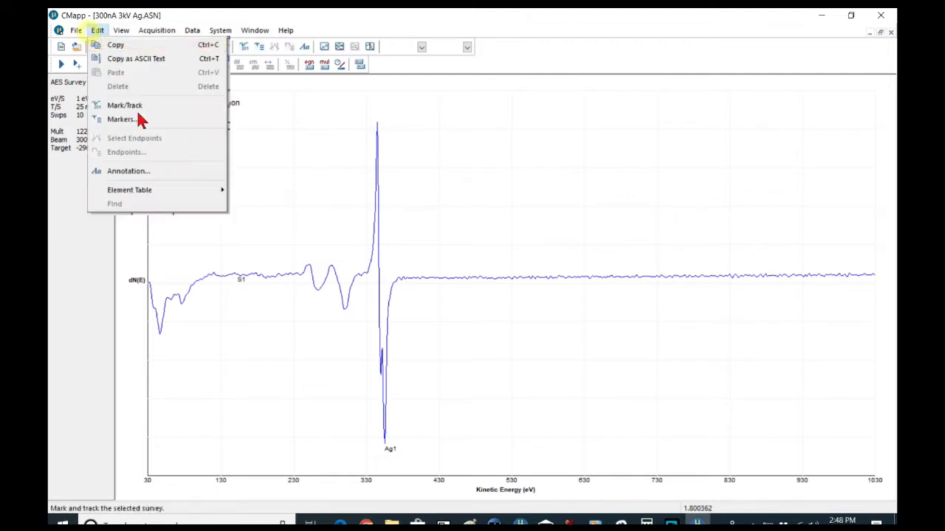
left_click(146, 171)
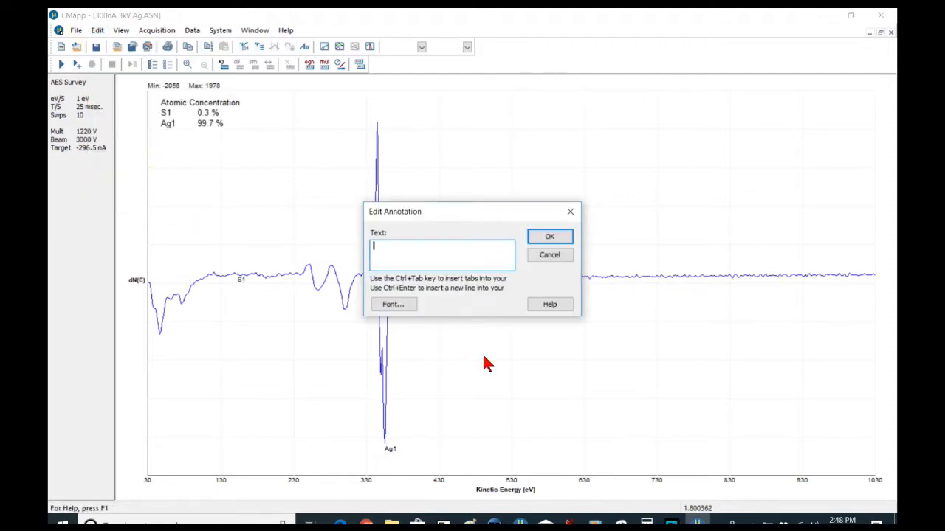
type("This is my data")
left_click(552, 236)
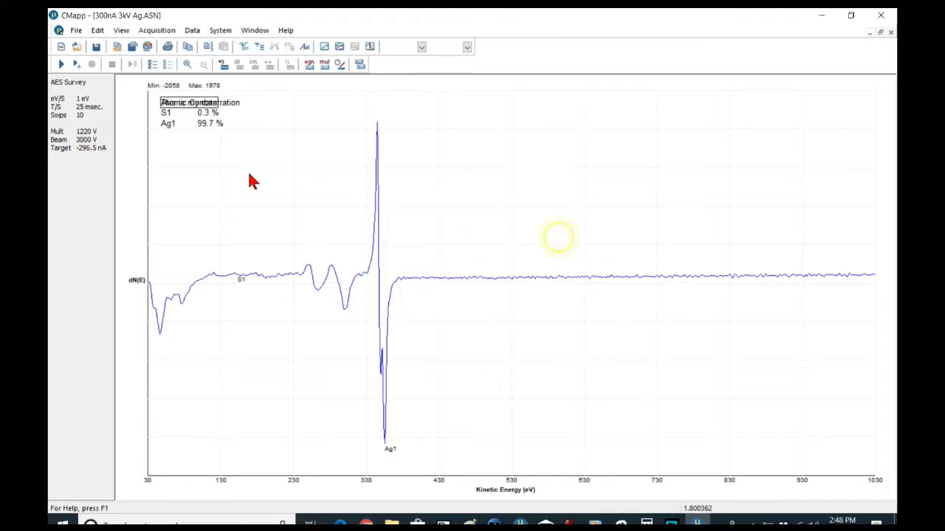
mouse_move(189, 102)
left_mouse_down()
mouse_move(266, 147)
mouse_move(577, 170)
left_mouse_up()
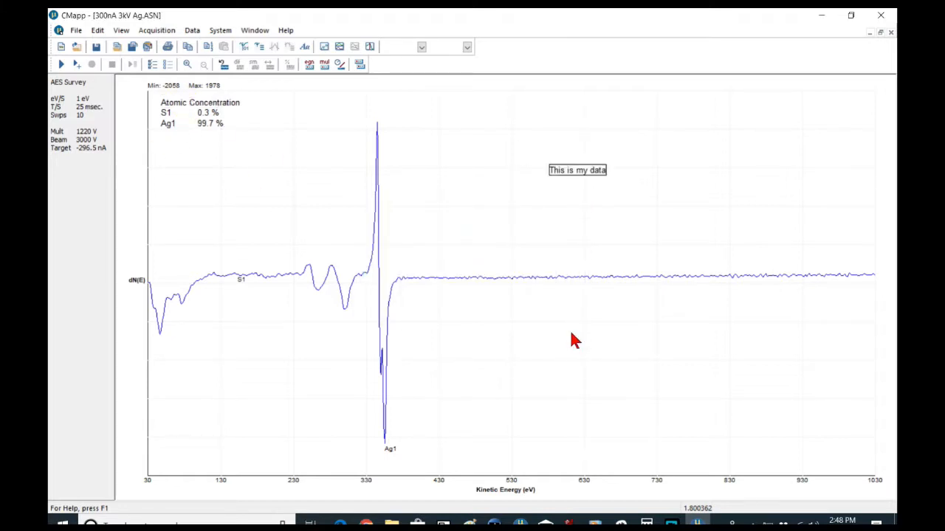
- Format the "This is my data" annotation with font size 14 and the colour Aqua
double_click(584, 170)
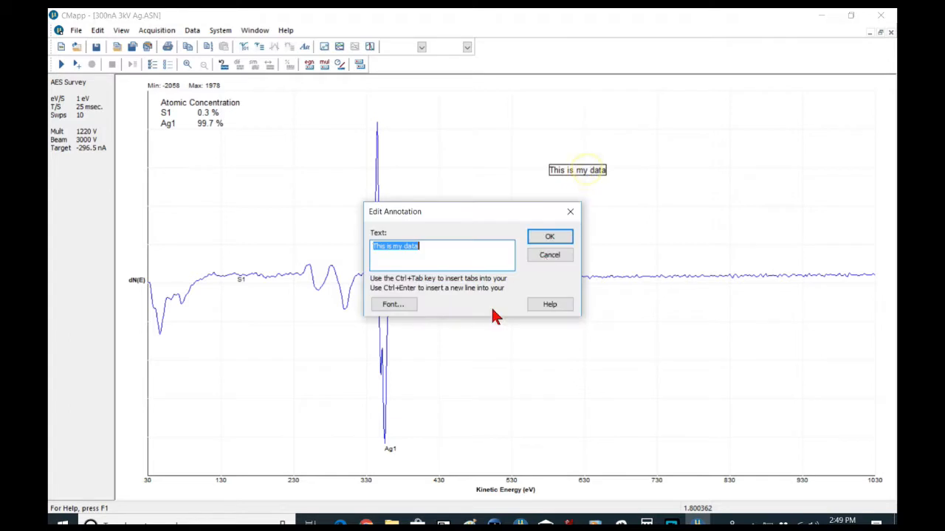
left_click(391, 303)
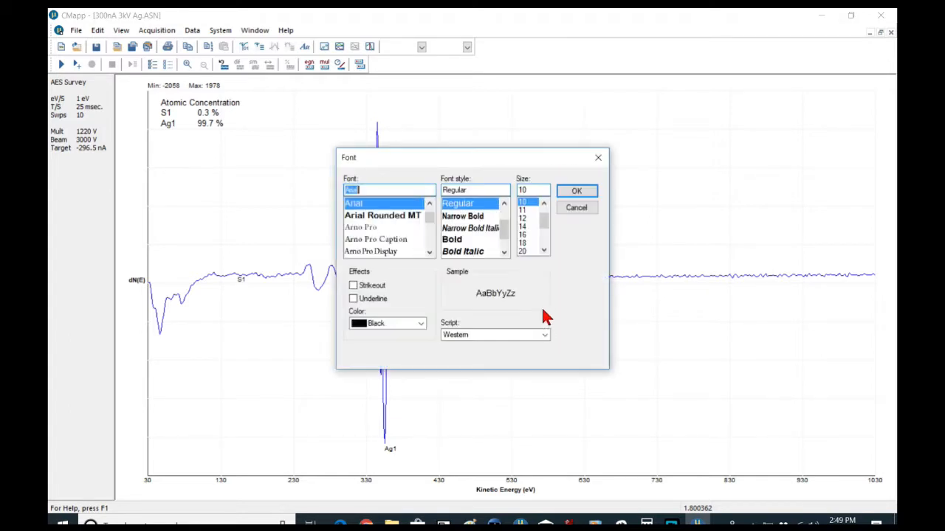
left_click(524, 226)
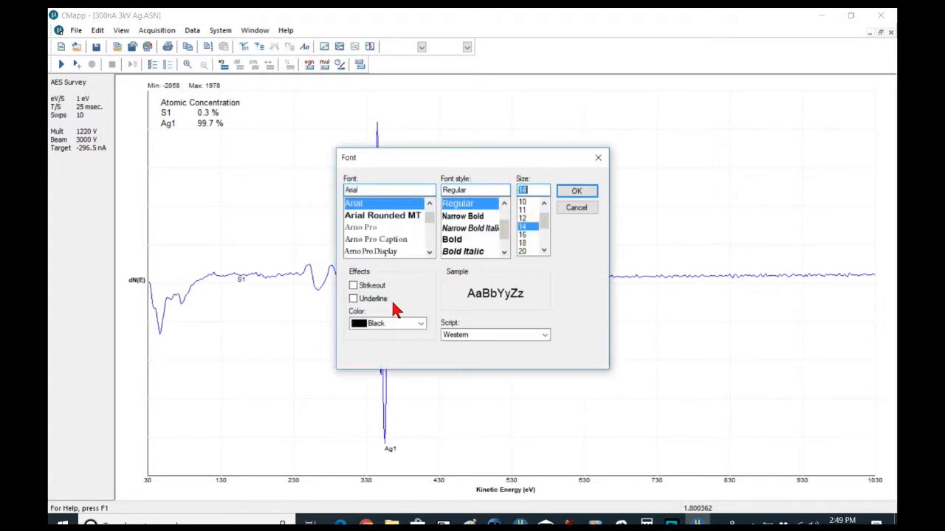
left_click(420, 324)
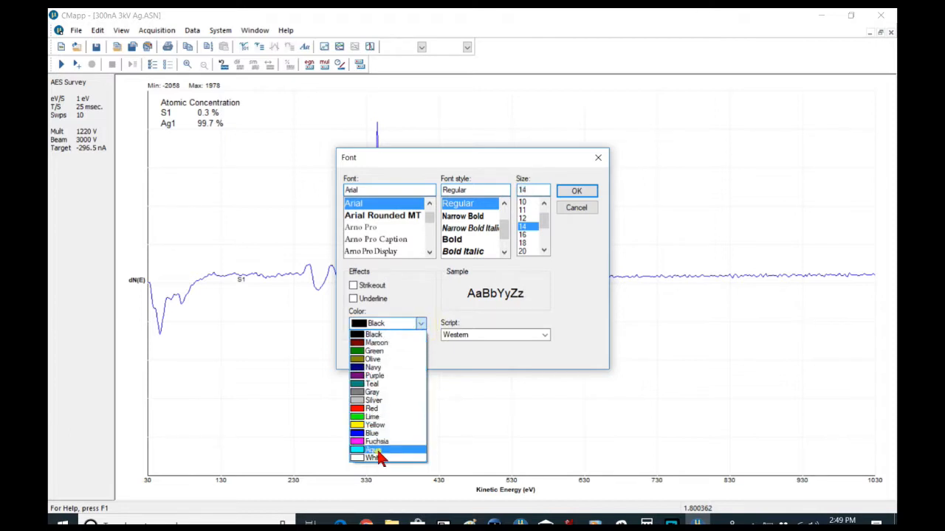
left_click(376, 450)
left_click(566, 192)
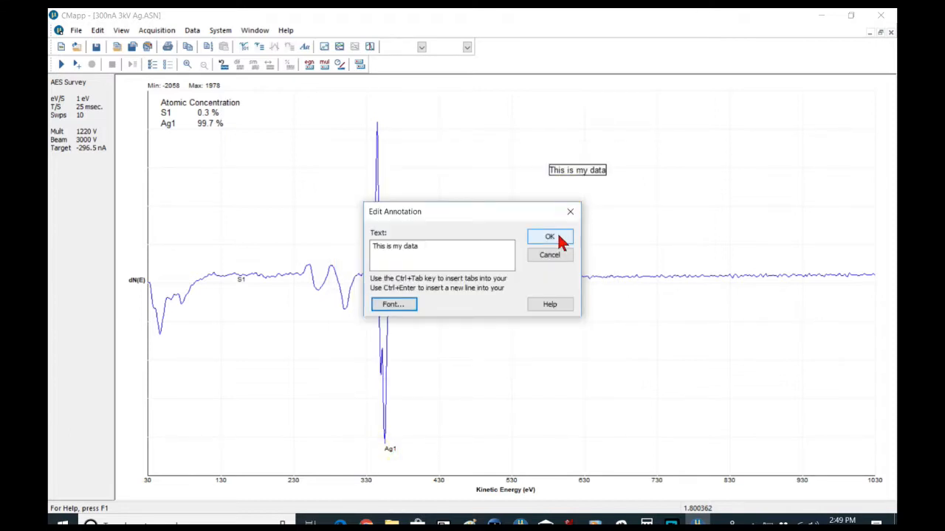
left_click(550, 237)
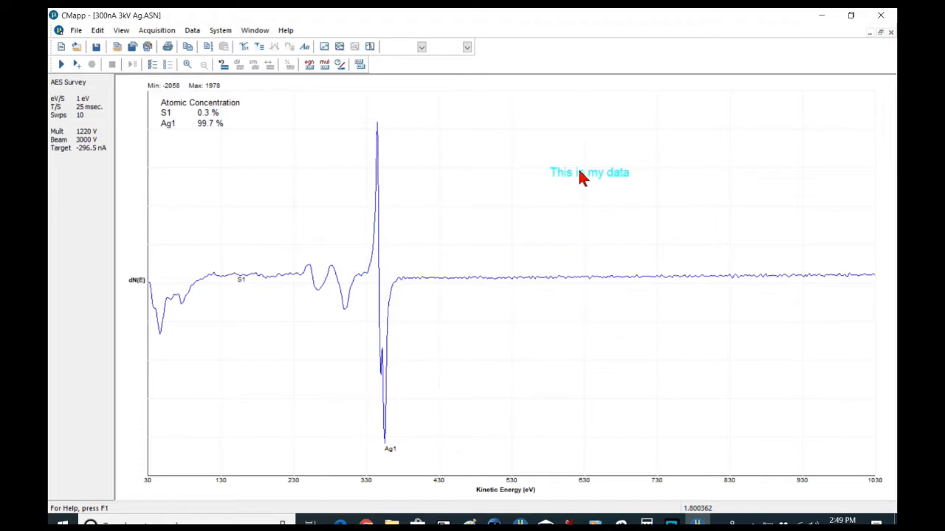
- Move the annotation just below the baseline beside the Ag1 peak, and delete it
mouse_move(583, 170)
left_mouse_down()
mouse_move(448, 310)
mouse_move(303, 328)
mouse_move(391, 295)
mouse_move(458, 305)
left_mouse_up()
left_click(493, 367)
left_click(481, 307)
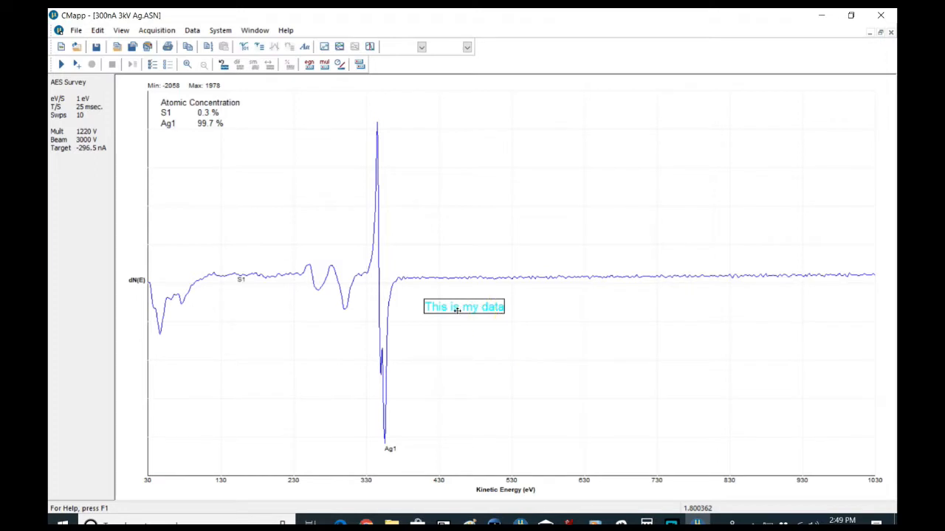
key("Delete")
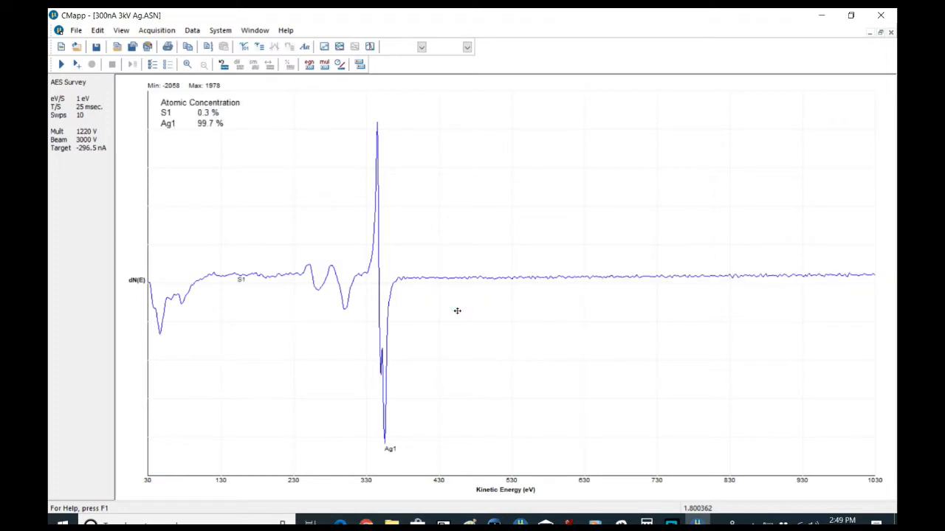
- Open the AES element table and browse down to the F and Fe entries
left_click(101, 34)
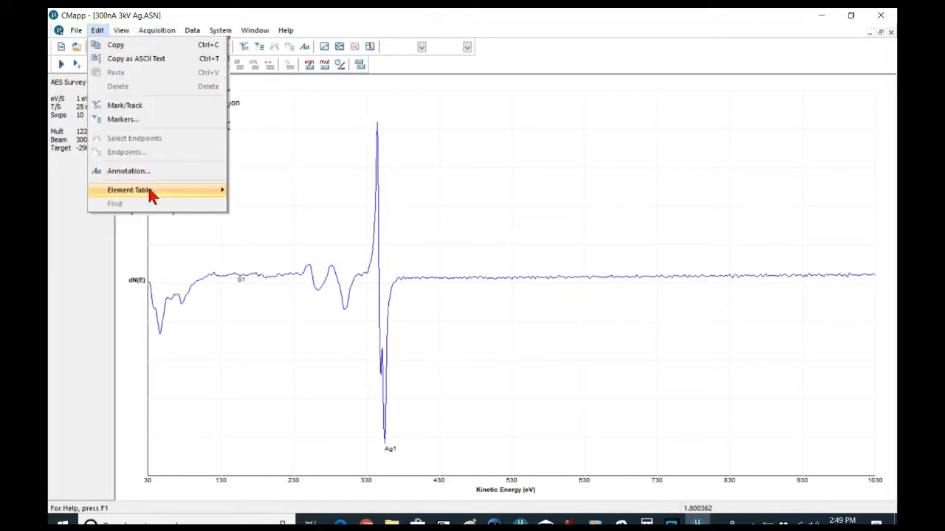
mouse_move(148, 190)
left_click(259, 198)
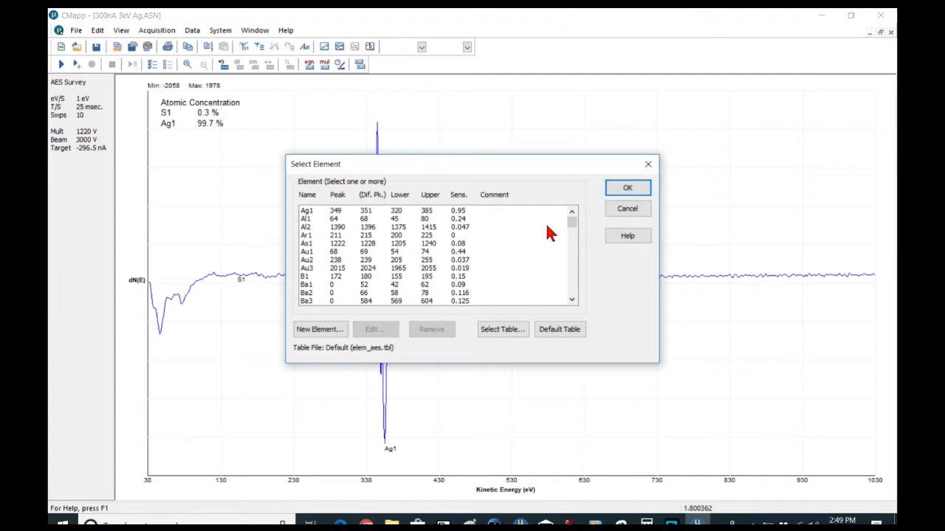
left_click_drag(574, 229, 570, 254)
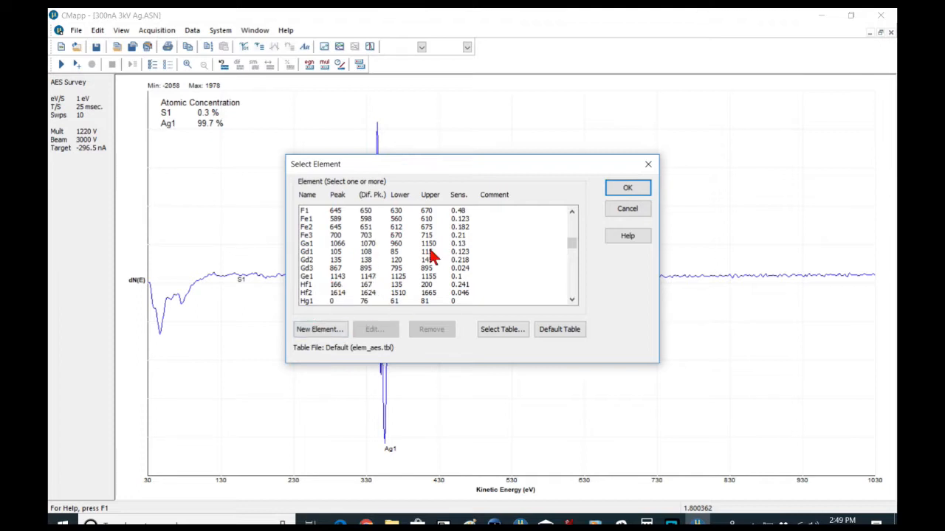
- Examine the F1 element record's peak, limits, sweeps and sensitivity factor, and close the record and table without changing anything
left_click(366, 214)
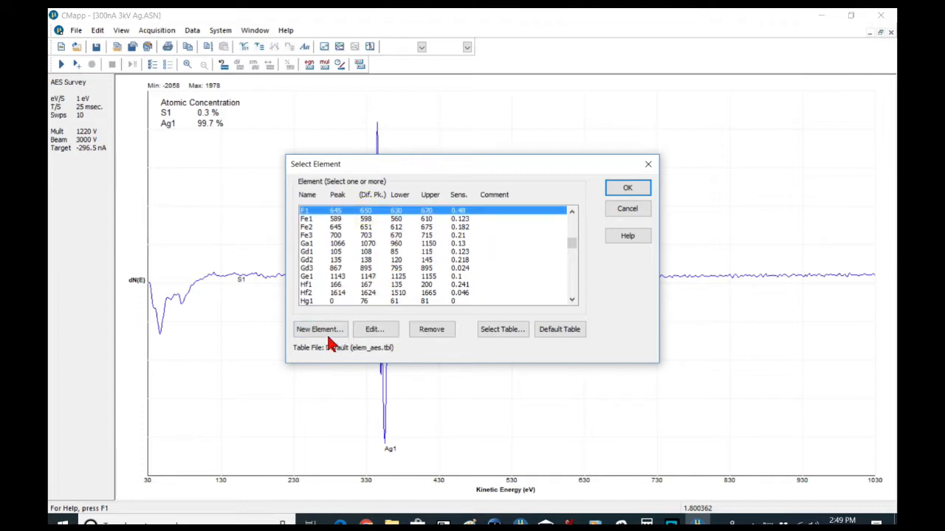
left_click(387, 331)
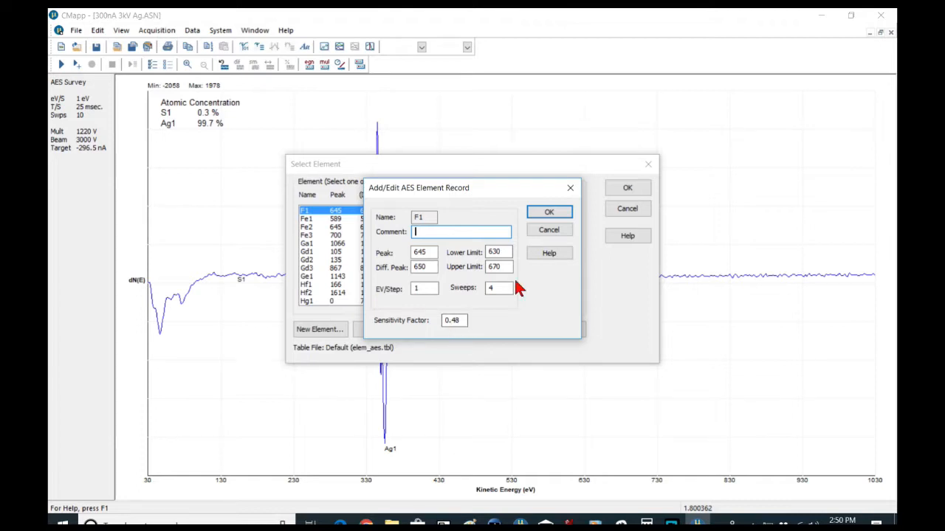
left_click(551, 214)
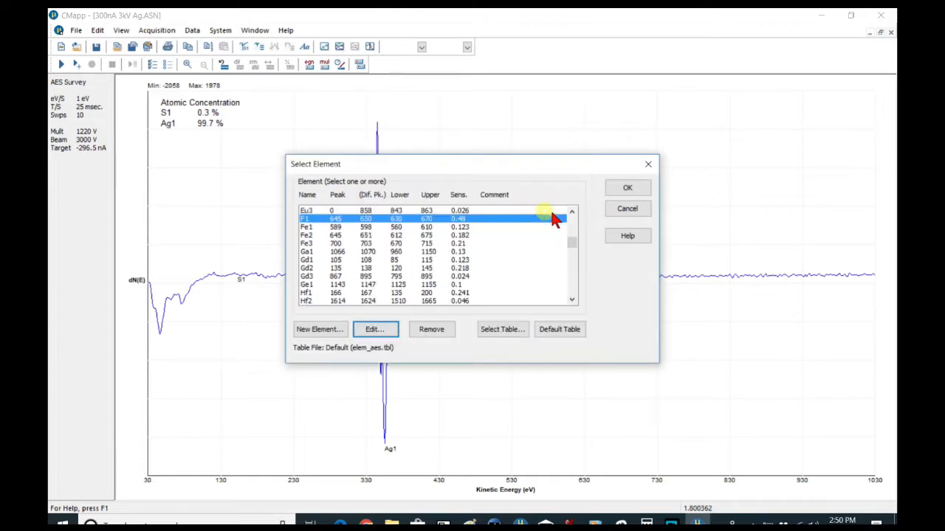
left_click(633, 189)
left_click(537, 294)
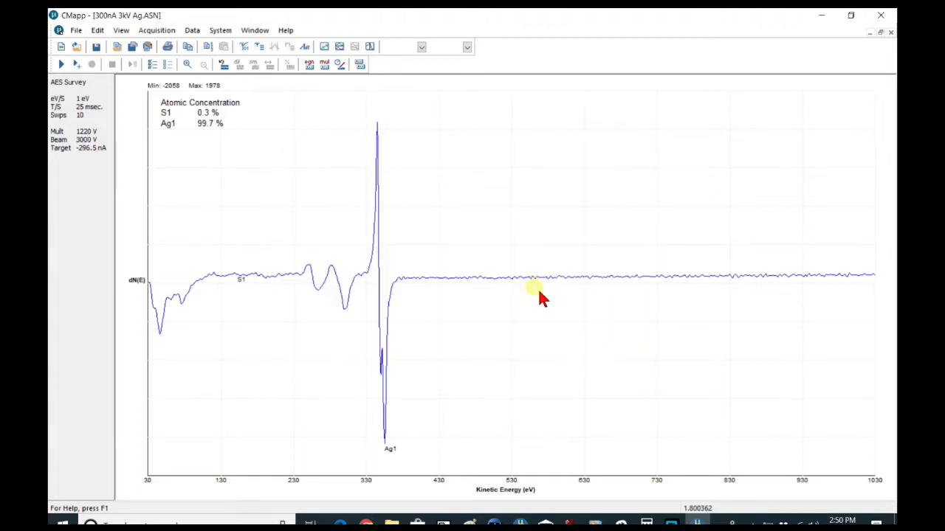
- Review the toolbar display options and try to show the Region Selection toolbar with the Ag survey active
left_click(97, 33)
mouse_move(122, 36)
mouse_move(141, 47)
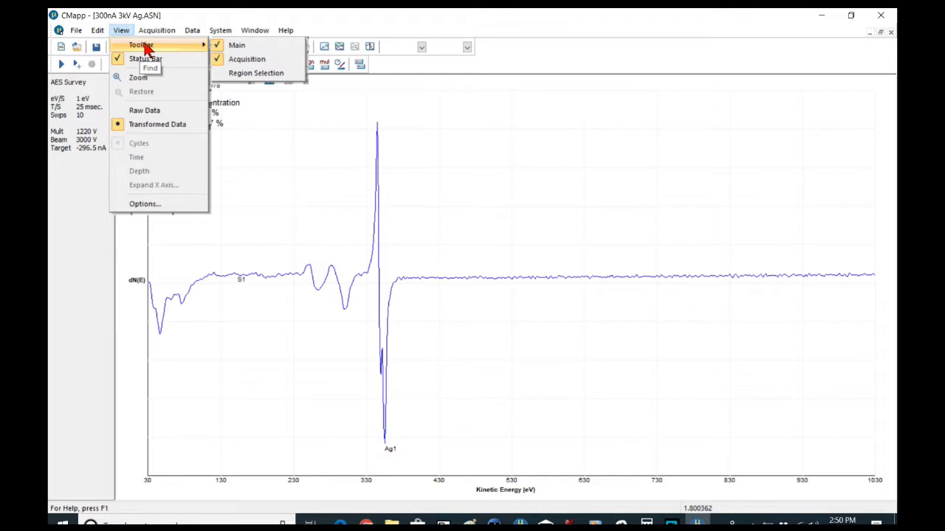
left_click(306, 161)
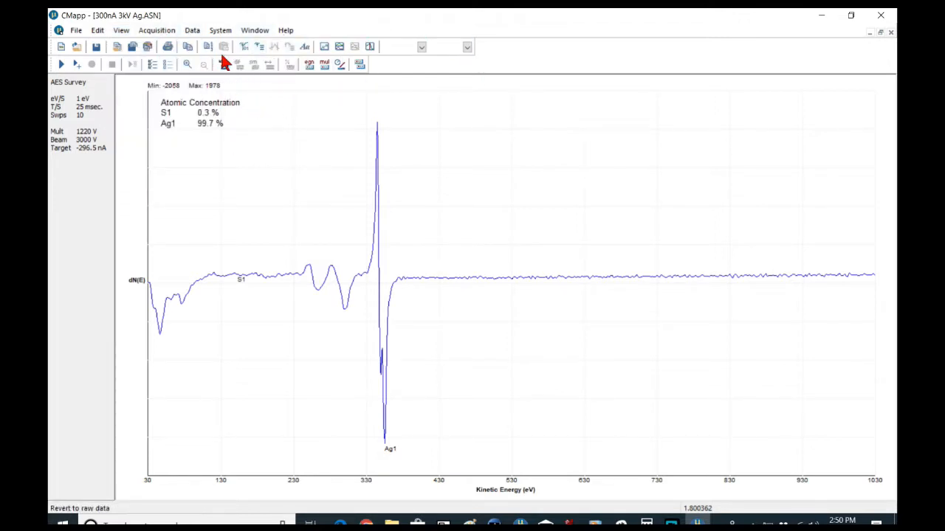
left_click(120, 32)
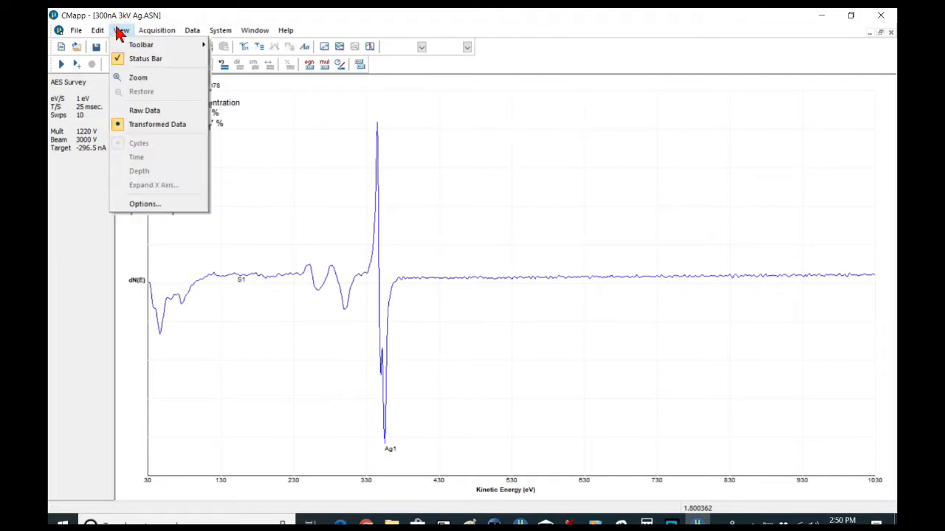
mouse_move(140, 44)
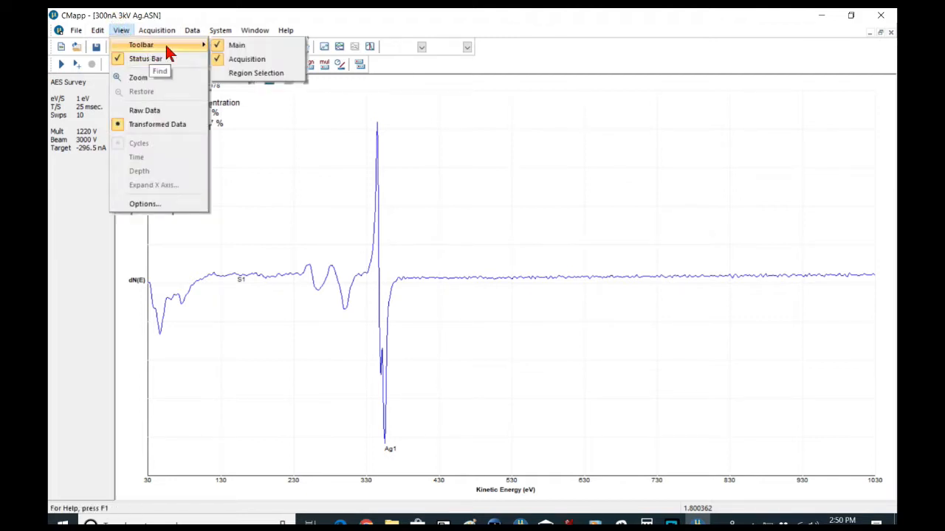
left_click(251, 76)
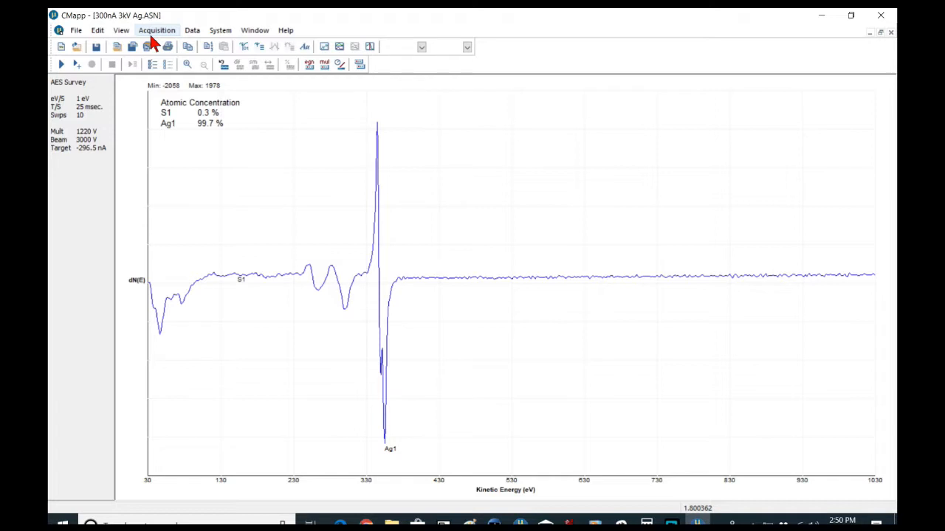
- Tile all open windows horizontally and activate the N1 region of the Dirty Fe multiplex
left_click(250, 34)
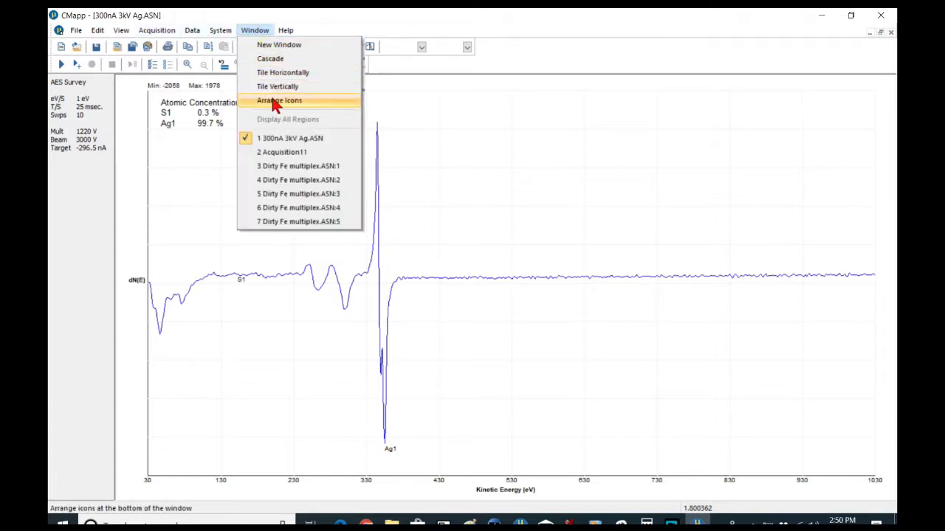
left_click(277, 73)
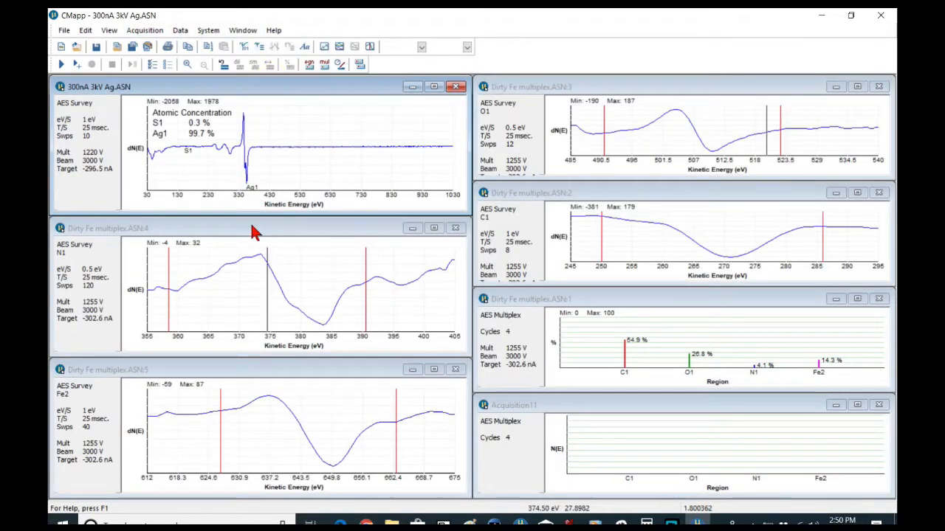
left_click(250, 232)
- Try to show the Region Selection toolbar with the N1 region active, and recheck which toolbars are enabled
left_click(108, 30)
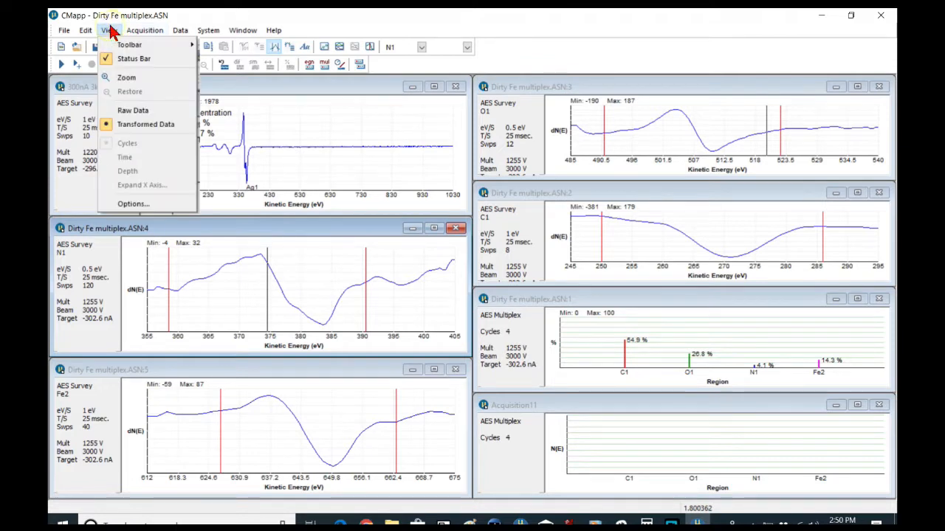
mouse_move(148, 45)
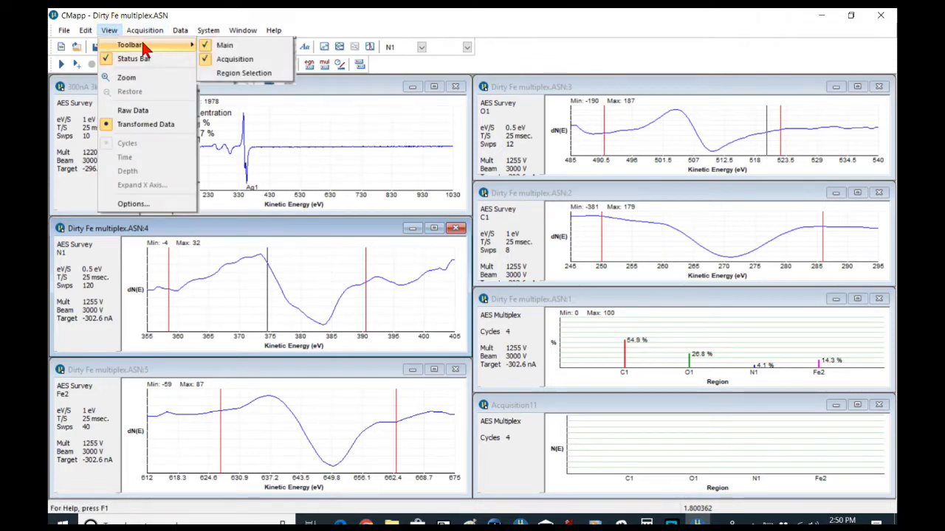
left_click(248, 72)
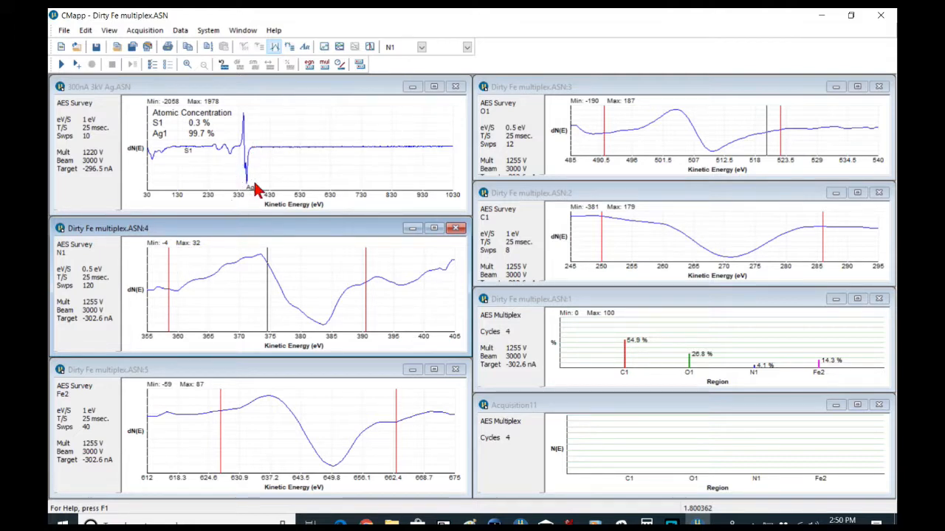
left_click(109, 33)
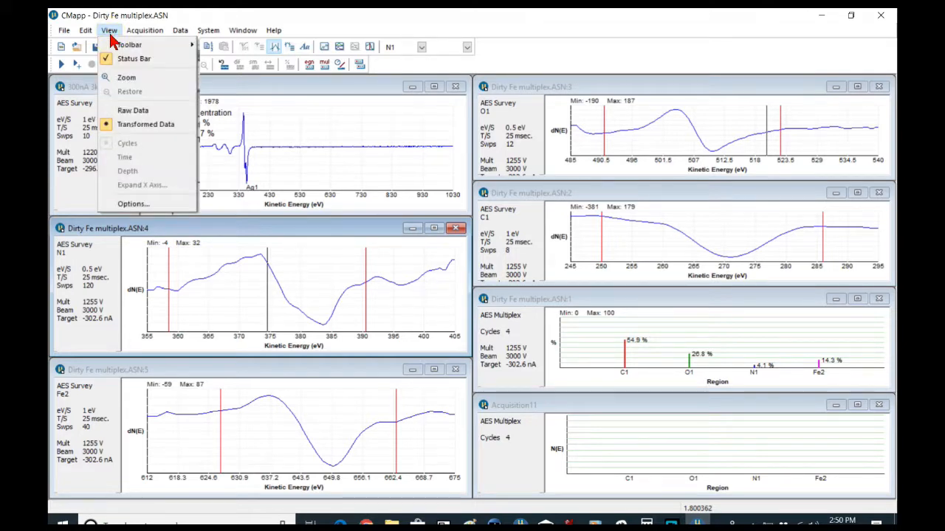
mouse_move(122, 46)
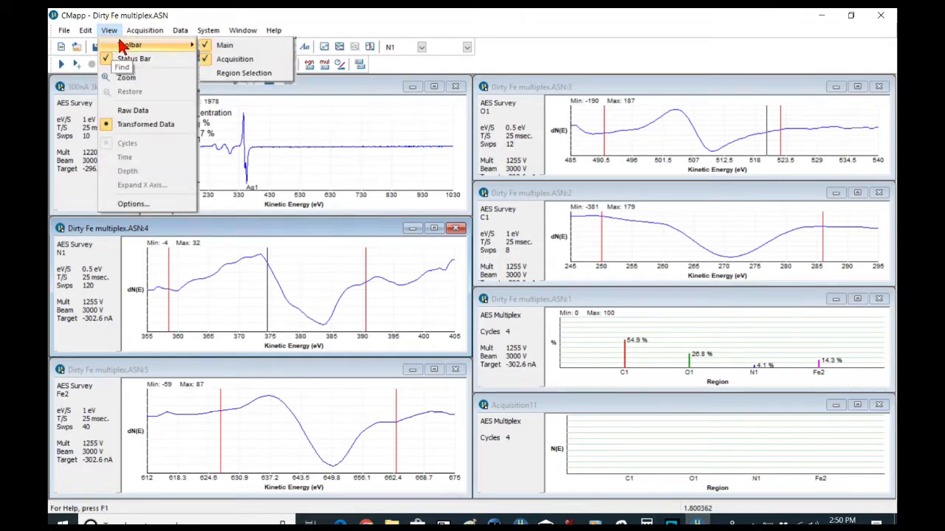
- Return to the 300nA 3kV Ag.ASN survey and maximize it out of the tiled layout
left_click(142, 78)
left_click(436, 89)
left_click(436, 87)
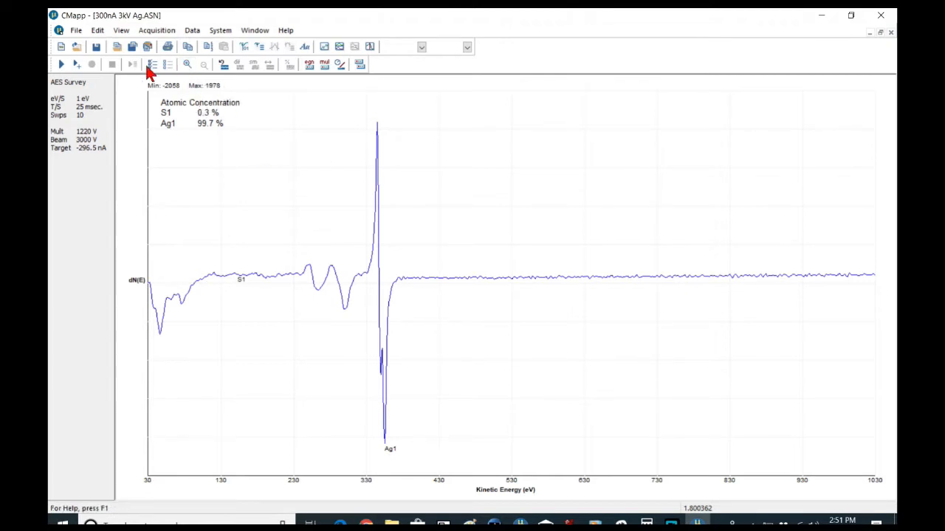
- Zoom into the Ag survey between about 220 and 340 eV, and restore the full graph
left_click(123, 30)
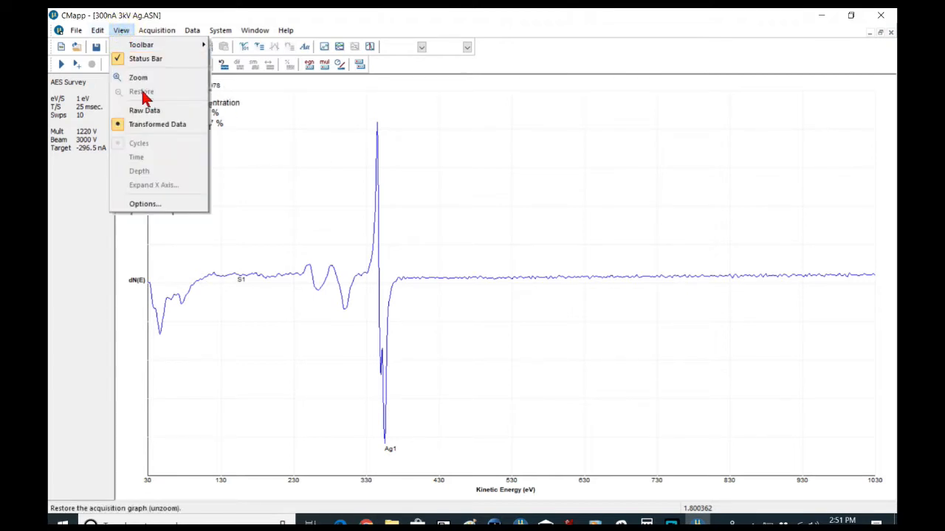
left_click(124, 91)
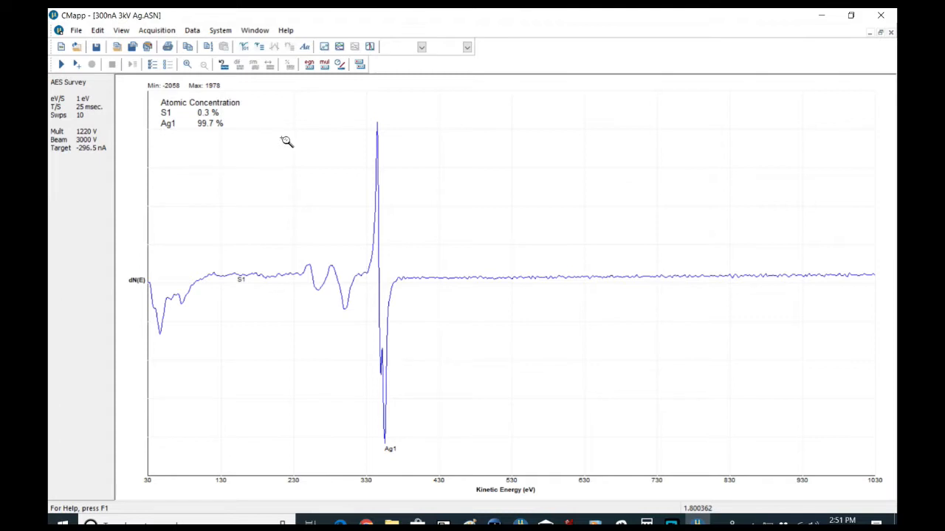
left_click_drag(286, 245, 374, 332)
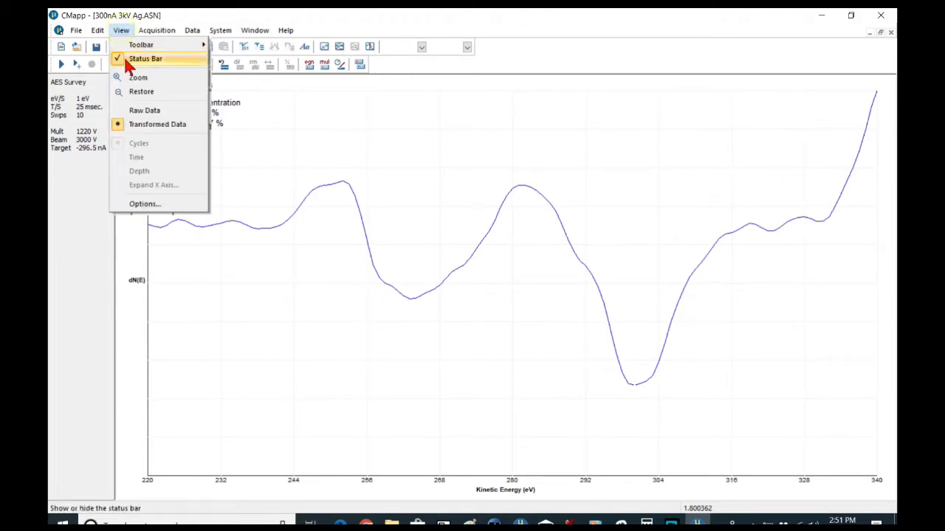
left_click(141, 91)
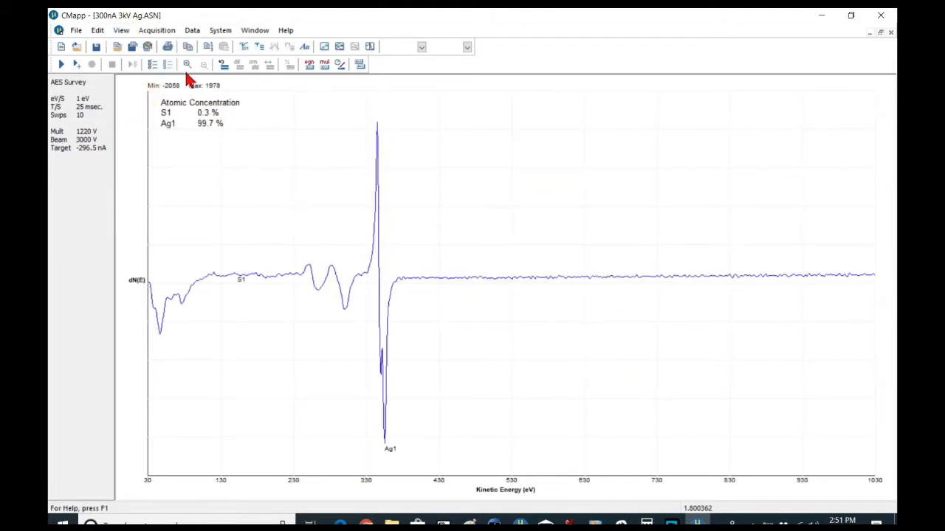
- View the Ag survey as raw data, and return it to the transformed data view
left_click(121, 31)
mouse_move(104, 34)
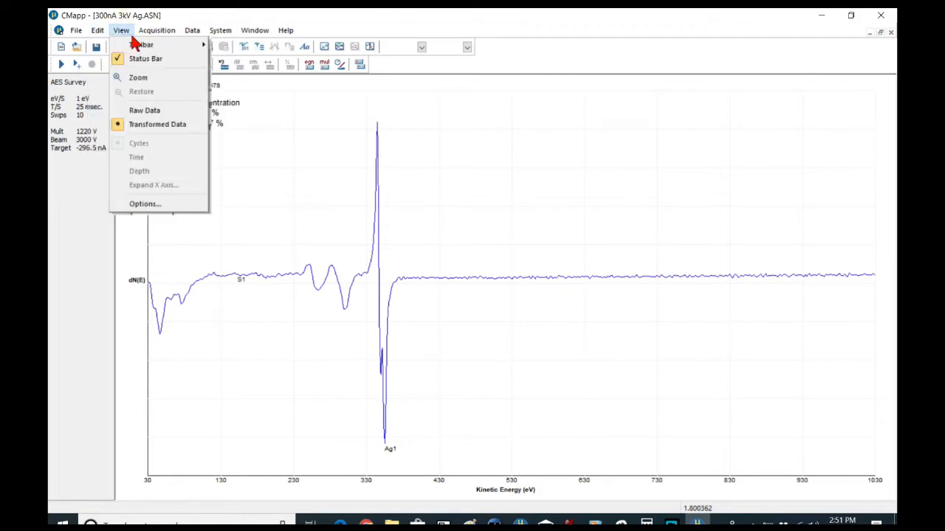
left_click(167, 116)
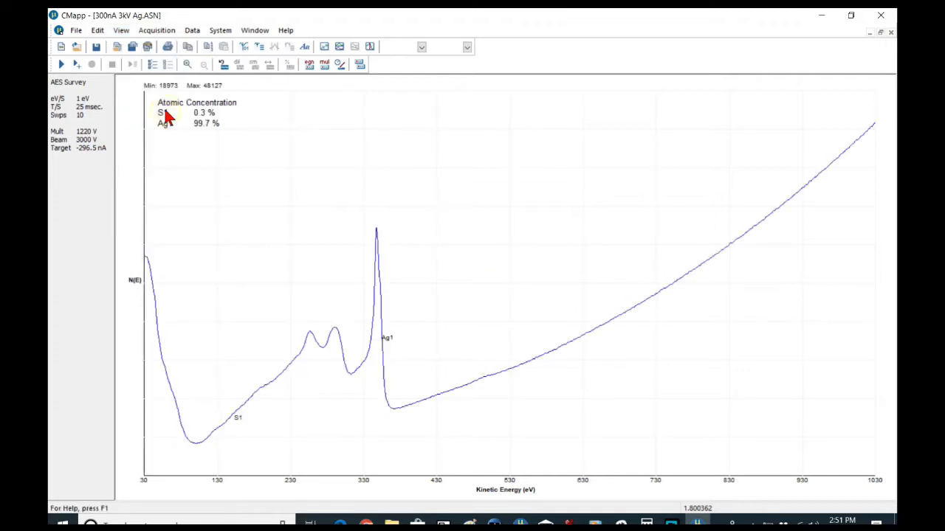
left_click(124, 32)
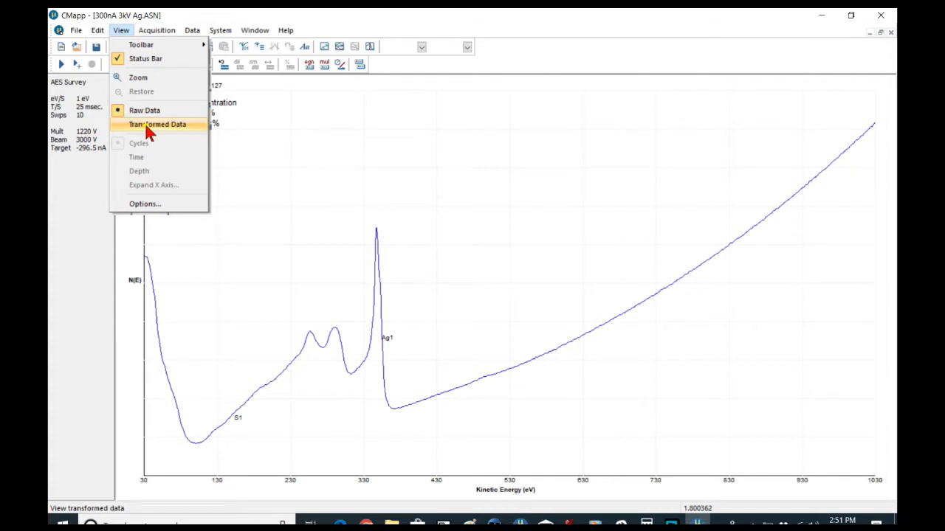
left_click(147, 126)
- Review the general, font, graph, line style and annotation view options, and leave them without changes
left_click(120, 33)
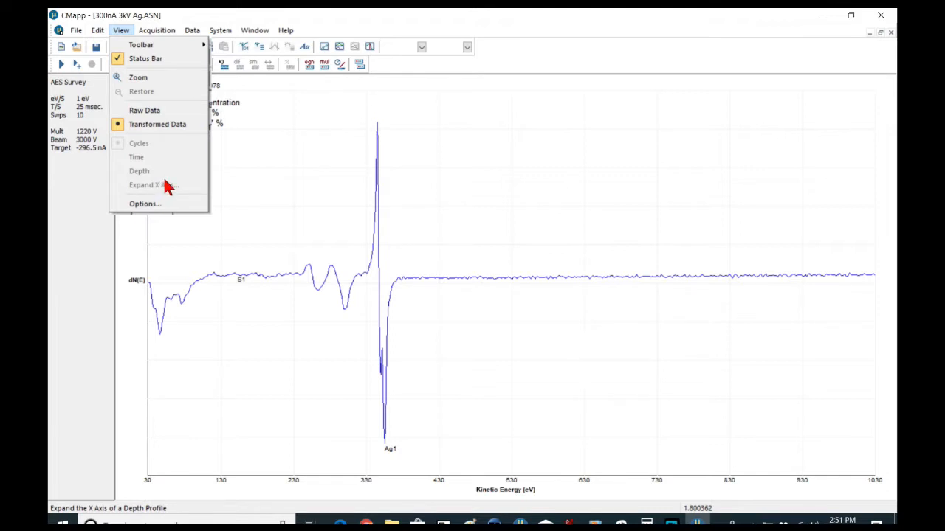
left_click(142, 205)
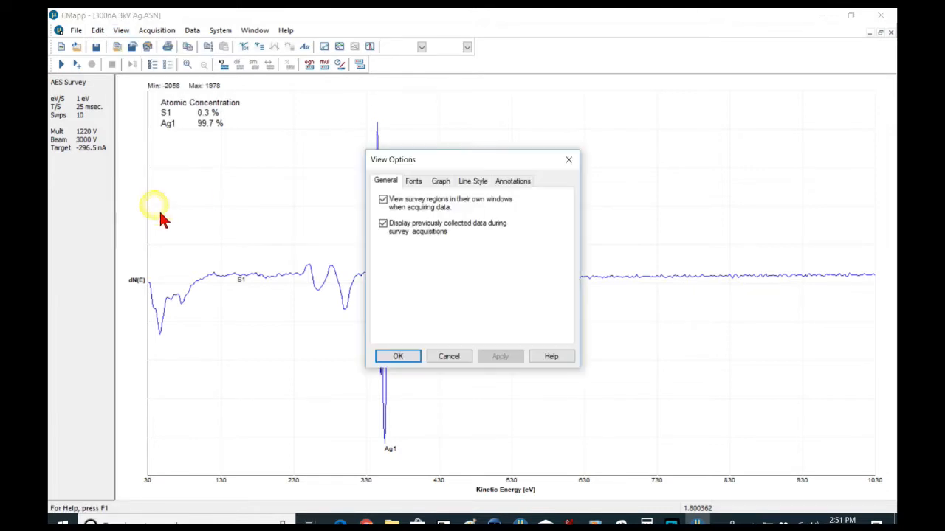
left_click(414, 184)
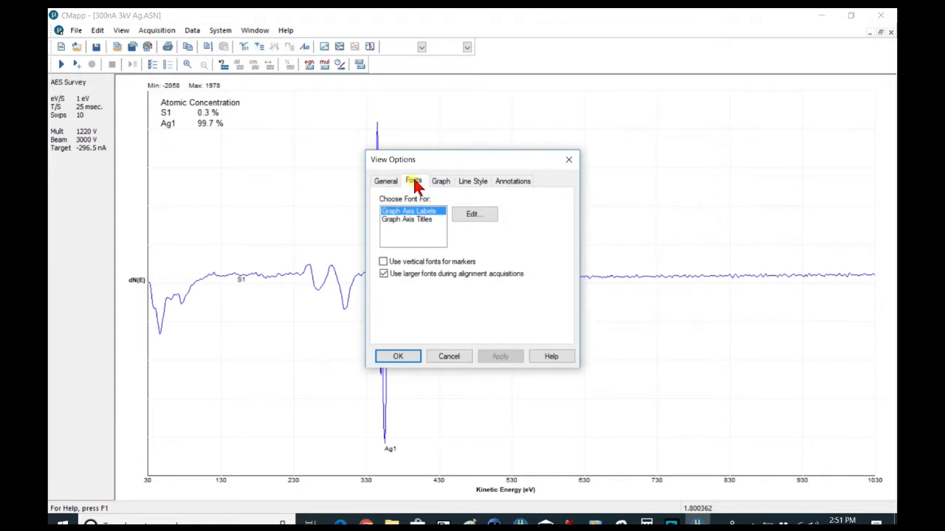
left_click(441, 182)
left_click(471, 182)
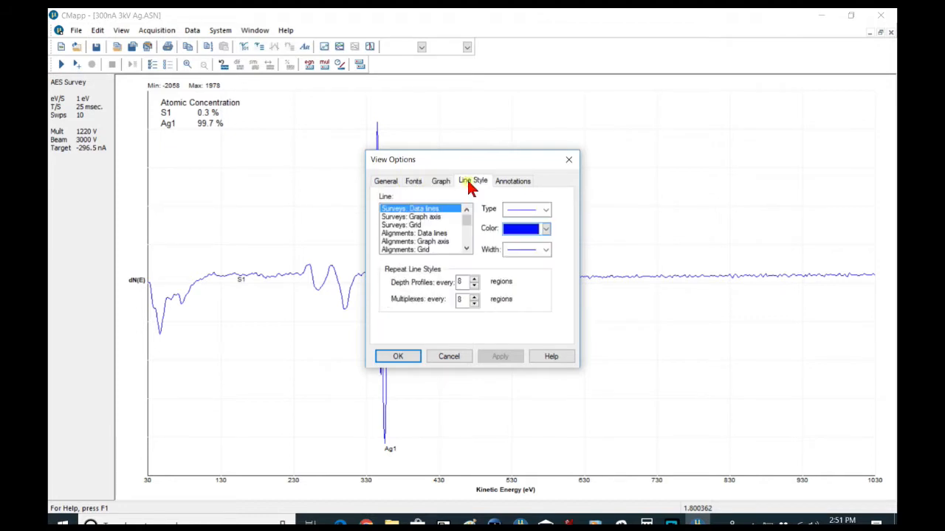
left_click(511, 182)
left_click(384, 183)
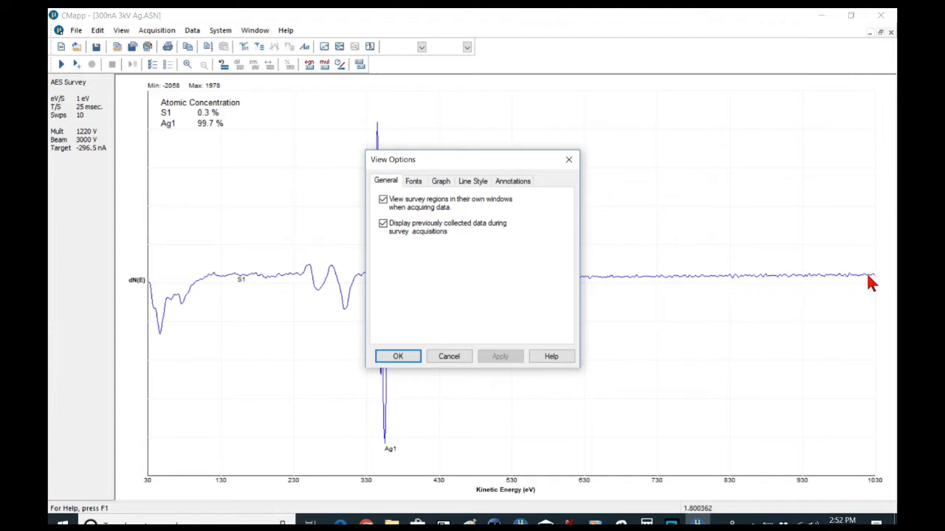
left_click(458, 358)
- Examine the additional sweeps setting for continuing the survey, and close it without acquiring
left_click(121, 31)
mouse_move(156, 34)
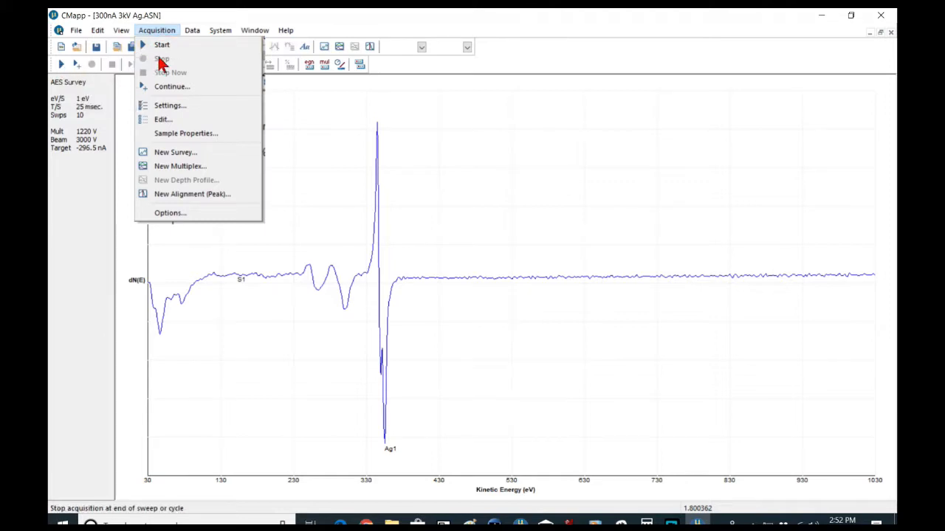
left_click(172, 87)
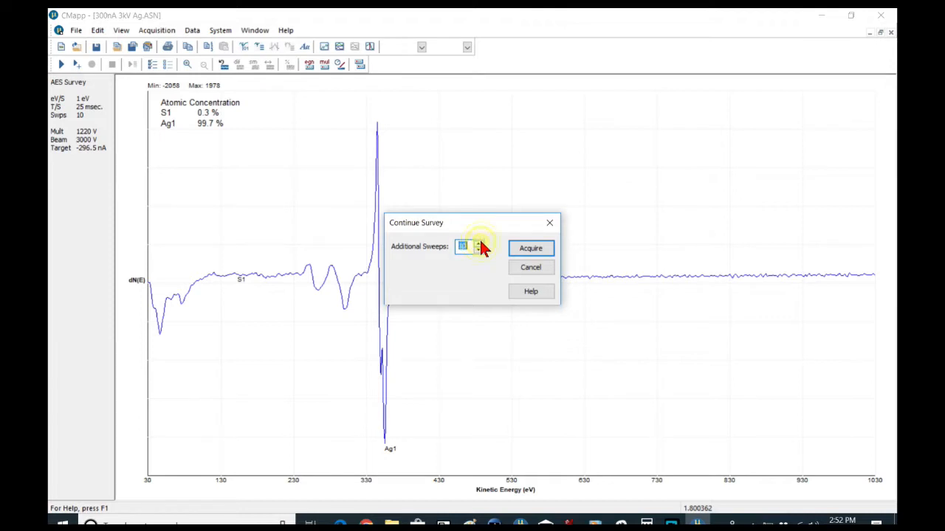
left_click(542, 248)
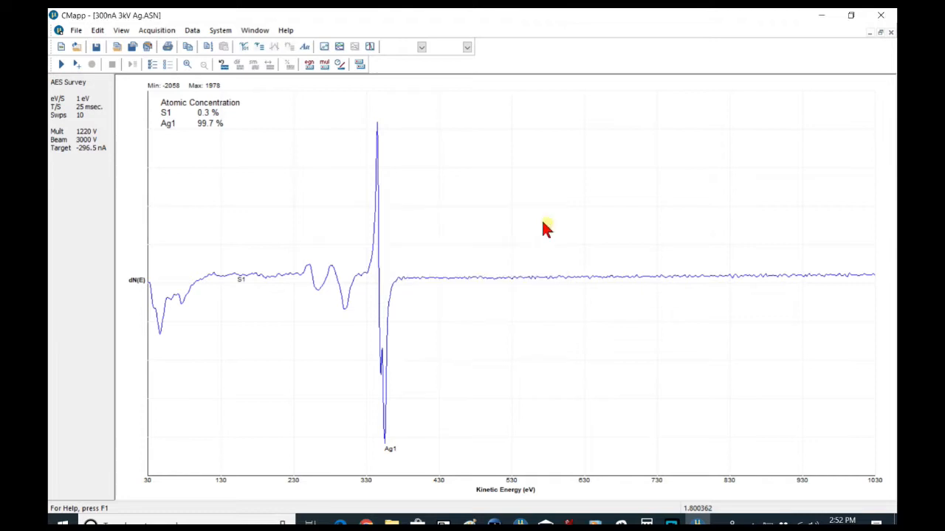
- Review the survey's energy and acquisition time settings and its electron and ion gun properties, cancelling both
left_click(153, 34)
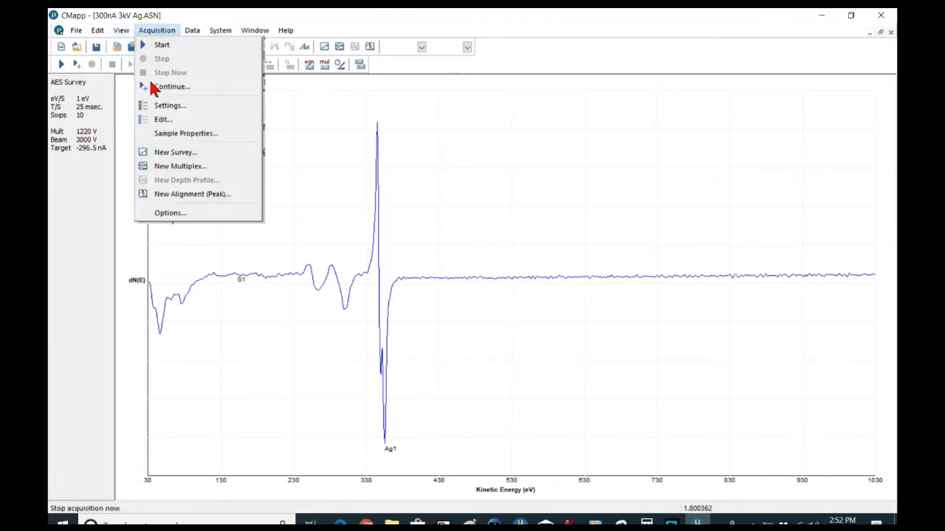
left_click(164, 105)
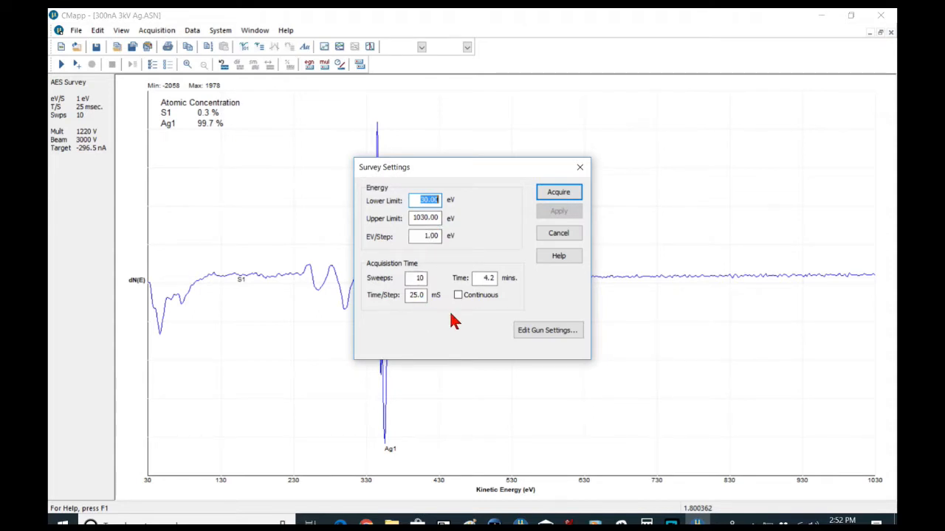
left_click(563, 333)
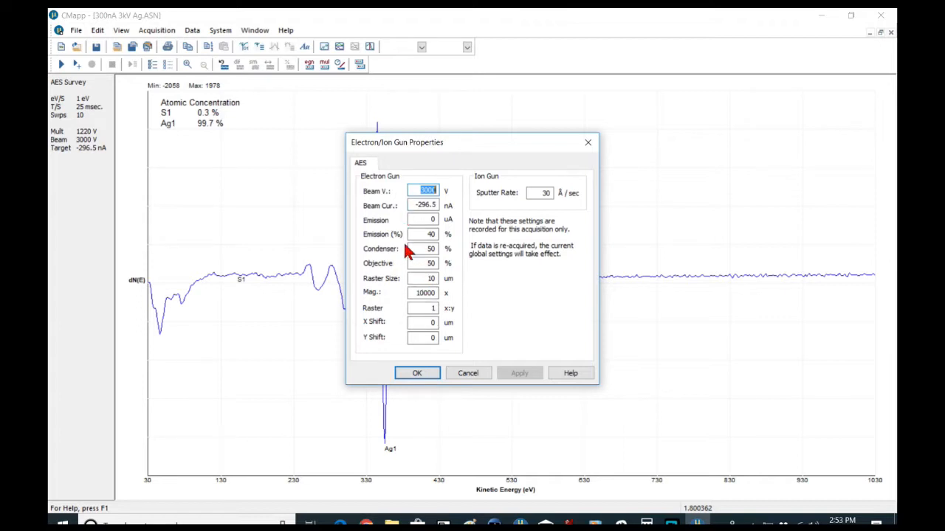
left_click(469, 375)
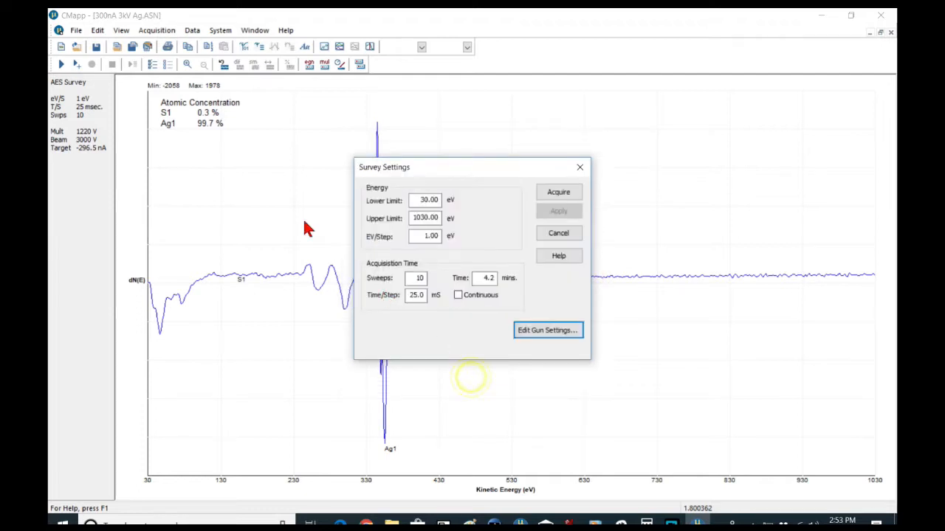
left_click(557, 235)
- Edit the Ag survey to an upper limit of 430 eV, and revert its transformed spectrum to the original N(E) data
left_click(145, 37)
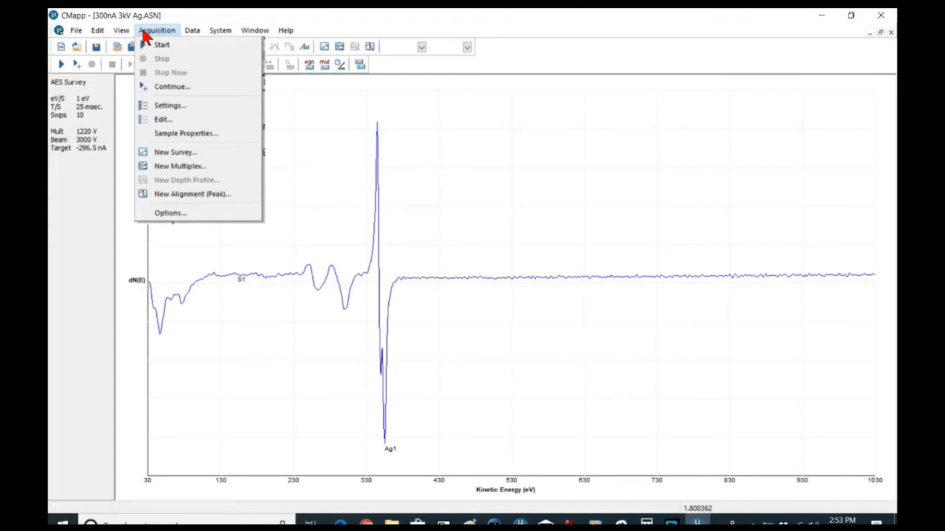
left_click(177, 120)
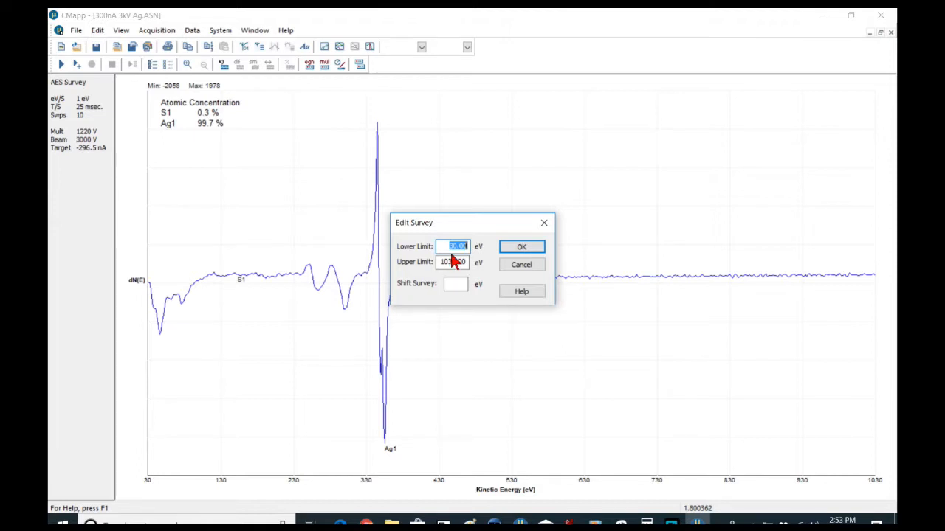
left_click_drag(471, 228, 513, 181)
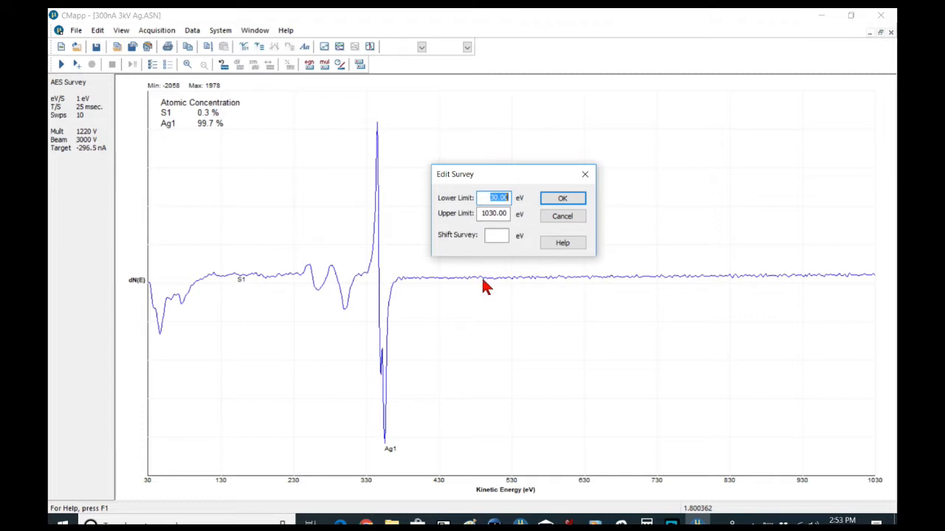
double_click(481, 215)
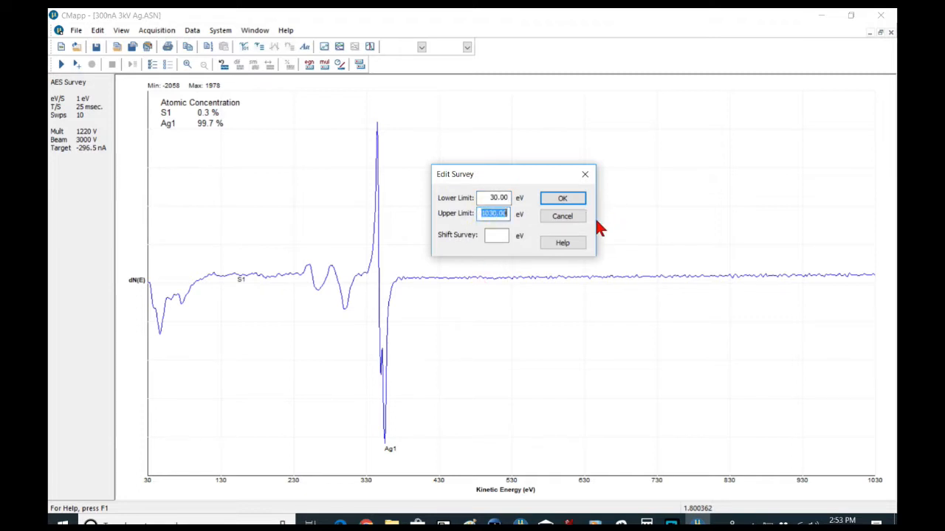
type("430")
left_click(562, 198)
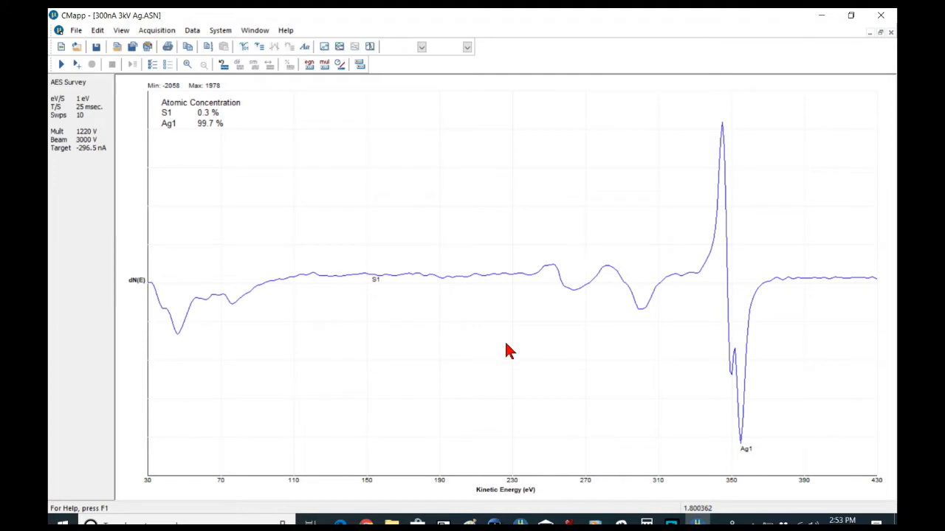
left_click(223, 66)
left_click(504, 288)
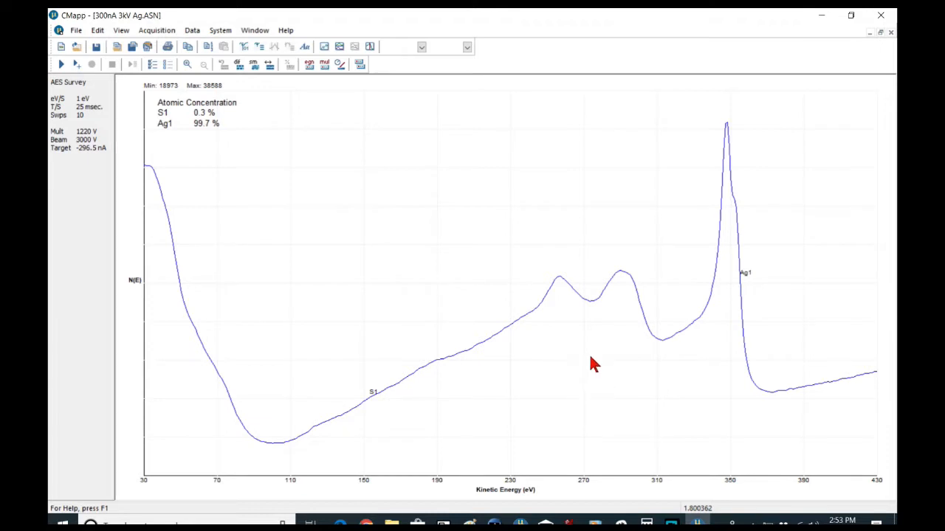
- Close the Ag survey without saving its changes, and reopen 300nA 3kV Ag.ASN from the recent files
left_click(74, 33)
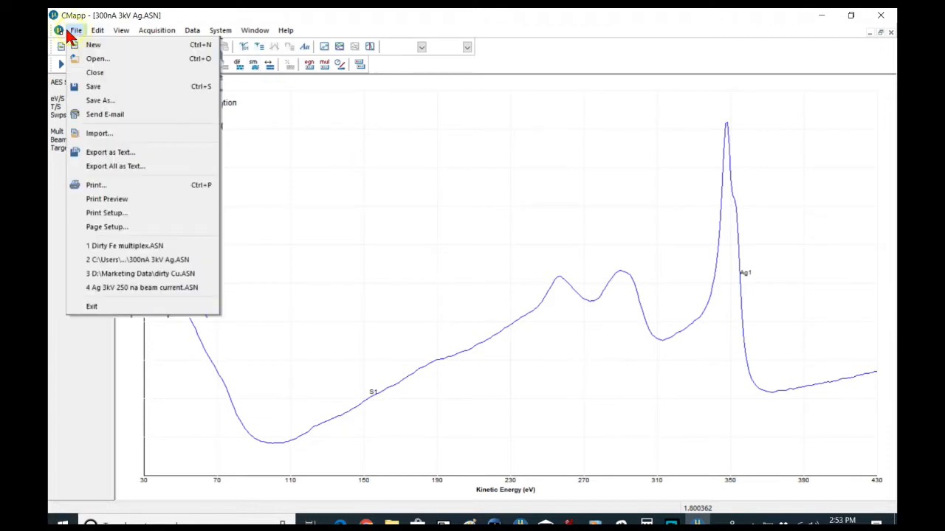
left_click(116, 71)
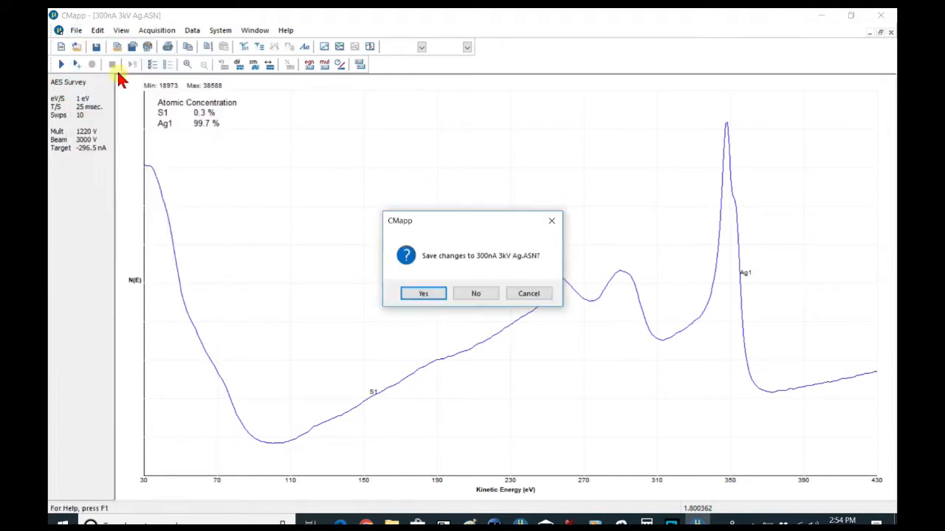
left_click(495, 294)
left_click(74, 31)
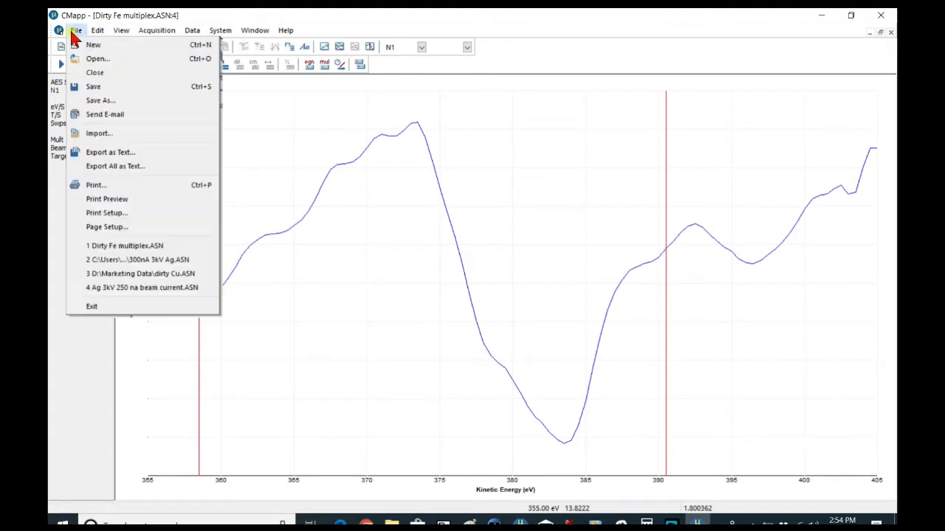
left_click(148, 261)
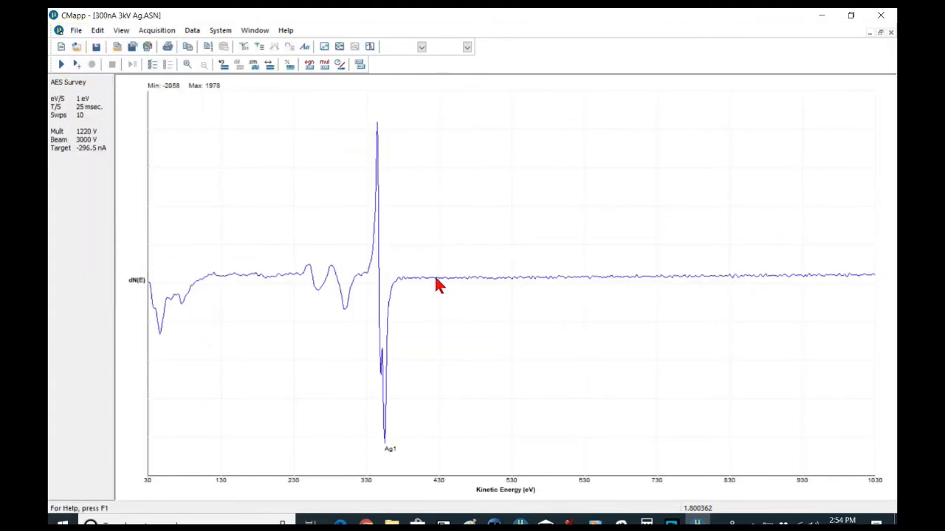
- Review the sample properties for sample, angle and comment, cancel them, and look over the commands for starting new acquisitions
left_click(96, 31)
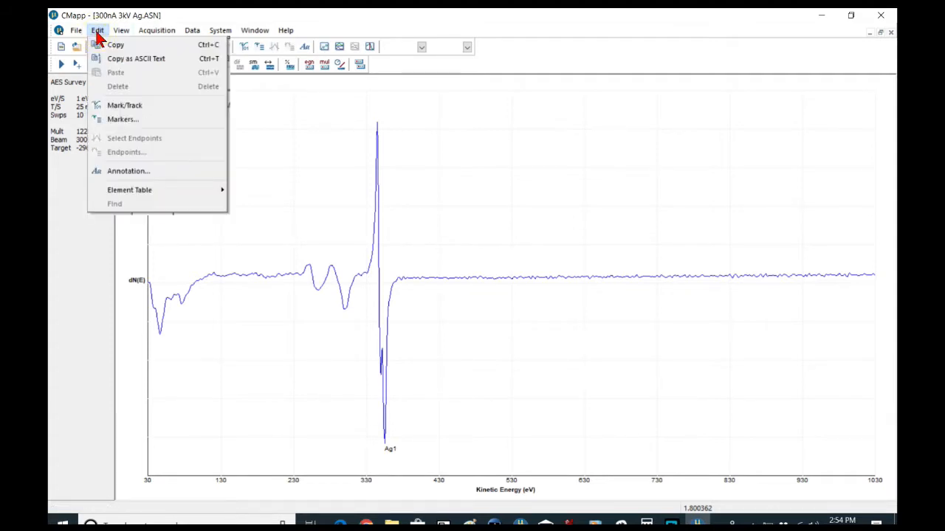
mouse_move(123, 32)
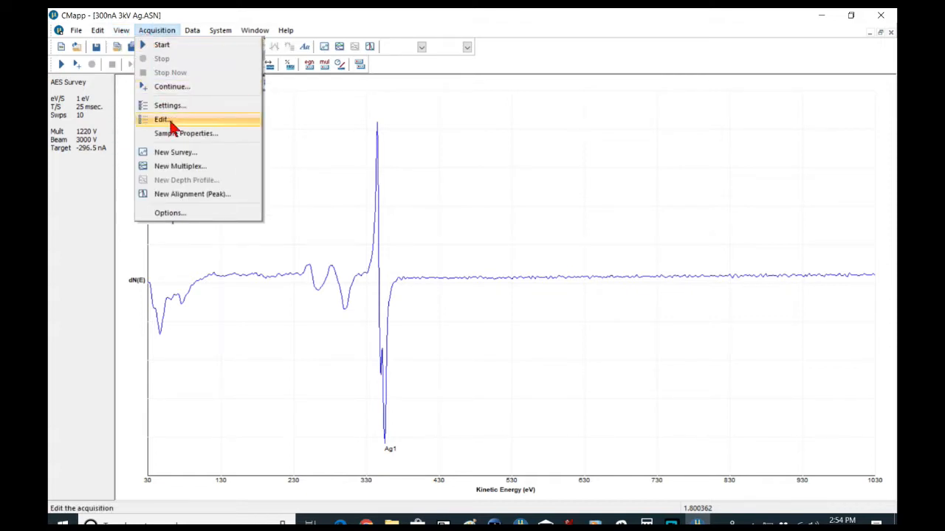
left_click(179, 139)
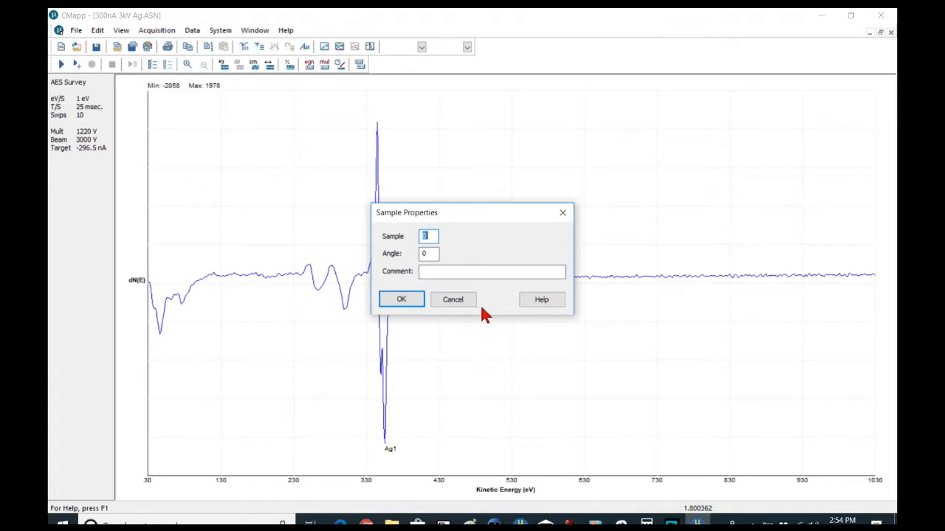
left_click(442, 273)
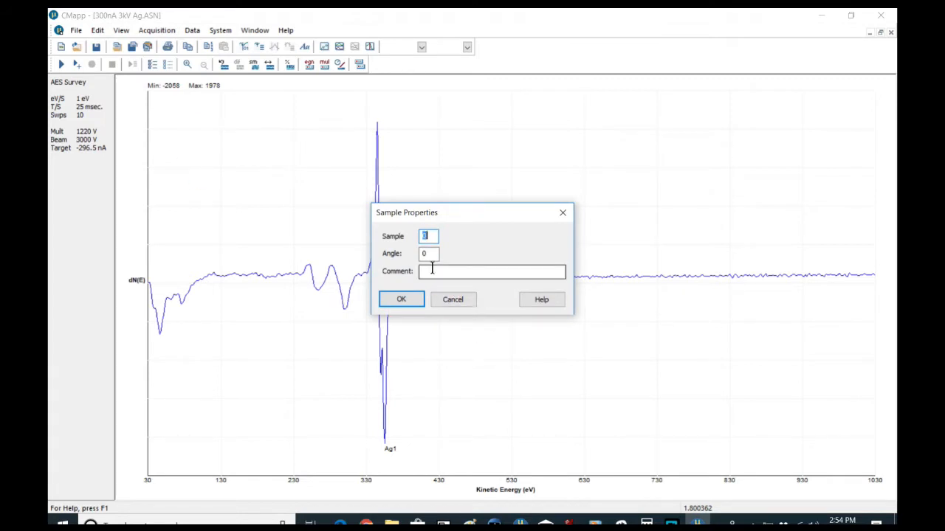
left_click(451, 305)
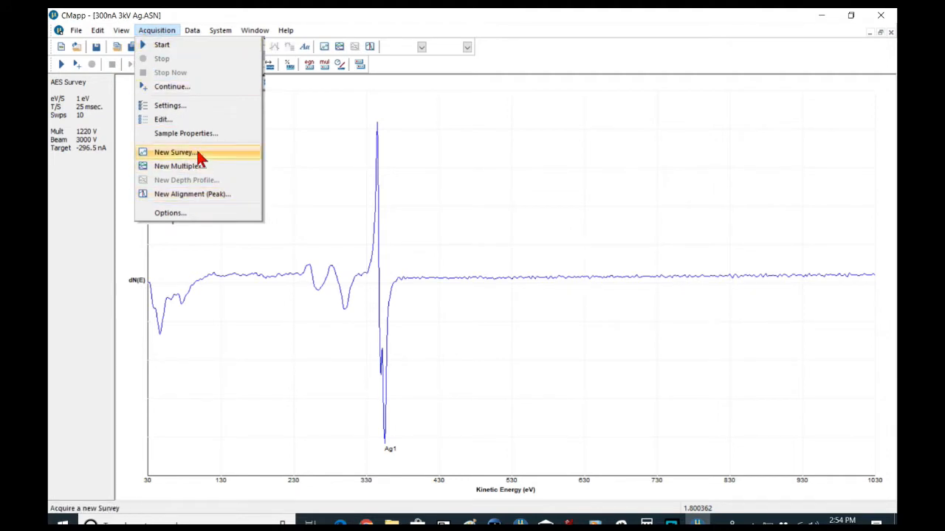
mouse_move(77, 32)
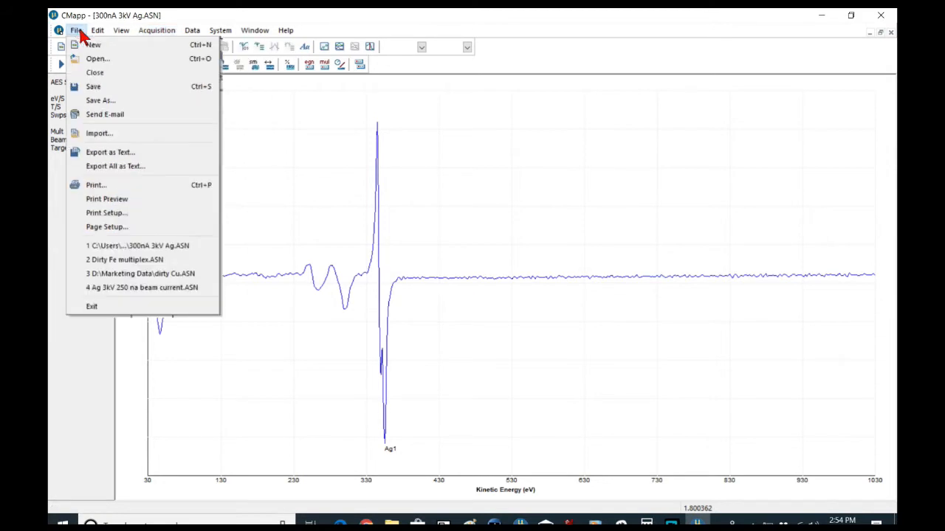
- Enable the prompt to save after acquiring in the acquisition options
mouse_move(159, 33)
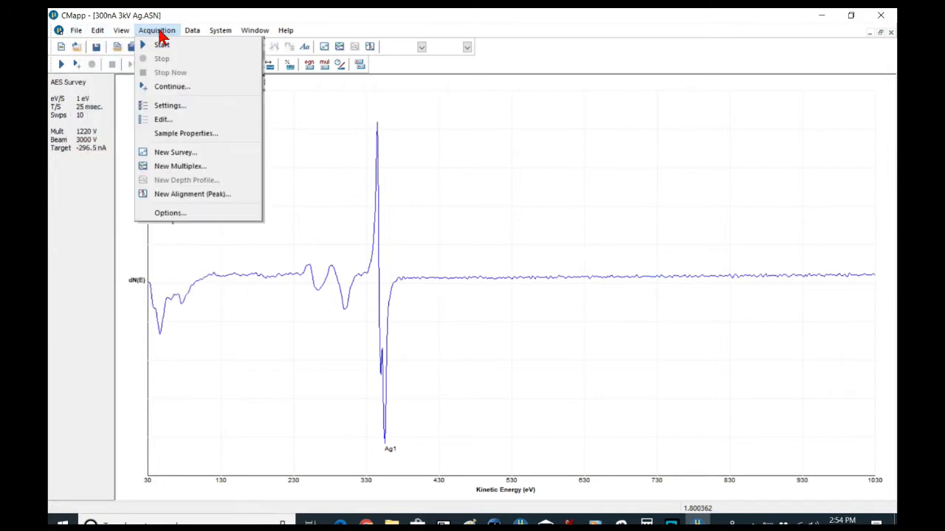
left_click(177, 212)
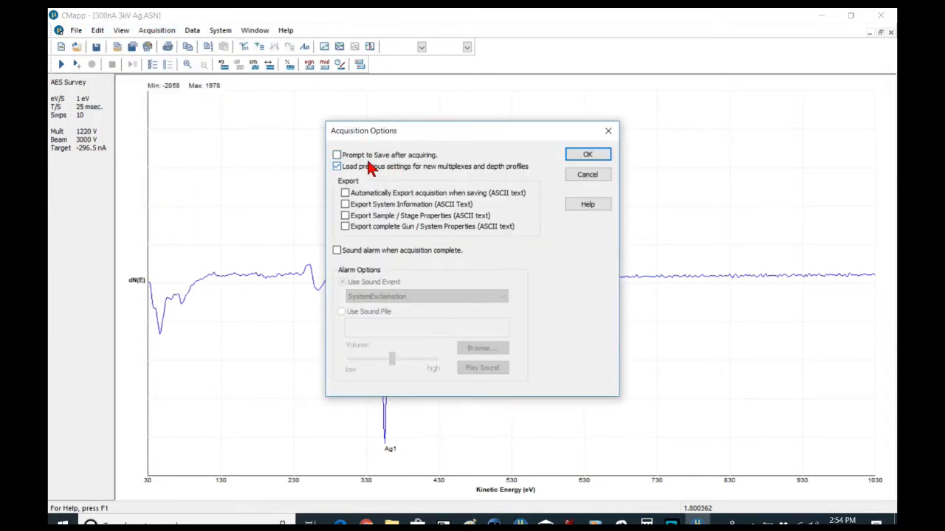
left_click(337, 155)
left_click(588, 154)
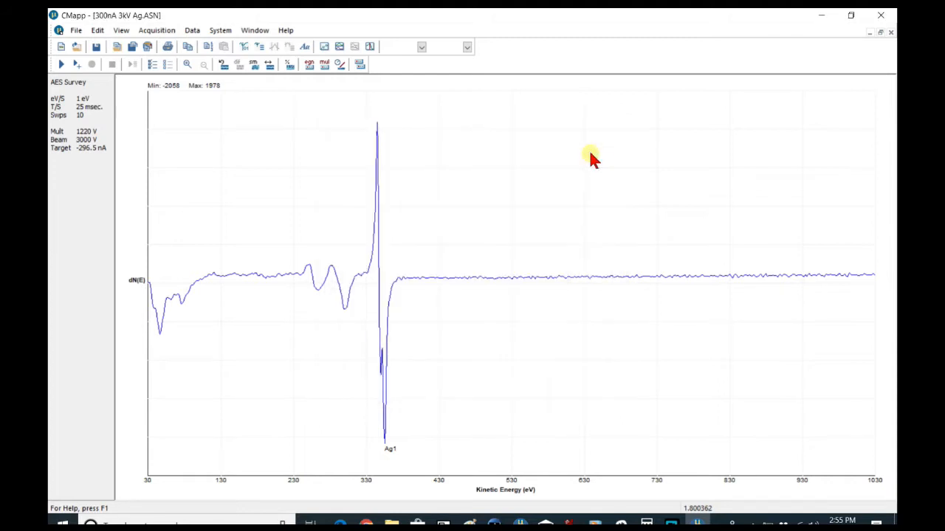
- Examine the survey's raw data points, select the one at 753 eV, and cancel without modifying its counts per second
left_click(161, 32)
mouse_move(195, 31)
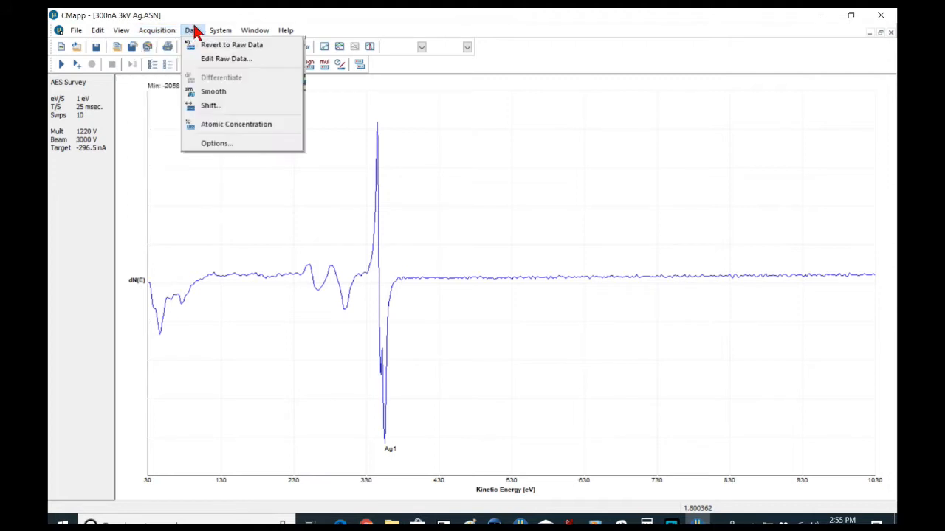
left_click(223, 58)
left_click_drag(455, 227, 459, 264)
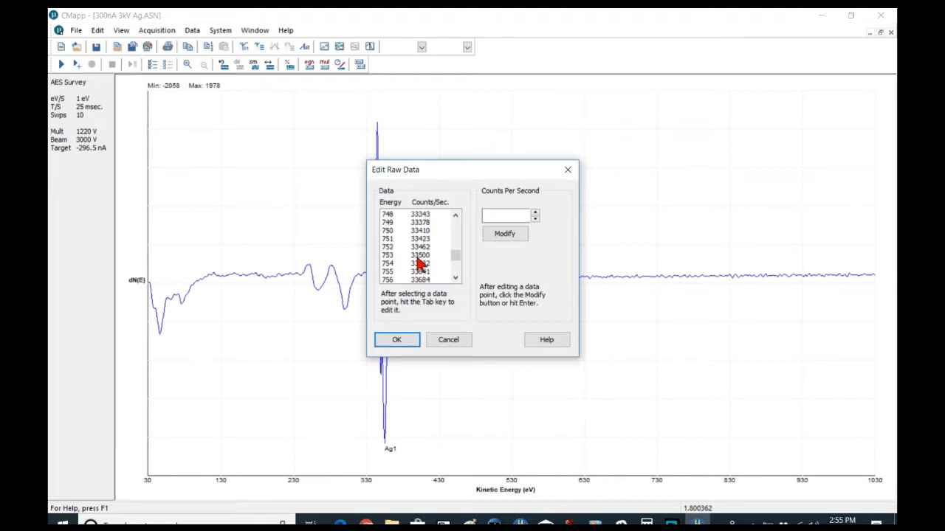
left_click(419, 255)
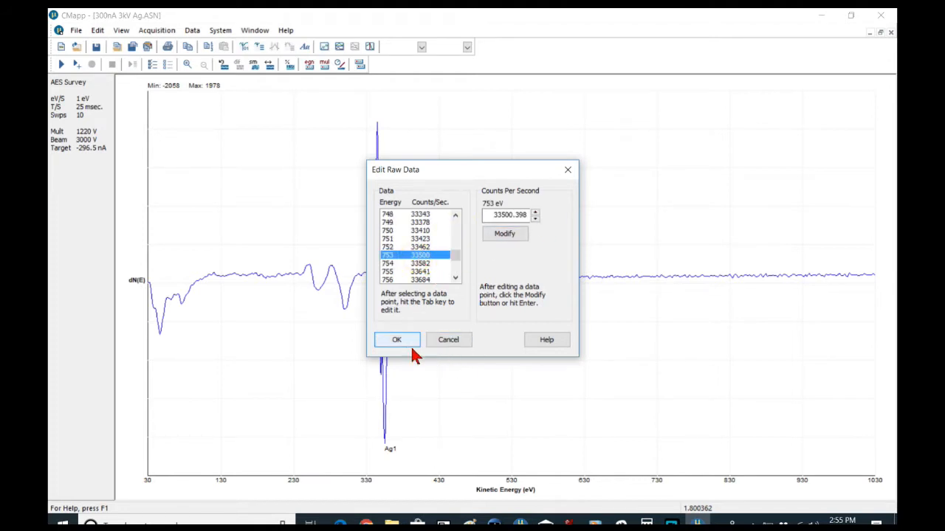
left_click(448, 341)
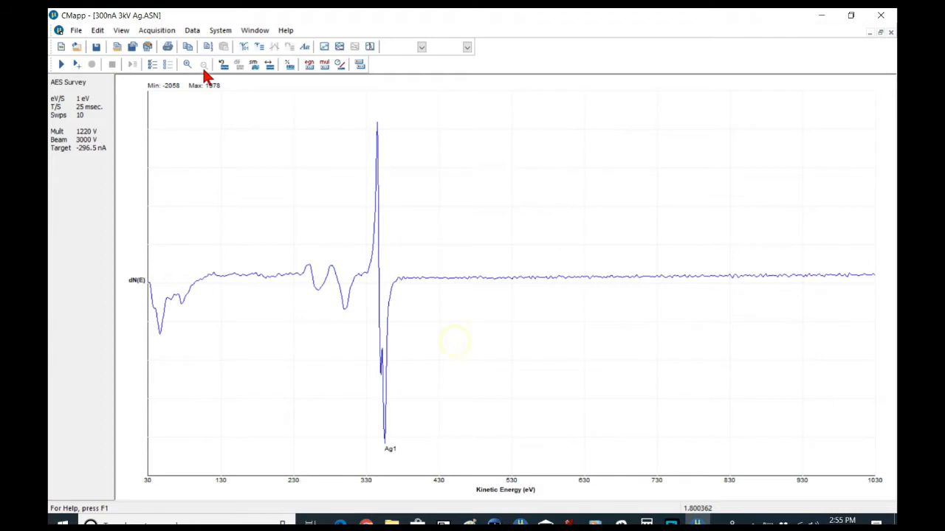
- Revert the differentiated Ag survey to its raw N(E) data
left_click(192, 30)
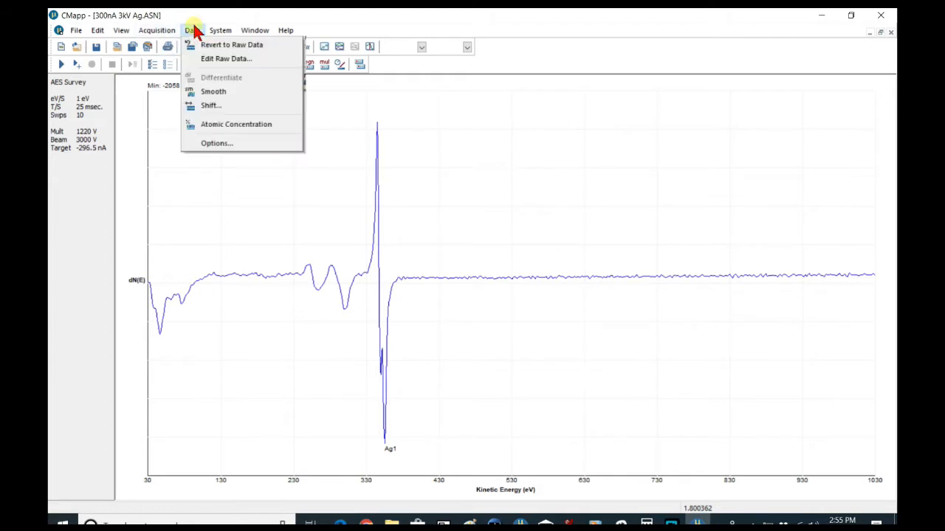
left_click(347, 122)
left_click(224, 65)
left_click(504, 293)
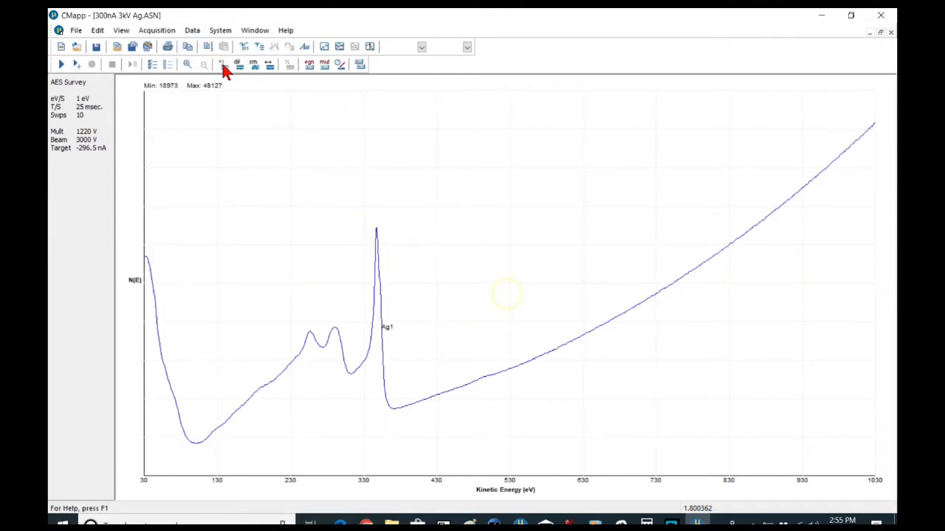
- Differentiate the raw Ag spectrum and smooth the resulting dN(E) curve
left_click(192, 30)
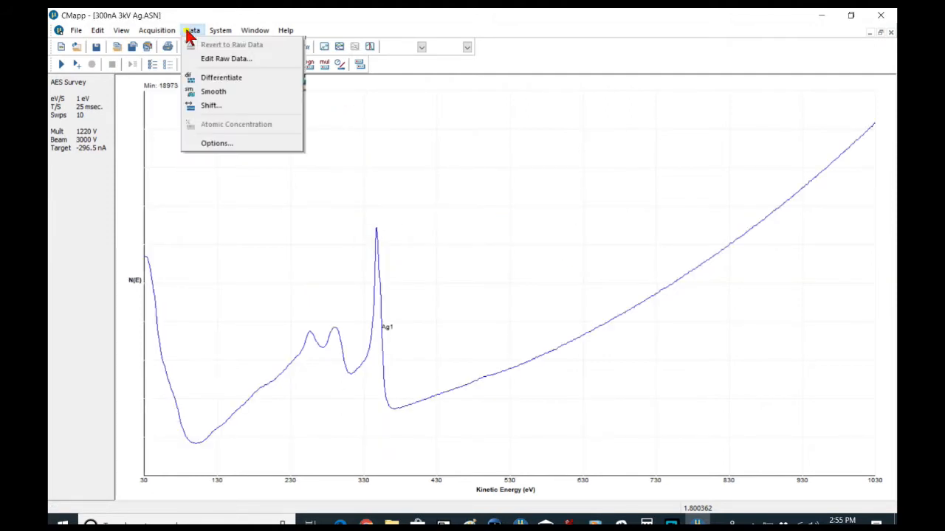
left_click(224, 78)
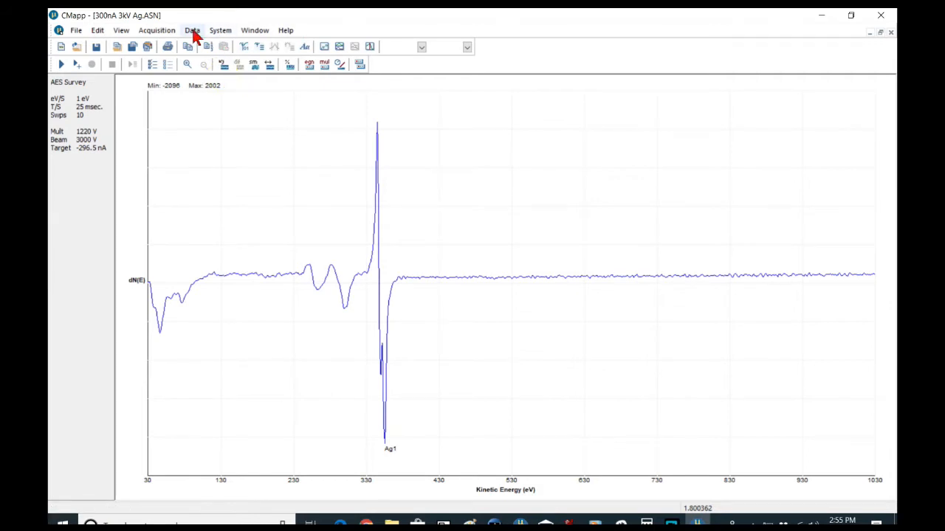
left_click(192, 31)
left_click(224, 89)
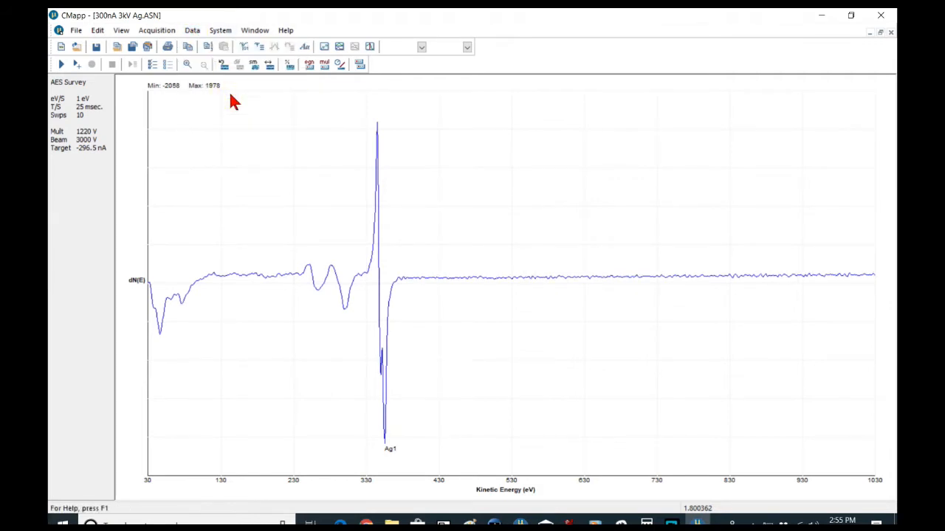
- Review the energy shift settings for transformed and raw data, and cancel without shifting the spectrum
left_click(192, 30)
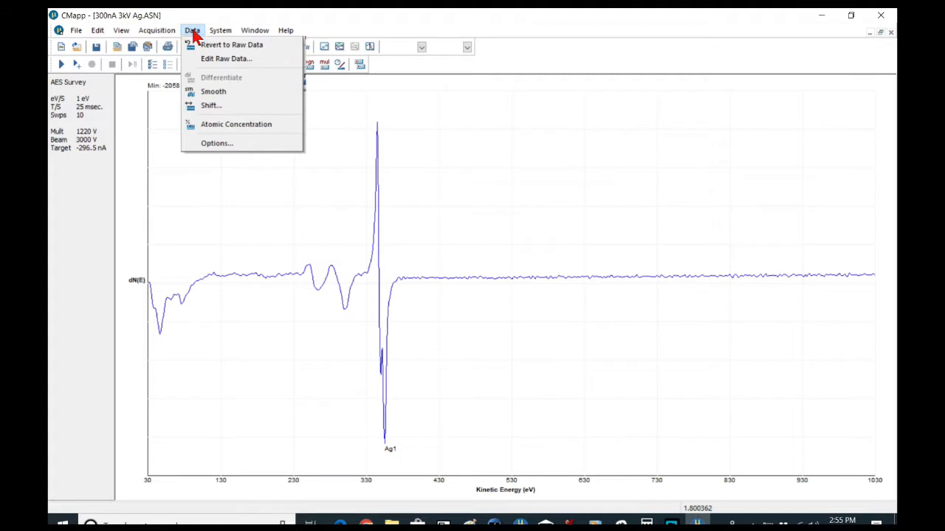
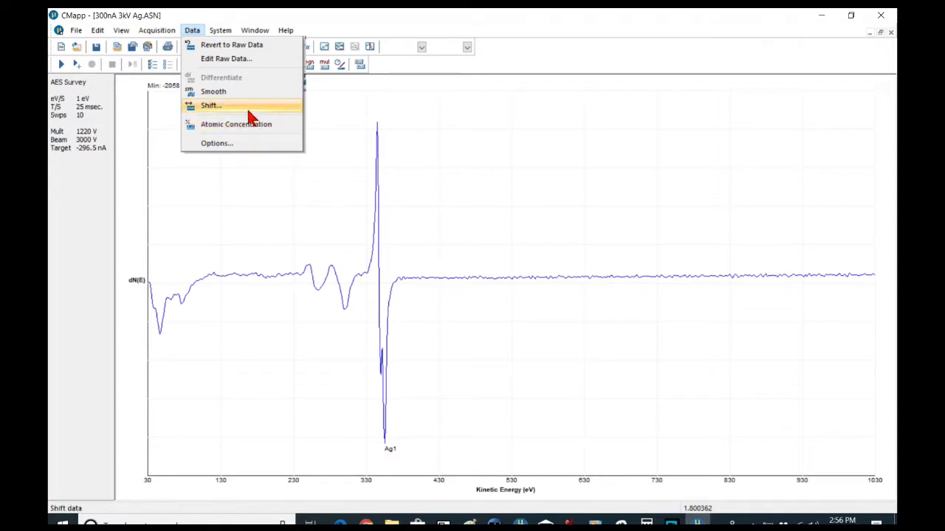
left_click(244, 113)
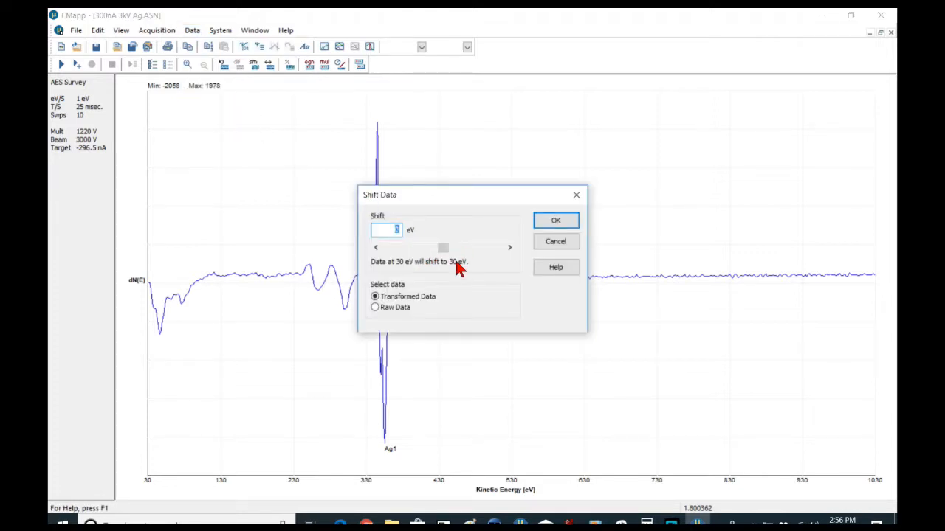
left_click(561, 242)
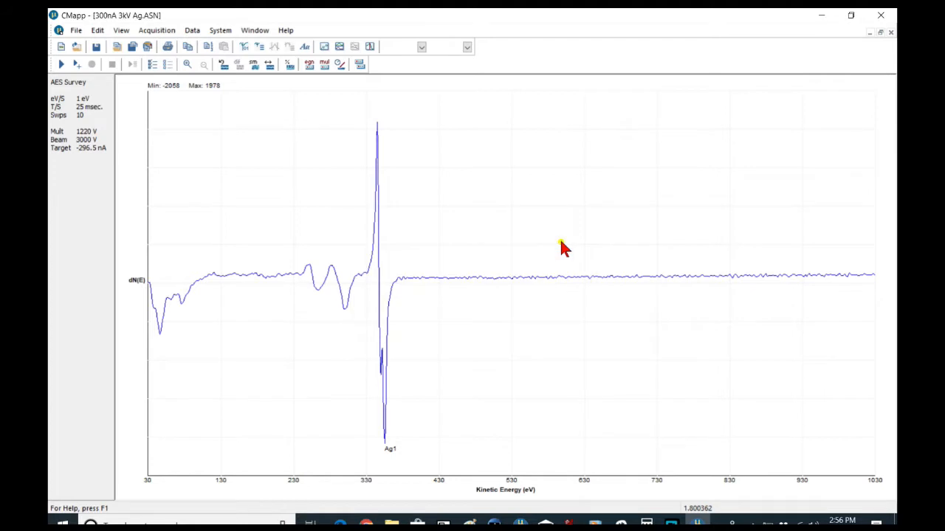
- Calculate the Ag survey's atomic concentration and change the font color of its annotation to black
left_click(190, 33)
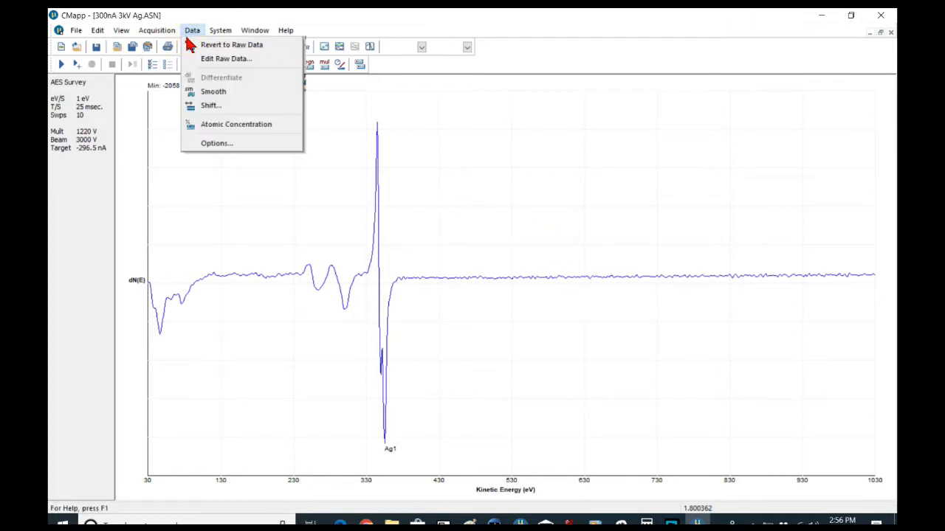
left_click(231, 125)
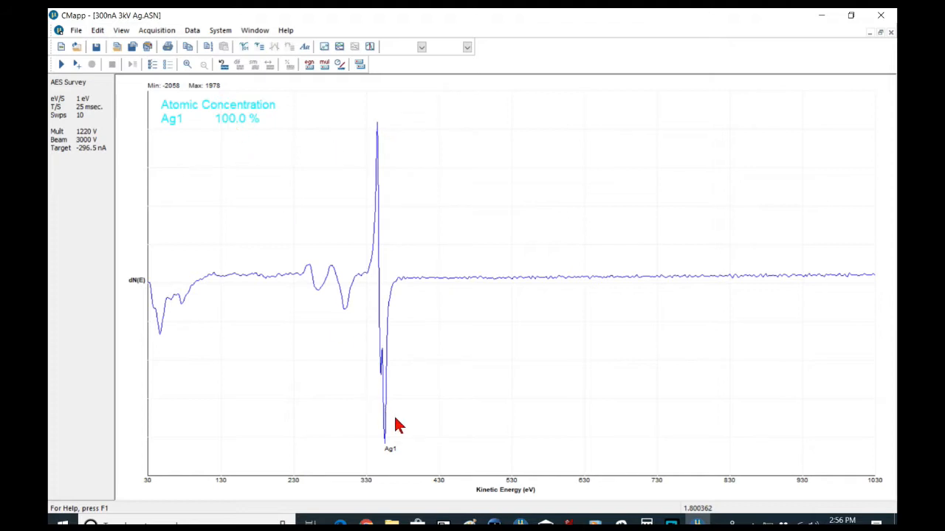
double_click(228, 118)
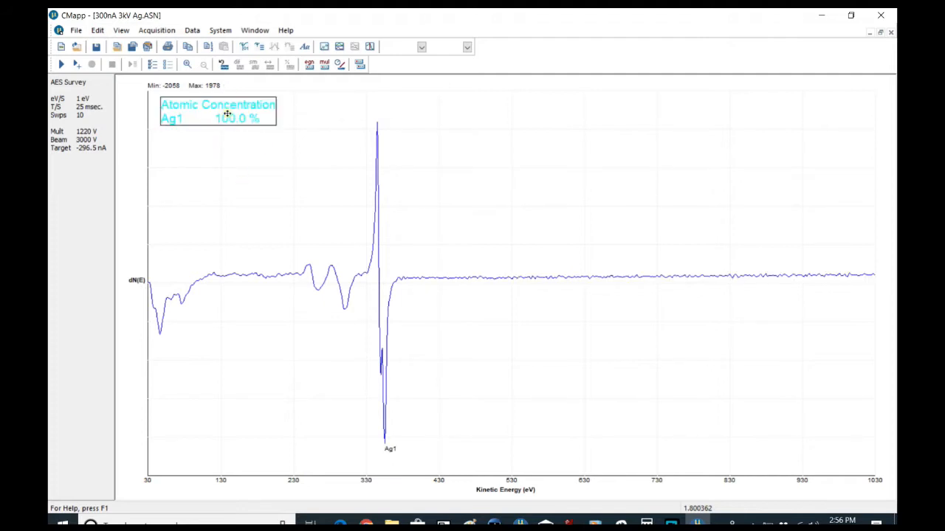
left_click(407, 307)
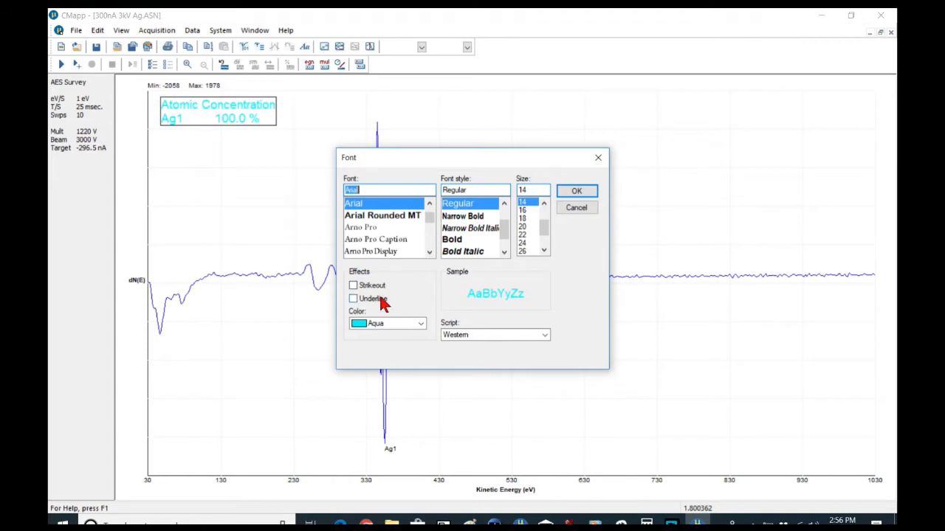
left_click(420, 323)
left_click(377, 337)
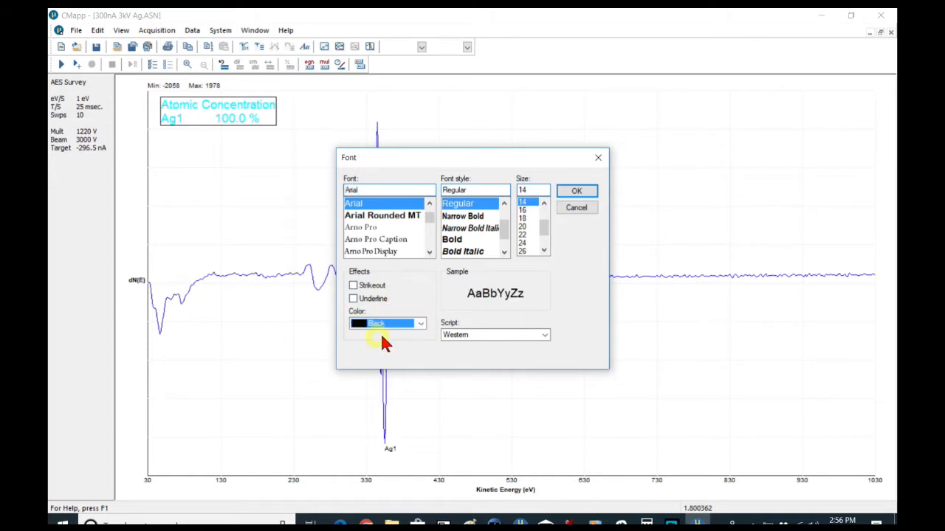
left_click(569, 191)
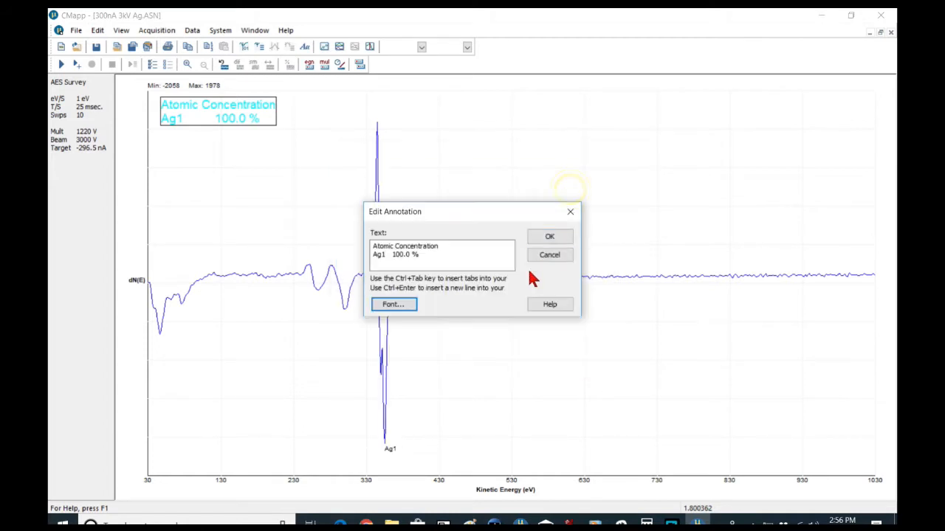
left_click(552, 237)
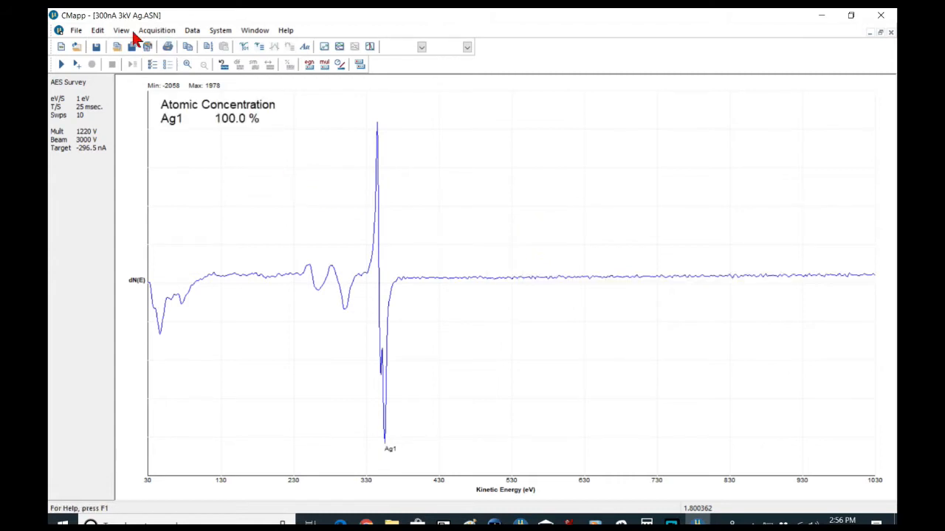
- Review the data options for differentiation points, smoothing points and markers, try other differentiation point counts, and cancel the changes
left_click(193, 33)
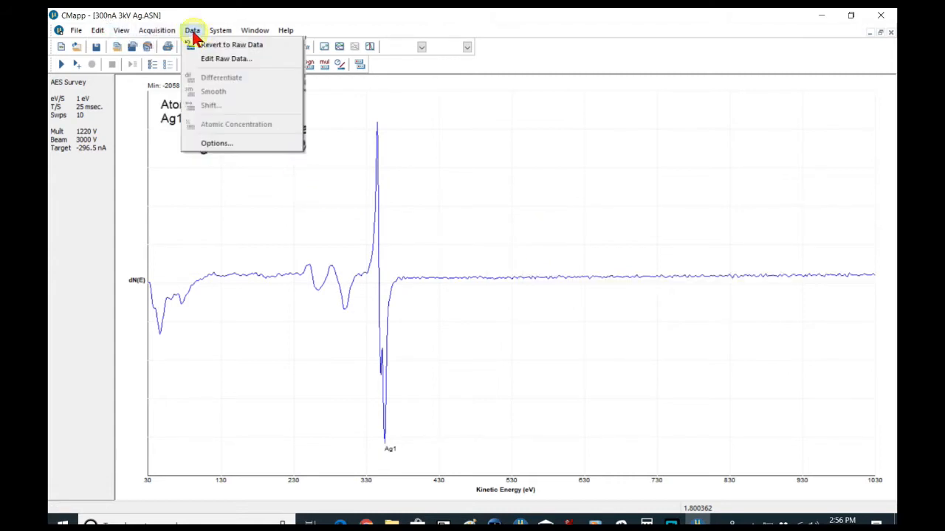
left_click(228, 143)
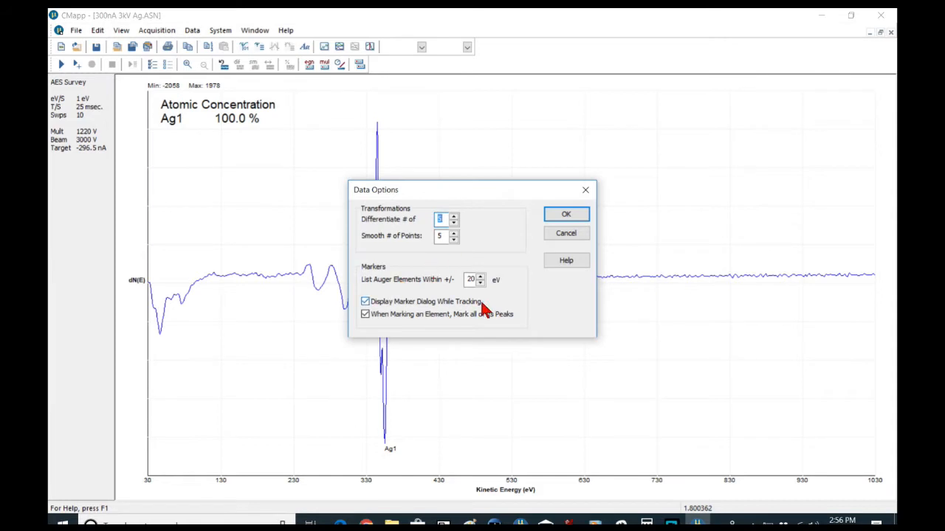
left_click(454, 217)
left_click(454, 217)
left_click(454, 221)
left_click(453, 217)
left_click(566, 234)
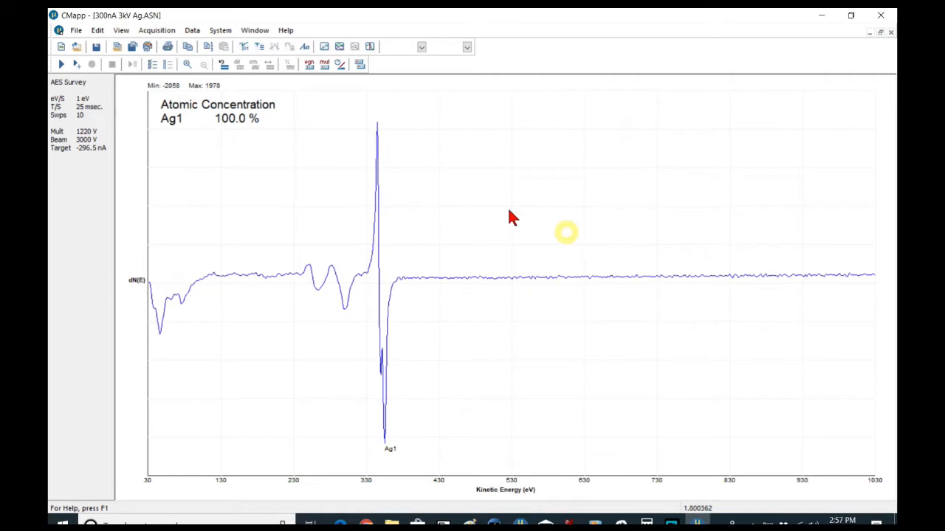
- Return the Ag survey to raw data, then differentiate and smooth it again using the toolbar commands
left_click(223, 64)
left_click(498, 293)
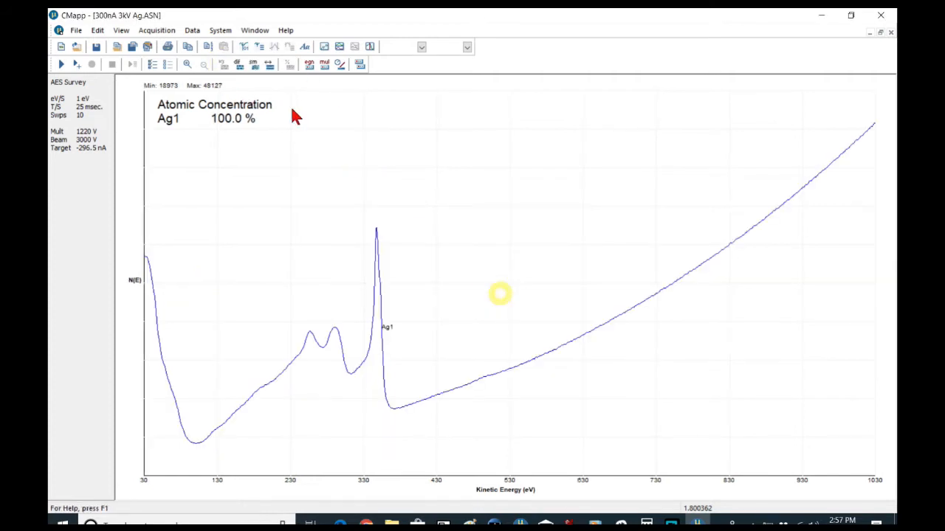
left_click(238, 64)
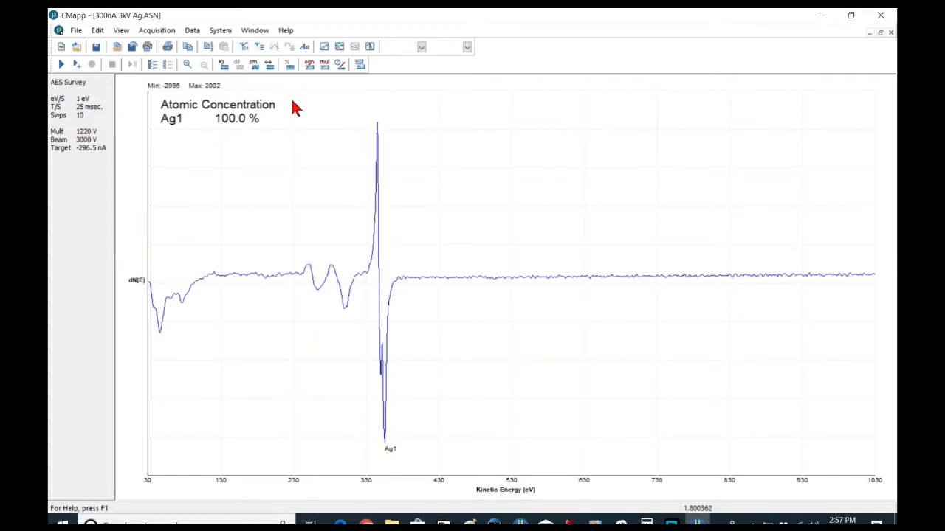
left_click(253, 66)
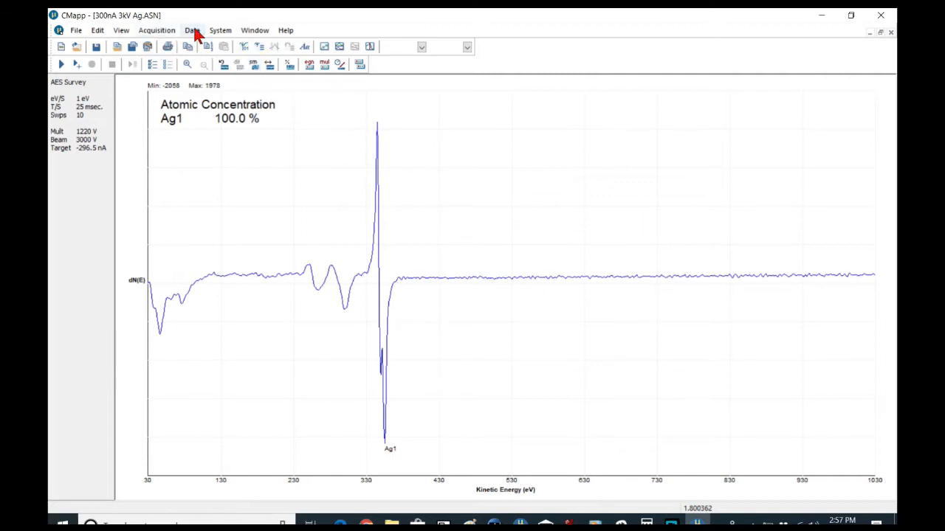
- Review the electron gun's beam, filament and emission controls, moving the dialog clear of the Ag peak before closing it
left_click(220, 32)
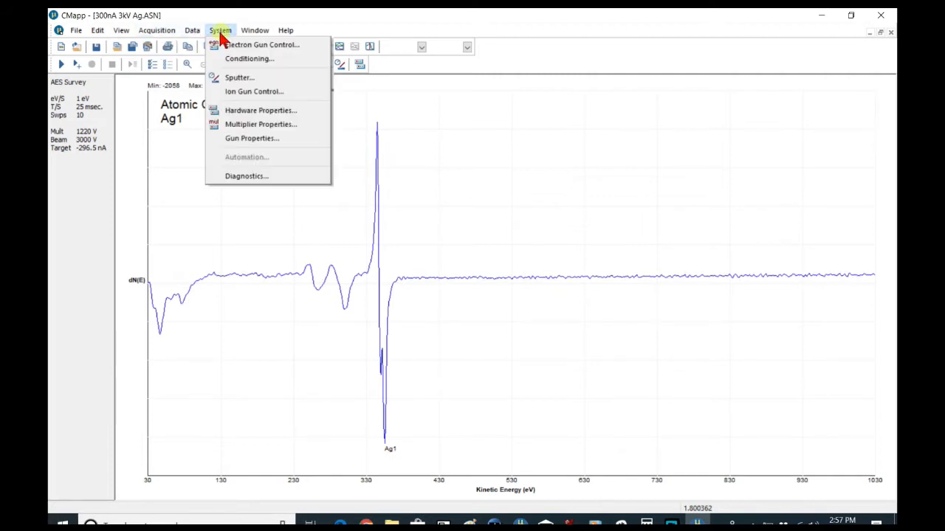
left_click(246, 45)
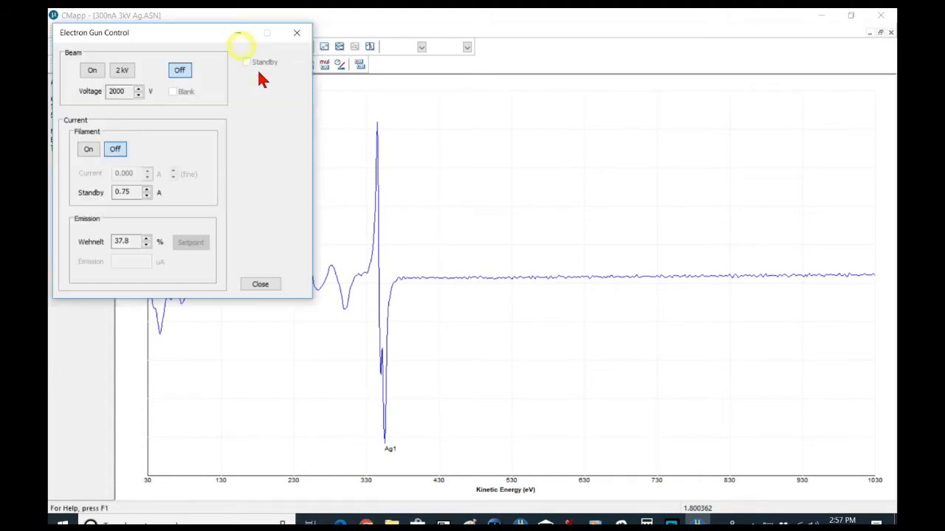
left_click_drag(164, 34, 606, 85)
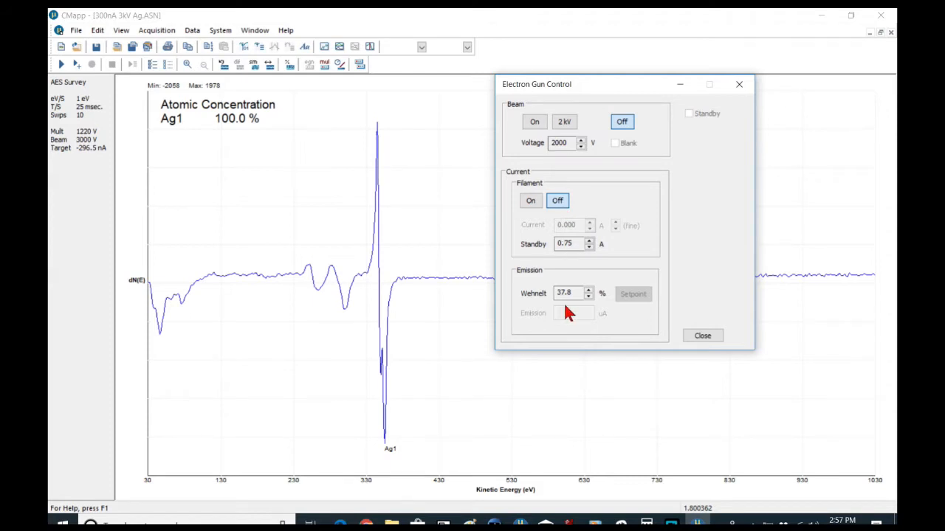
left_click(705, 339)
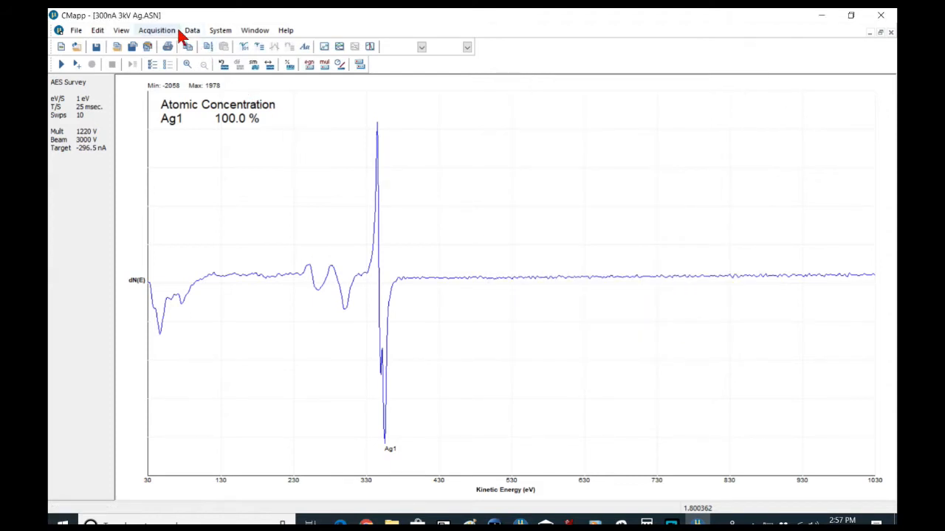
- Review the conditioning settings for the filament, beam and multiplier, then close the dialog
left_click(220, 30)
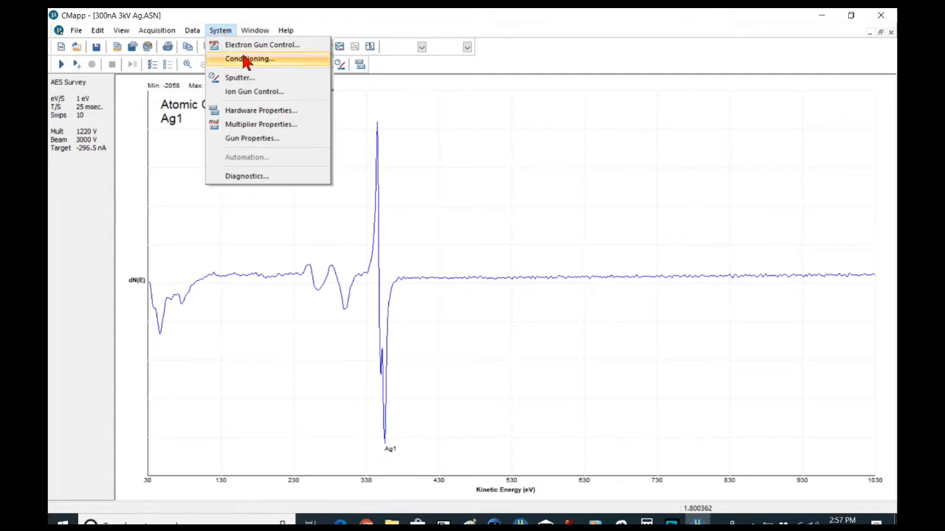
left_click(244, 58)
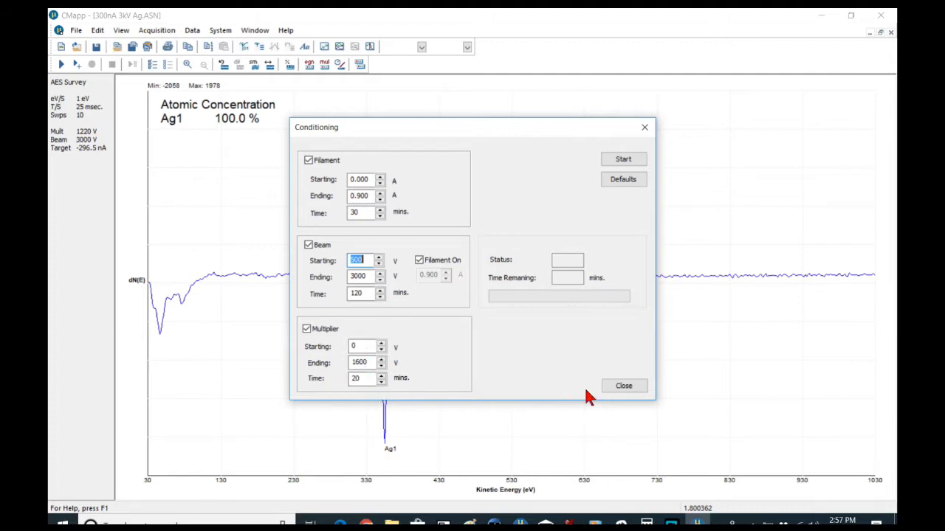
left_click(620, 387)
- Start a timed sputter of 5 minutes, stop it early and close the timed sputter dialog
left_click(220, 30)
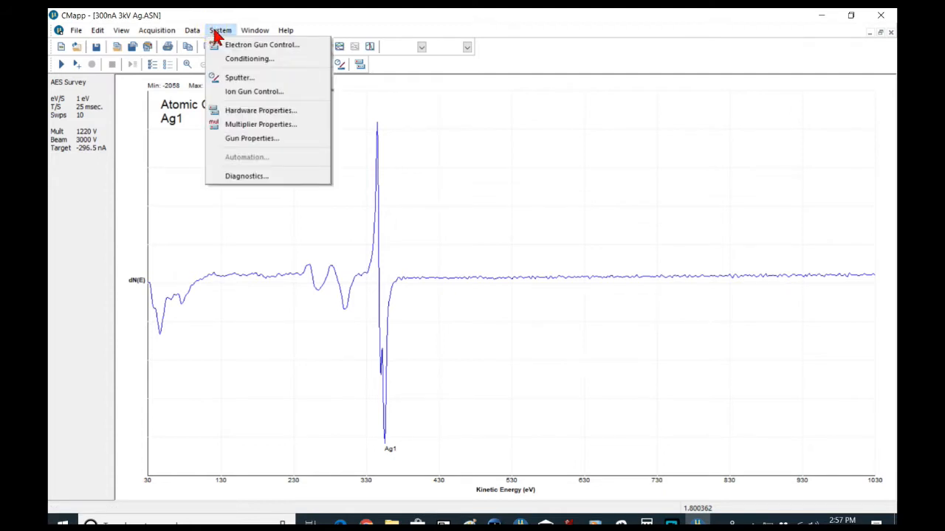
left_click(249, 85)
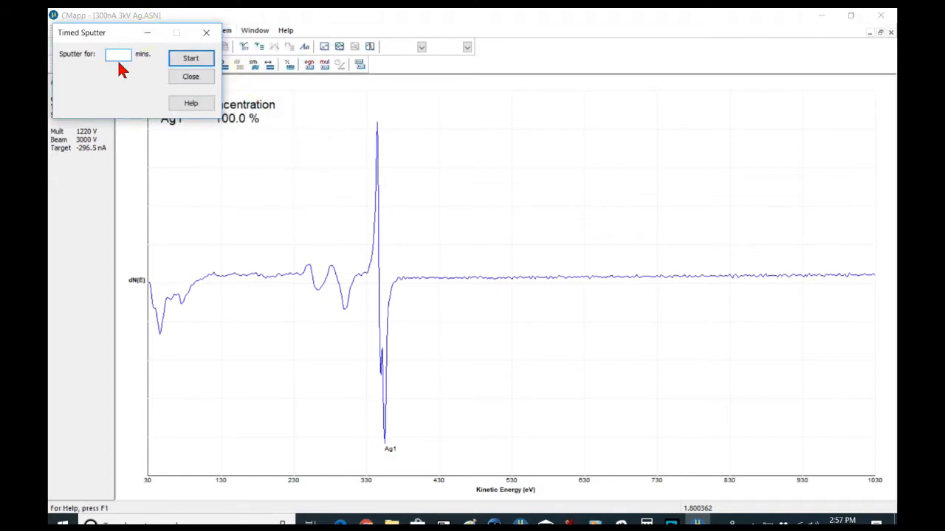
type("5")
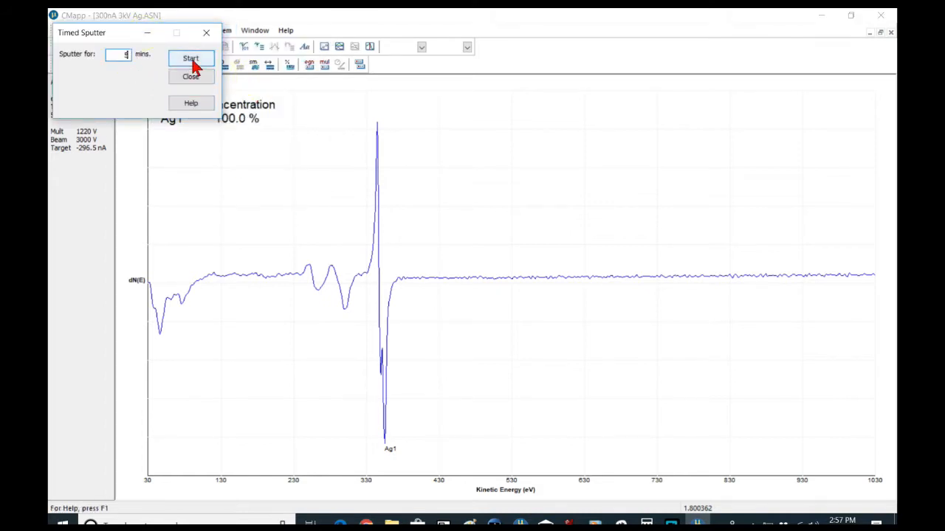
left_click(191, 59)
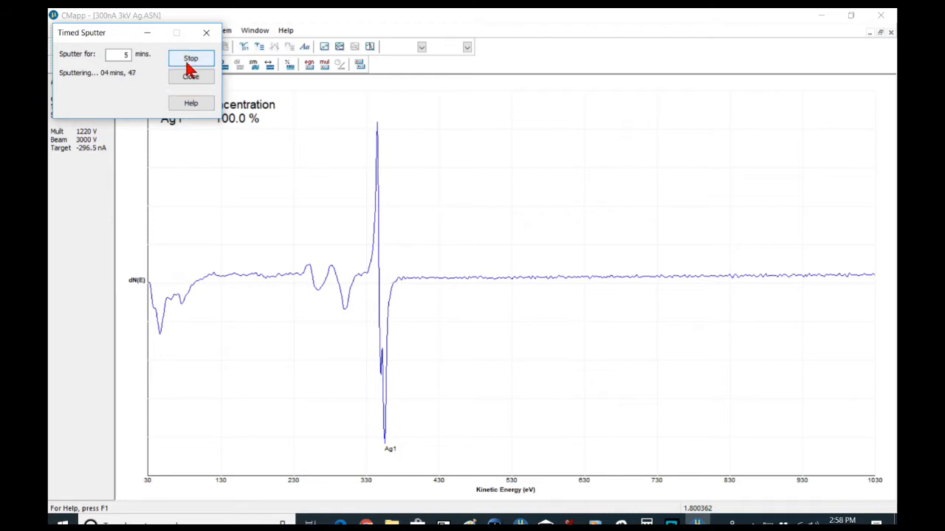
left_click(195, 59)
left_click(206, 33)
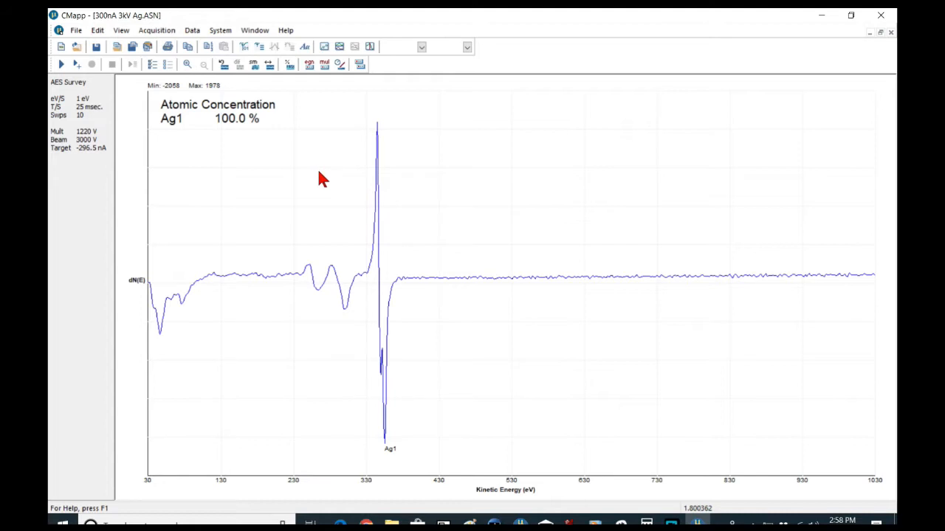
- Try to open the ion gun control and glance at the window arrangement commands without applying one
left_click(214, 36)
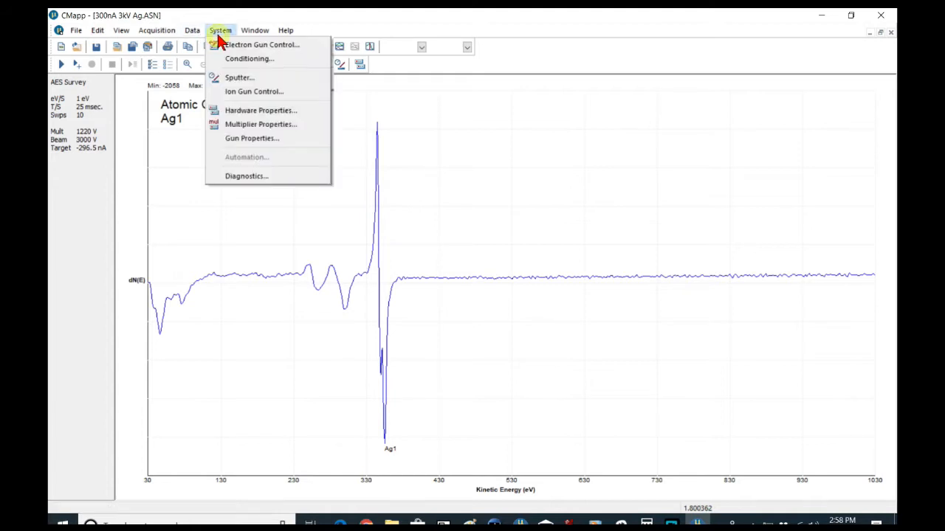
left_click(250, 94)
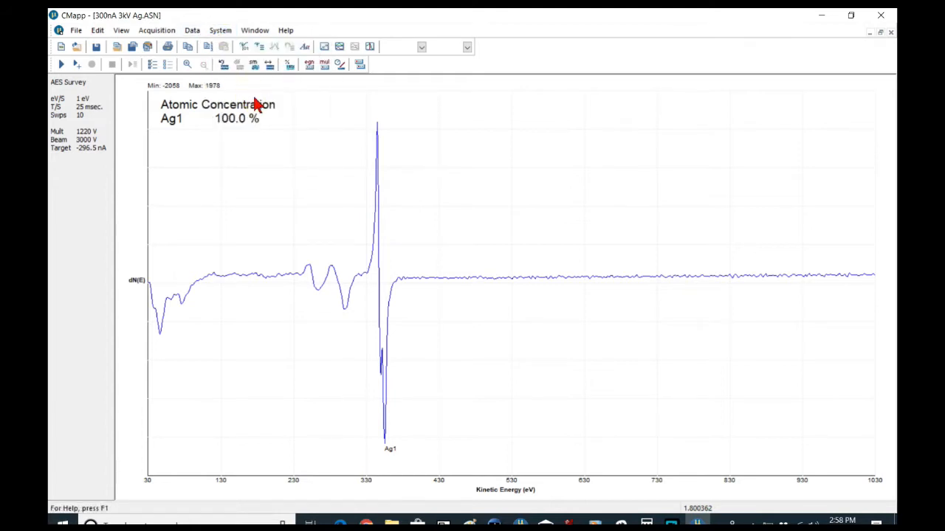
left_click(254, 36)
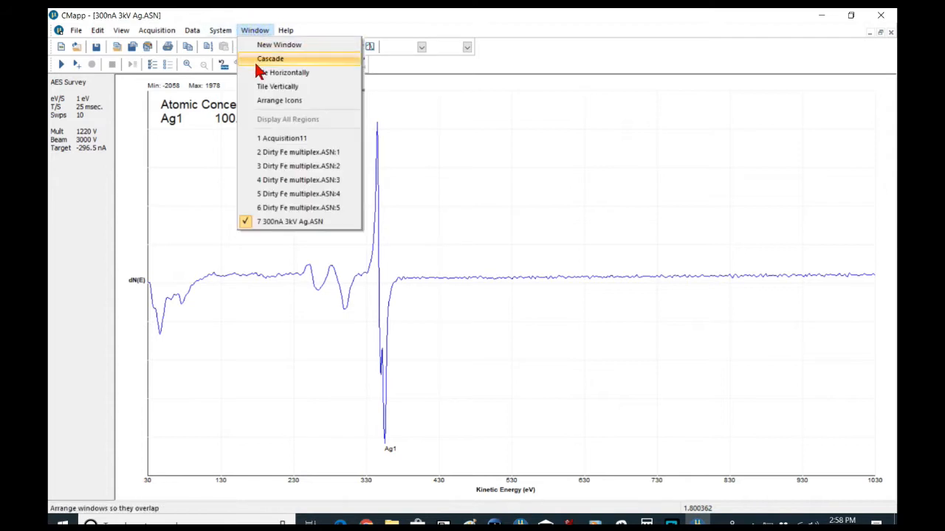
left_click(259, 70)
- Turn off use of the 9103 Picoammeter for reading target current in the hardware properties and apply the change
left_click(222, 35)
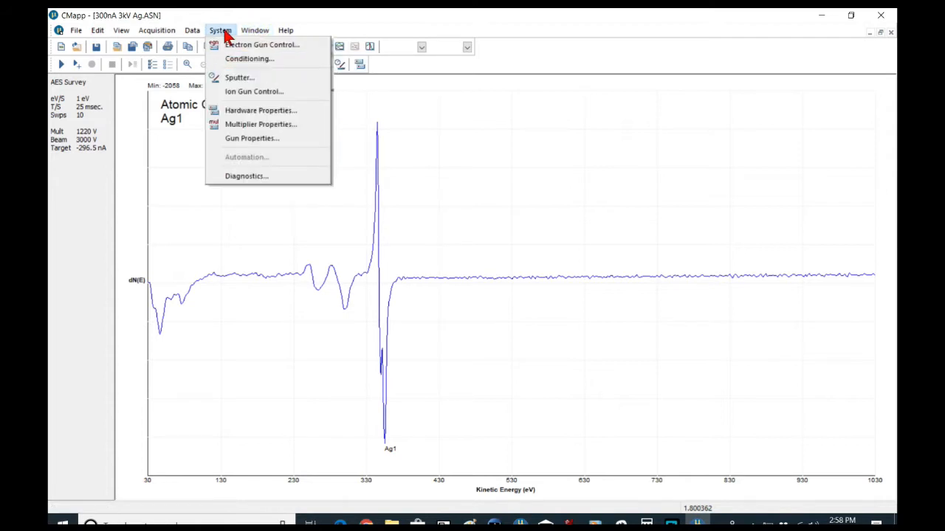
left_click(257, 111)
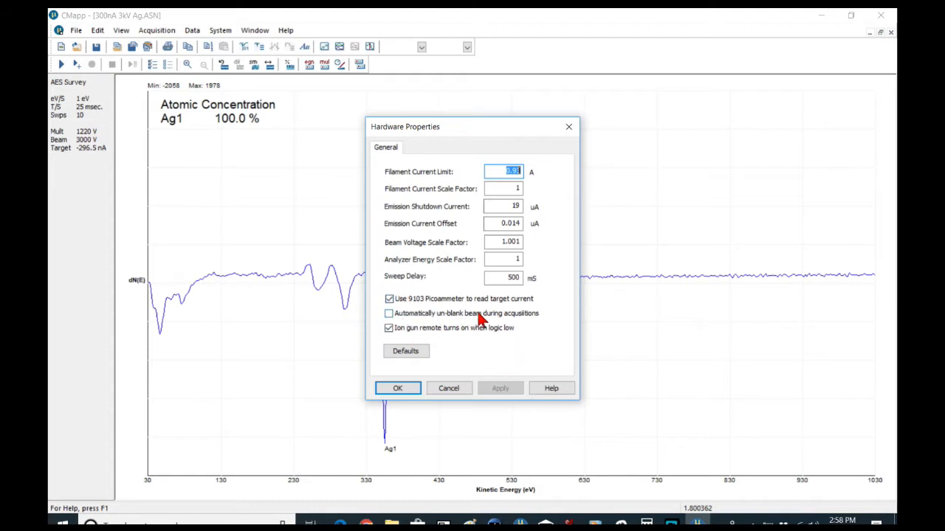
left_click(389, 299)
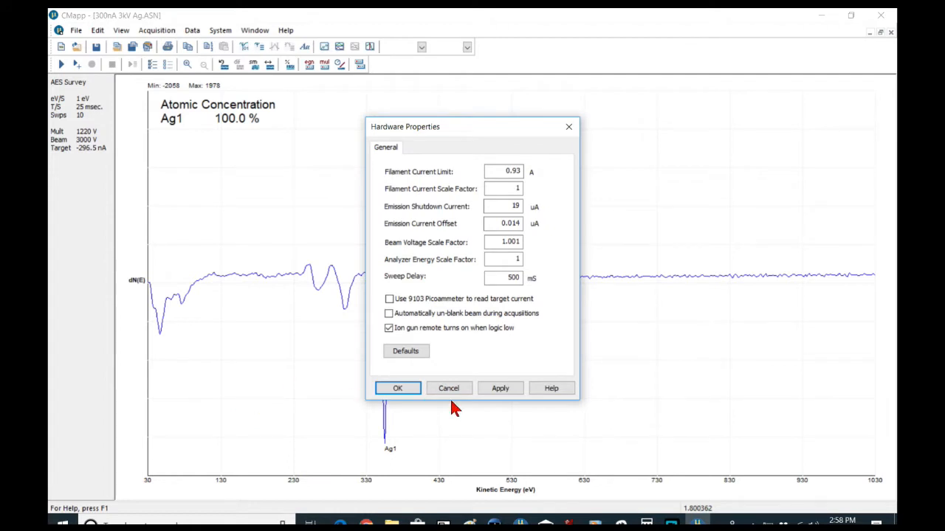
left_click(496, 391)
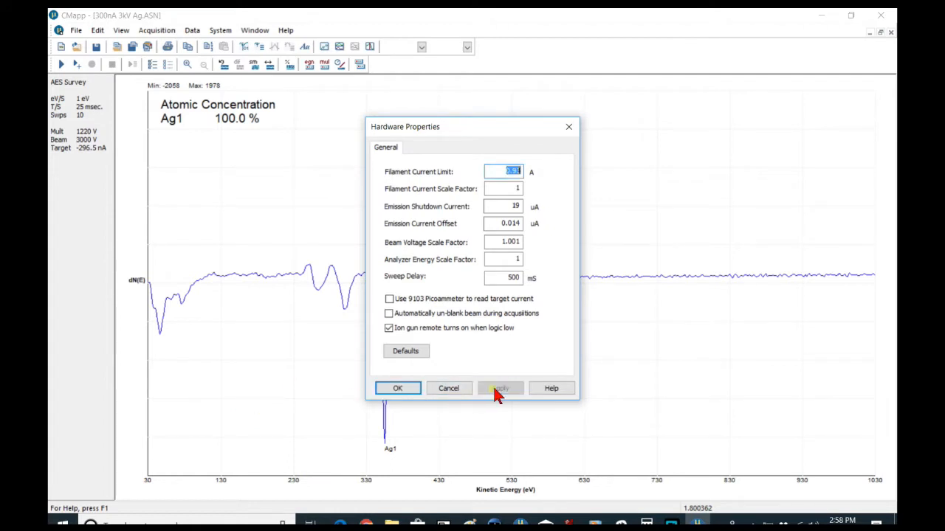
left_click(569, 128)
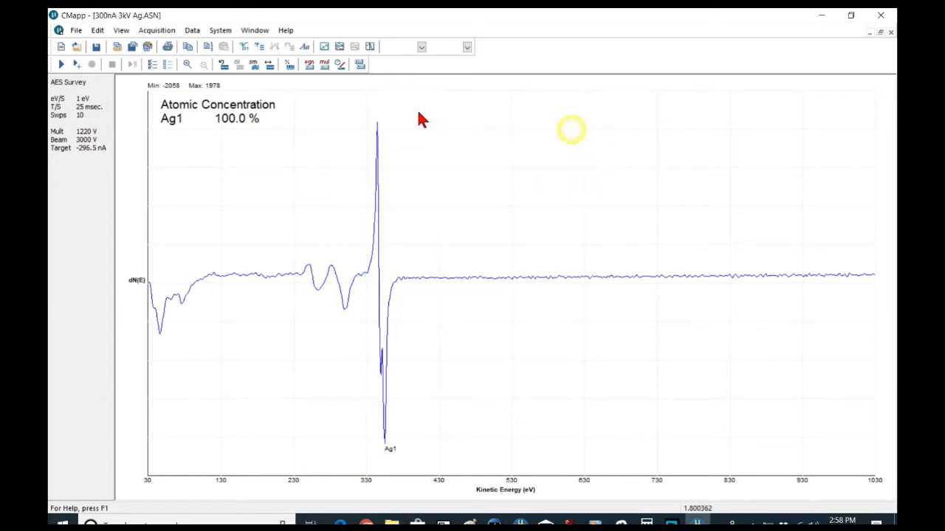
- Set up a new AES survey with a target current of 300 nA and apply its settings
left_click(324, 45)
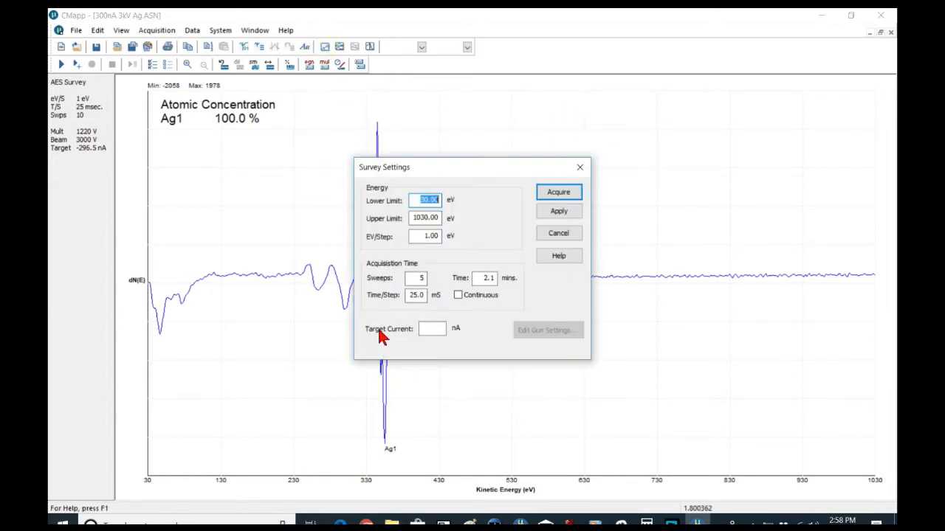
left_click(426, 329)
type("300")
left_click(553, 211)
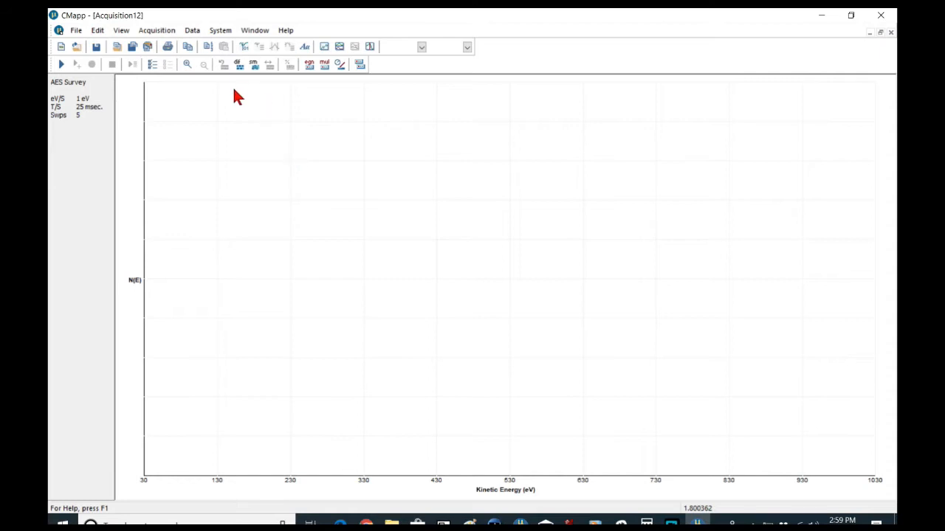
- Review the multiplier setpoints for alignment and profiles, and set the multiplexes setpoint to 80%
left_click(220, 31)
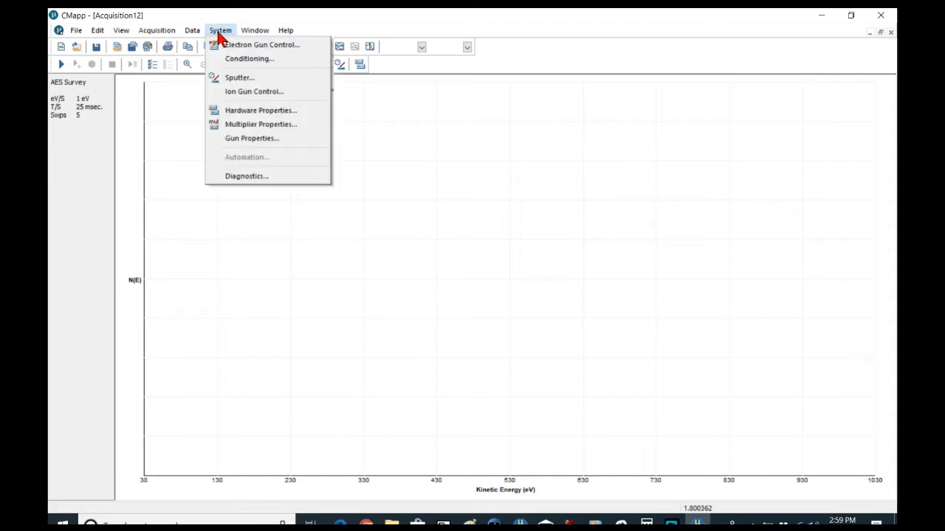
left_click(259, 125)
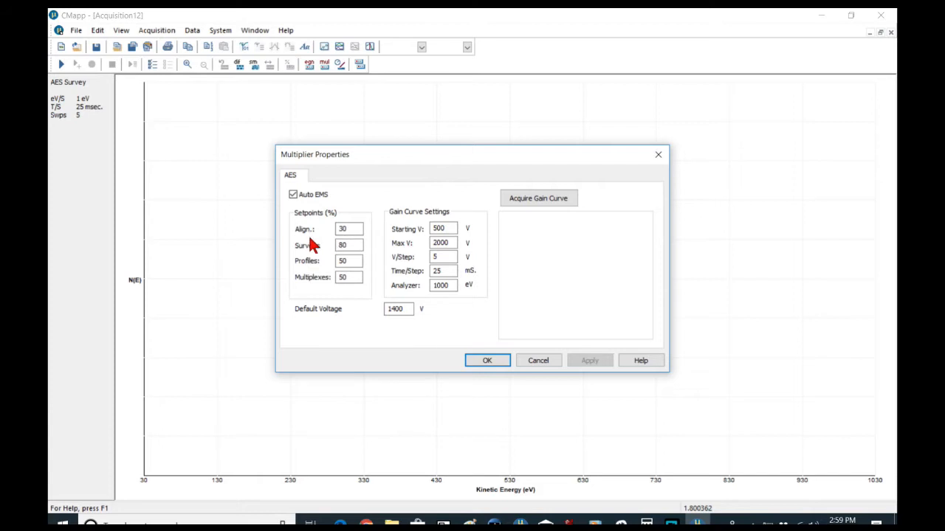
left_click(350, 231)
left_click(354, 261)
left_click_drag(359, 277, 319, 278)
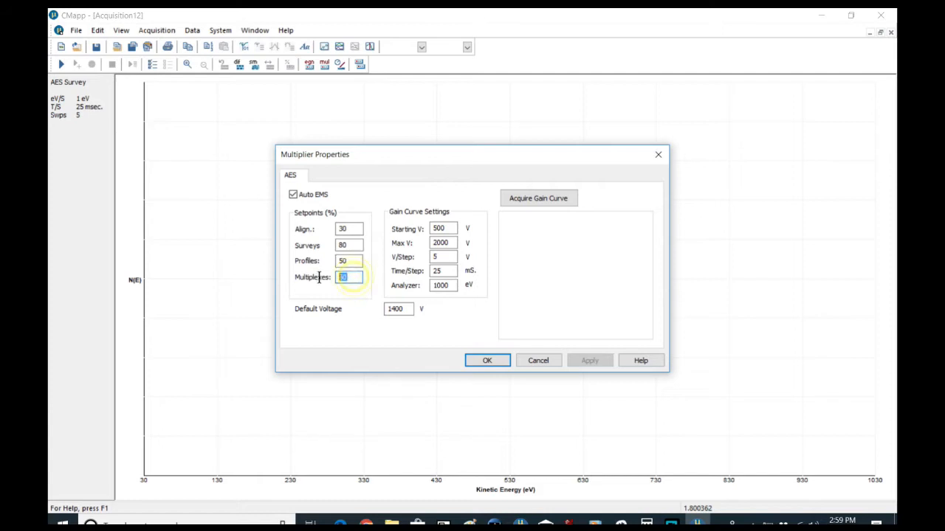
type("80")
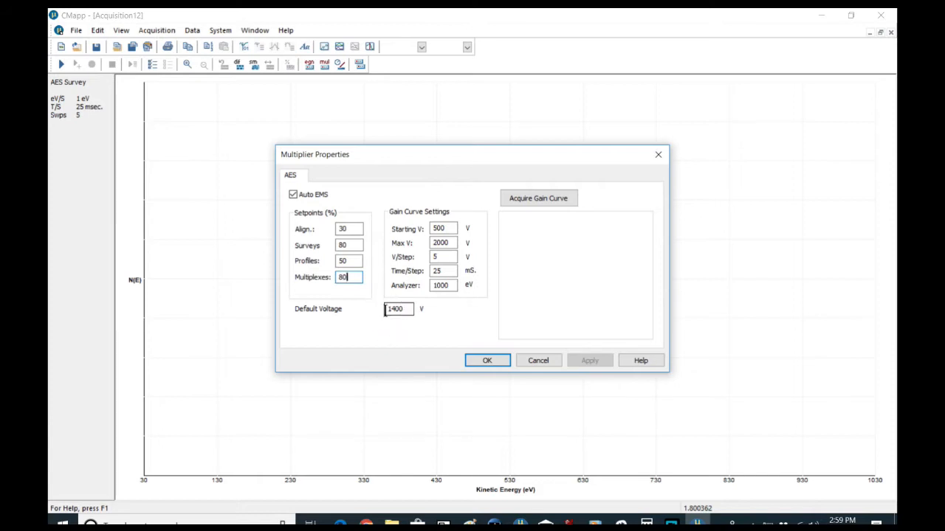
- Switch Auto EMS off to examine the default voltage setting, switch it back on and accept the multiplier properties
left_click(292, 195)
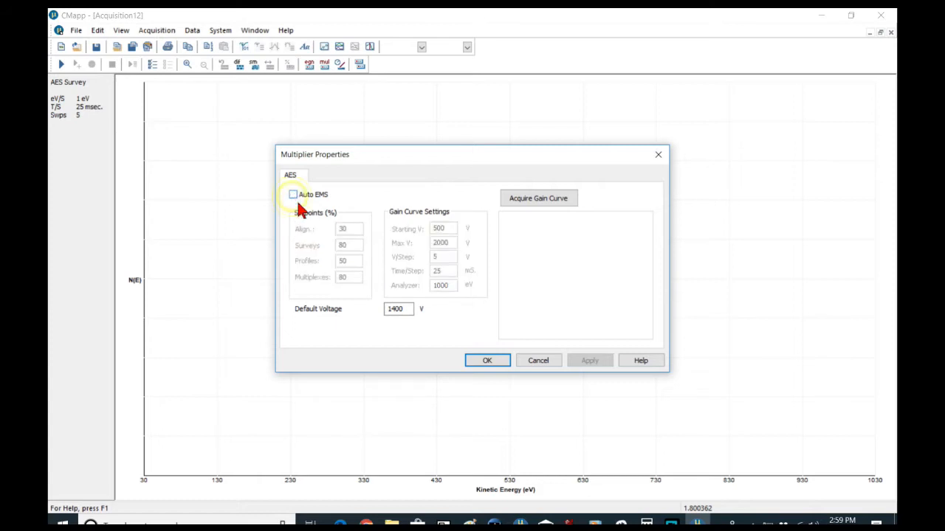
double_click(396, 310)
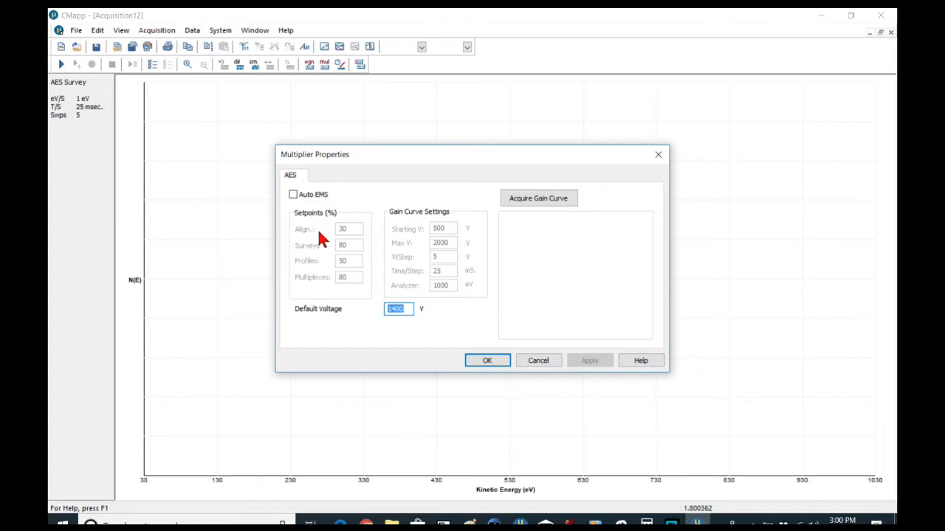
left_click(293, 195)
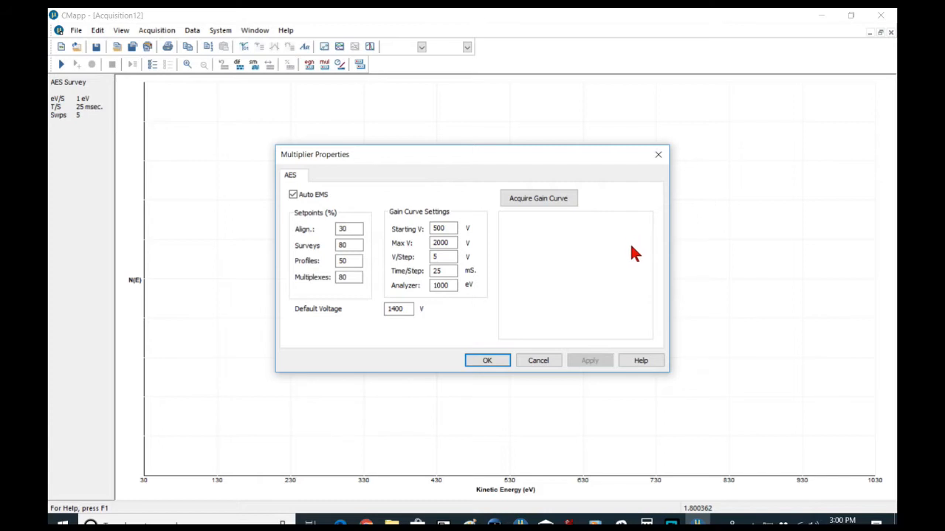
left_click(495, 362)
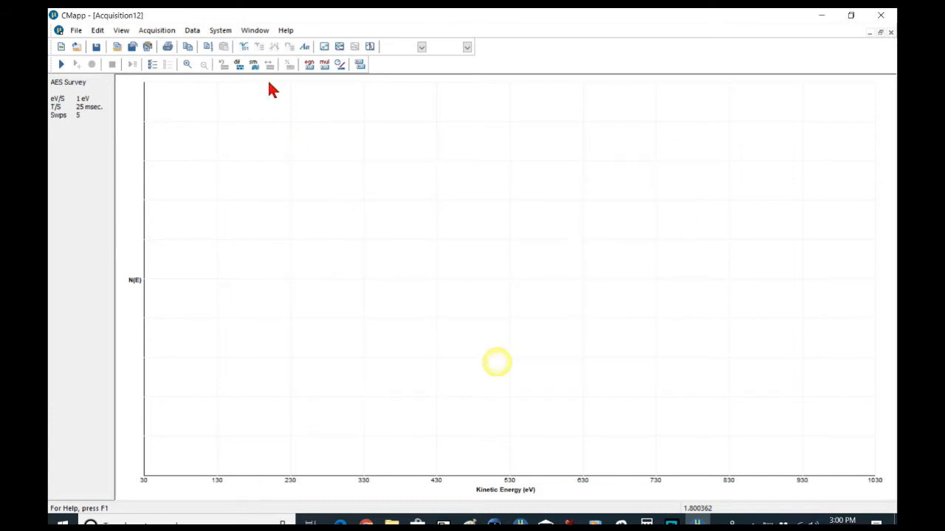
- Review the electron and ion gun properties, including the default beam current, and cancel without changes
left_click(219, 31)
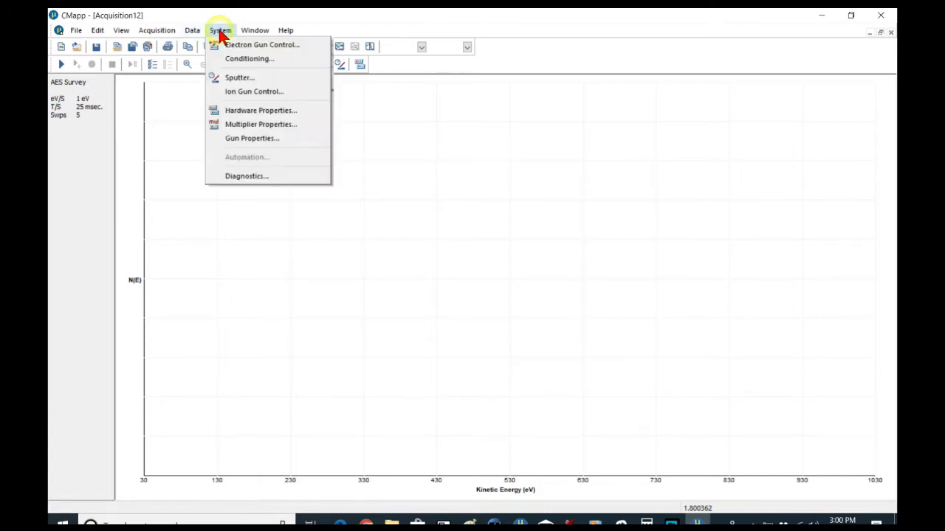
left_click(277, 138)
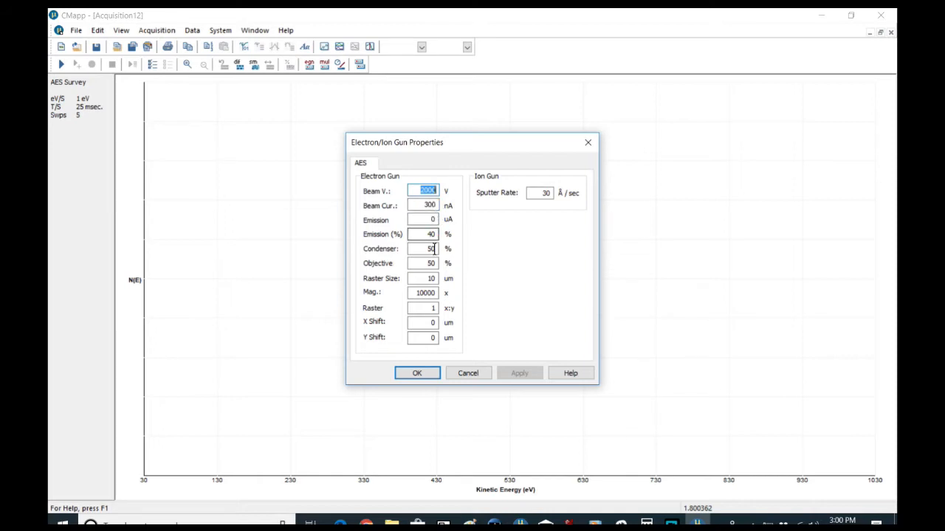
double_click(422, 206)
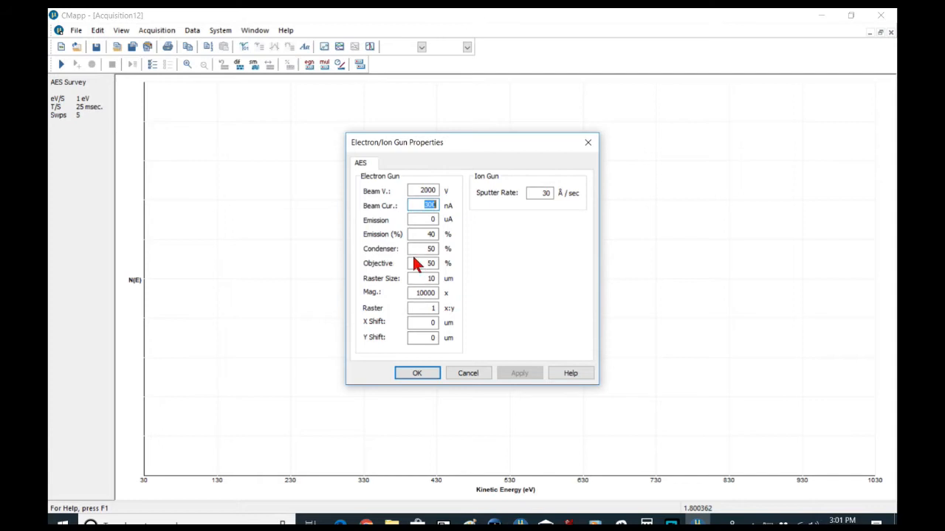
left_click(477, 376)
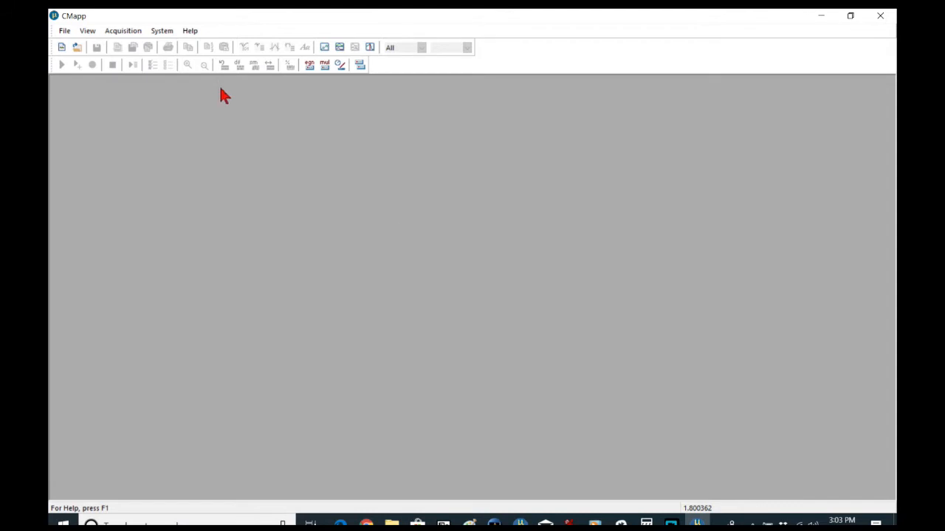
- Turn off Auto EMS in the multiplier properties and set the default voltage to 1100 V
left_click(324, 67)
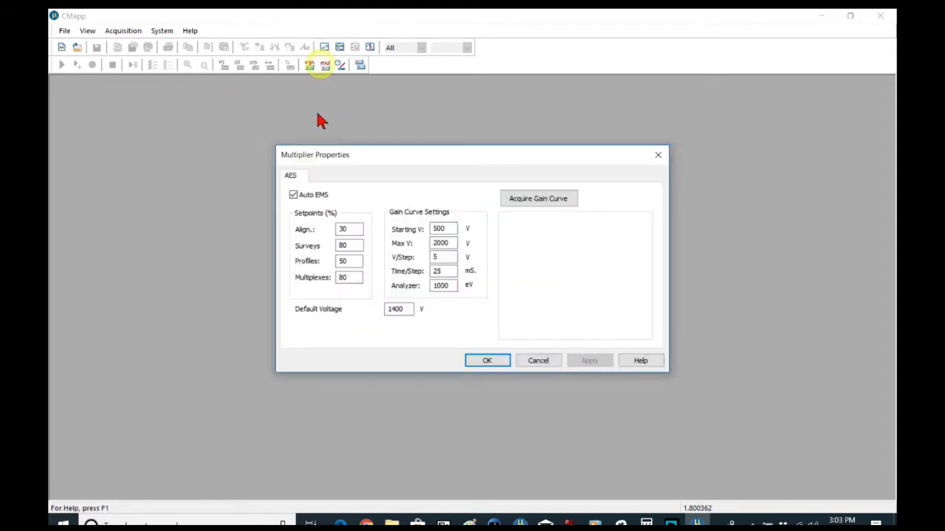
left_click(293, 196)
left_click_drag(408, 310, 365, 310)
type("11")
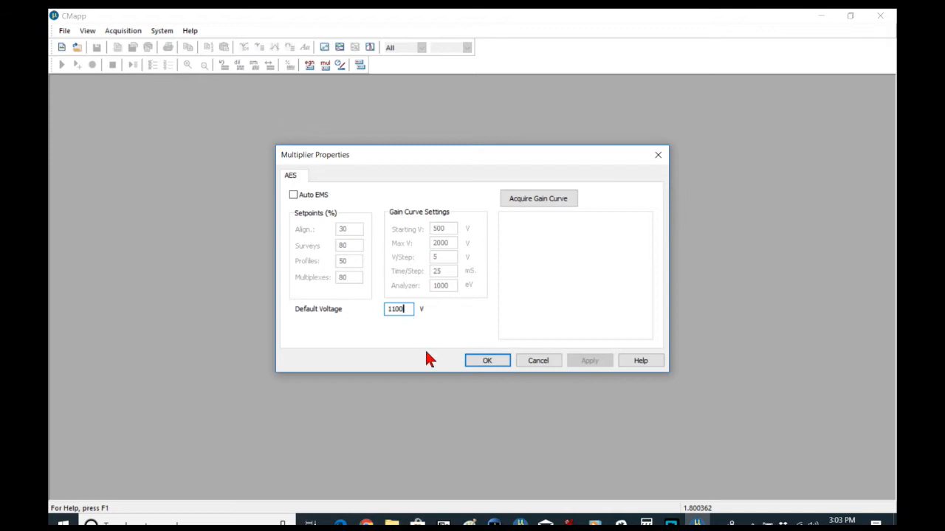
left_click(486, 362)
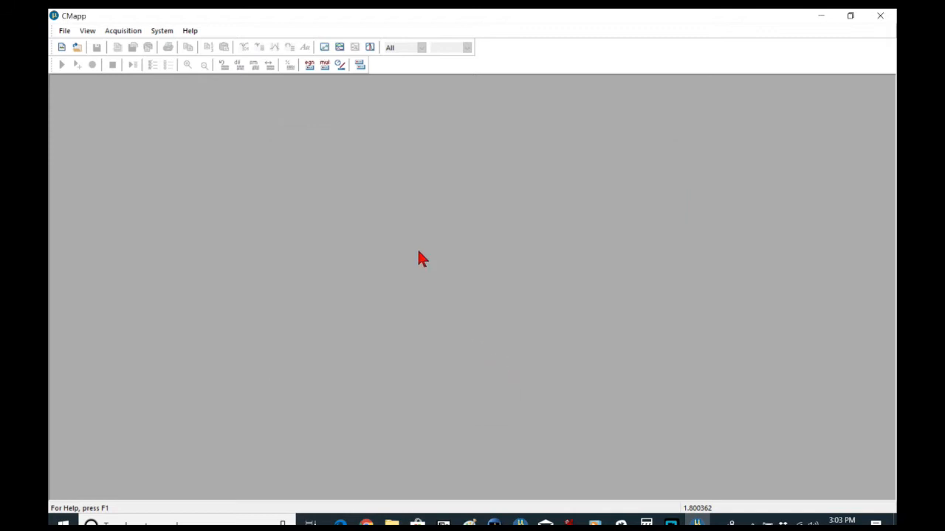
- Open the electron gun control, move it clear of the toolbars and turn the beam on at 2 kV
left_click(310, 65)
left_click_drag(182, 34, 630, 138)
left_click(554, 175)
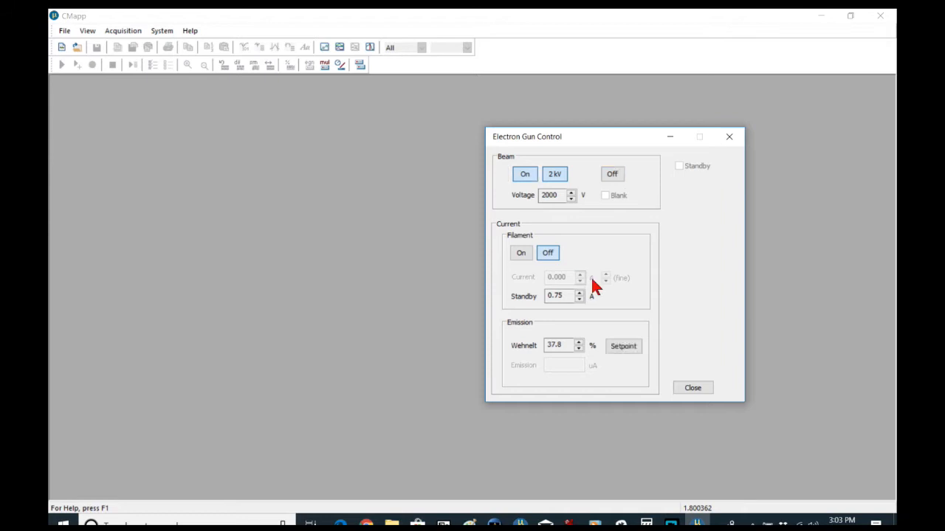
- Turn the filament on and raise its current gradually to 0.900 A
left_click(521, 252)
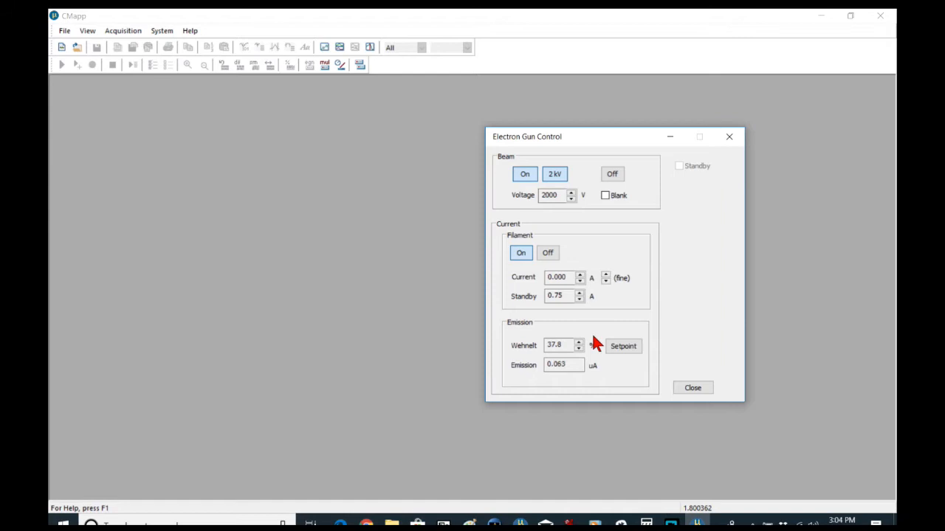
left_click(580, 277)
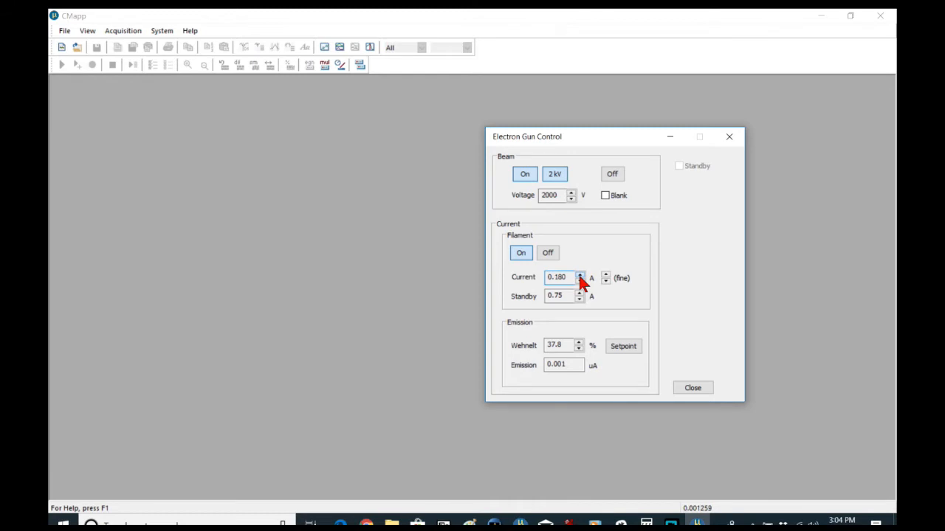
left_click(580, 277)
left_click(580, 277)
left_click(580, 277)
left_click(580, 276)
left_click(580, 277)
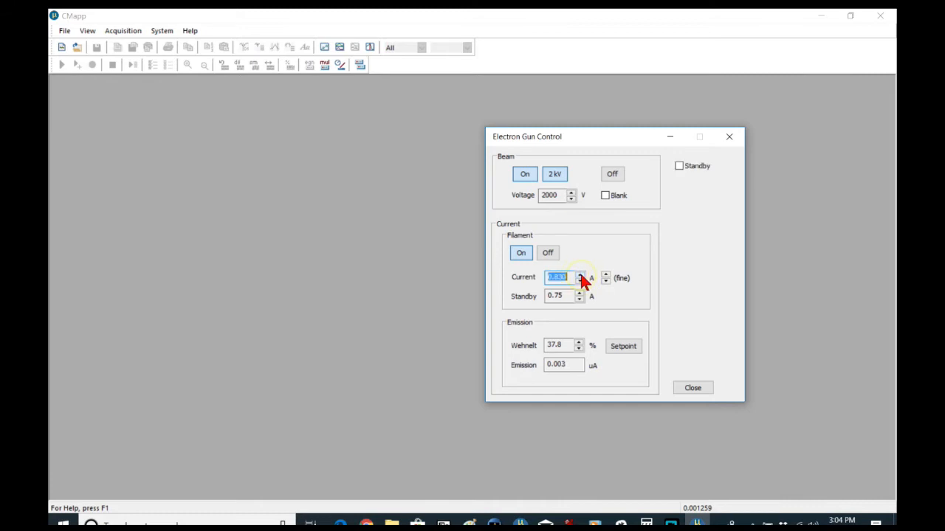
left_click(580, 276)
left_click(580, 277)
left_click(580, 277)
left_click(579, 276)
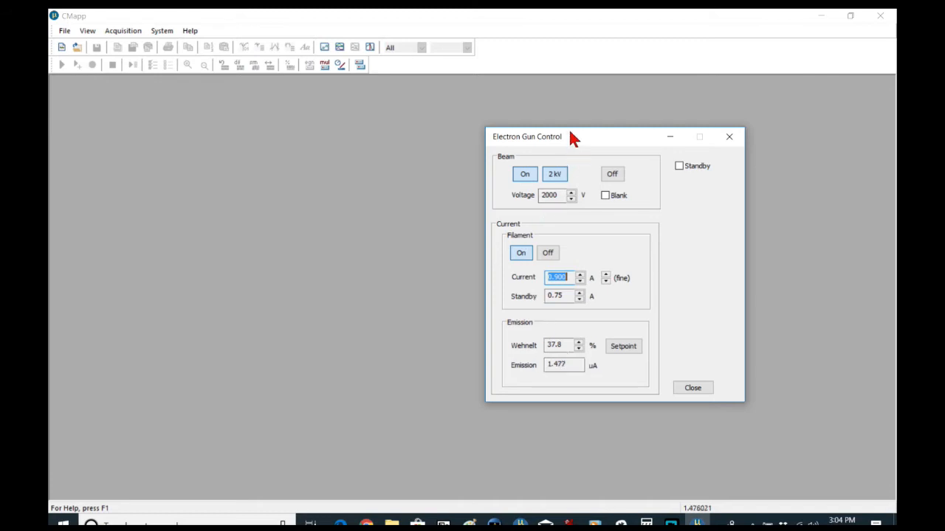
- Start an alignment acquisition from 1950 to 2050 eV, maximize its window and keep the gun control clear of the elastic peak
left_click_drag(569, 134, 640, 135)
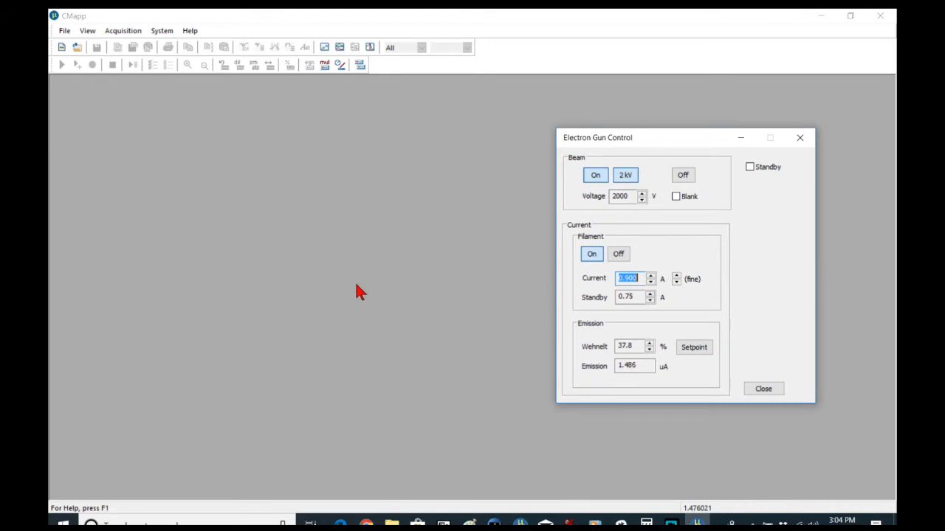
left_click(370, 47)
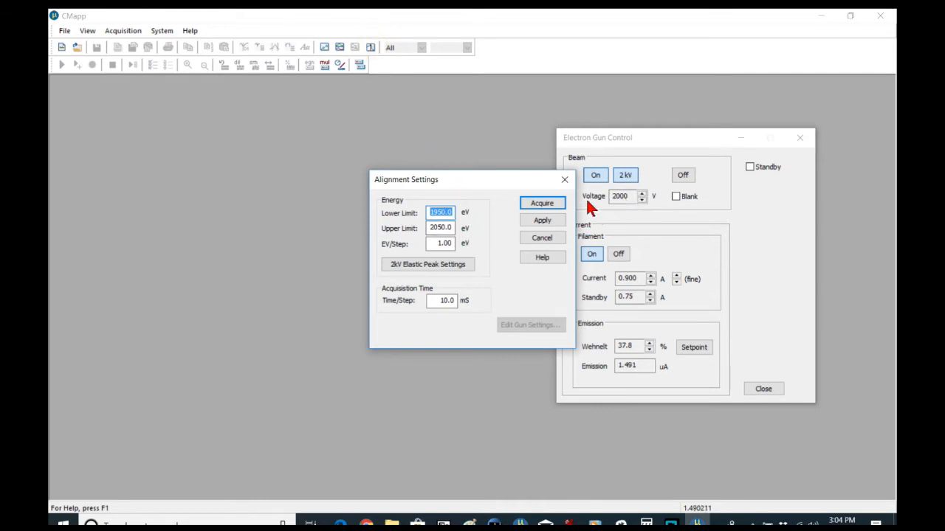
left_click(550, 203)
left_click_drag(654, 142, 743, 287)
left_click_drag(661, 159, 599, 84)
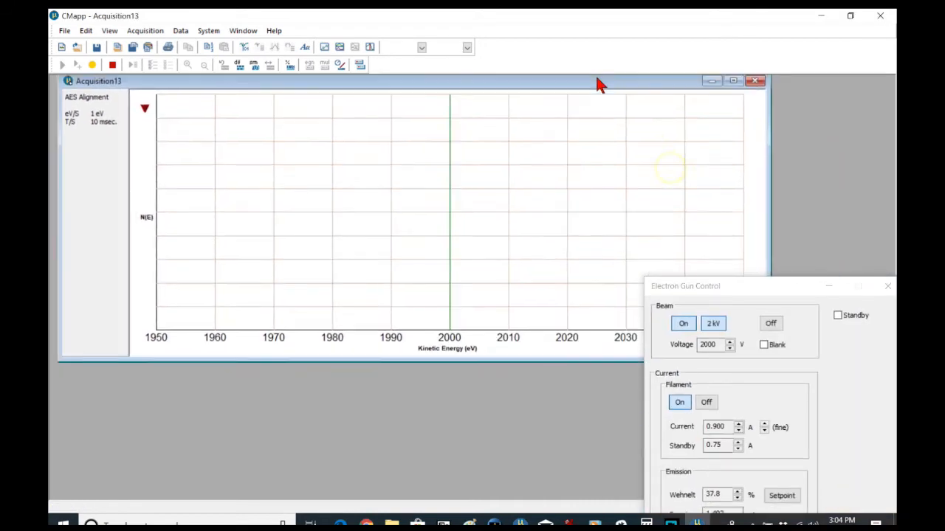
left_click(735, 80)
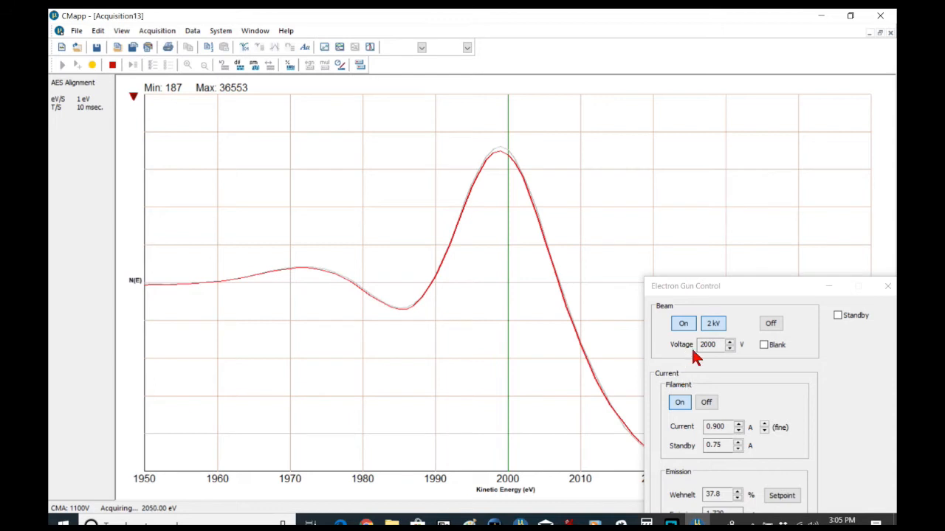
left_click_drag(752, 290, 742, 99)
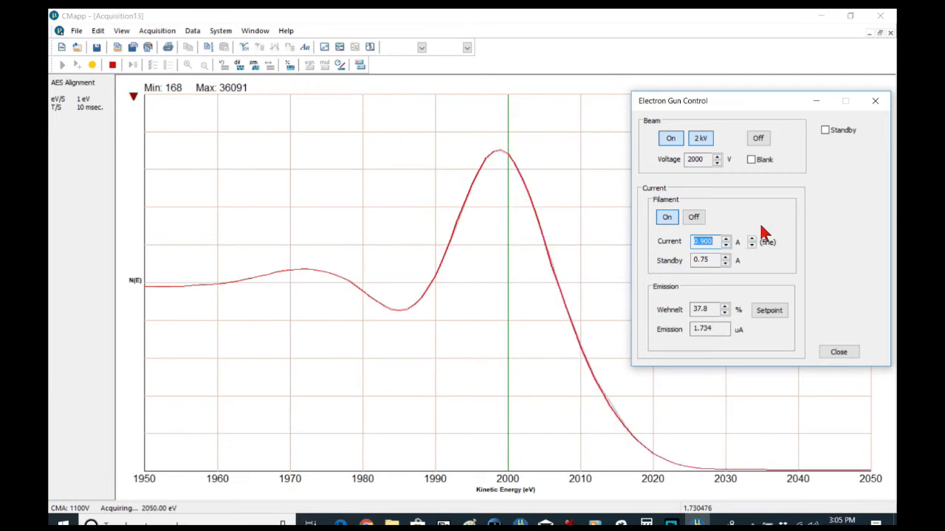
- Try filament currents up to 0.930 A against the elastic peak and set the current to 0.910 A
left_click(727, 239)
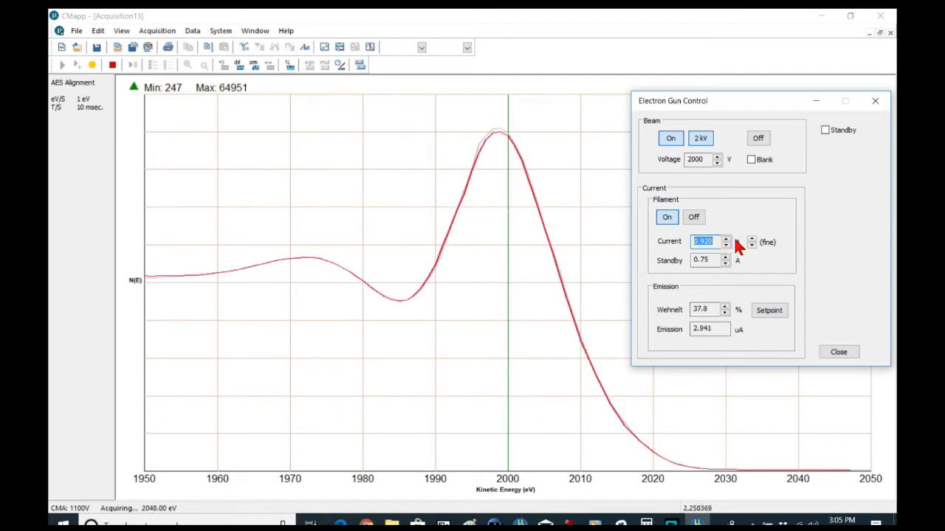
left_click(726, 238)
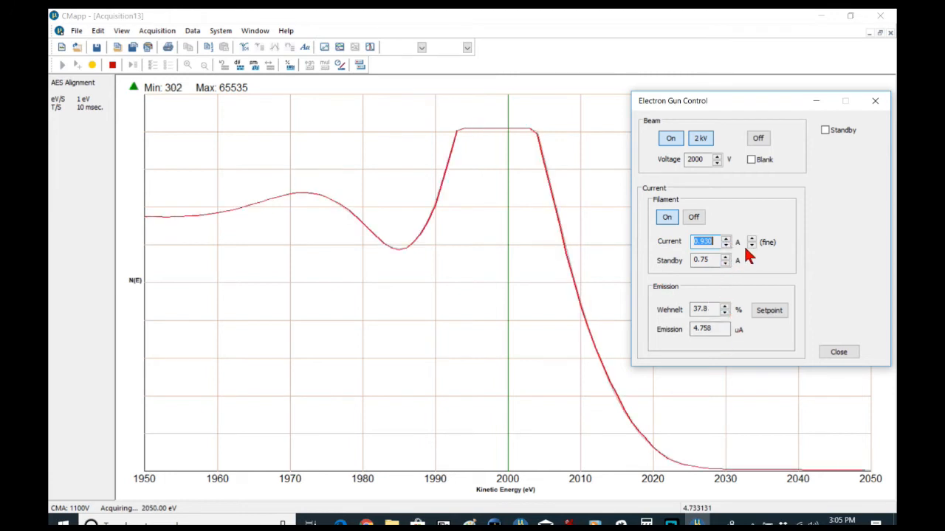
left_click(726, 247)
left_click(726, 247)
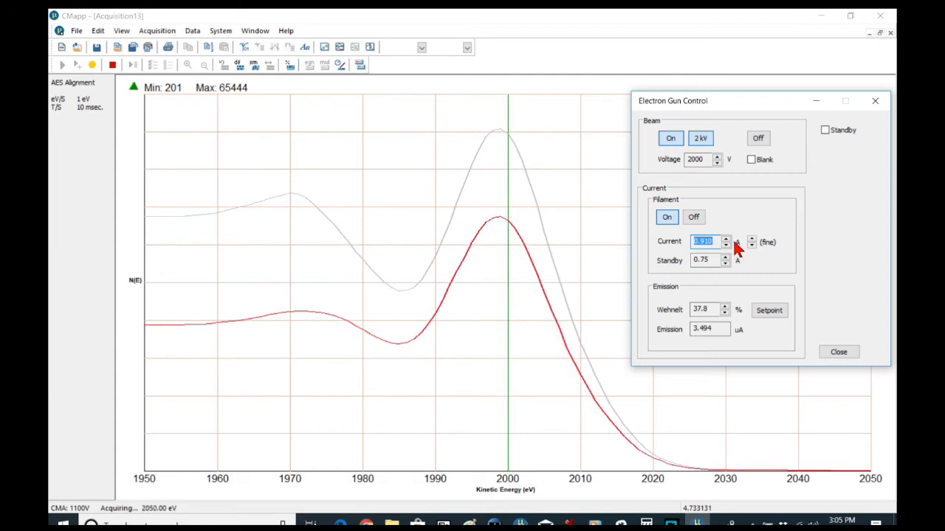
left_click(726, 238)
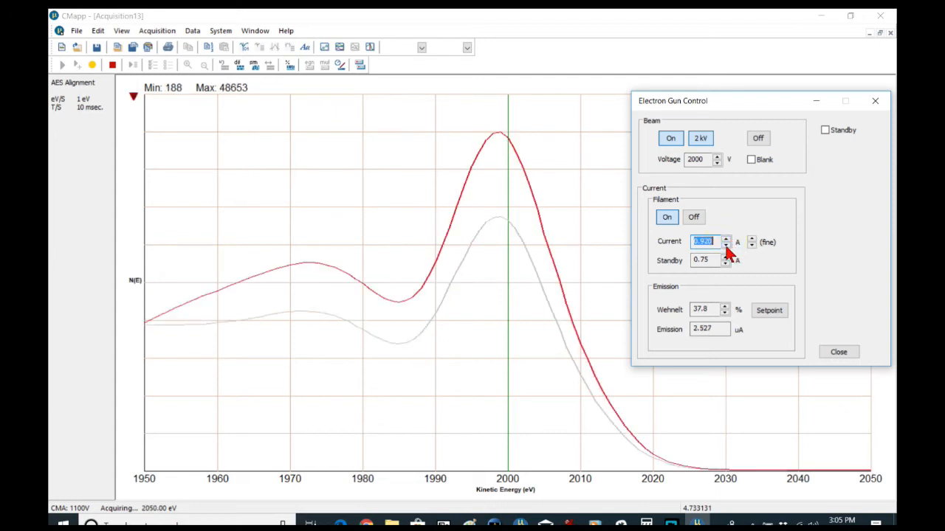
left_click(726, 246)
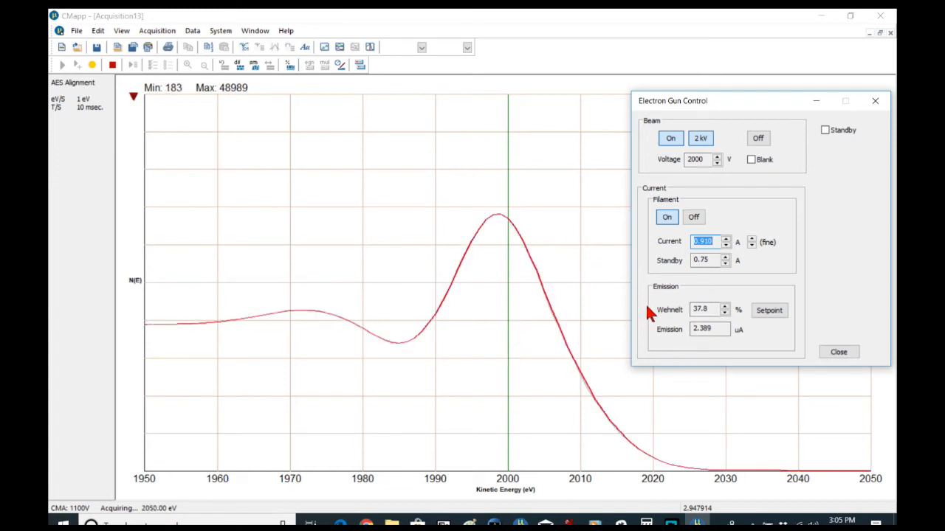
- Try raising the Wehnelt to about 43% while the alignment scan runs
left_click(725, 307)
left_click(726, 307)
left_click(726, 307)
left_click(725, 307)
left_click(725, 307)
left_click(726, 307)
left_click(726, 307)
left_click(725, 307)
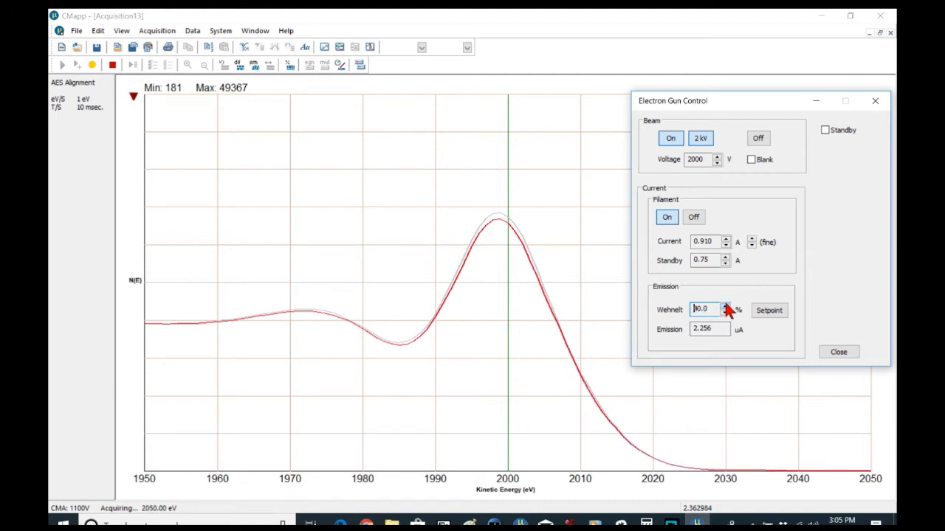
left_click(725, 307)
left_click(726, 307)
left_click(726, 307)
- Try lowering the Wehnelt to about 36% to compare the elastic peak height
left_click(725, 313)
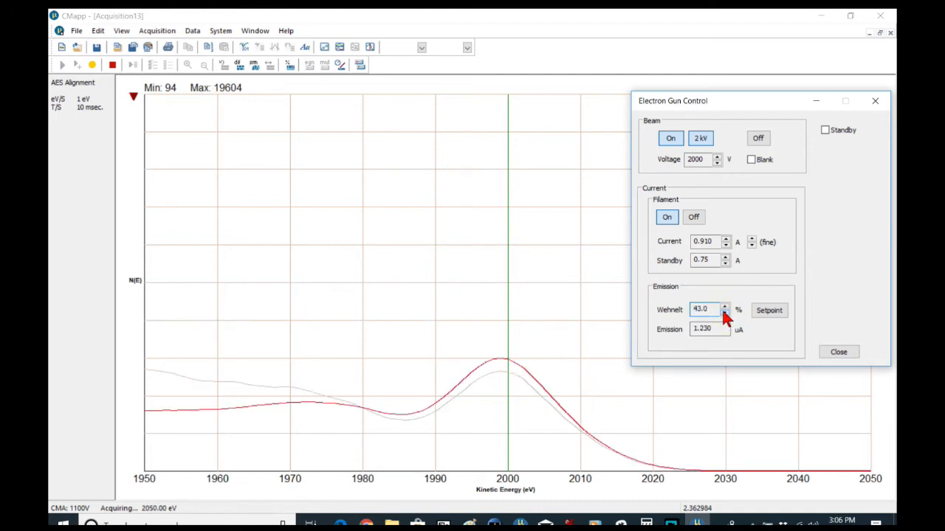
left_click(725, 313)
left_click(725, 313)
left_click(725, 313)
left_click(725, 313)
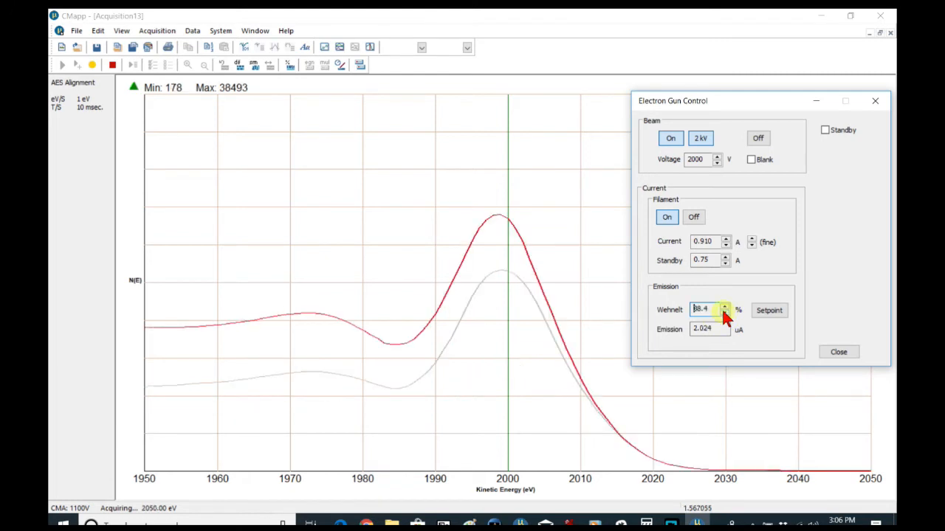
left_click(725, 314)
left_click(725, 313)
left_click(725, 313)
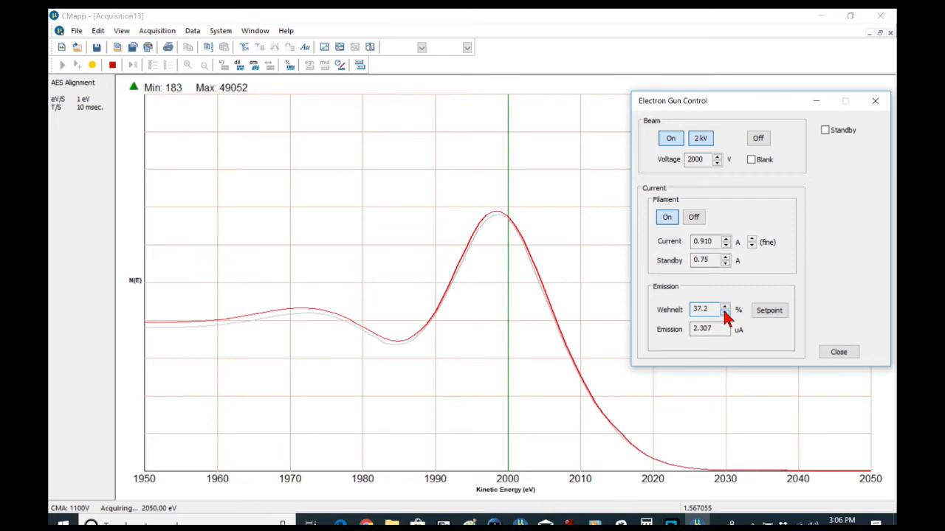
left_click(725, 314)
left_click(725, 314)
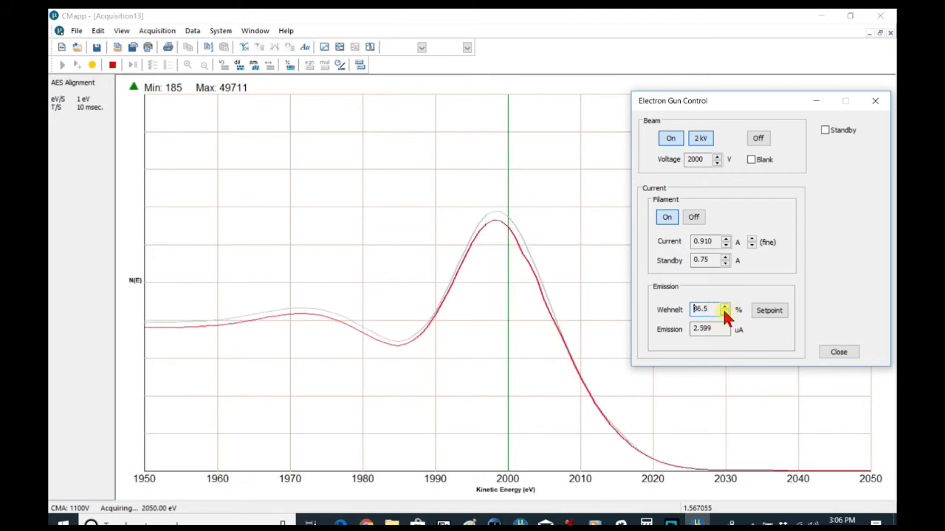
left_click(725, 314)
left_click(725, 314)
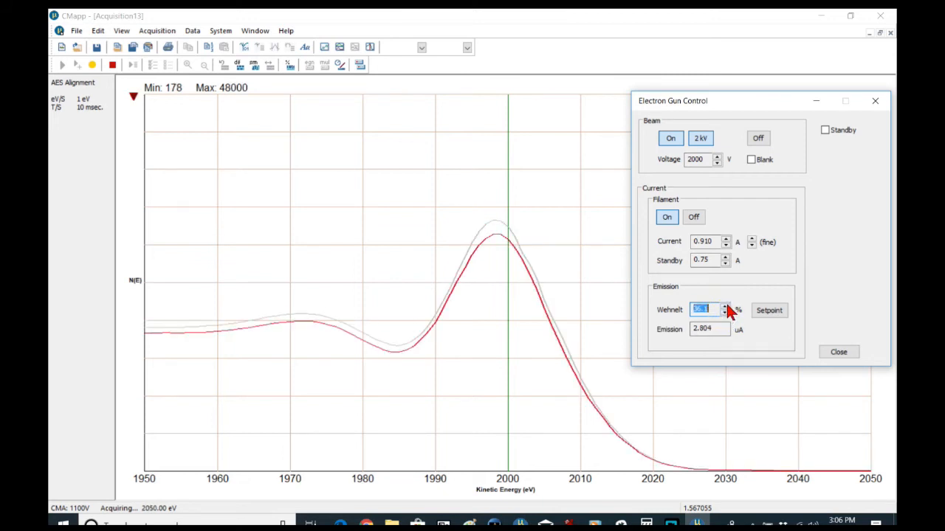
- Set the Wehnelt to 38.3% for the highest elastic peak
left_click(726, 306)
left_click(725, 306)
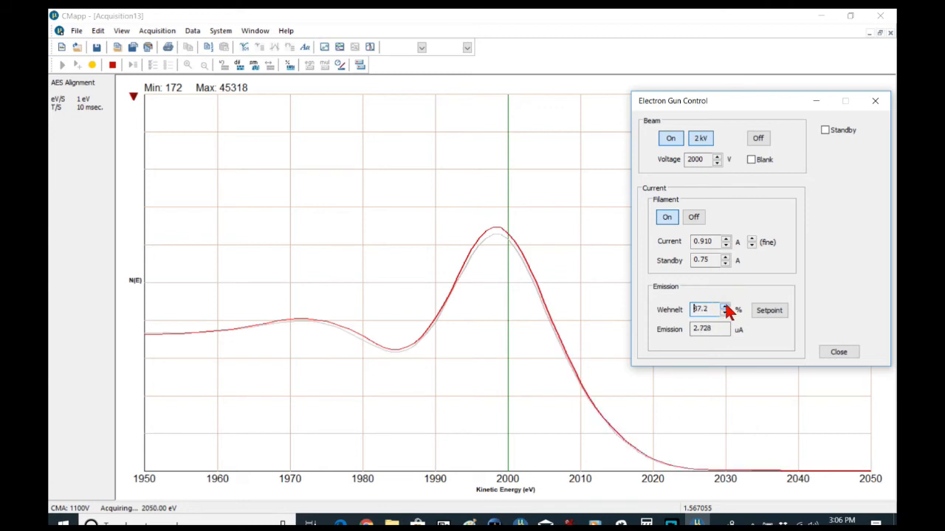
left_click(725, 306)
left_click(725, 307)
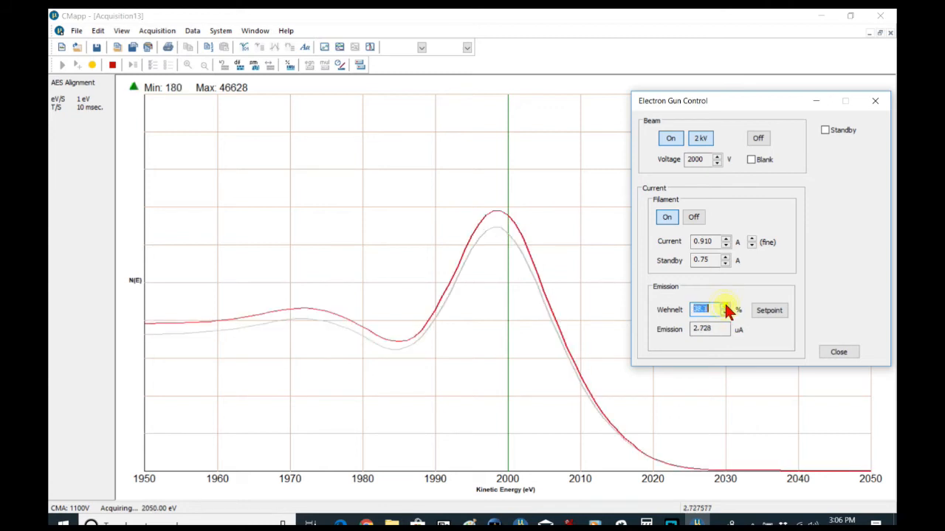
left_click(726, 306)
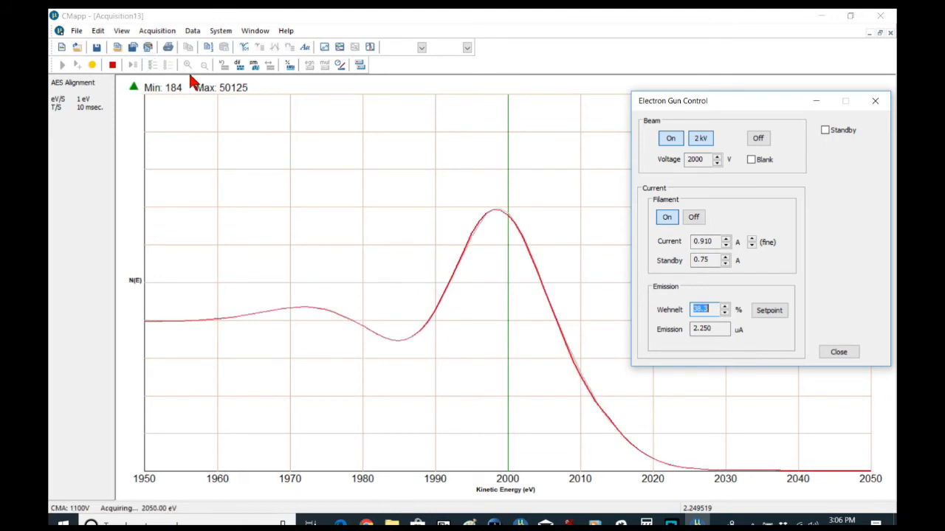
- Stop the alignment scan, turn Auto EMS on and set the multiplier's default voltage to 1400 V
left_click(113, 65)
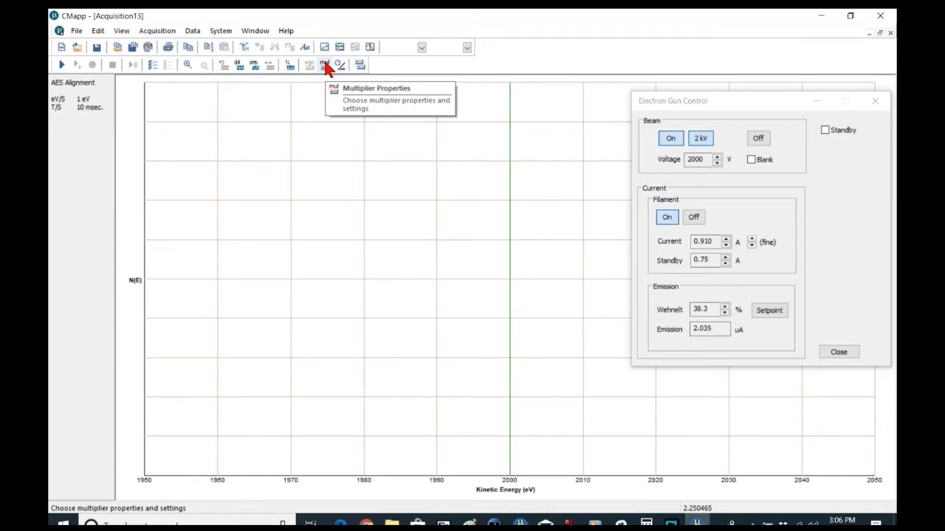
left_click(329, 67)
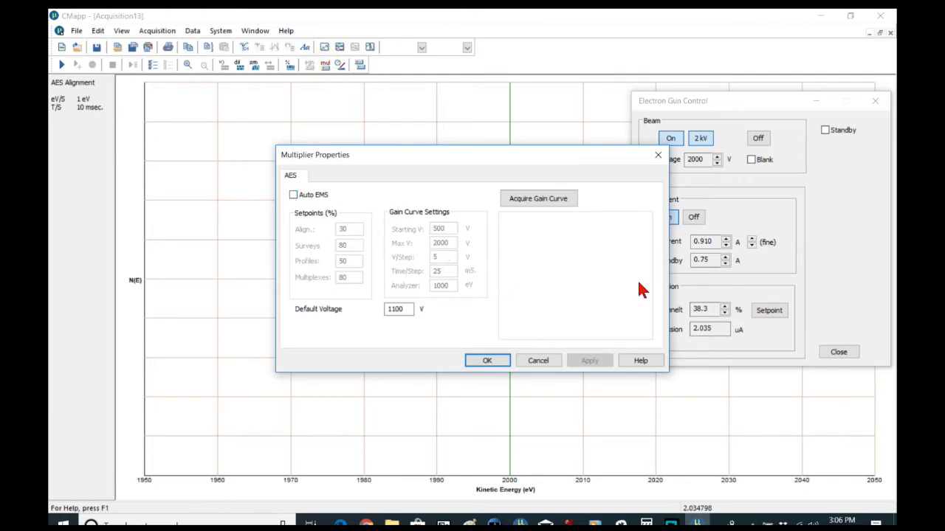
left_click(293, 195)
double_click(397, 309)
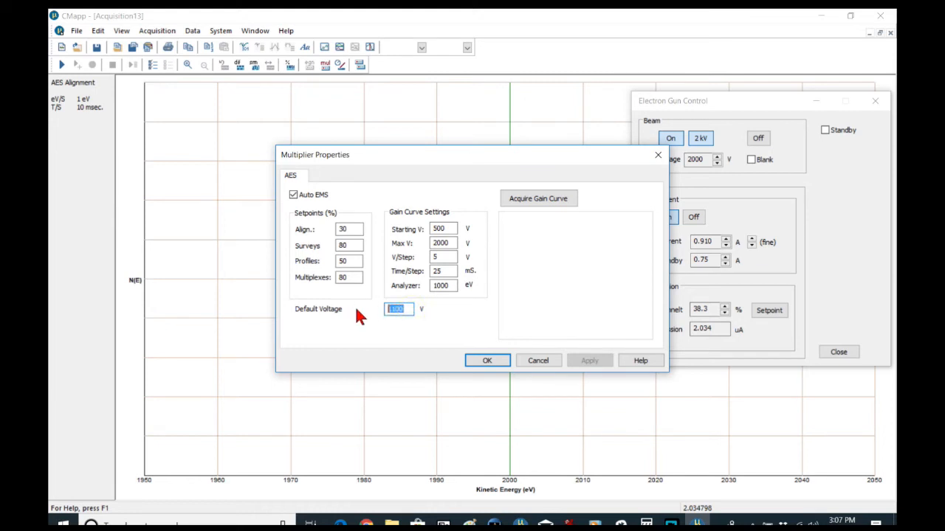
type("1400")
left_click(491, 359)
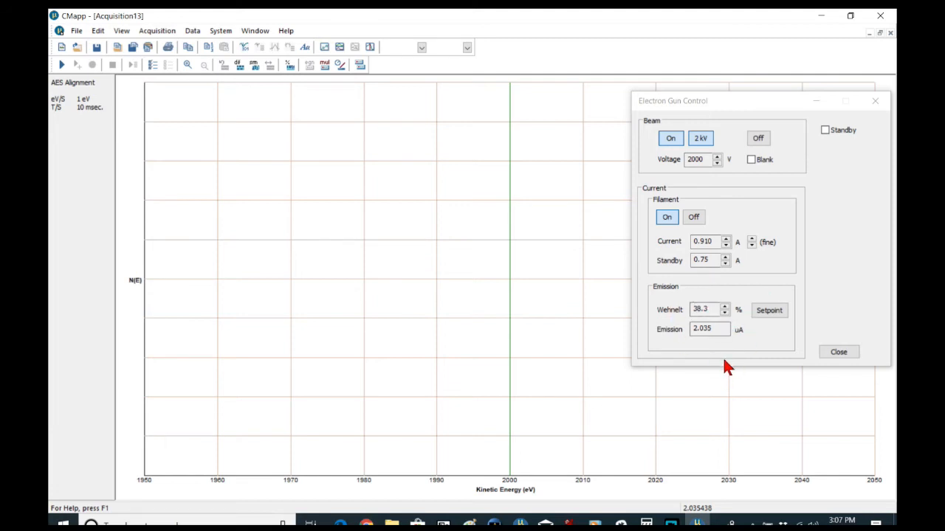
- Acquire an AES survey from 30 to 1030 eV at 1 eV per step with 5 sweeps, and reposition the gun control
left_click(325, 49)
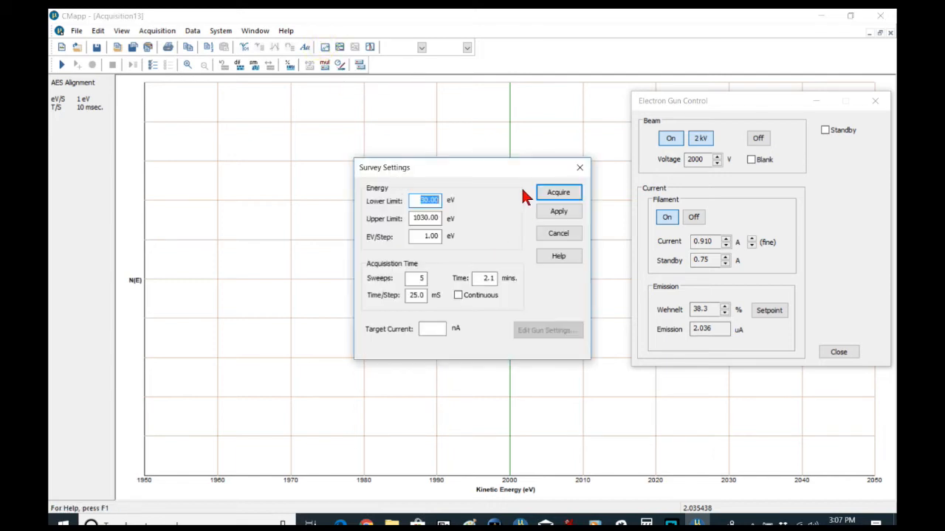
left_click(564, 193)
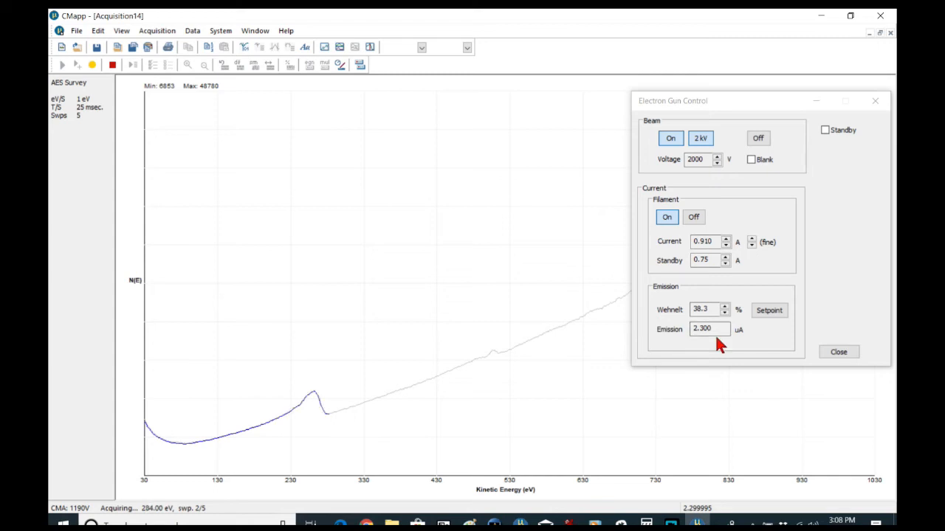
left_click_drag(730, 96, 731, 158)
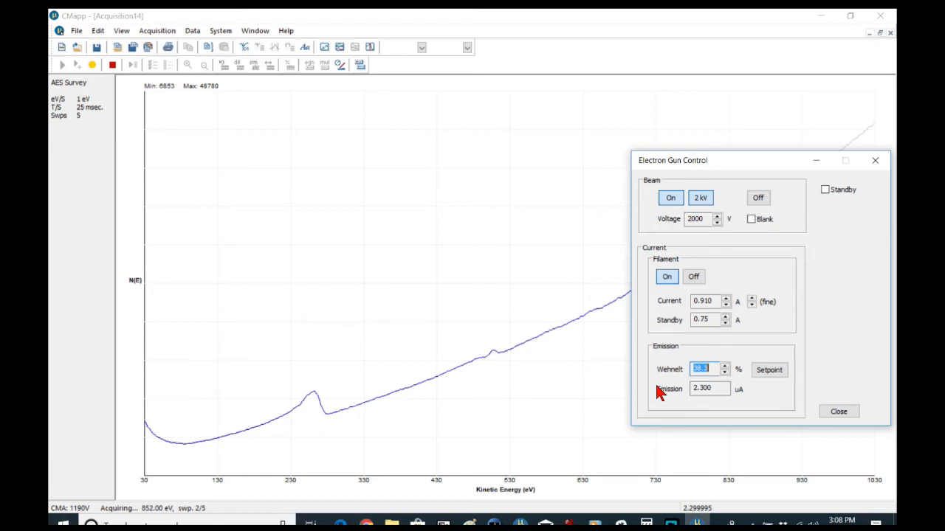
- End the survey once the current sweep completes and decline to save the file
left_click(93, 66)
left_click_drag(725, 164, 774, 274)
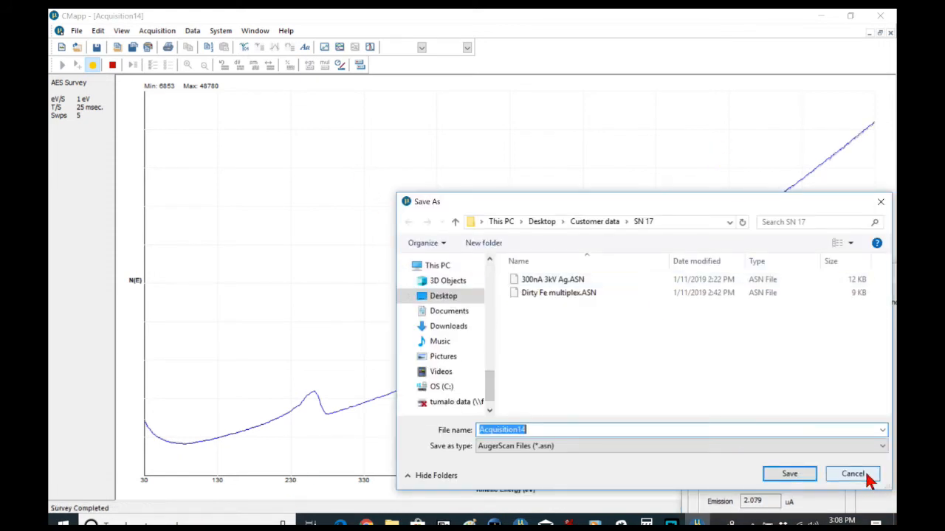
left_click(855, 474)
- Bring the gun control back into full view and fine-adjust the filament current to 0.917 A
left_click_drag(759, 272, 673, 164)
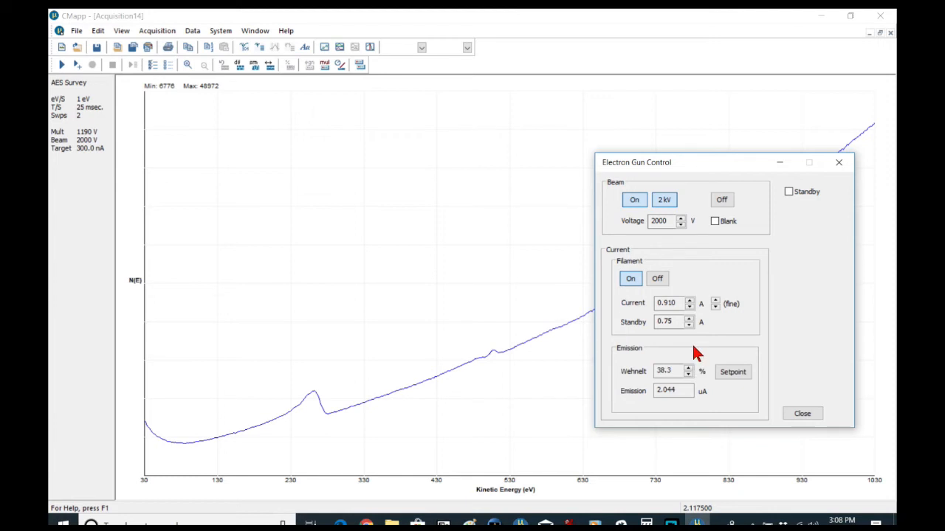
left_click(716, 301)
left_click(716, 301)
left_click(716, 302)
left_click(716, 302)
left_click(716, 302)
left_click(716, 302)
left_click(716, 302)
left_click(715, 307)
- Restart the survey, replacing the previous data, and cancel it during the first sweep
left_click(62, 64)
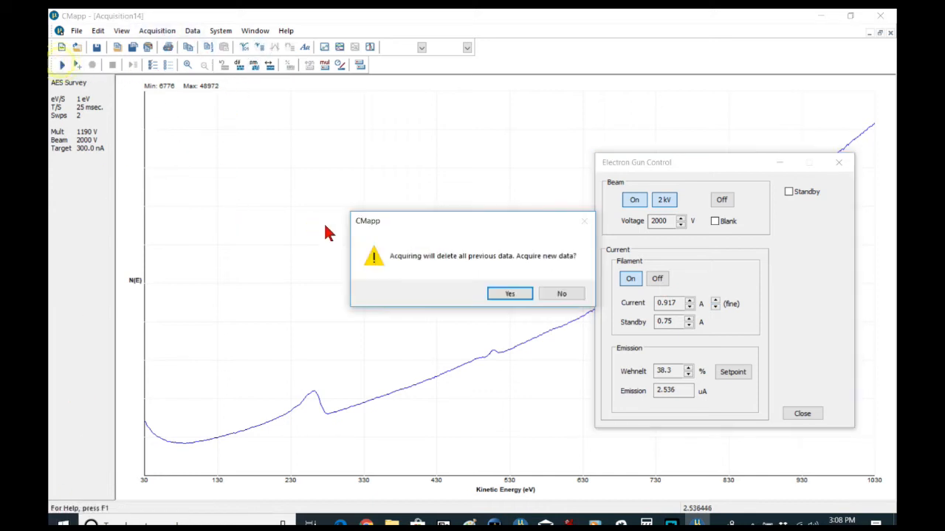
left_click(515, 294)
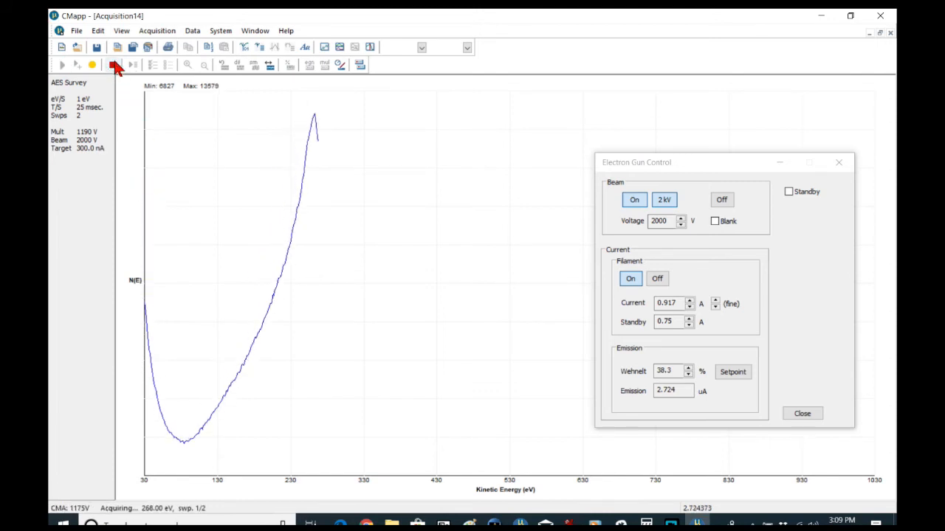
left_click(112, 65)
left_click(514, 307)
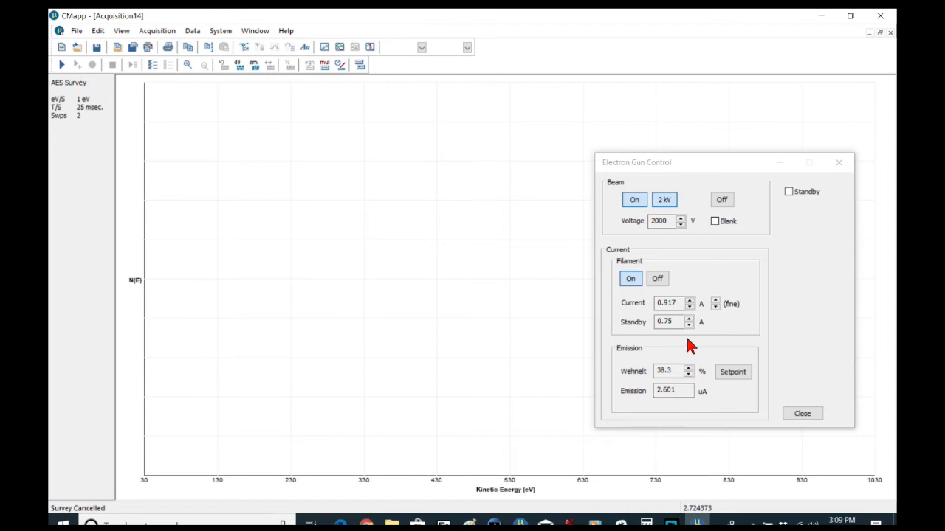
- Lower the electron gun's filament current to 0.887 A
left_click(688, 307)
left_click(688, 307)
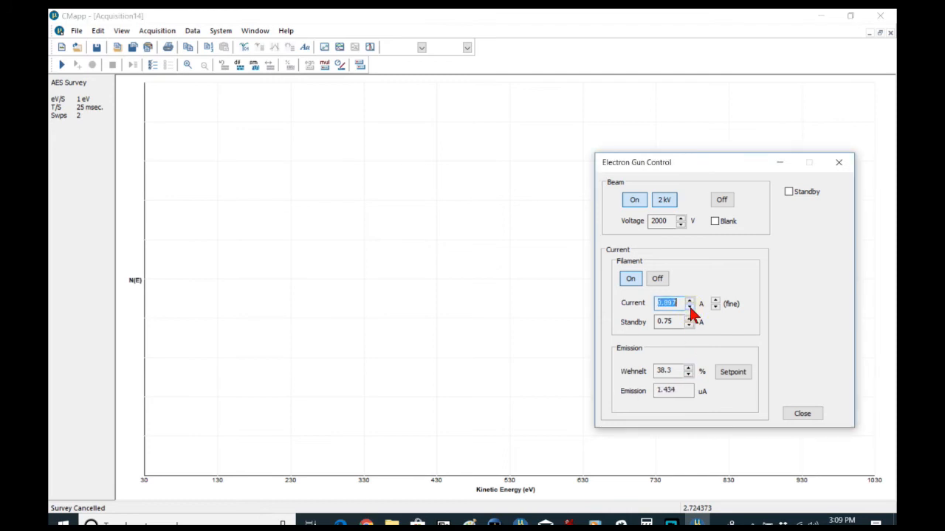
left_click(689, 307)
- Run the AES survey at the reduced filament current and cancel it during the first sweep, discarding the data
left_click(63, 65)
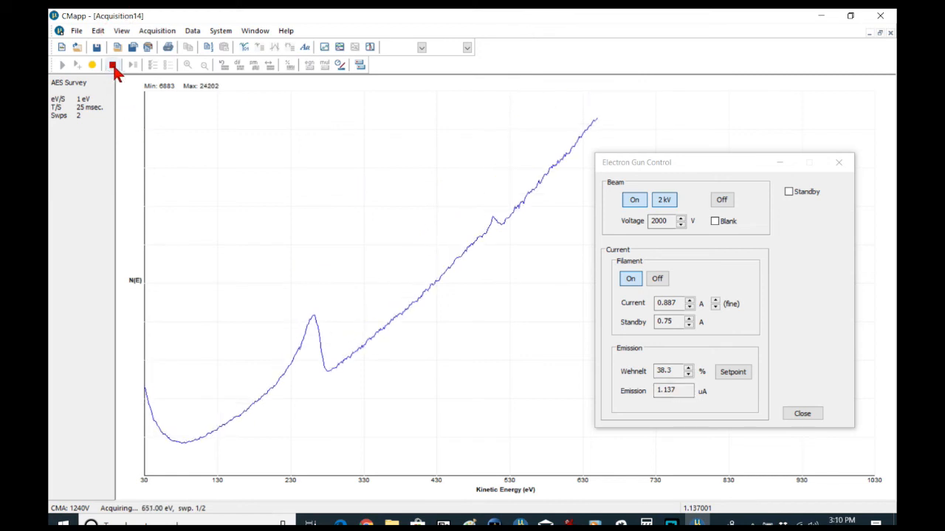
left_click(112, 65)
left_click(515, 309)
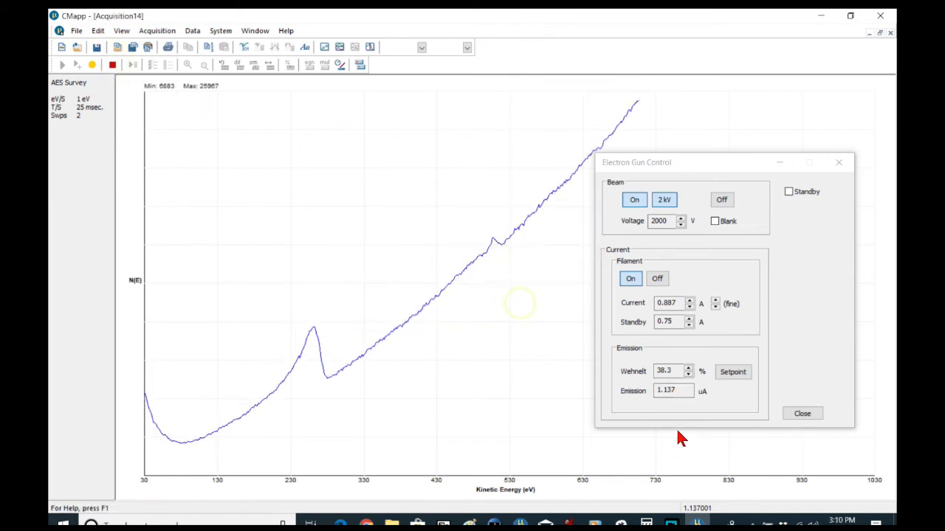
- Adjust the Wehnelt down and back up, settling on 38.2%
left_click(688, 374)
left_click(688, 375)
left_click(688, 375)
left_click(688, 375)
left_click(688, 375)
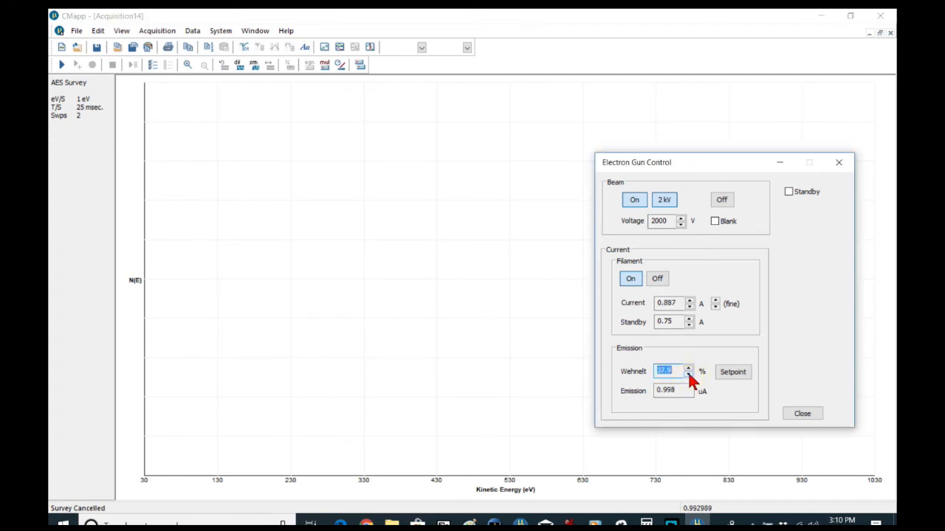
left_click(688, 368)
left_click(688, 369)
left_click(688, 369)
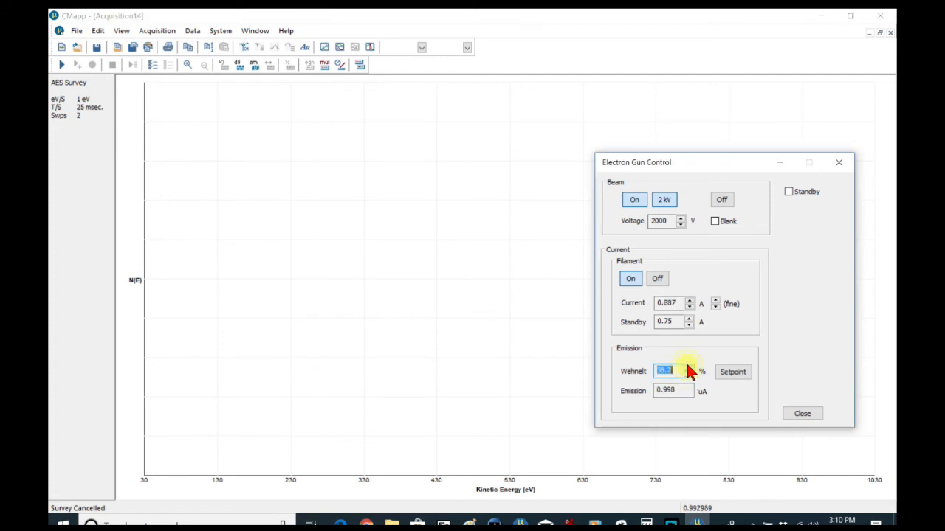
- Fine-adjust the filament current down to 0.873 A
left_click(715, 308)
left_click(715, 308)
left_click(715, 308)
left_click(715, 308)
left_click(715, 308)
left_click(715, 308)
left_click(715, 308)
left_click(716, 308)
left_click(715, 308)
left_click(715, 308)
left_click(715, 308)
left_click(715, 307)
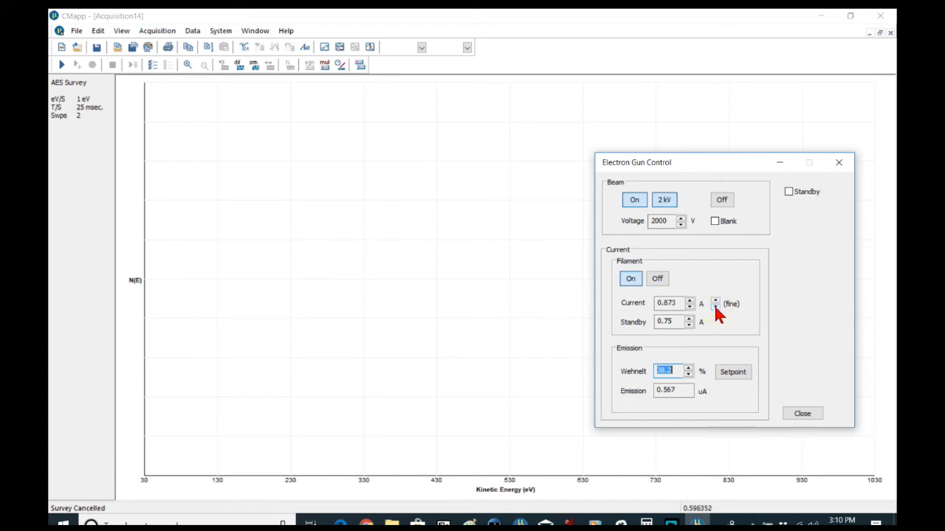
- Run the AES survey again with the 38.2% Wehnelt, shift the gun control slightly, and stop the acquisition mid-sweep
left_click(62, 65)
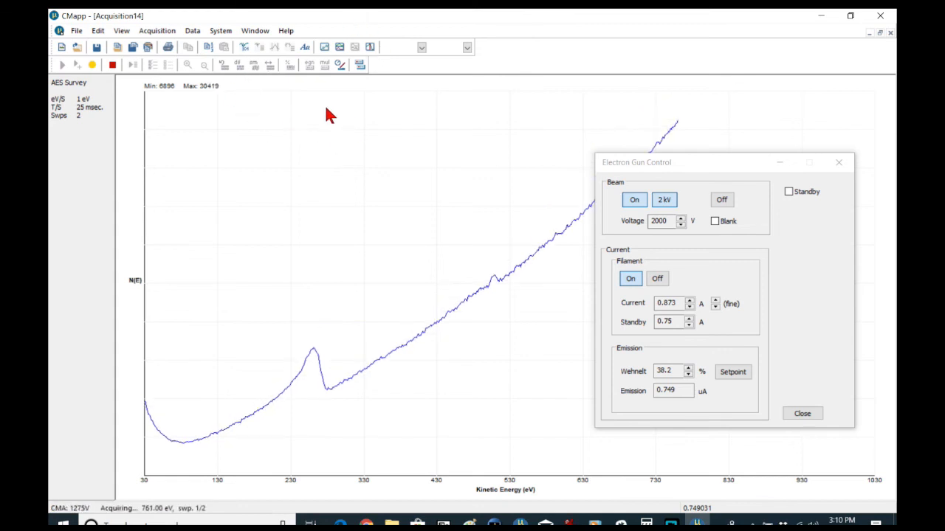
mouse_move(693, 164)
left_mouse_down()
mouse_move(748, 216)
mouse_move(688, 152)
left_mouse_up()
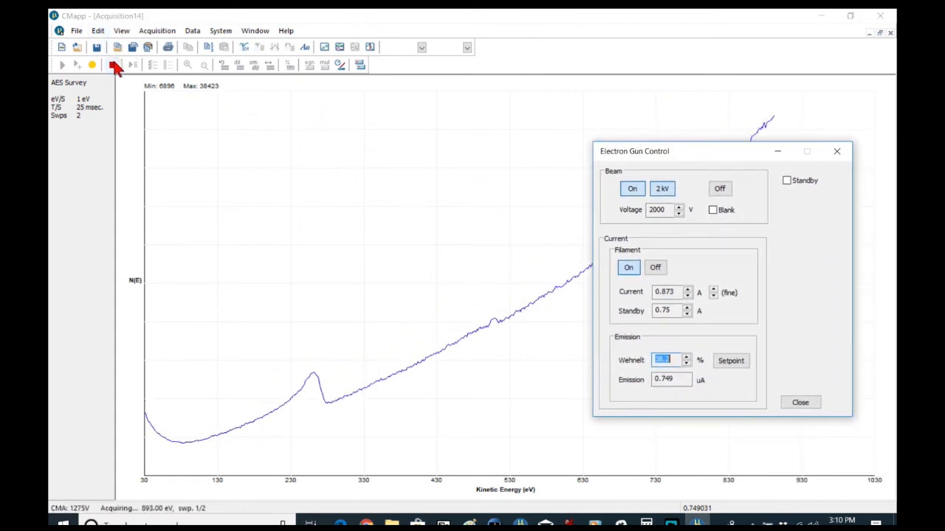
left_click(113, 65)
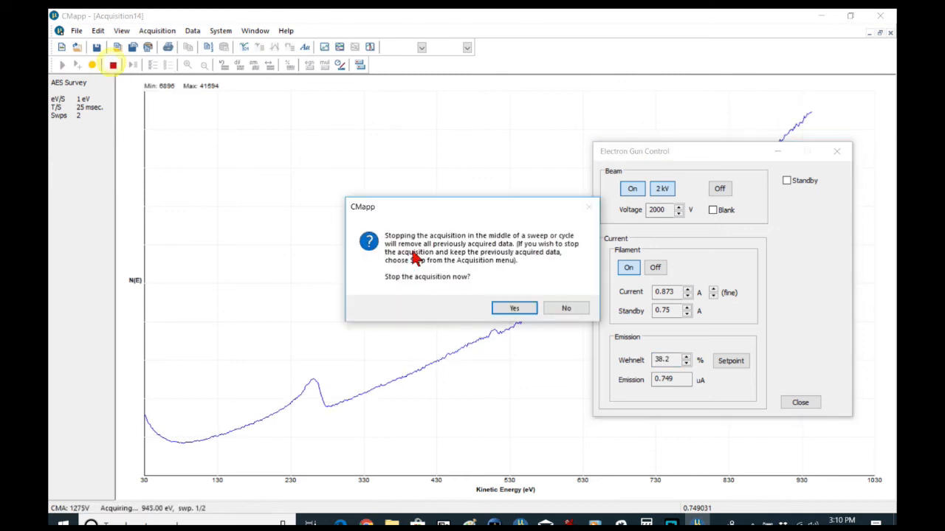
left_click(526, 309)
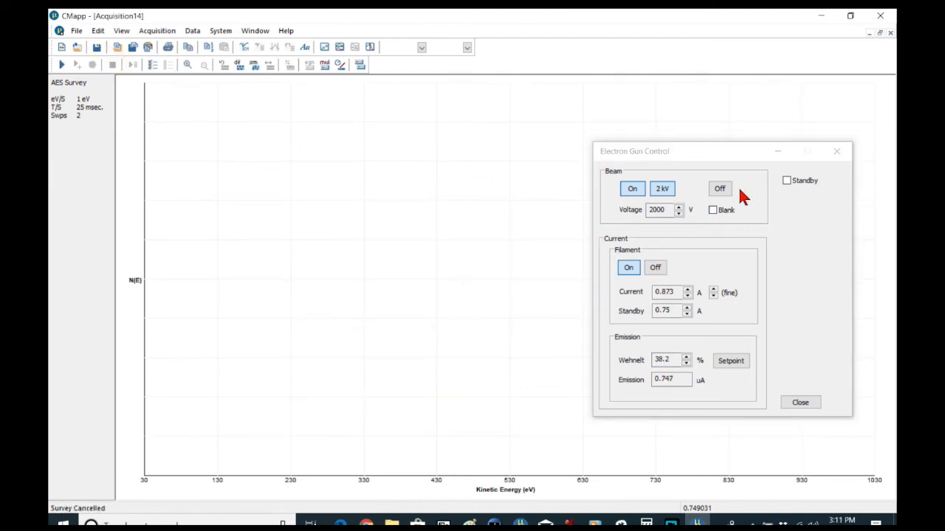